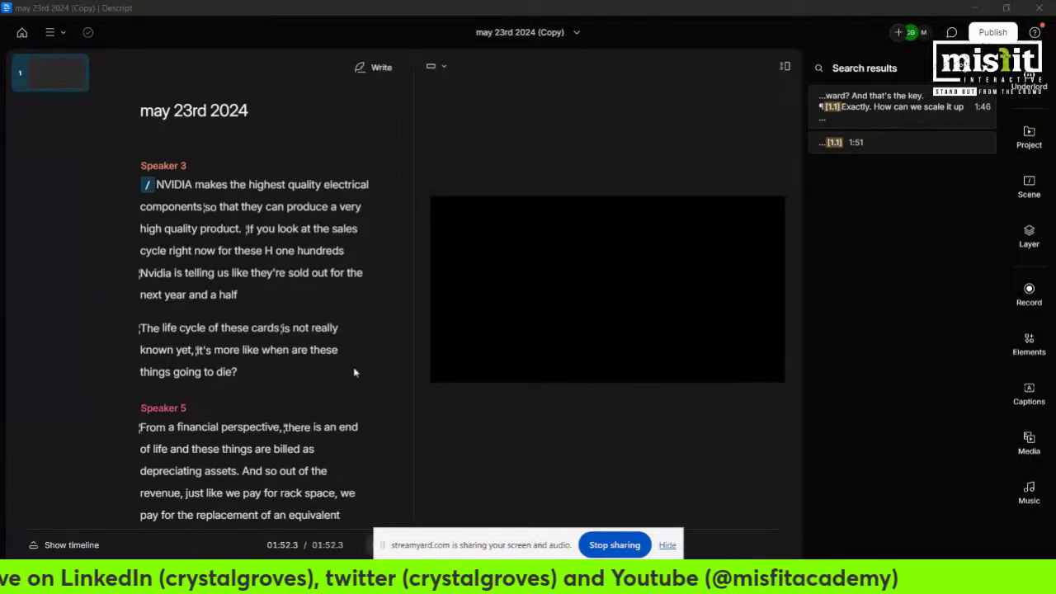
Examine the may 23rd 2024 transcript from start to end and open the Underlord tool list
scroll(326, 366, down, 5)
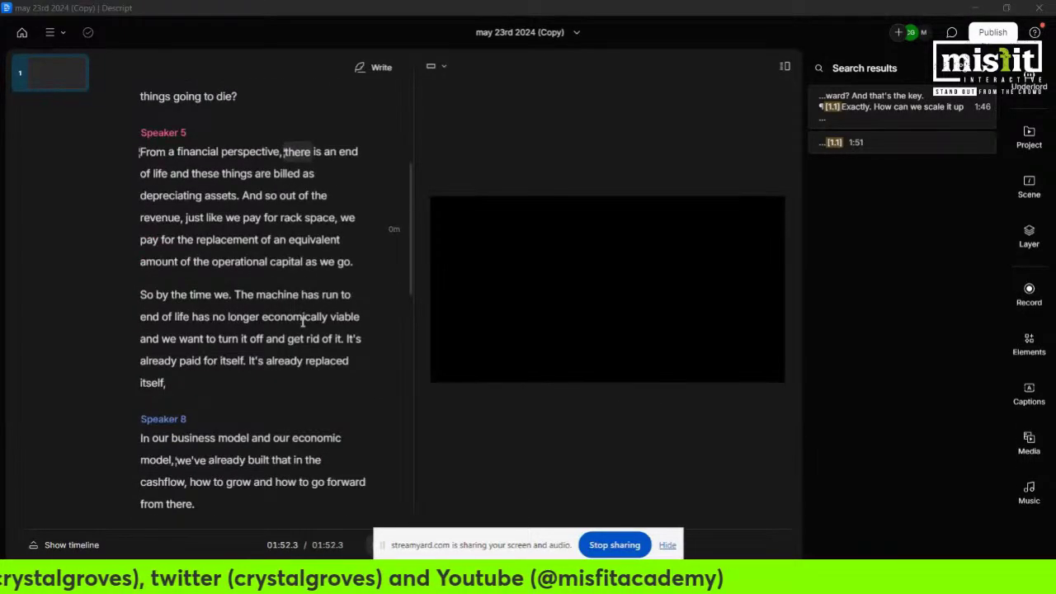
scroll(264, 315, down, 3)
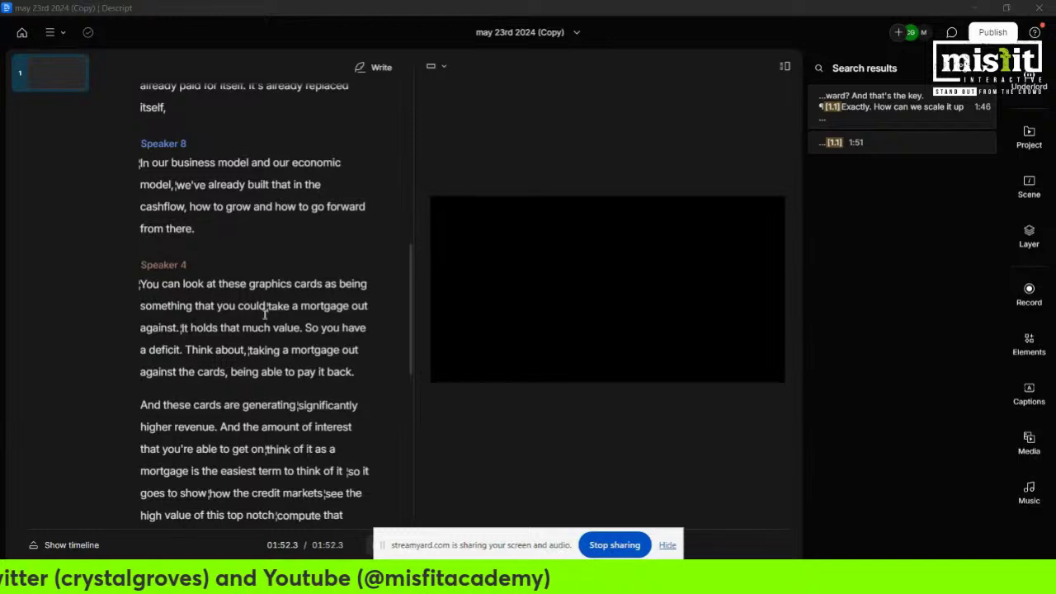
scroll(264, 314, up, 8)
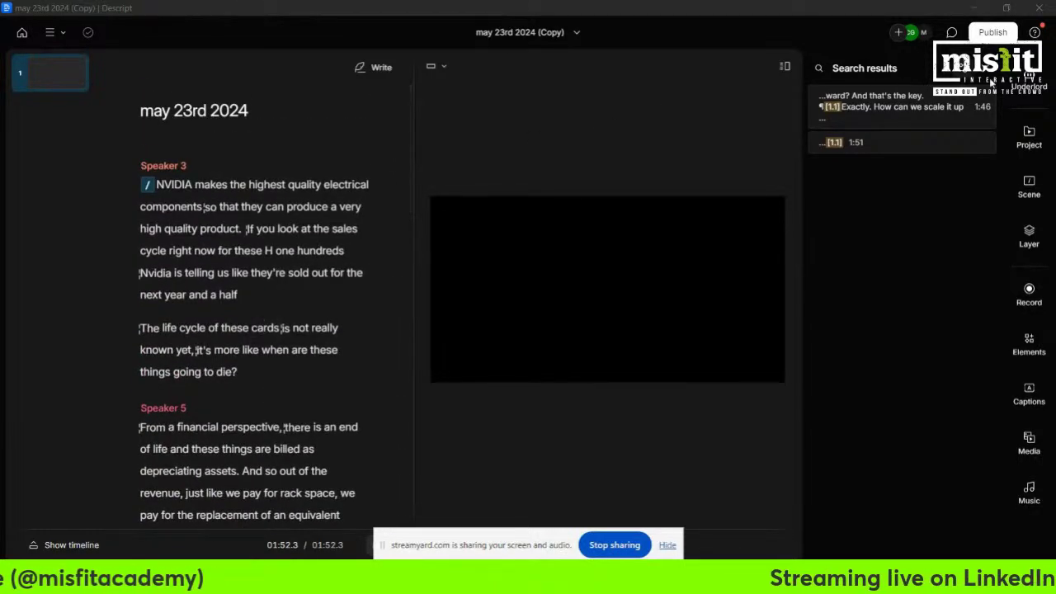
click(1030, 80)
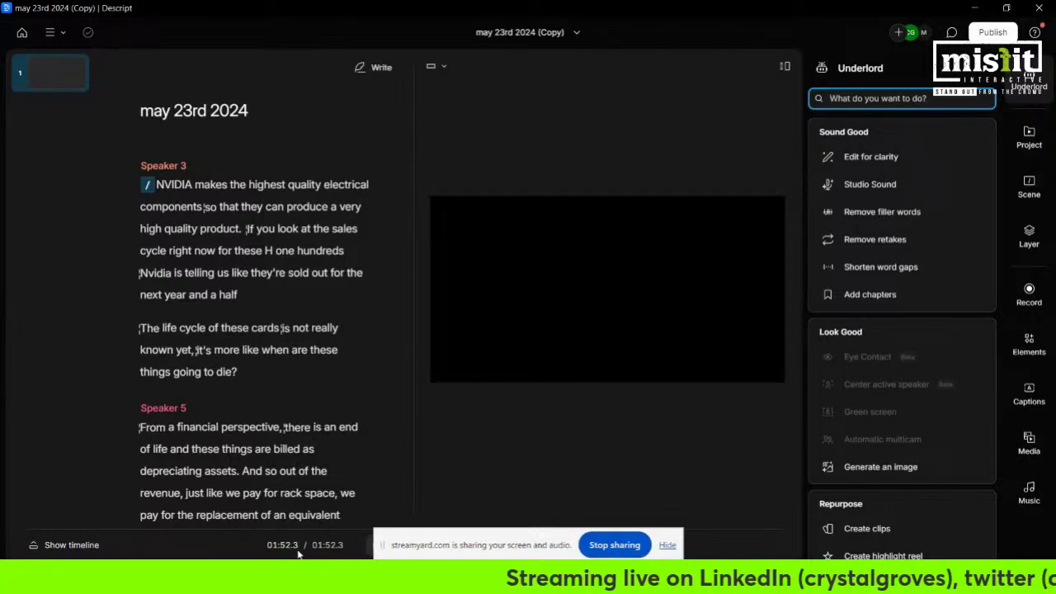
click(281, 417)
scroll(297, 405, down, 5)
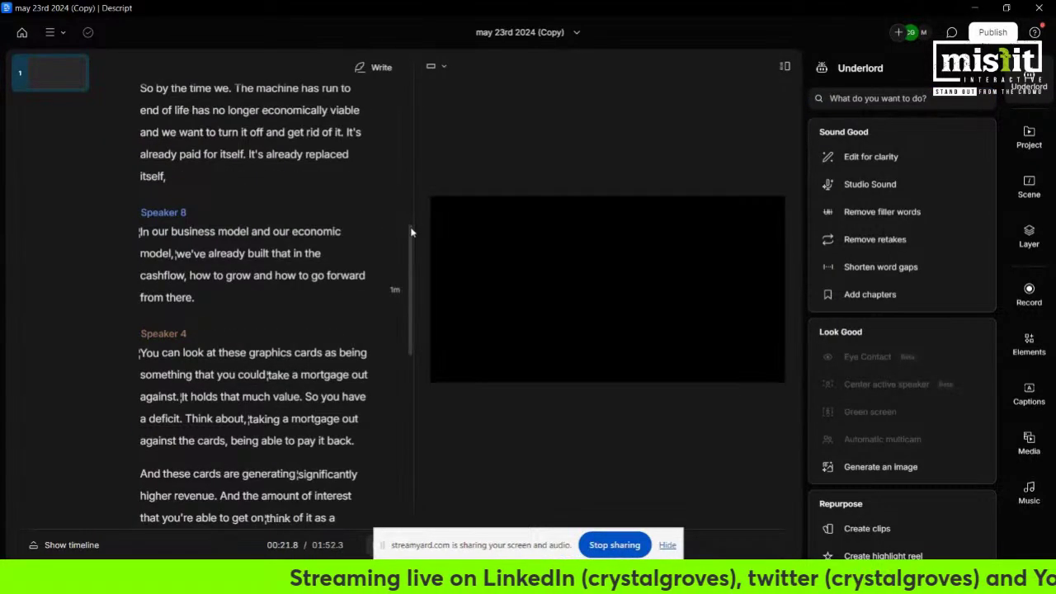
drag(415, 224, 418, 64)
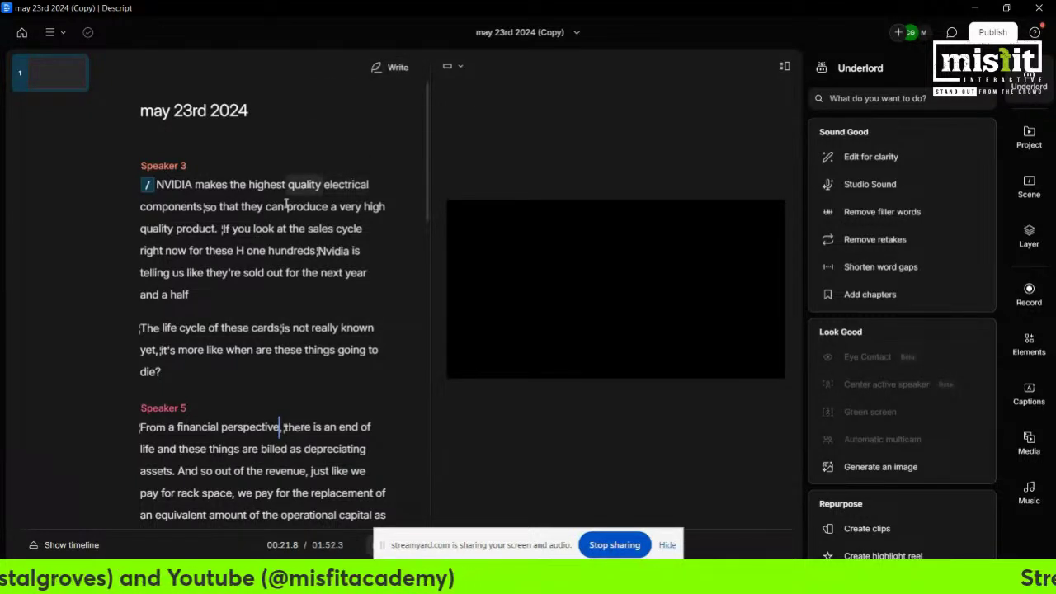
click(198, 182)
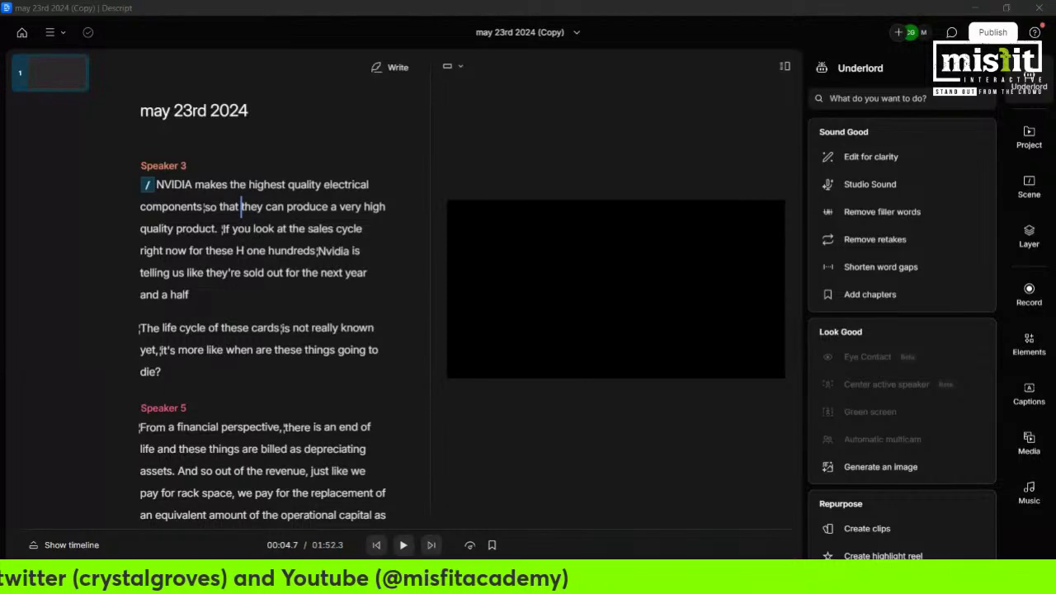
scroll(186, 316, down, 10)
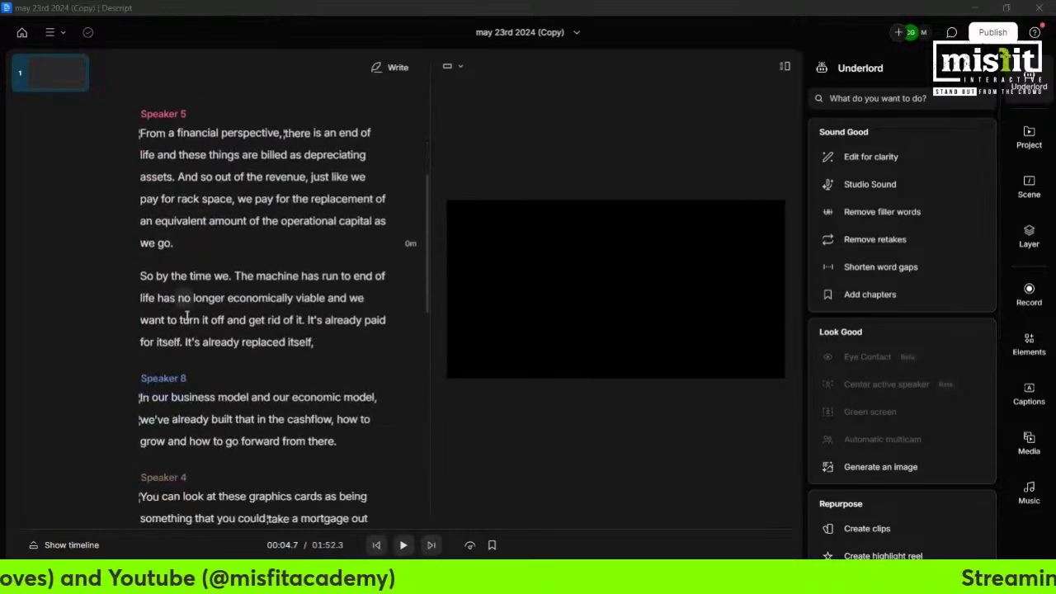
scroll(187, 316, down, 4)
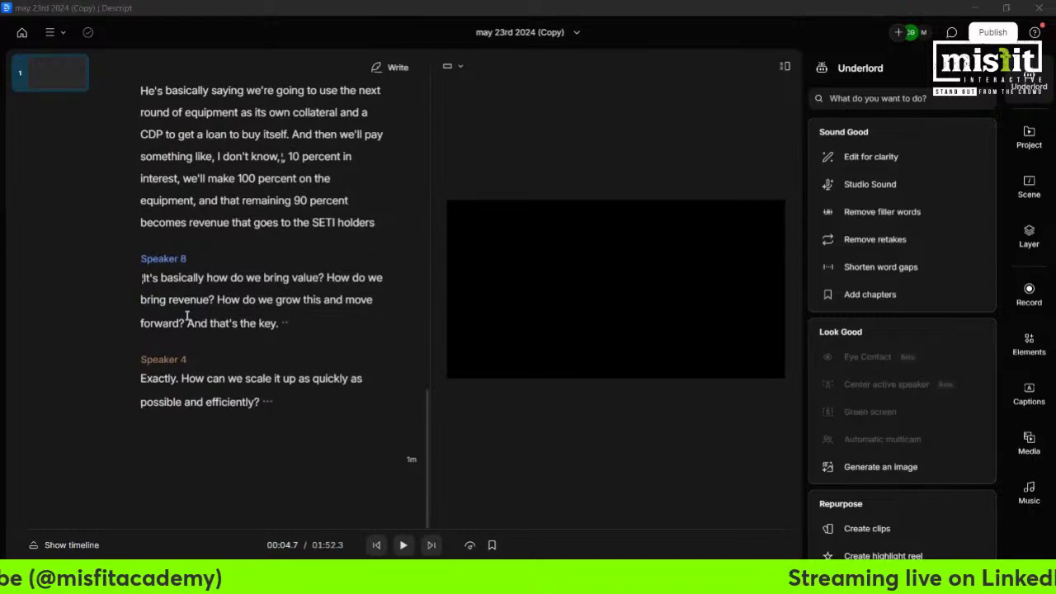
scroll(186, 316, up, 15)
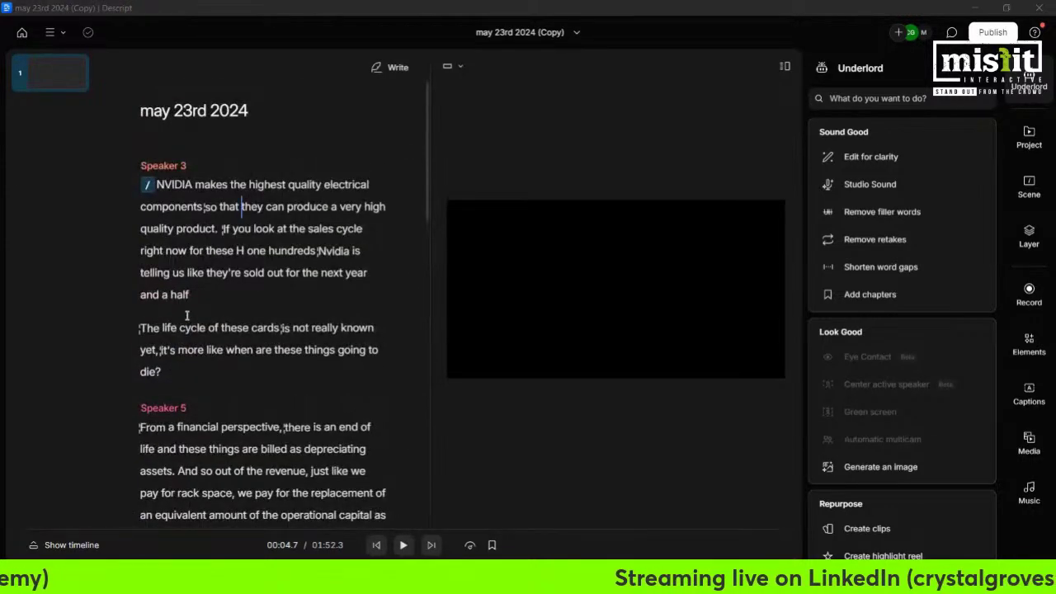
scroll(181, 285, down, 15)
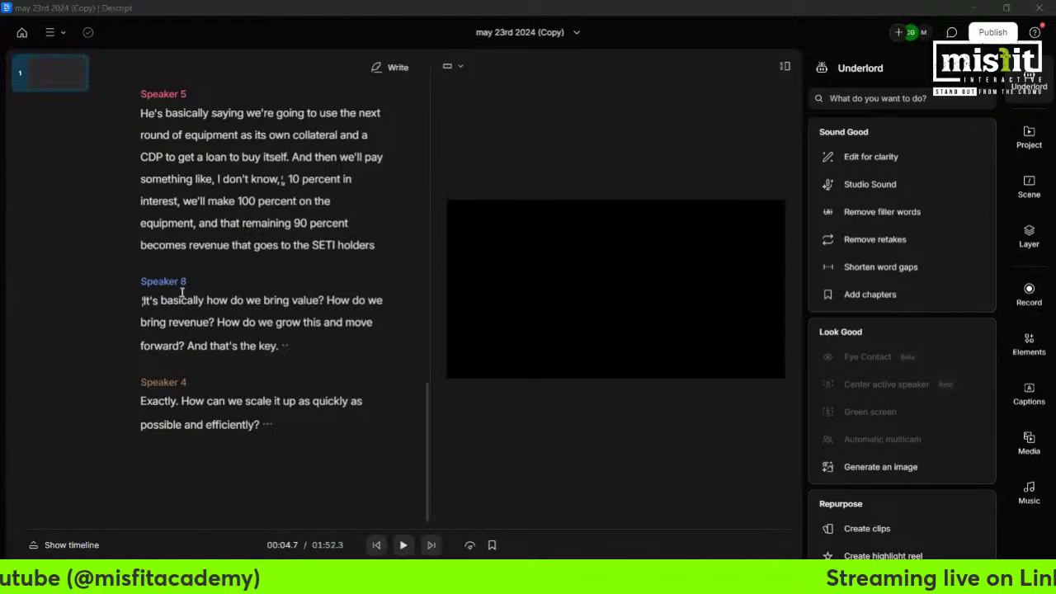
scroll(238, 205, up, 10)
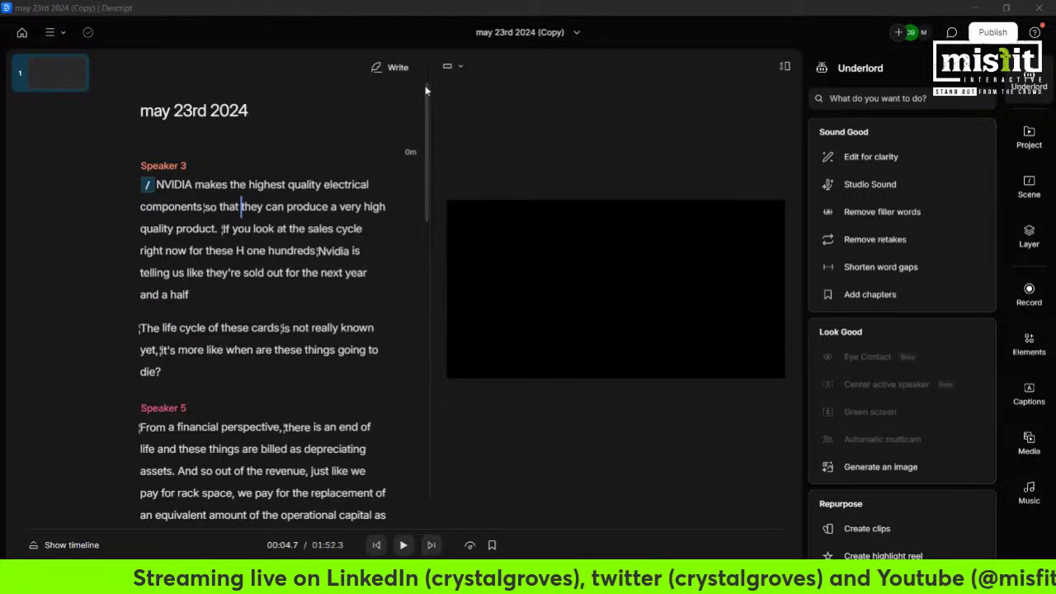
drag(426, 90, 404, 81)
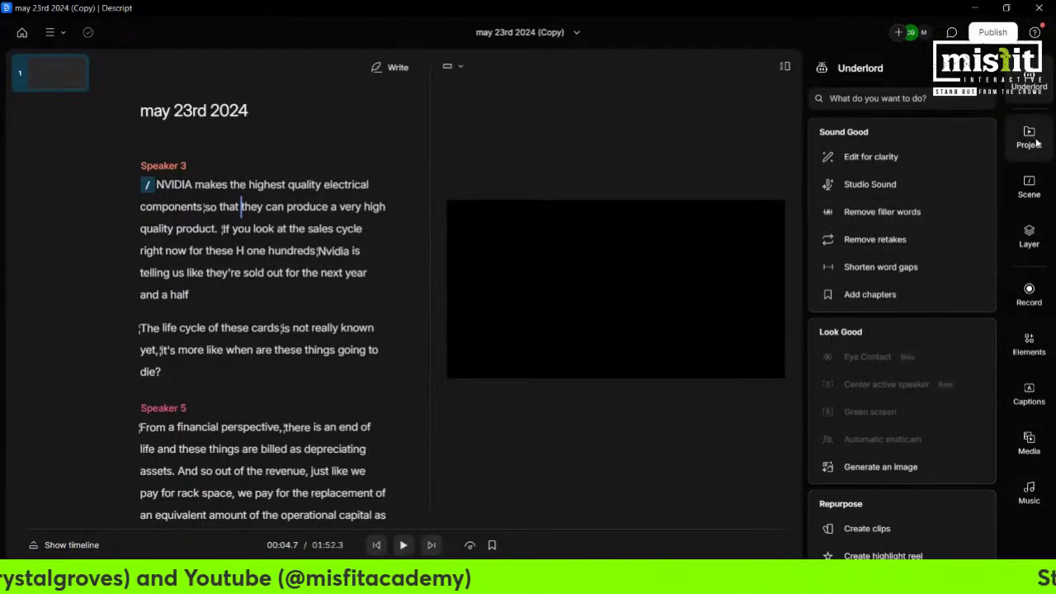
Add Karaoke classic captions to all scenes and move the caption box up to the middle of the frame
click(1030, 403)
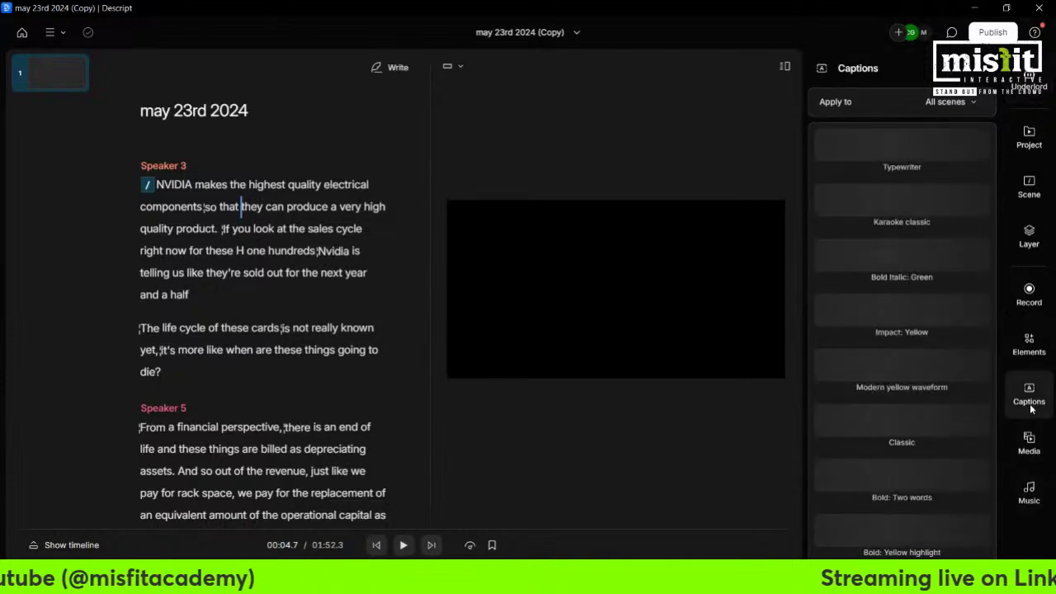
click(915, 205)
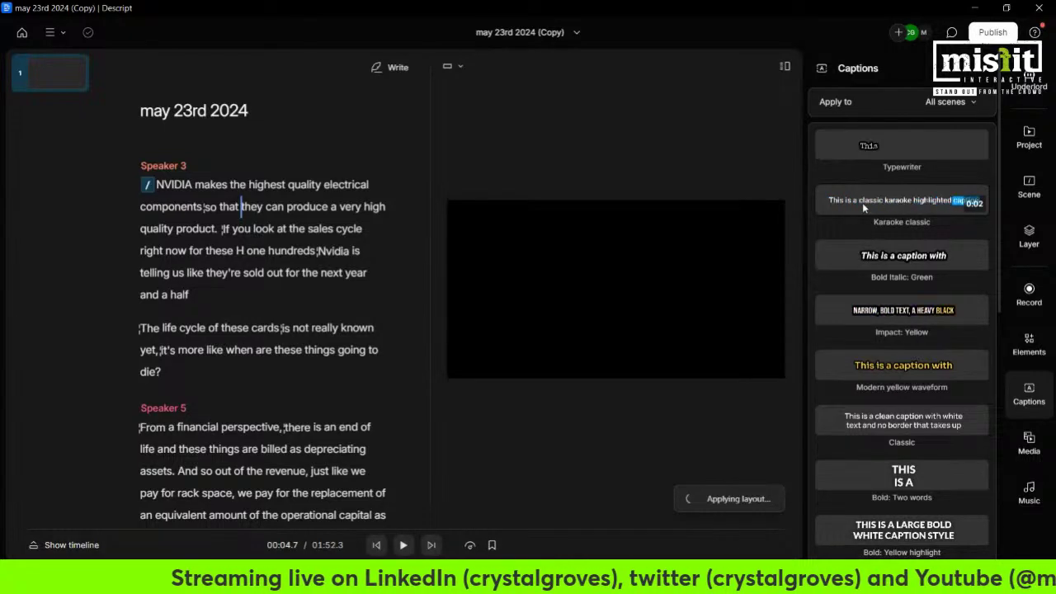
scroll(908, 371, down, 5)
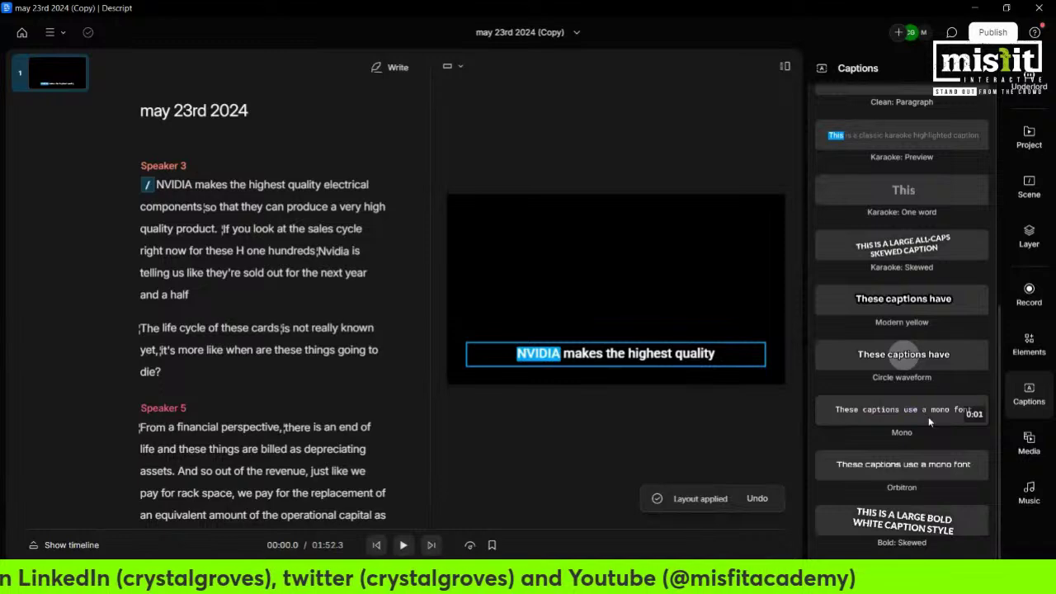
scroll(929, 417, up, 4)
scroll(928, 417, up, 3)
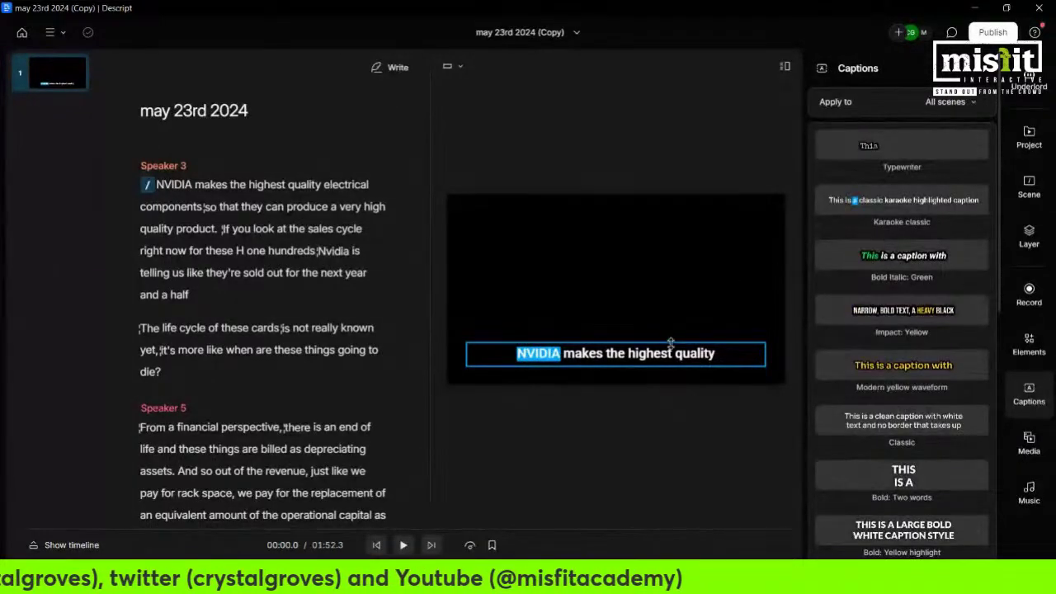
drag(660, 361, 660, 296)
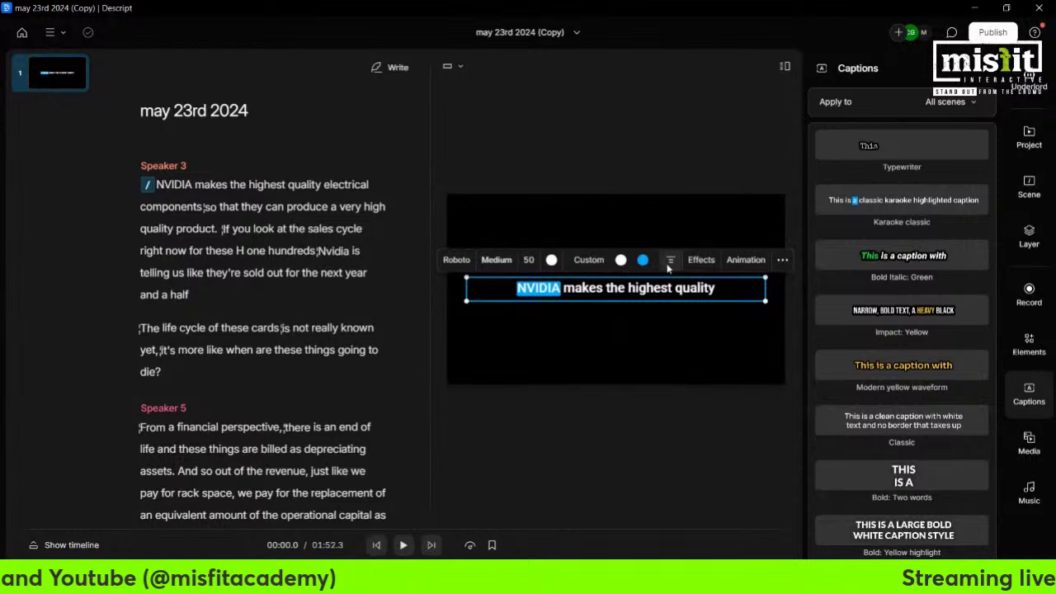
Add a background to the caption style and set its color to black (000000)
click(589, 260)
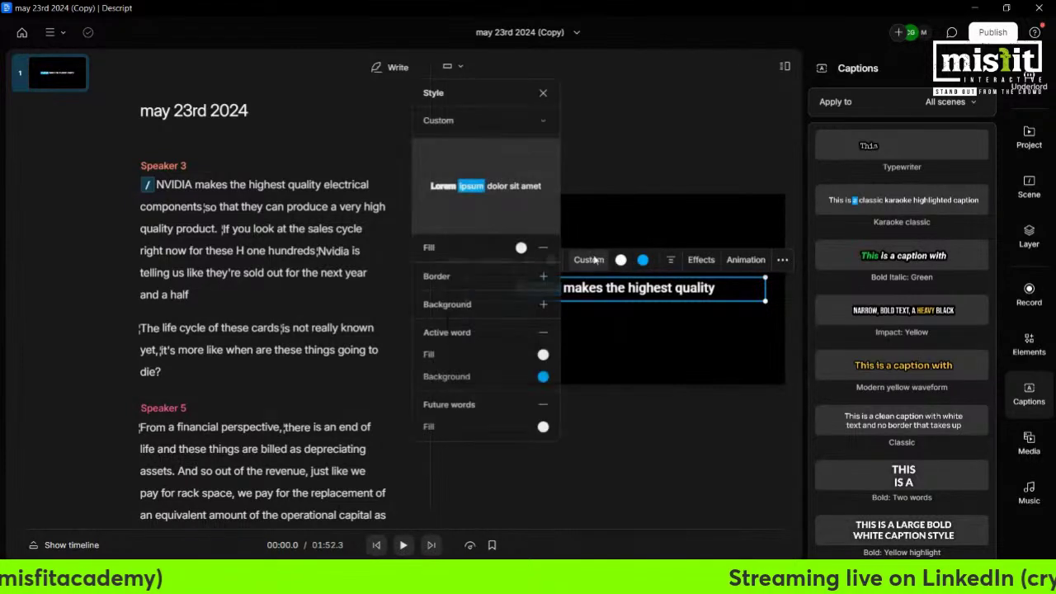
click(543, 304)
click(521, 304)
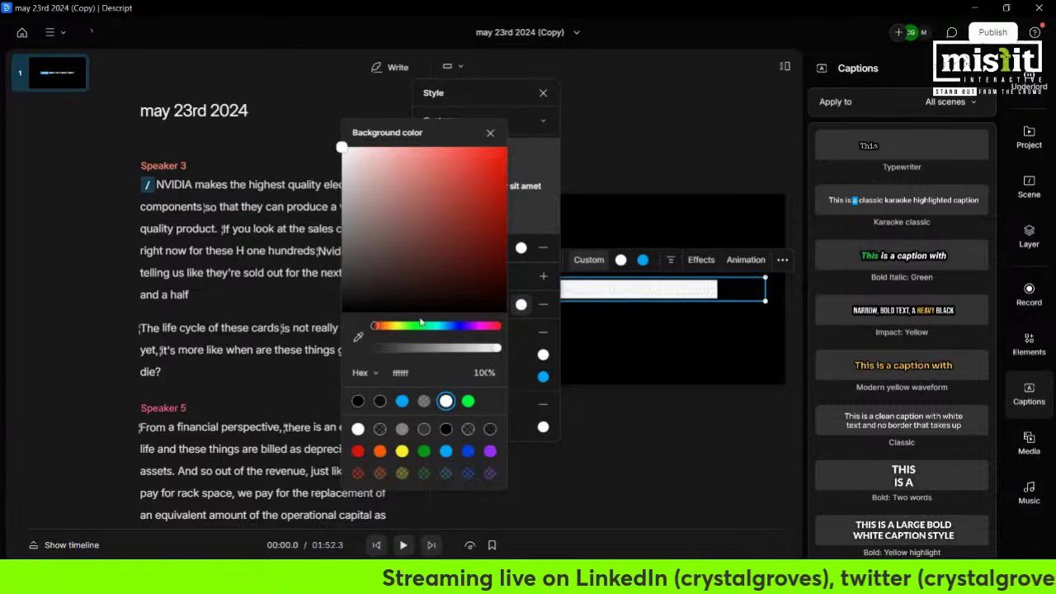
click(357, 400)
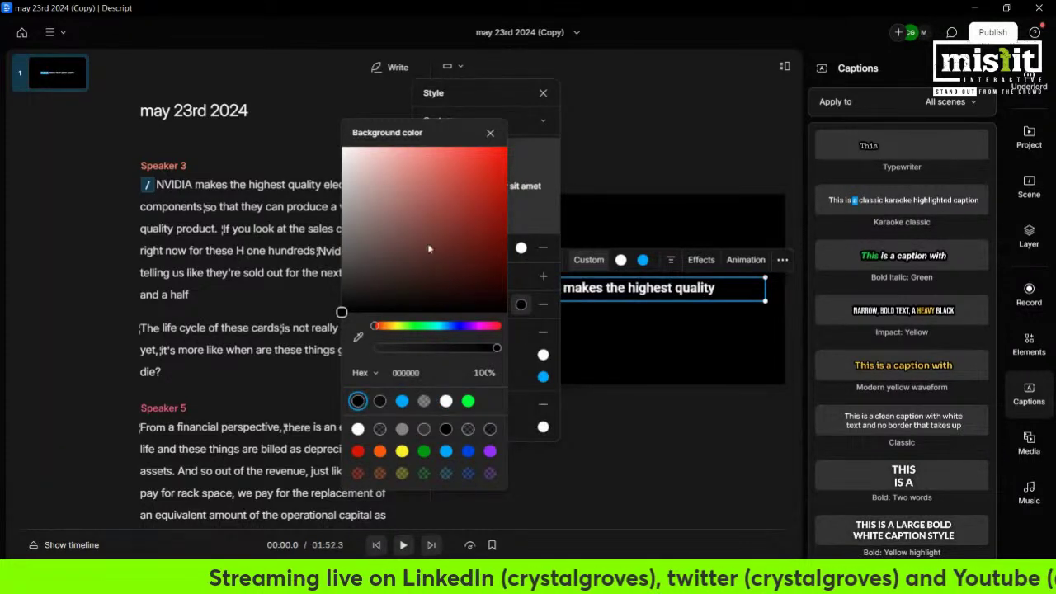
click(490, 134)
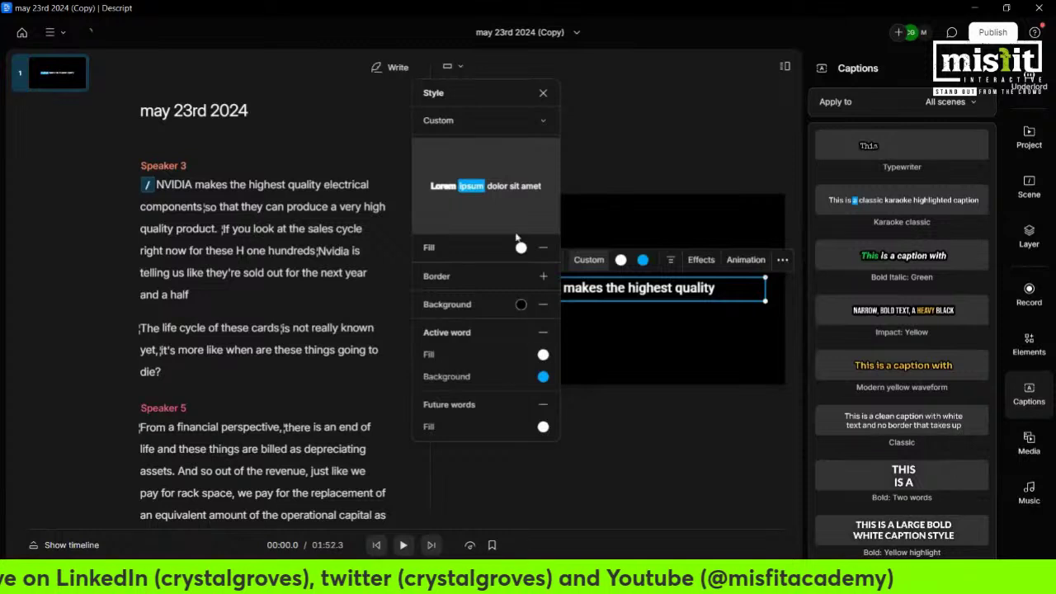
Set the caption's active word fill color to black (000000)
drag(489, 96, 741, 118)
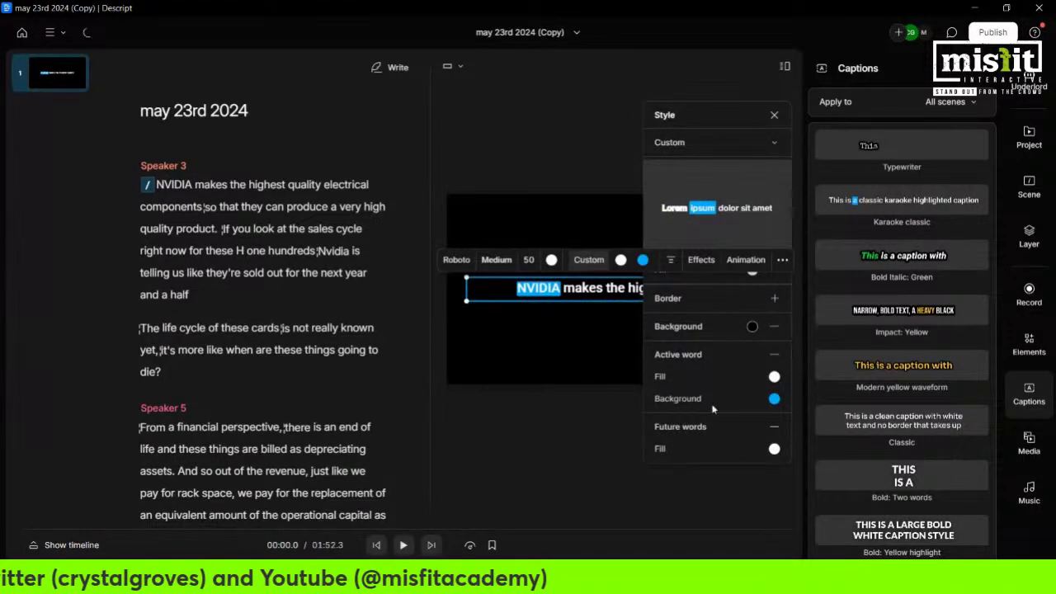
click(774, 377)
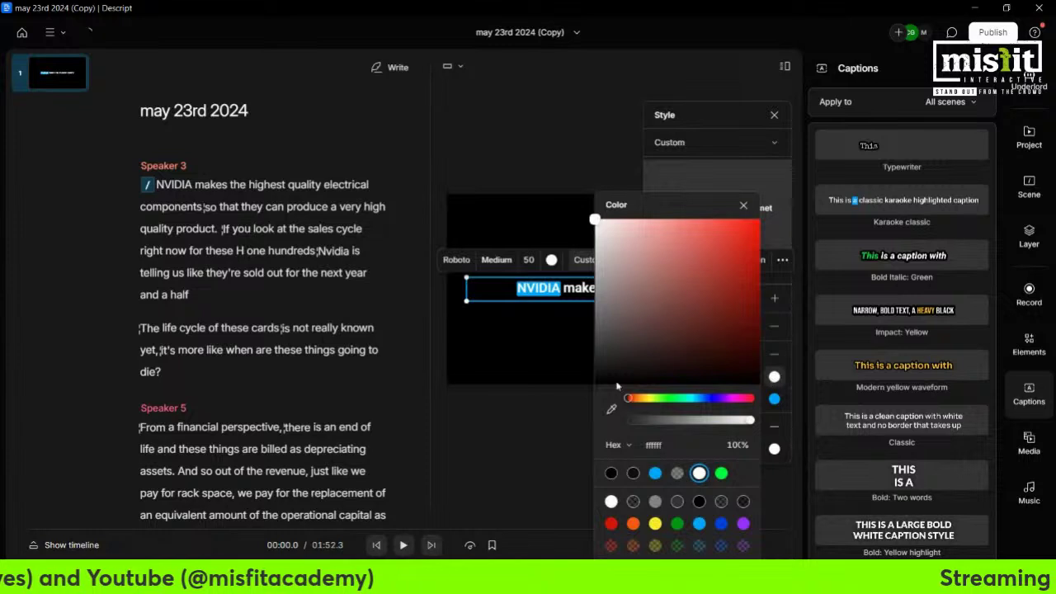
click(611, 473)
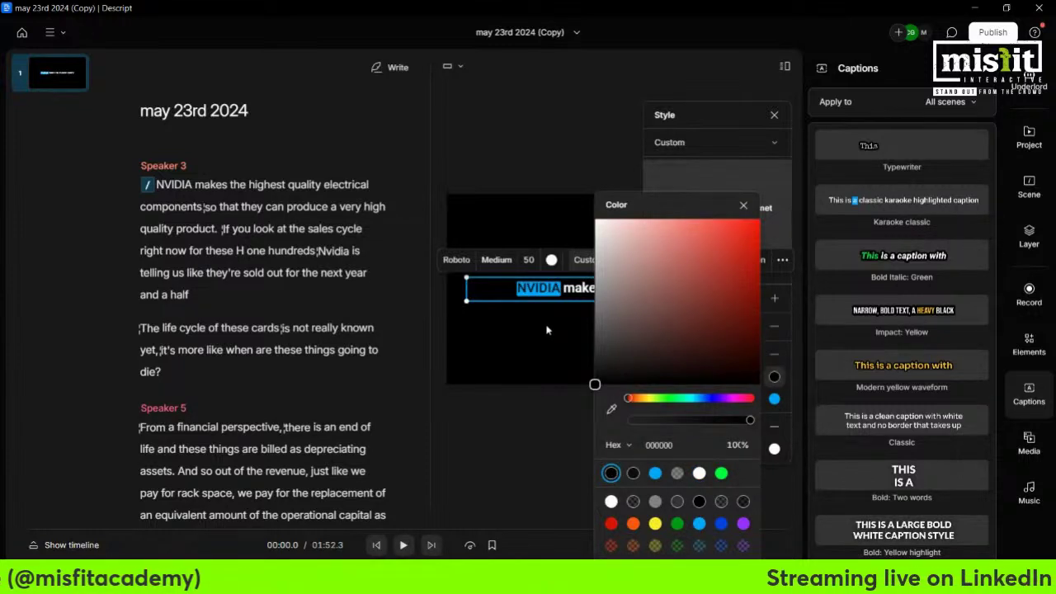
click(766, 134)
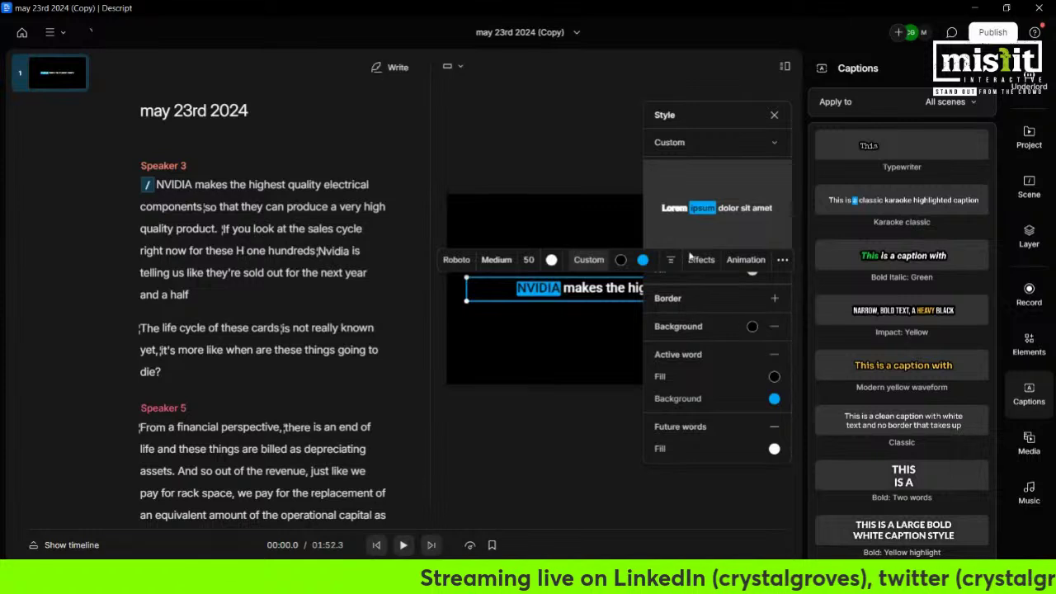
Change the caption font to Roboto Slab and play the composition from the start to preview the captions
click(455, 263)
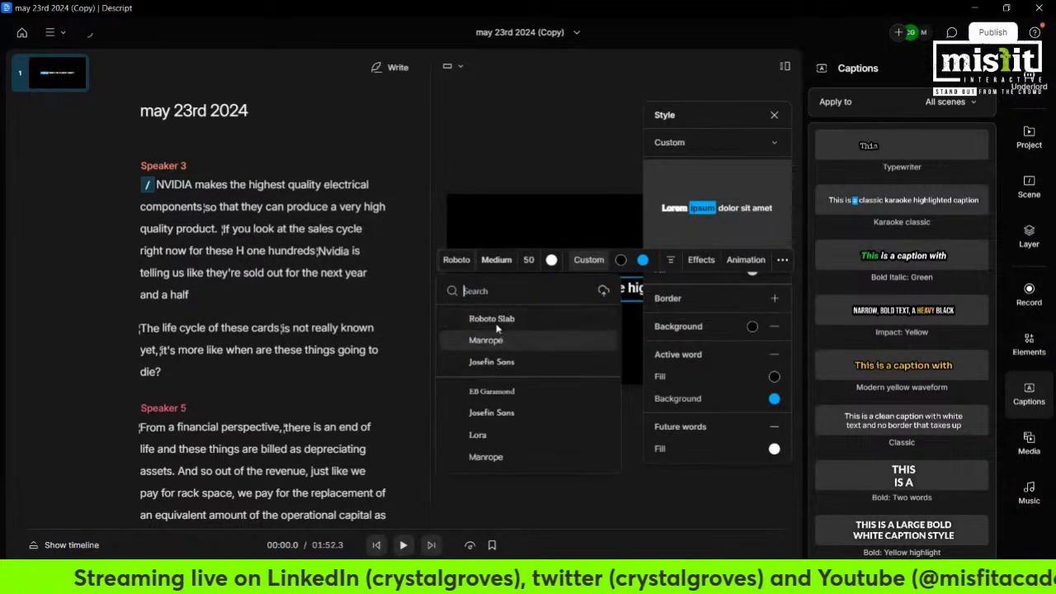
click(494, 319)
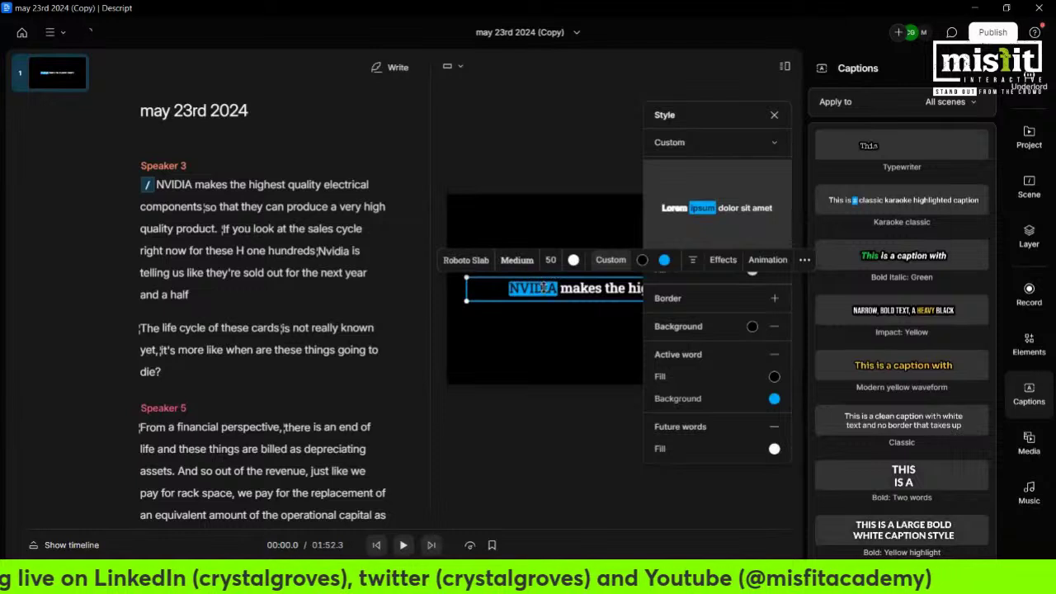
click(564, 424)
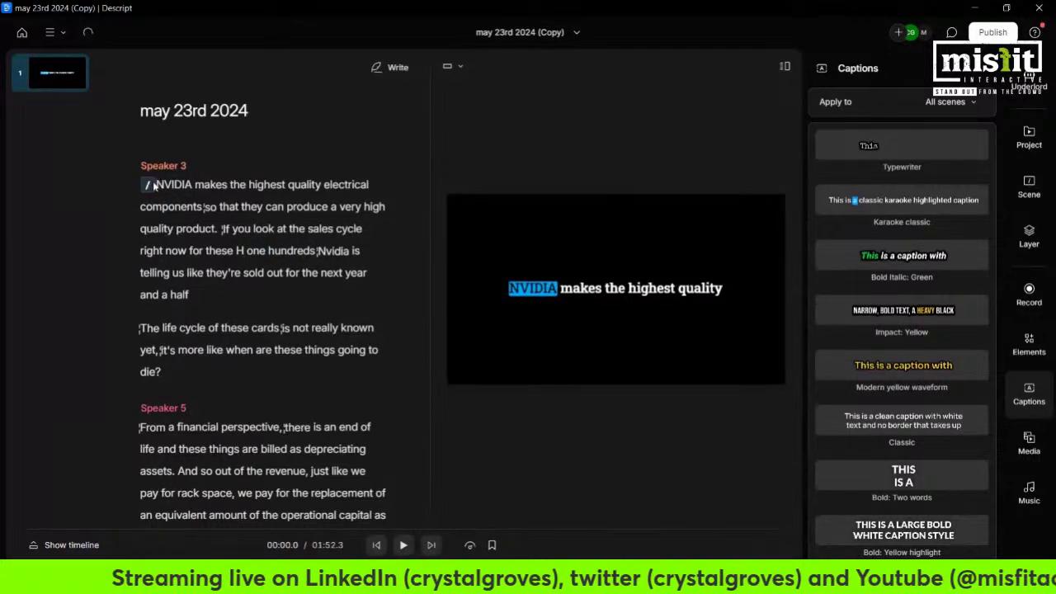
click(403, 545)
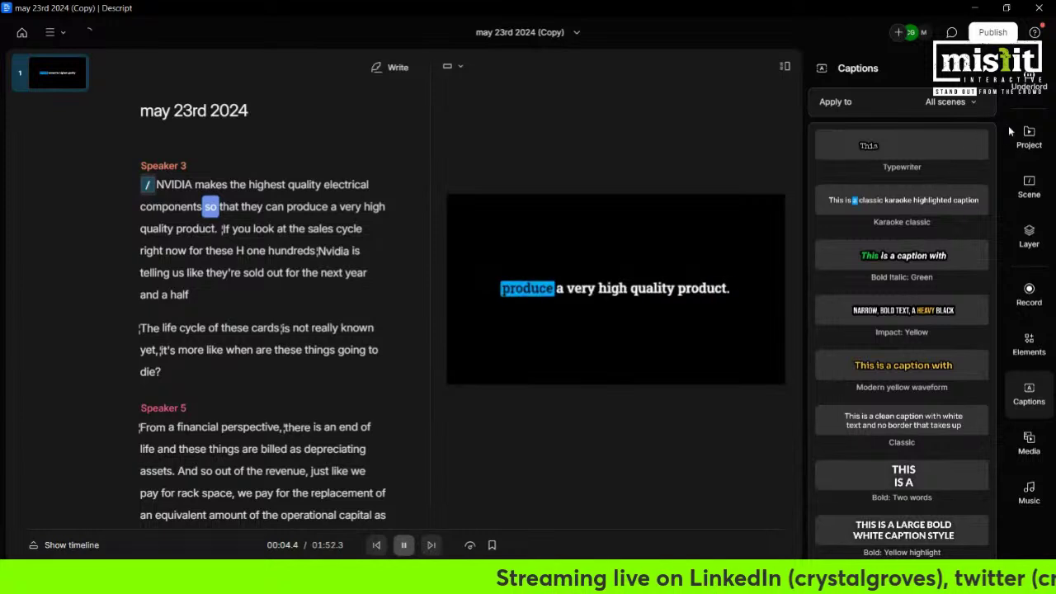
Play the script from "so that they can", apply Underlord's Studio Sound to the audio, and toggle the effect during playback
click(1028, 83)
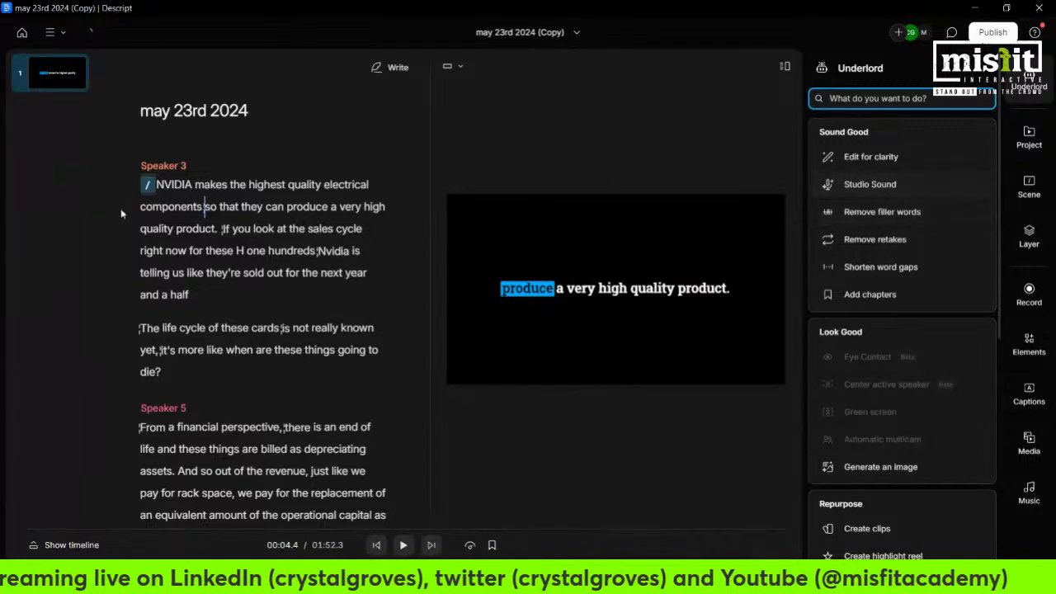
click(204, 206)
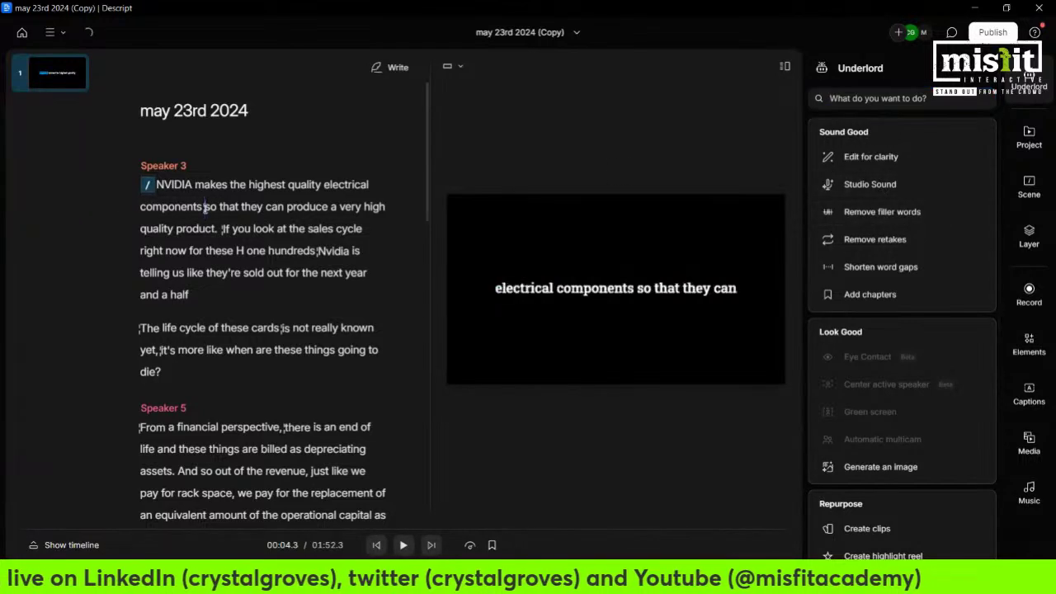
click(404, 551)
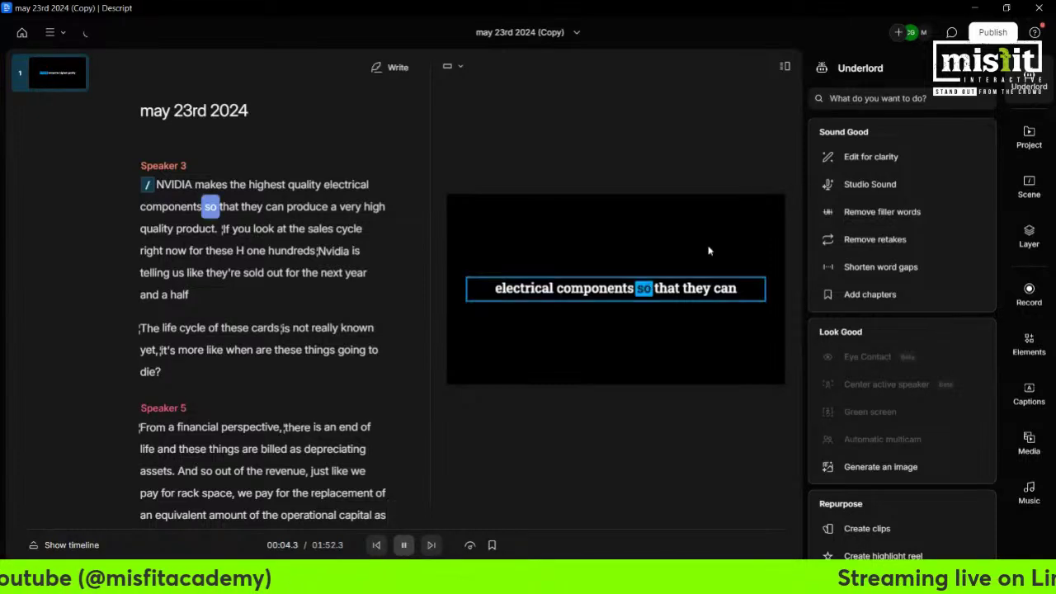
click(875, 184)
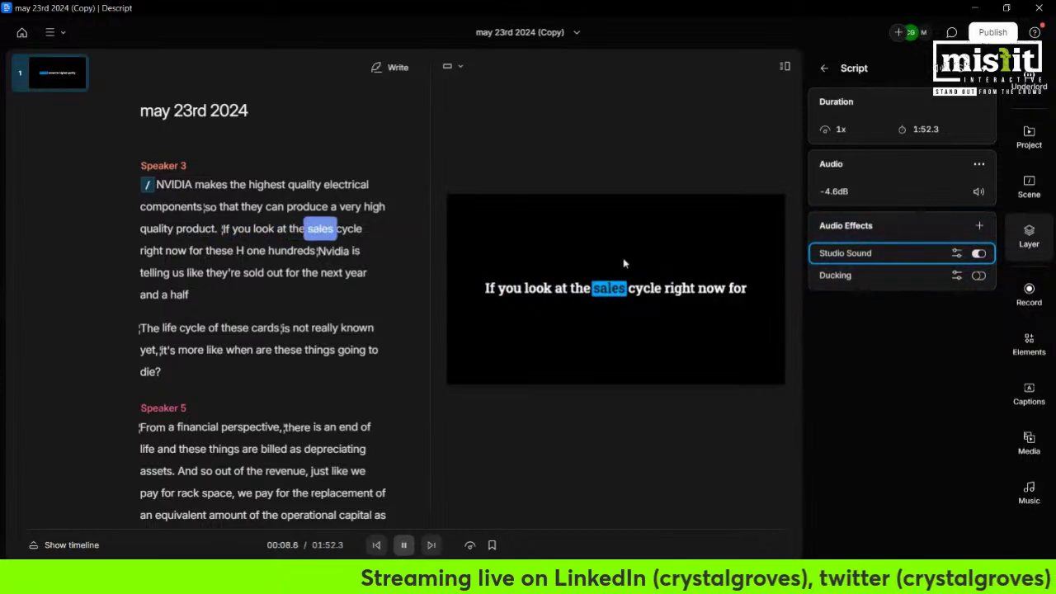
click(979, 254)
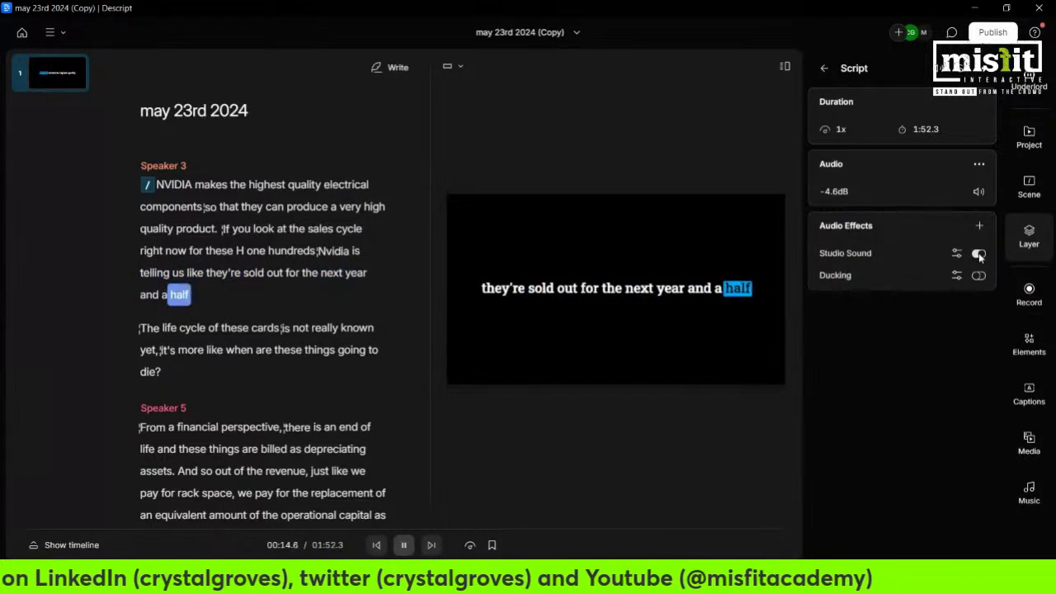
Turn Studio Sound on during playback, listen on through the script, and pause at "The machine has run"
click(978, 255)
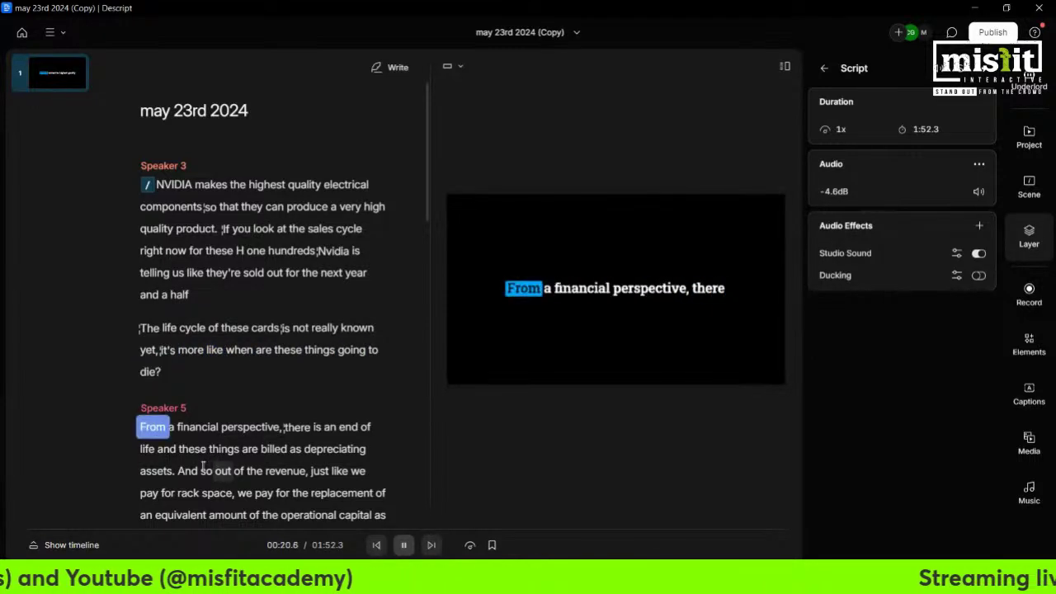
scroll(231, 417, down, 1)
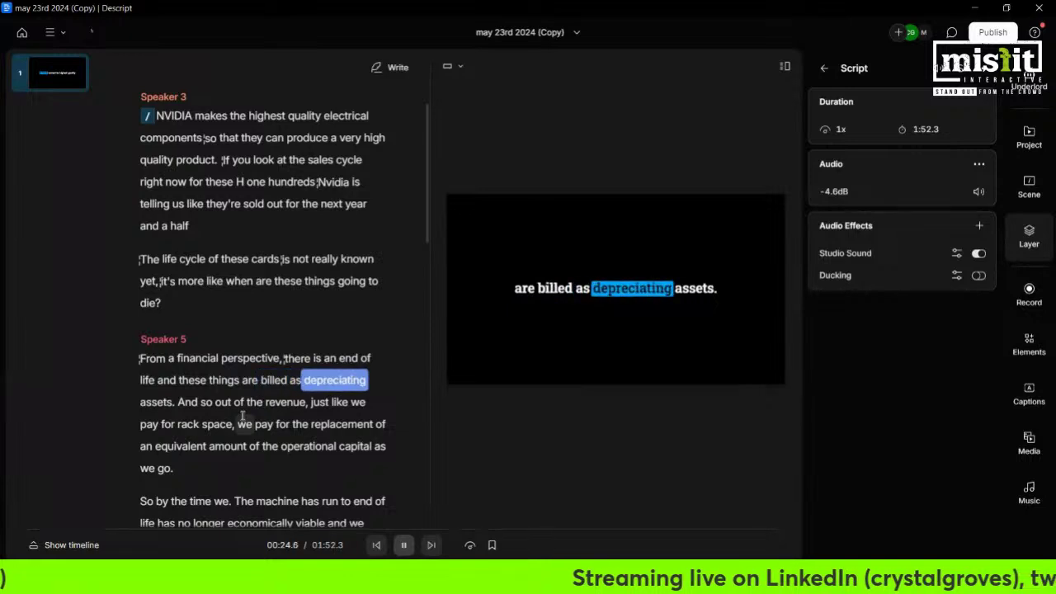
scroll(256, 410, down, 1)
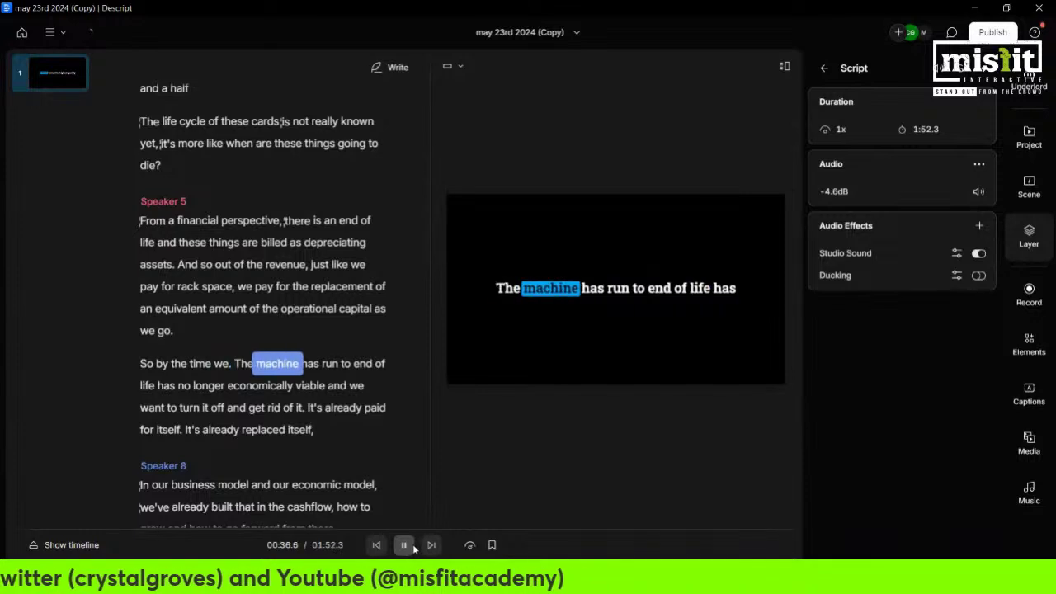
key(space)
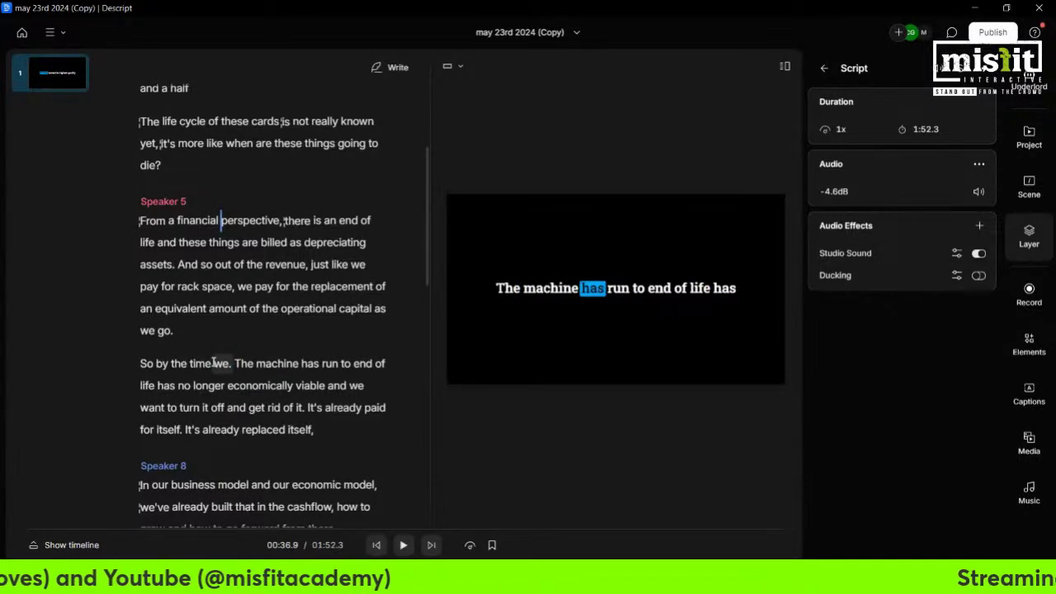
Show the timeline and play the composition from "NVIDIA", pausing within "very high quality product"
click(60, 545)
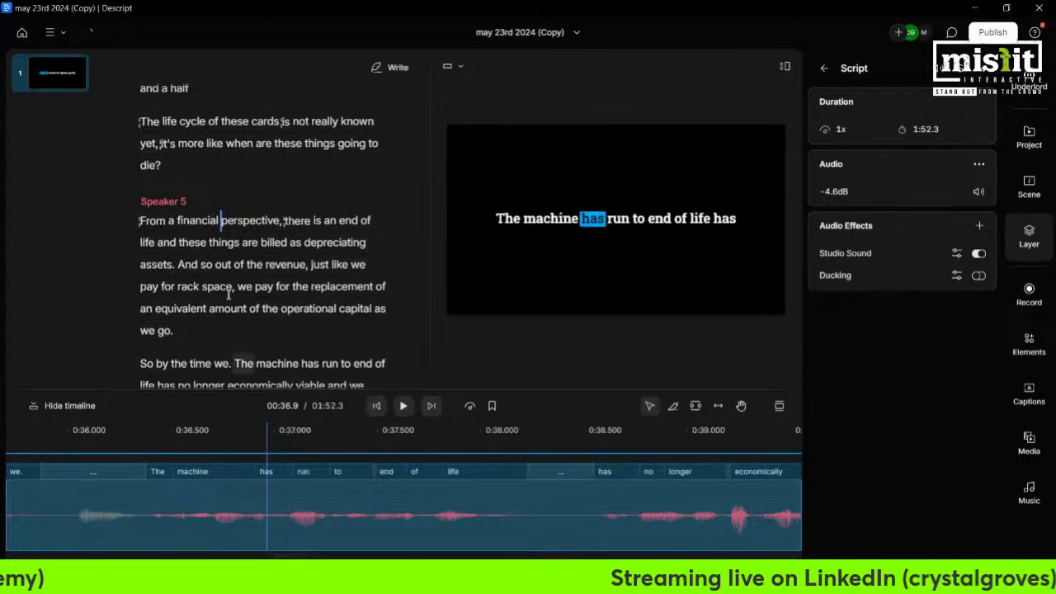
scroll(226, 267, up, 2)
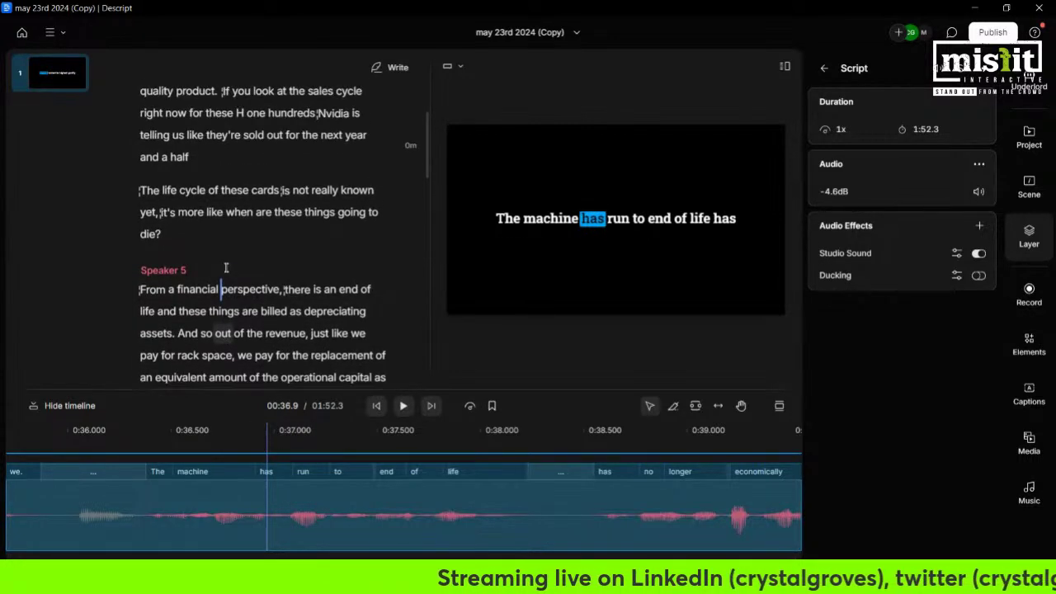
scroll(225, 267, up, 2)
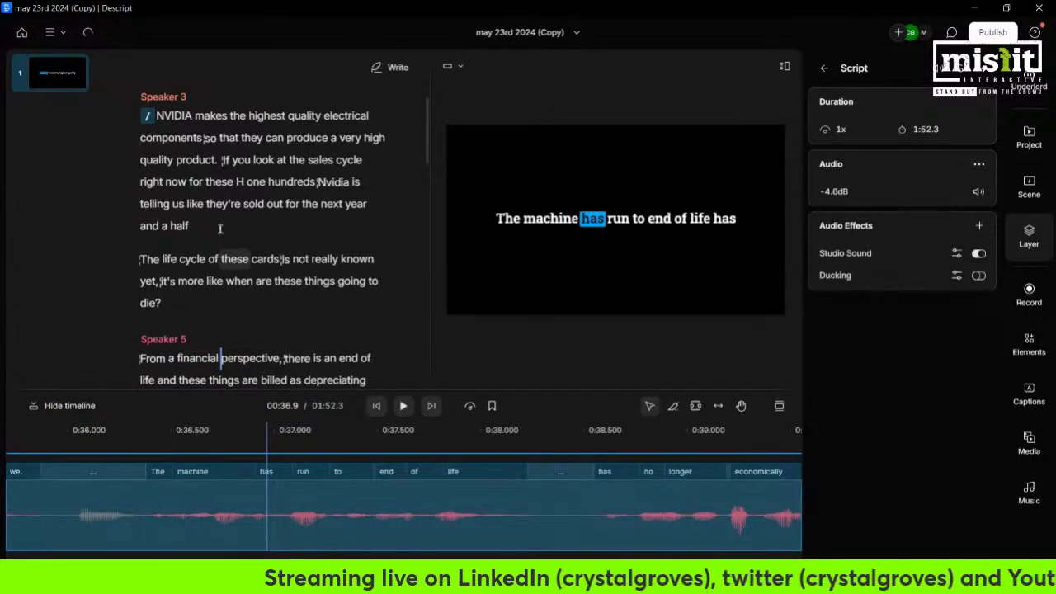
click(159, 115)
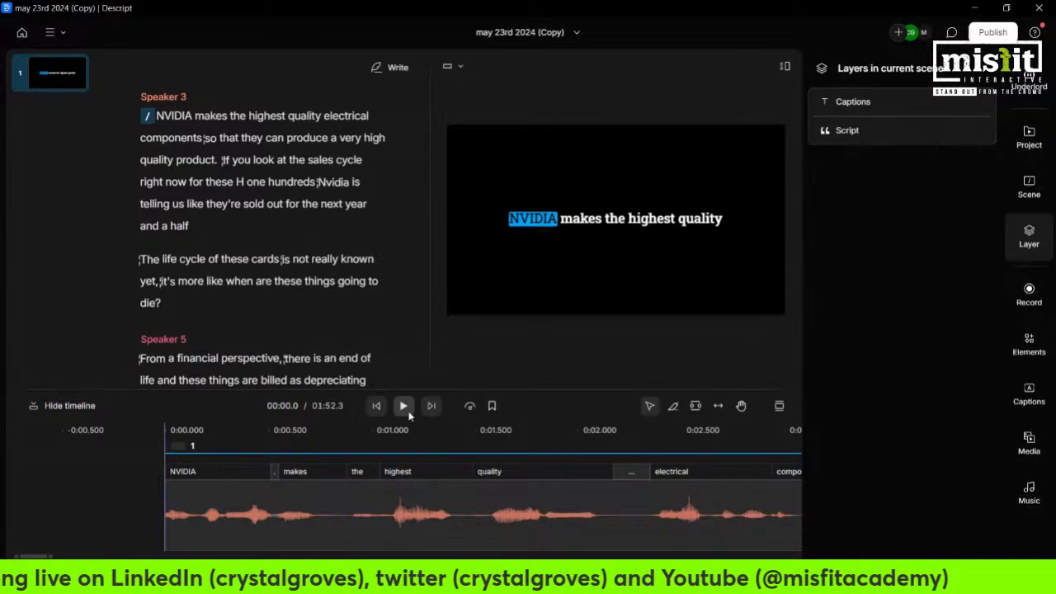
click(406, 408)
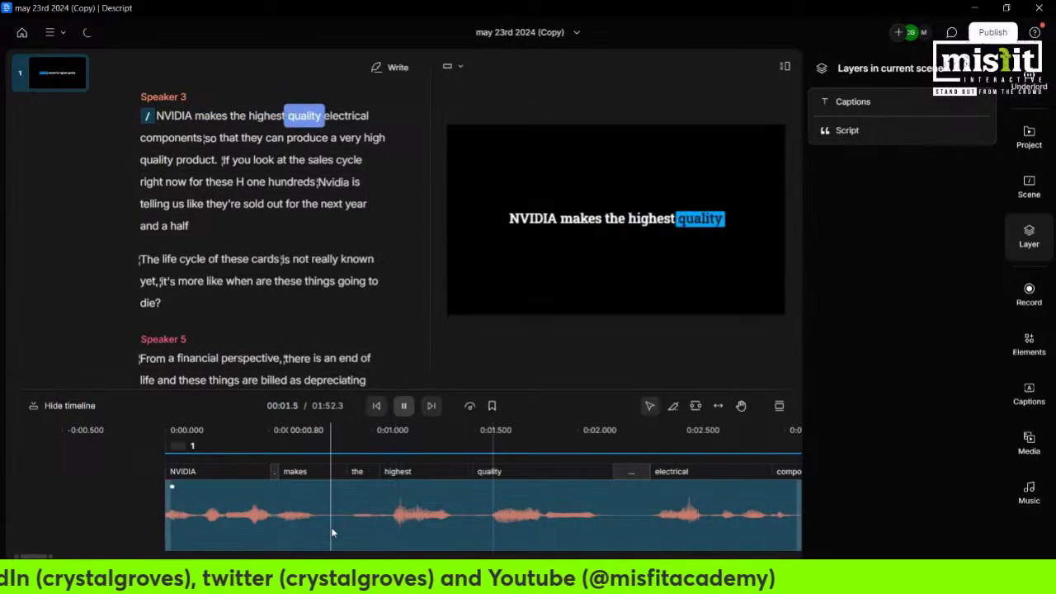
scroll(330, 436, up, 3)
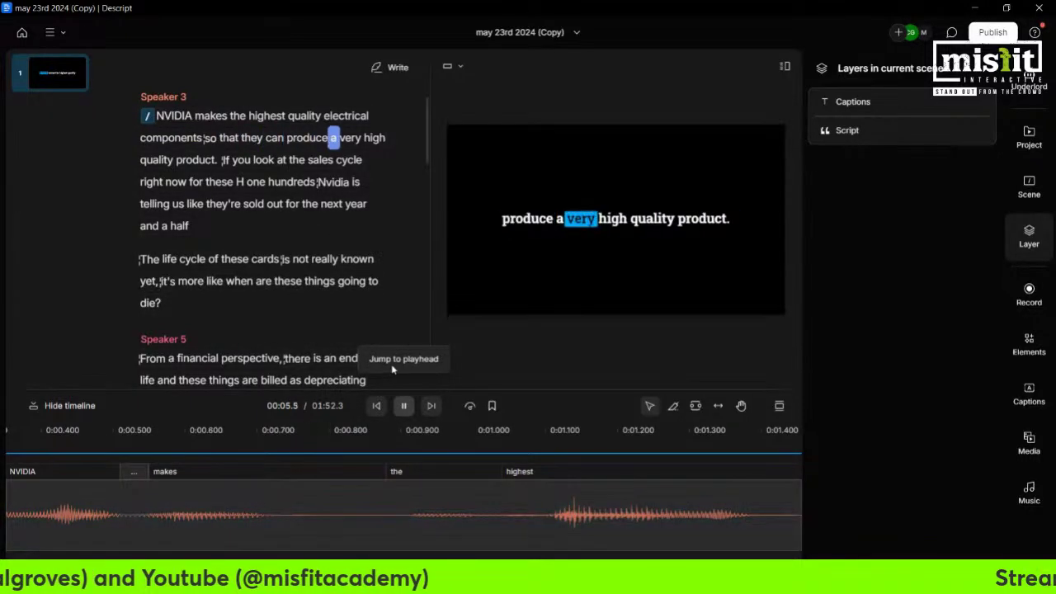
key(space)
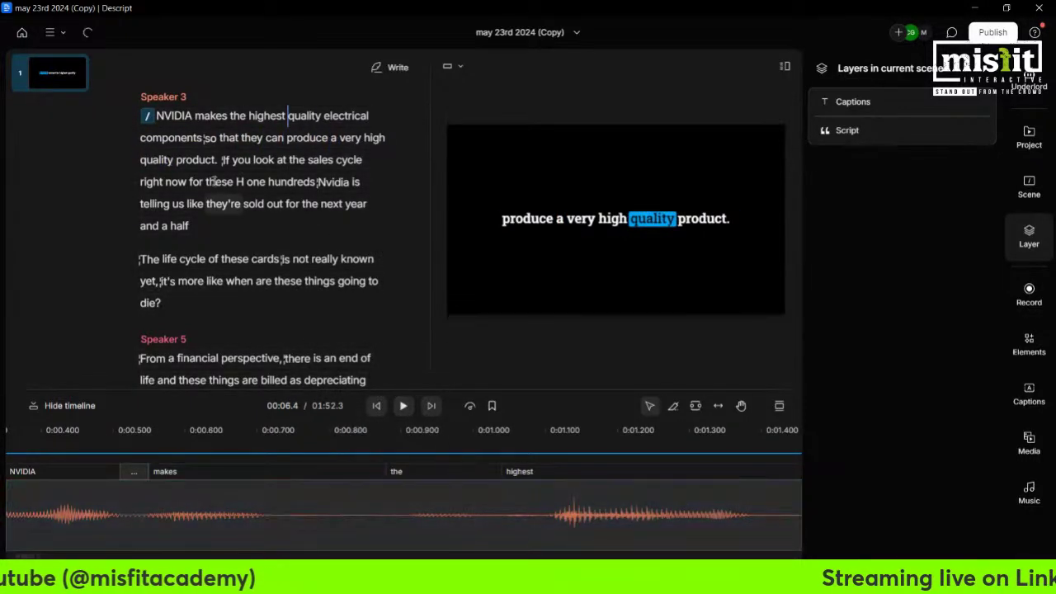
Hide the layer properties and replay the opening sentence on the timeline, pausing just after "electrical components"
click(371, 526)
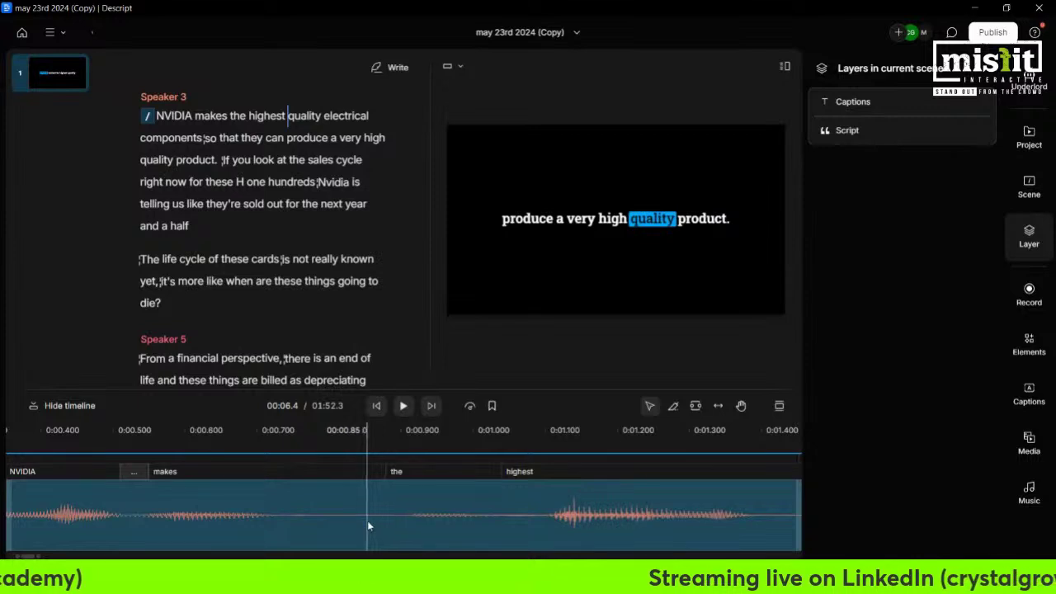
scroll(367, 520, down, 3)
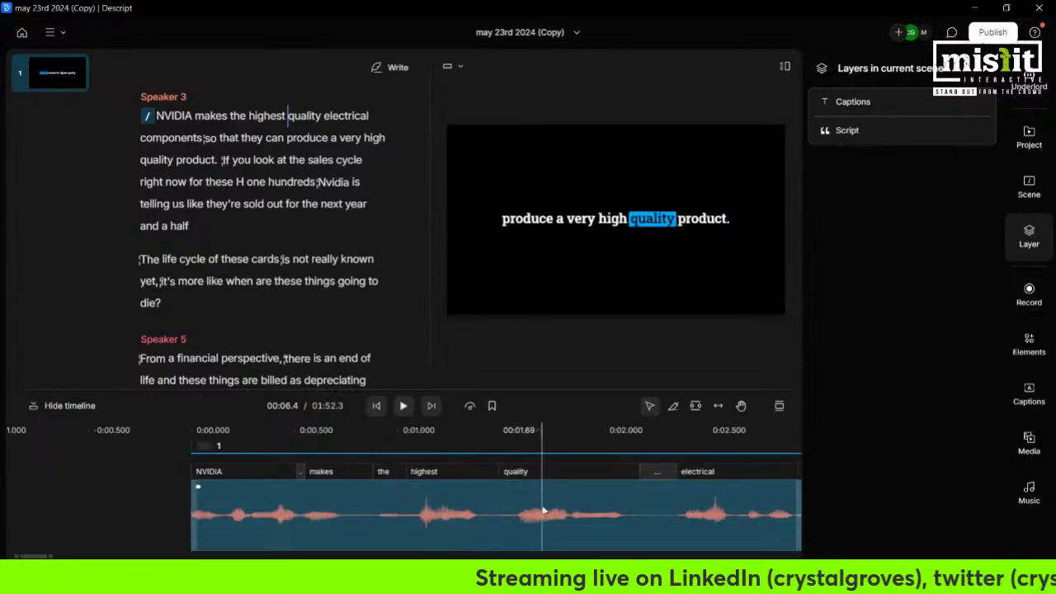
scroll(543, 510, up, 5)
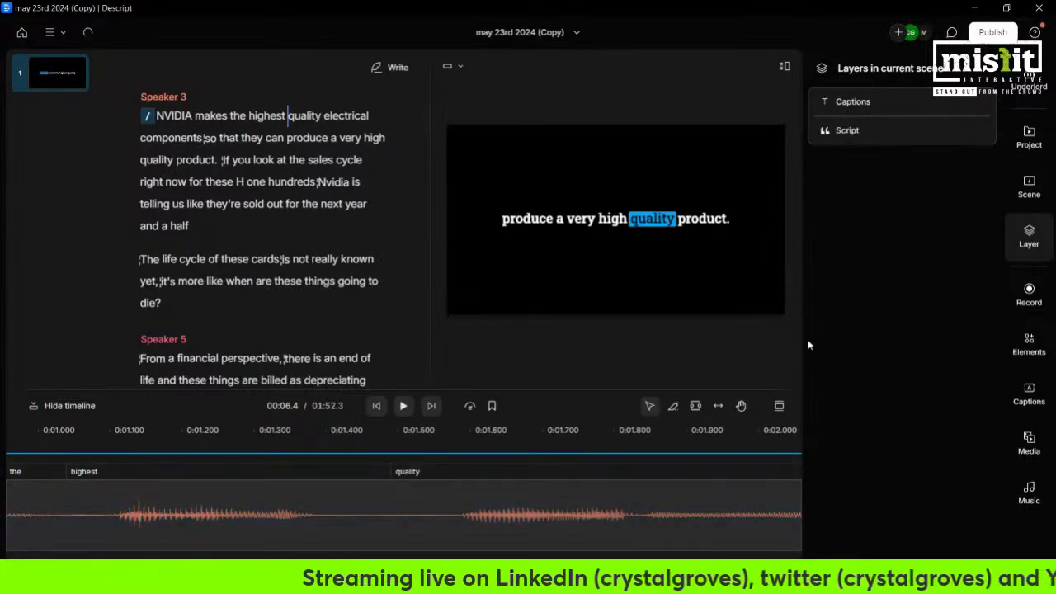
click(1030, 240)
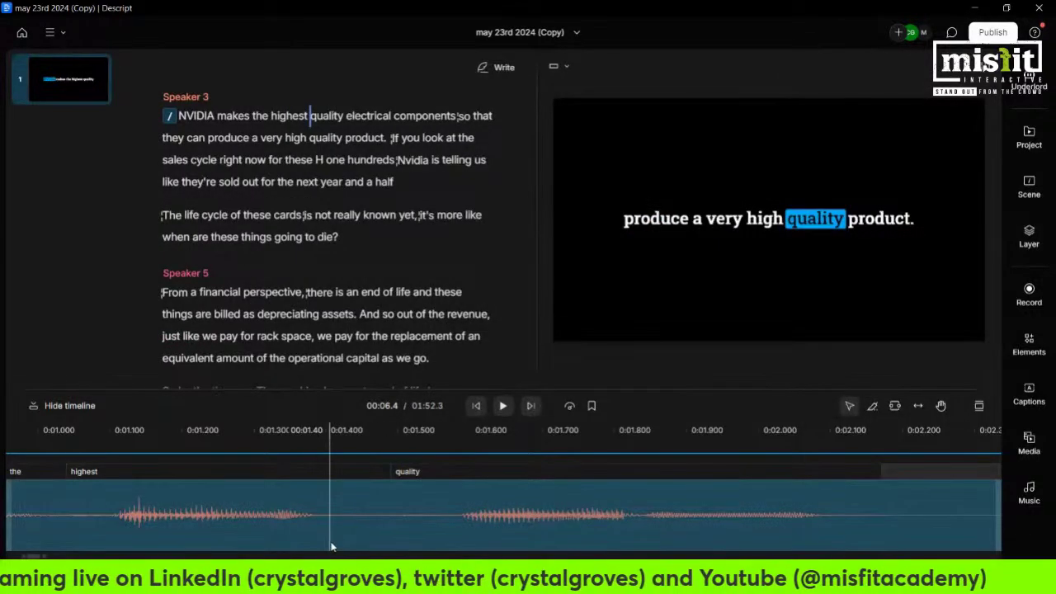
scroll(335, 511, down, 3)
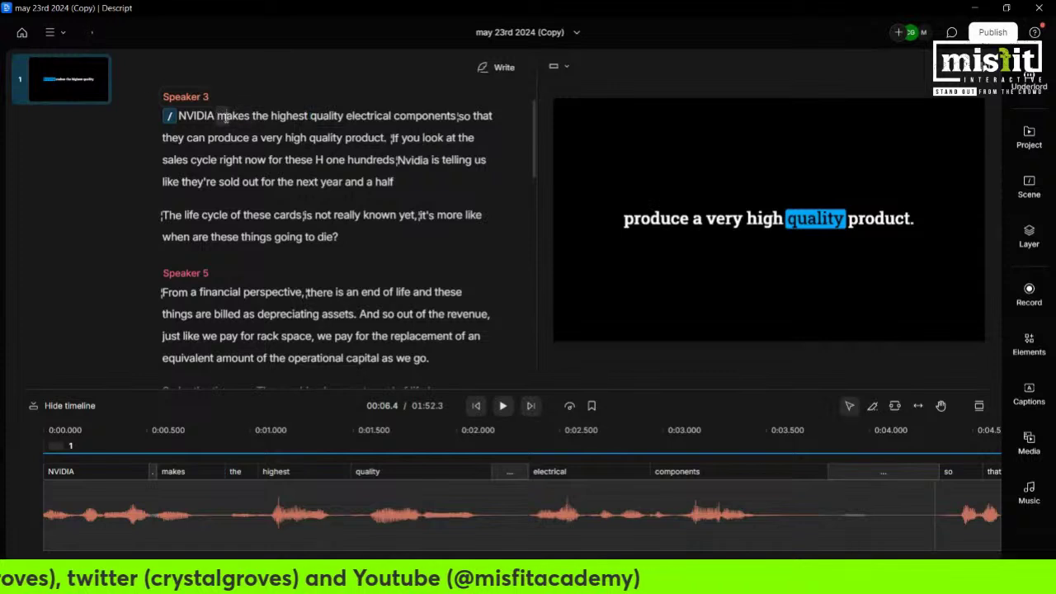
click(221, 115)
click(503, 406)
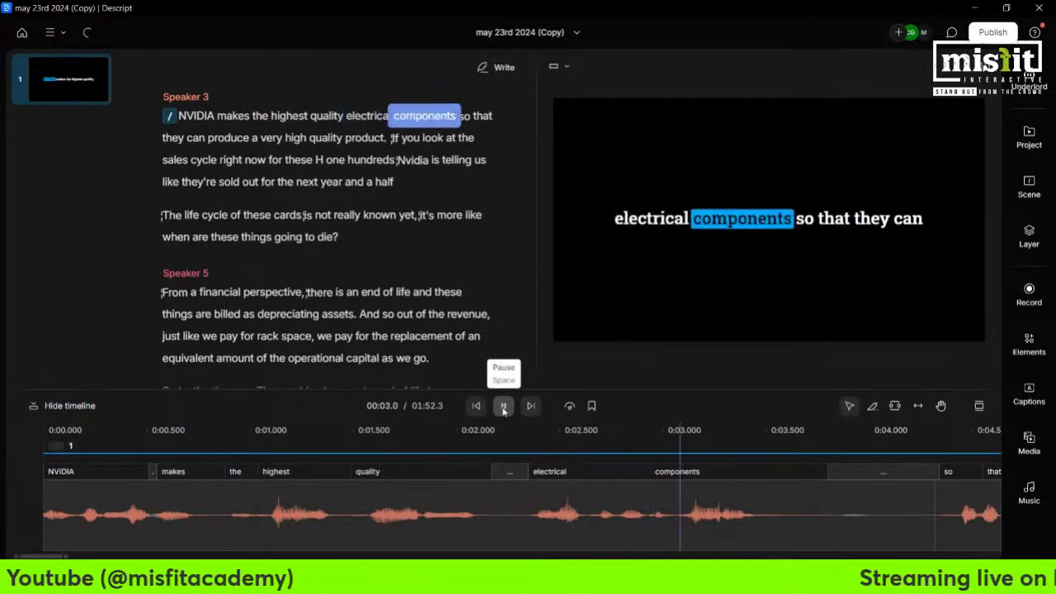
click(502, 406)
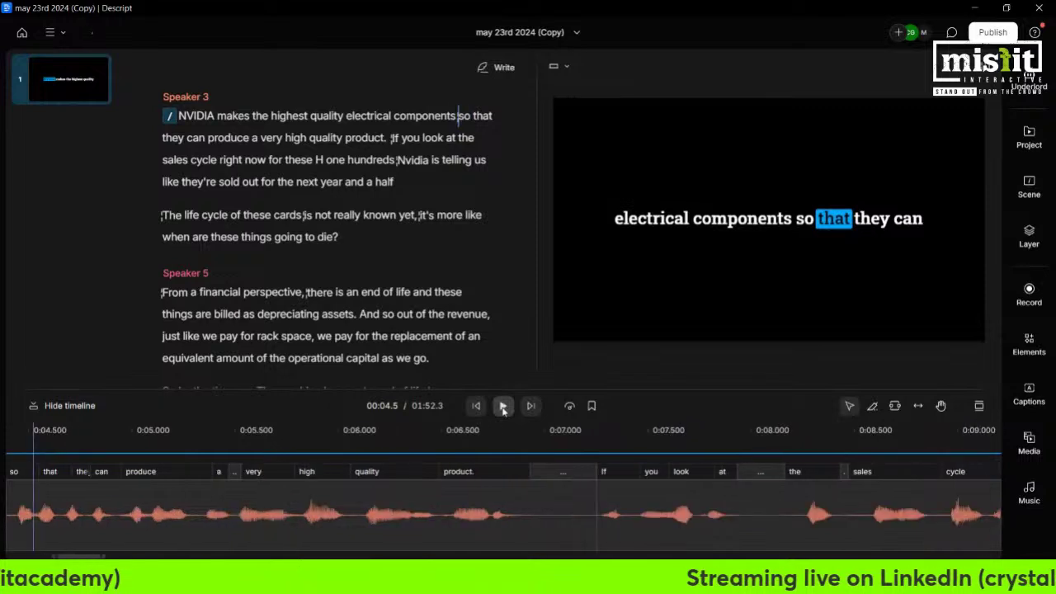
Split off the silent gap between "components" and "so" with the Blade tool and delete it
click(289, 545)
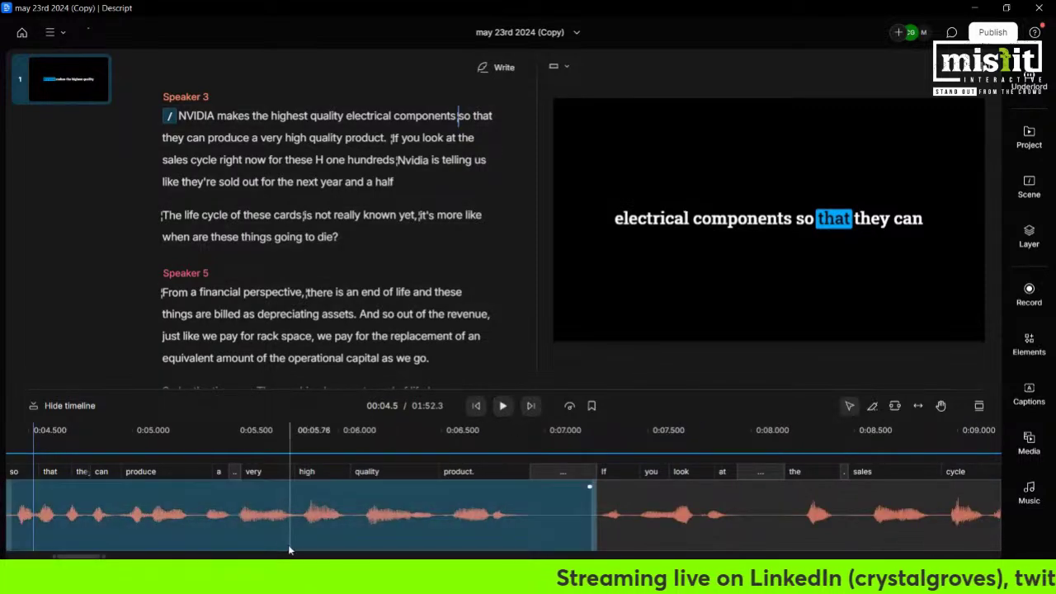
click(93, 555)
scroll(165, 512, left, 5)
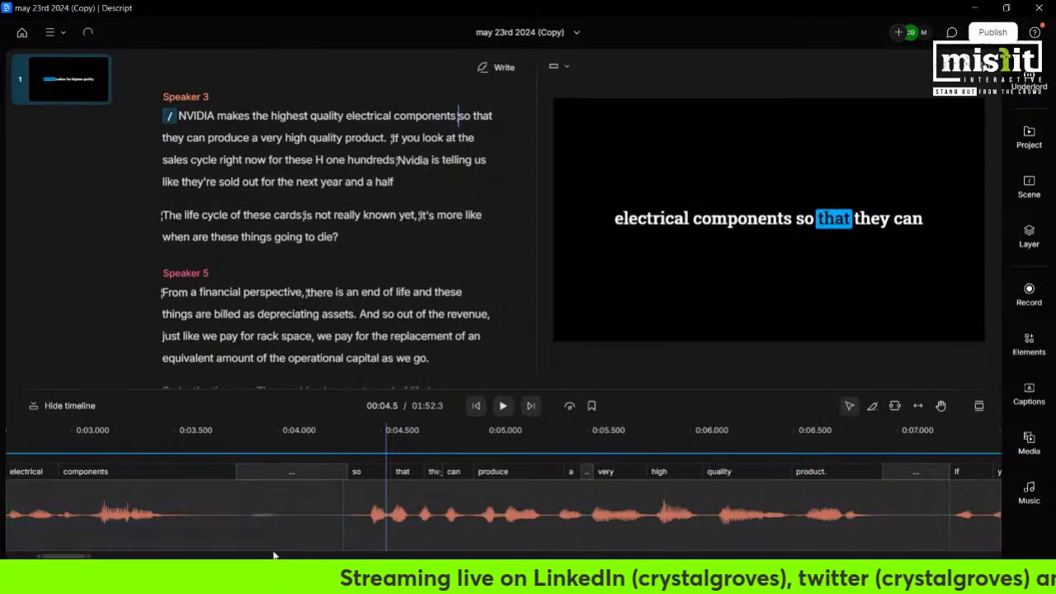
click(873, 406)
click(244, 529)
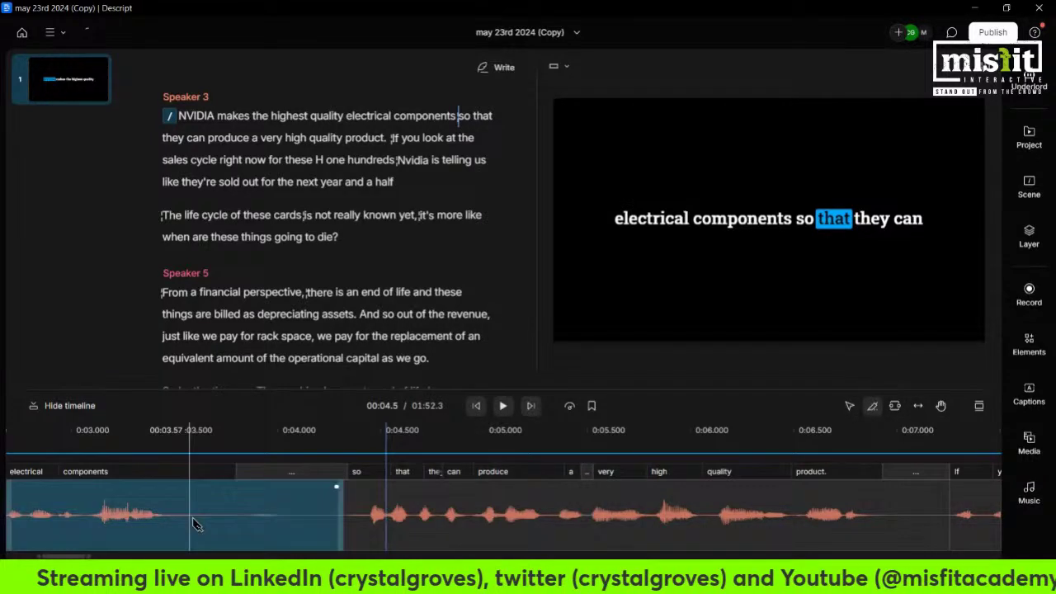
click(245, 529)
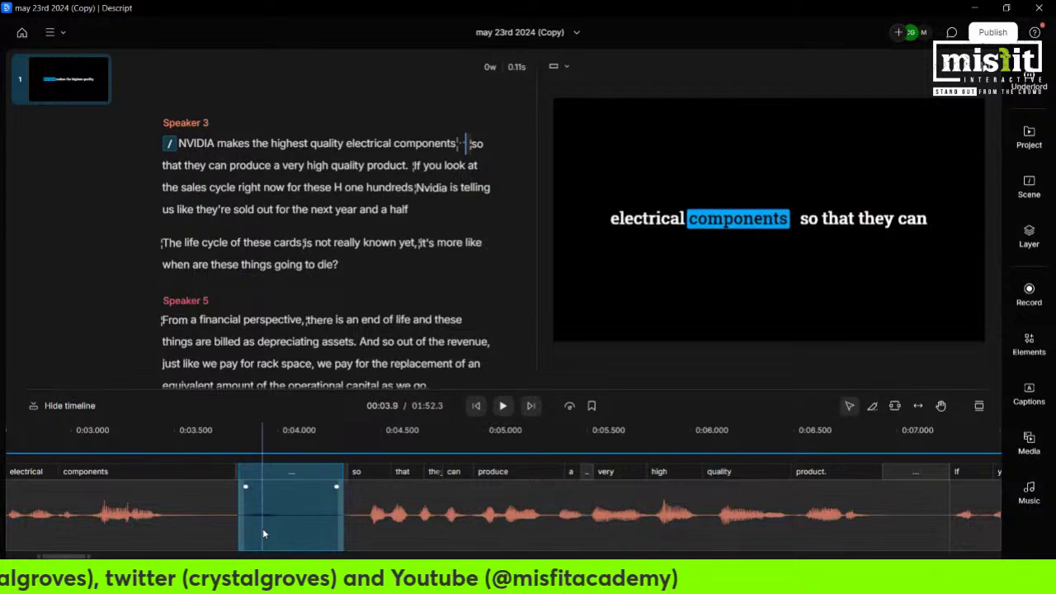
key(Delete)
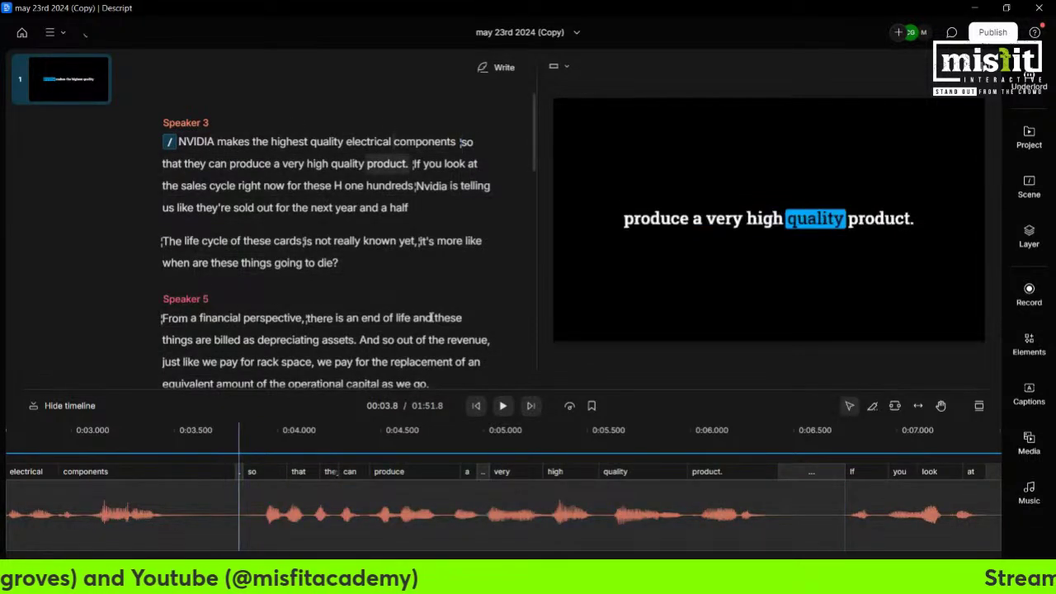
Play from "components" to check the cut, pausing at "they're sold out"
click(394, 141)
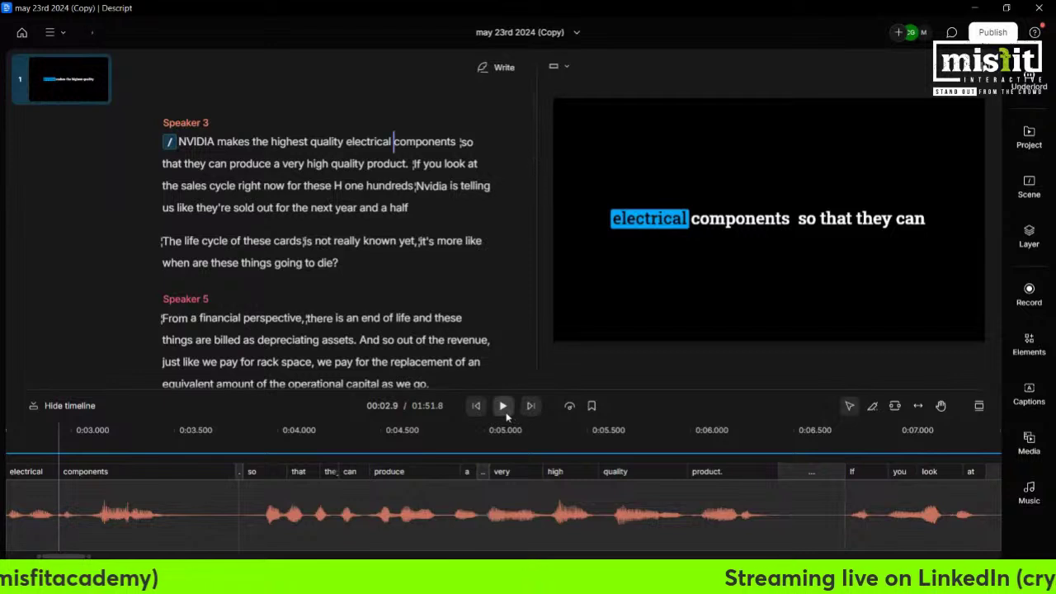
click(505, 413)
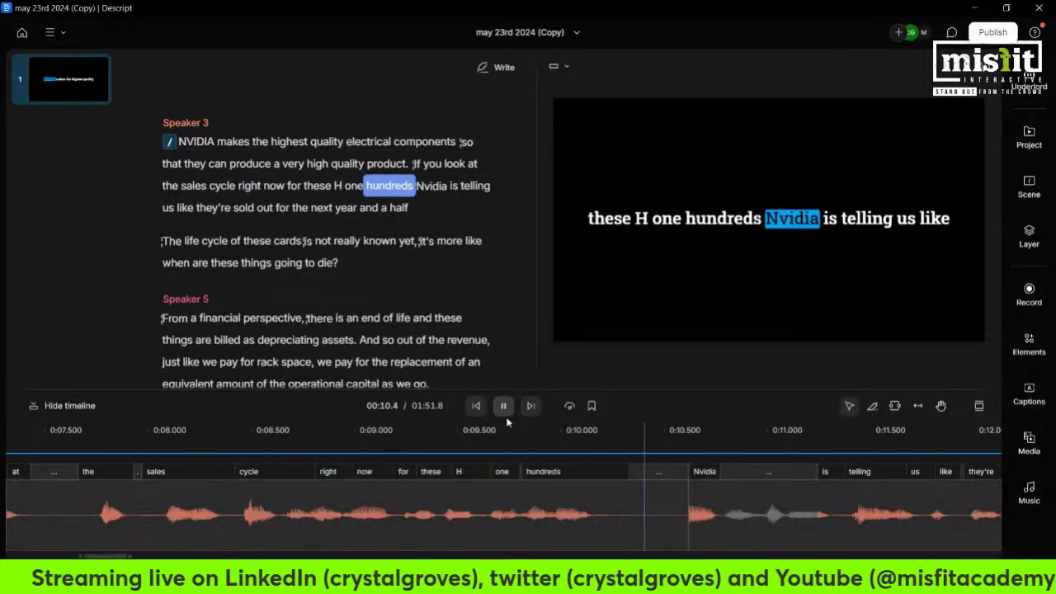
key(space)
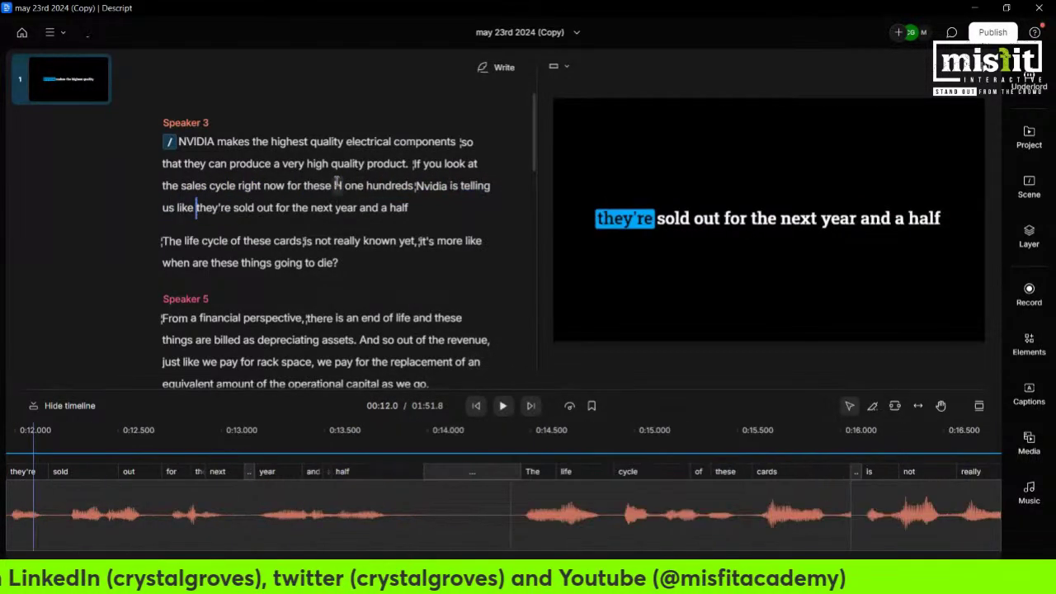
Correct the transcript phrase "H one hundreds" to "H100's" without changing the audio
drag(334, 185, 413, 184)
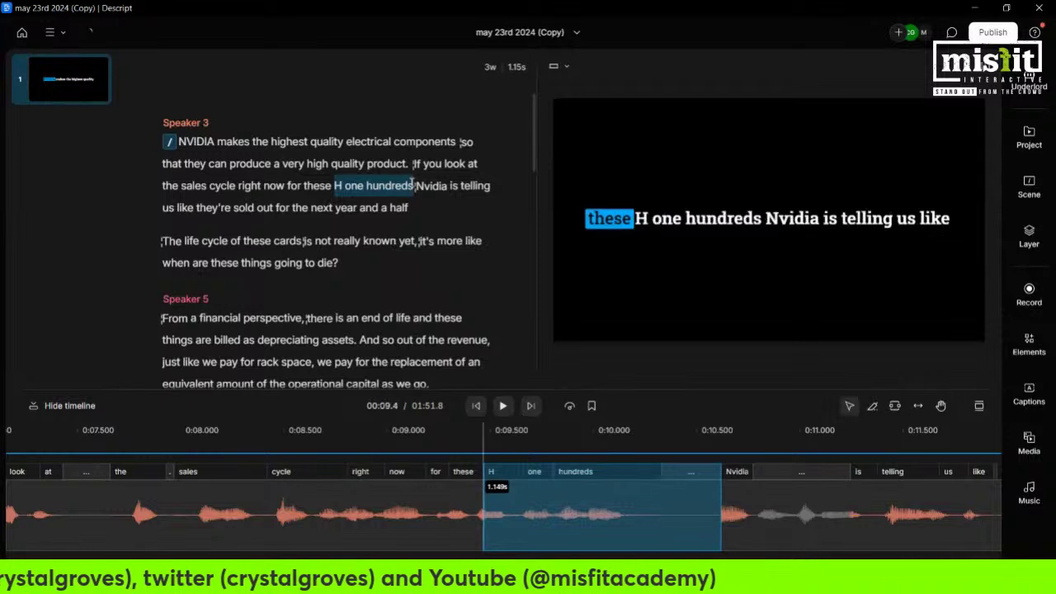
click(341, 161)
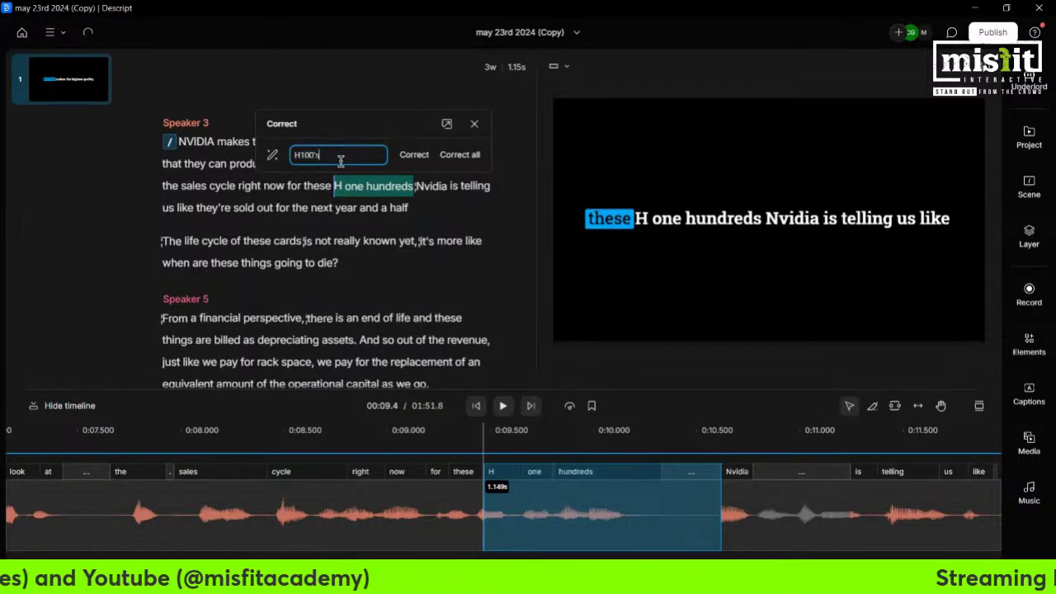
click(414, 156)
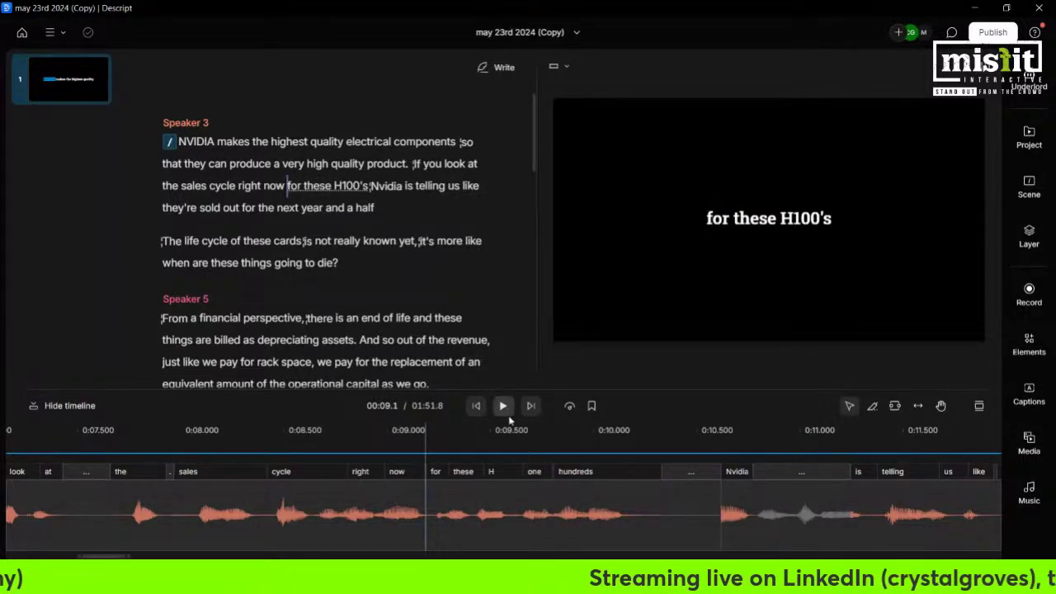
Play from "for these H100's" to "The machine" and remove the full stop so the text reads "So by the time we the machine"
key(space)
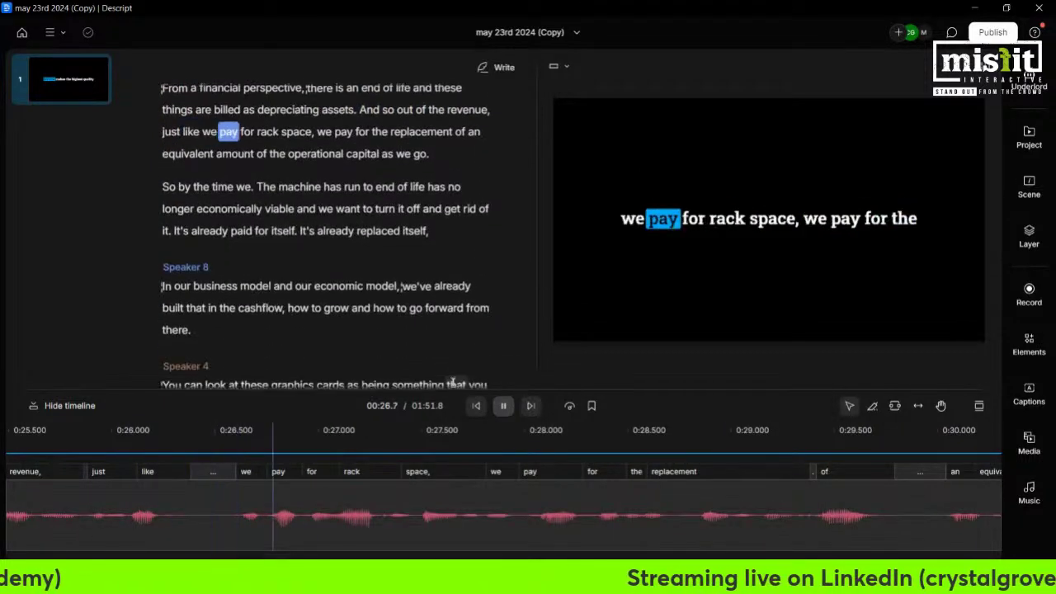
click(504, 407)
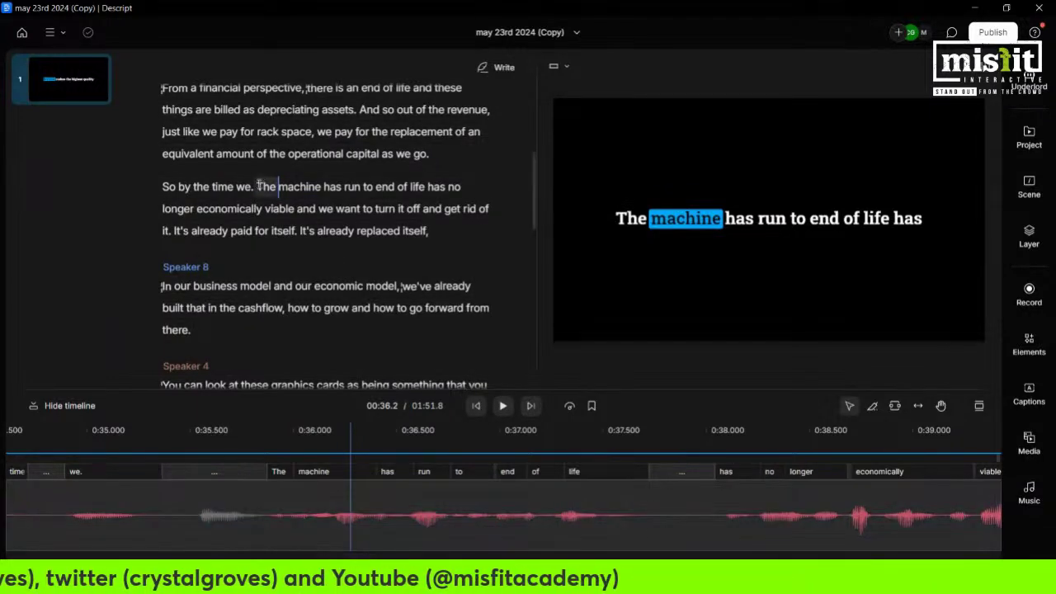
click(252, 185)
key(BackSpace)
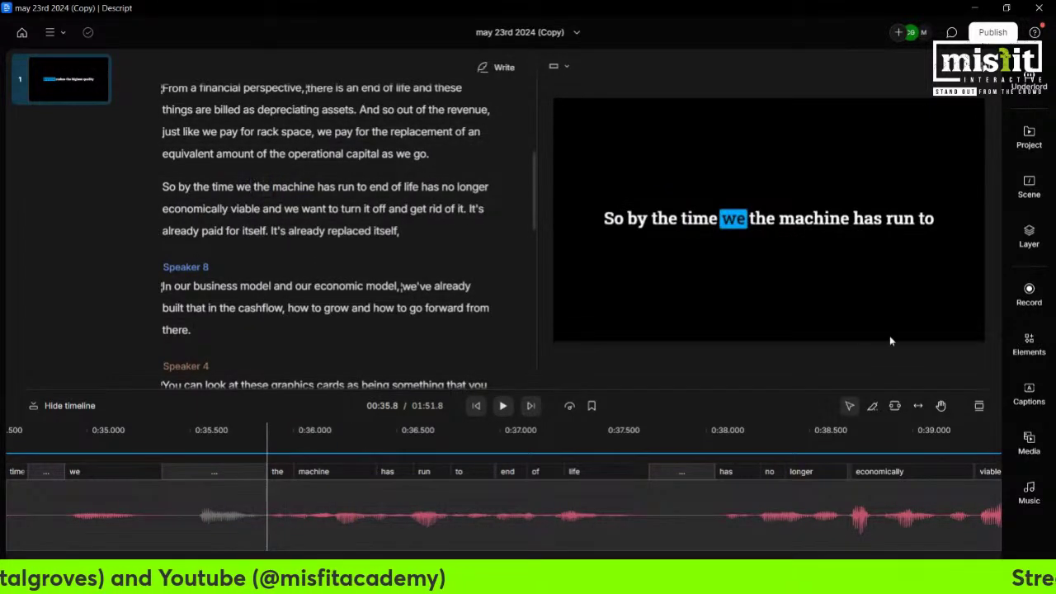
Cut the pause between "we" and "the machine" out of the audio track with the Blade tool
click(873, 405)
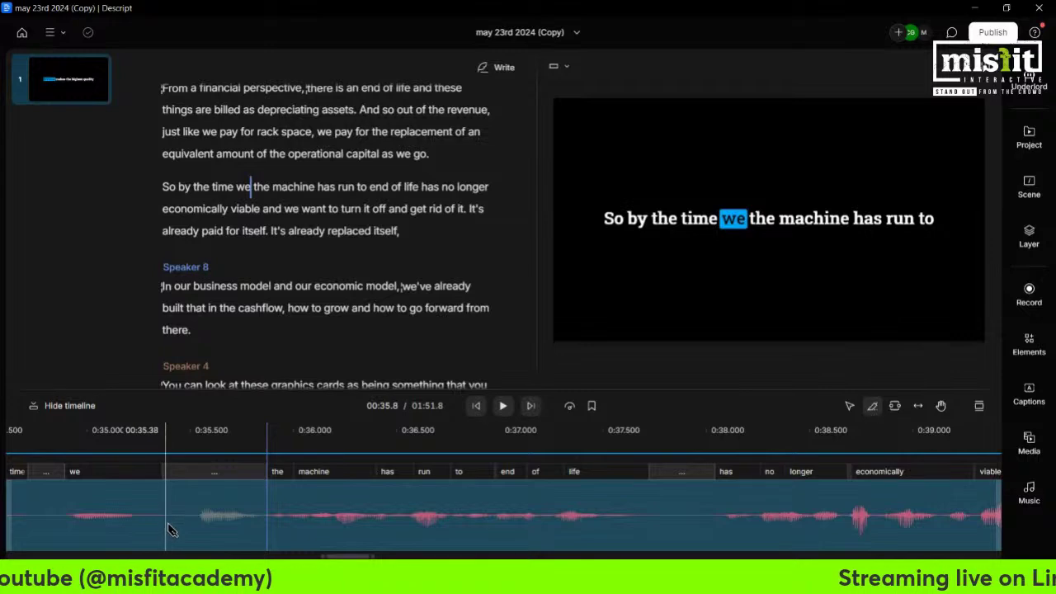
drag(169, 518, 266, 529)
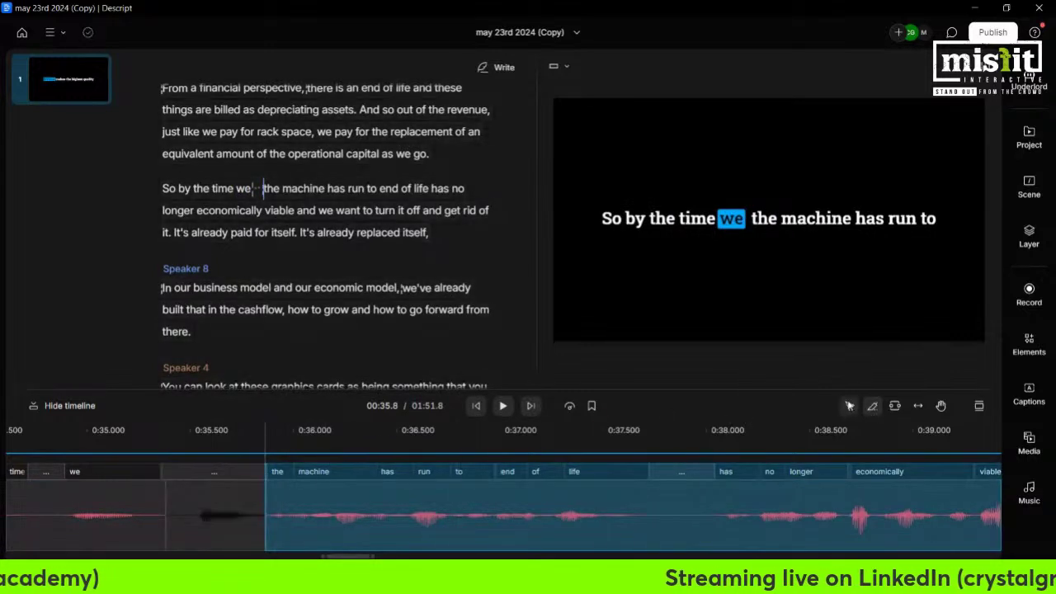
key(BackSpace)
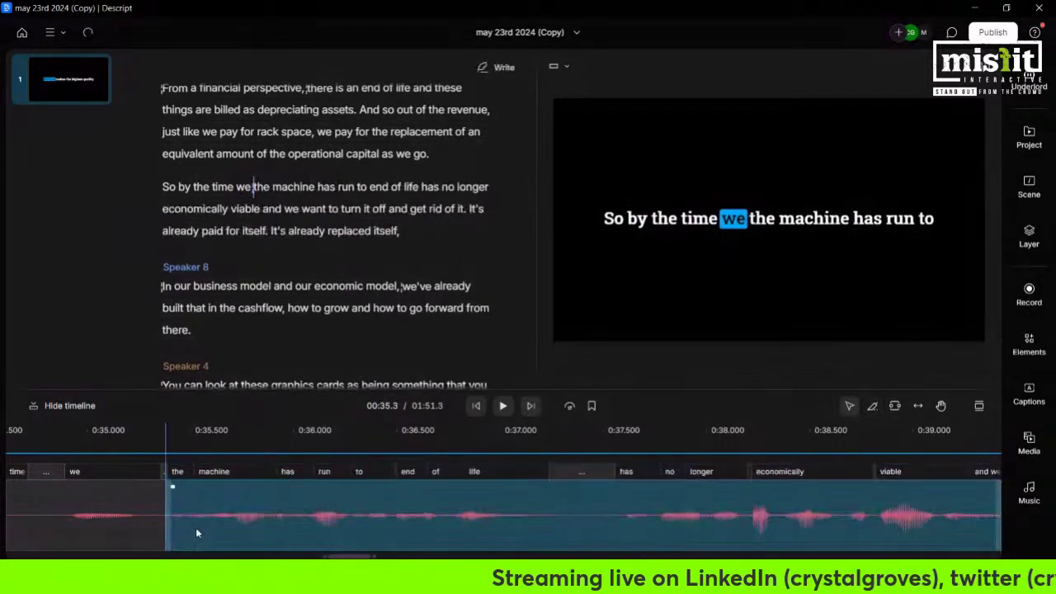
Remove the word "we" before "the machine" from the script and play the sentence from "So by the time"
click(509, 411)
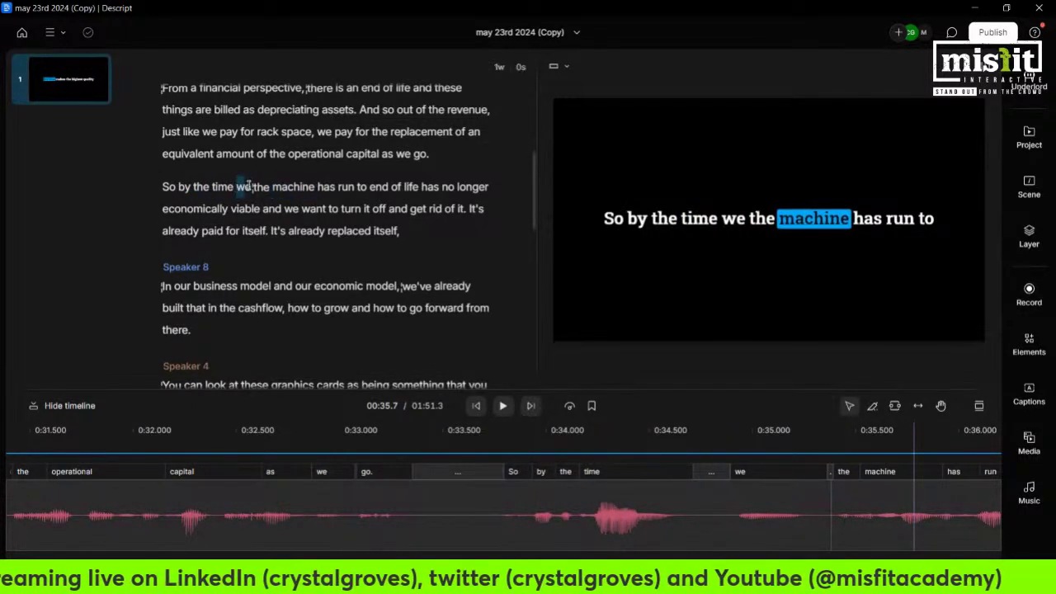
double_click(244, 186)
key(BackSpace)
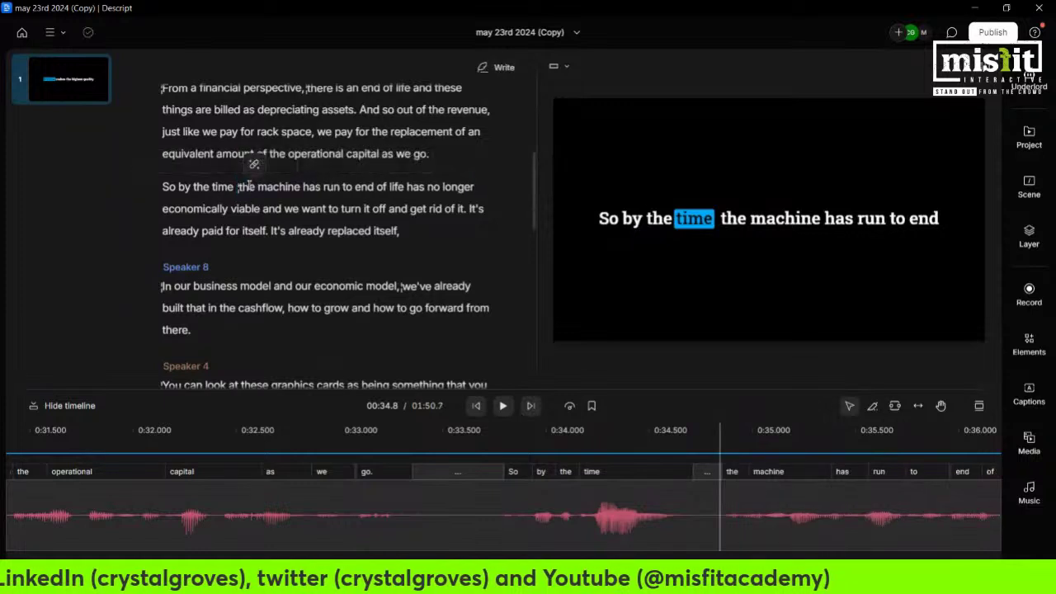
click(164, 186)
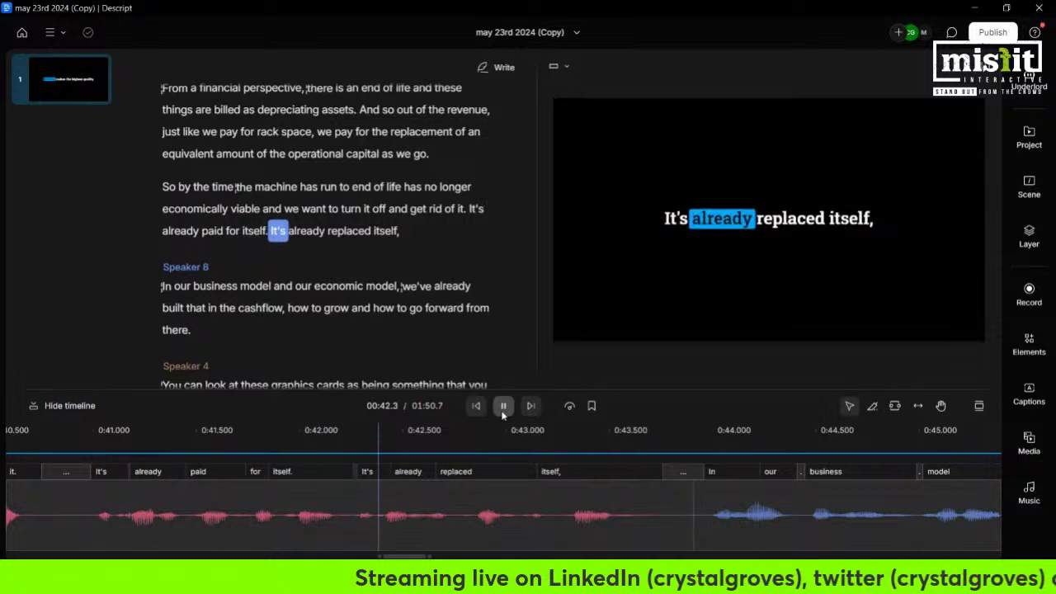
click(503, 411)
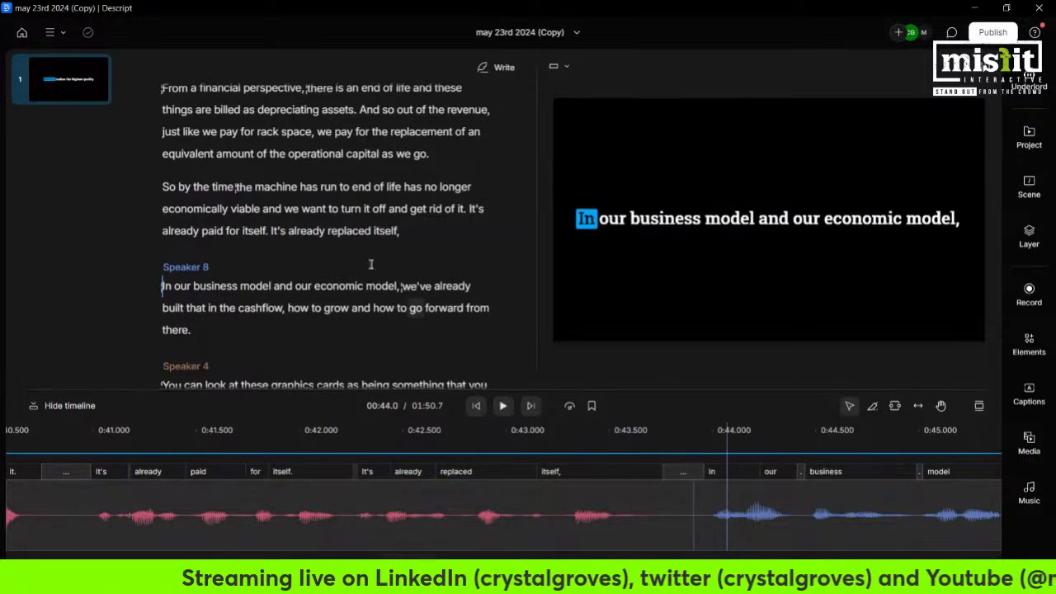
drag(384, 181, 470, 187)
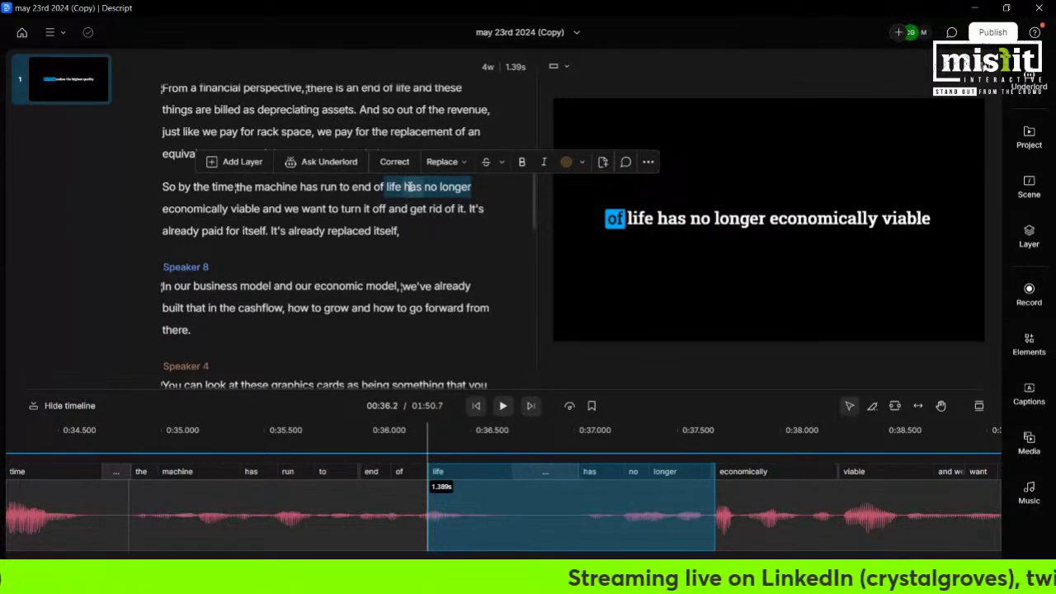
click(312, 230)
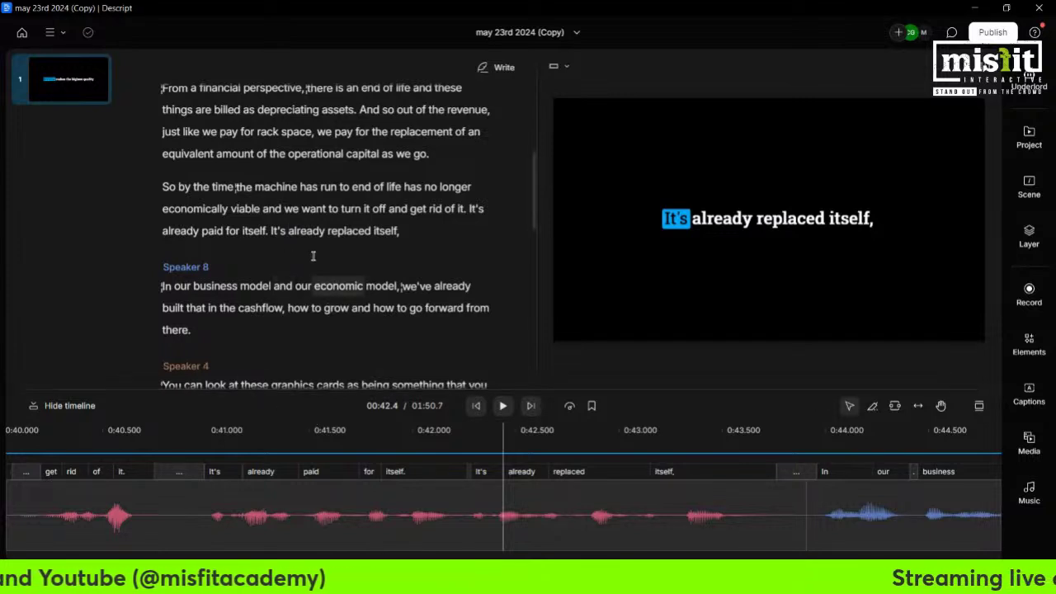
click(227, 208)
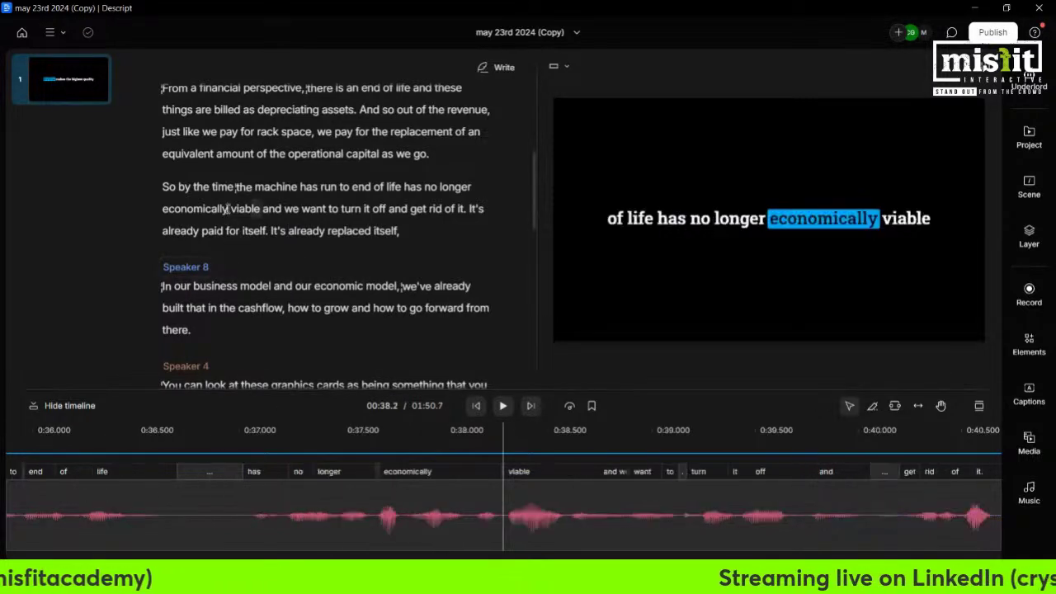
click(223, 187)
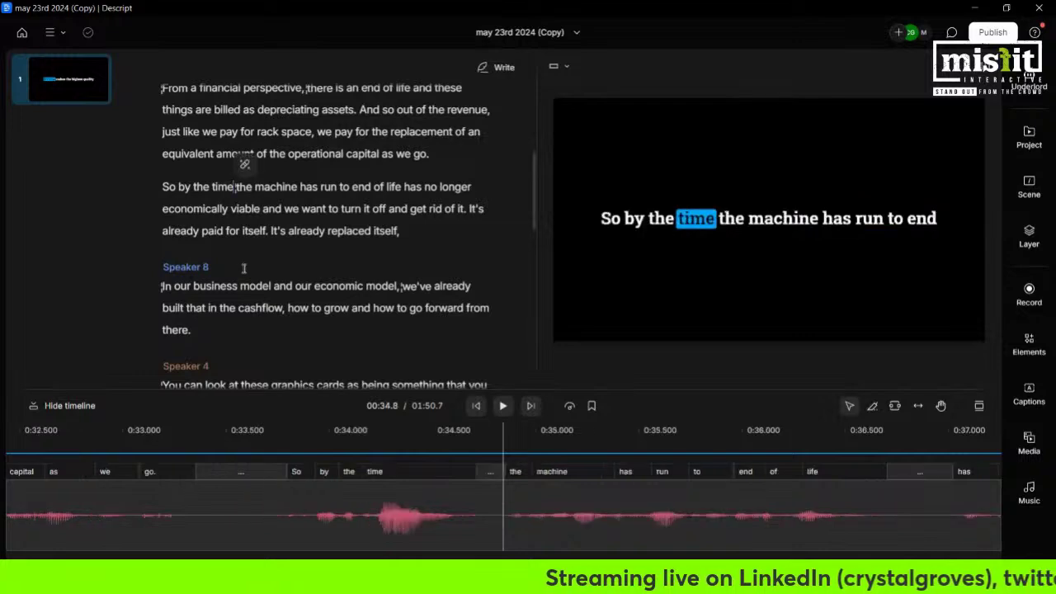
Play the paragraph from "So by the time the machine" and pause at "turn it off and"
click(163, 186)
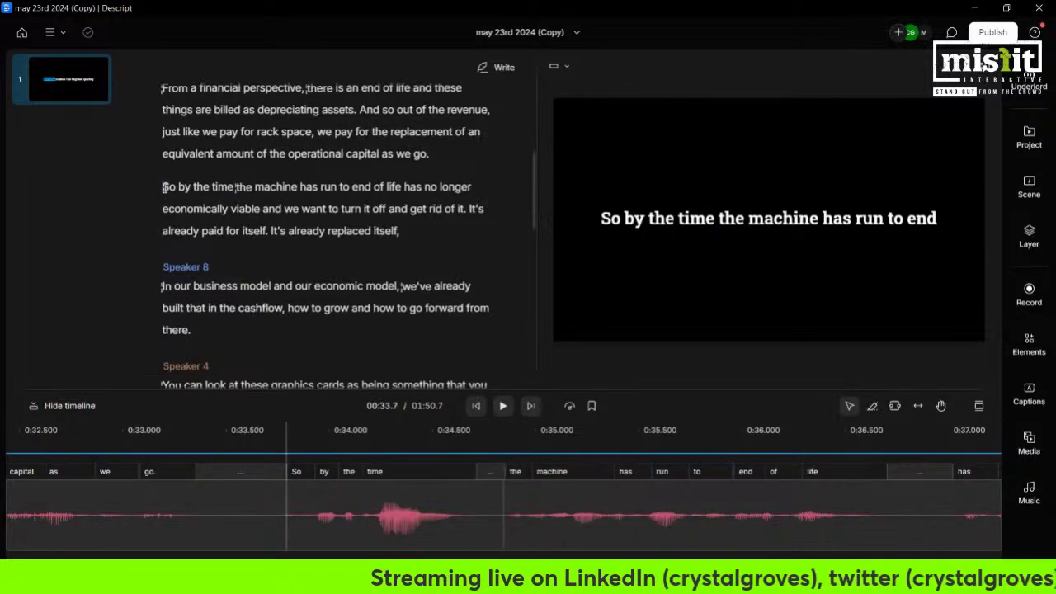
scroll(330, 231, up, 1)
click(500, 408)
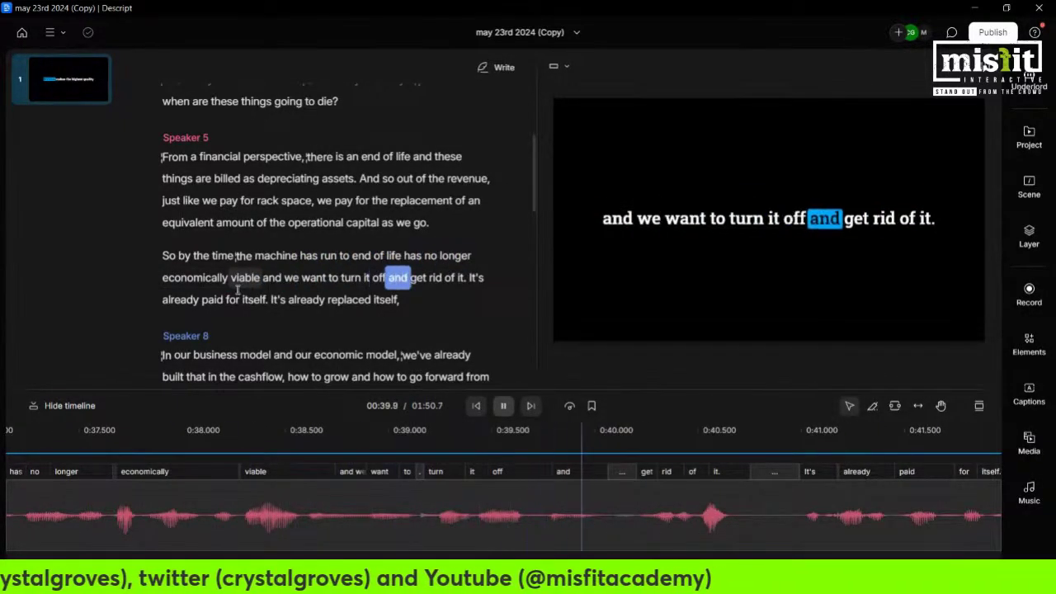
click(503, 405)
Cut the short pause between "and" and "get rid of it" out of the audio track with the Blade tool
click(394, 277)
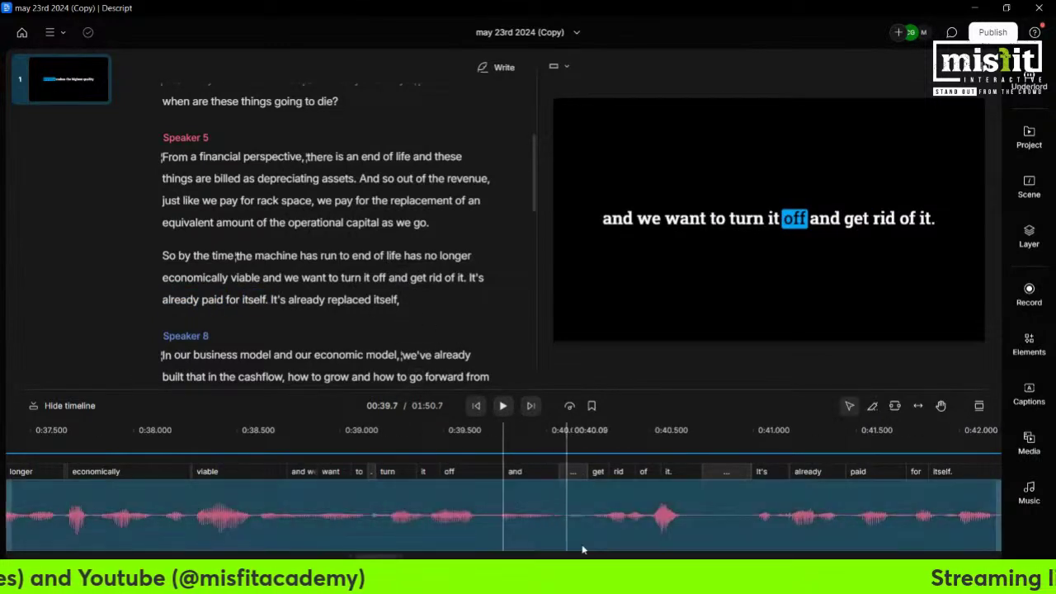
click(575, 516)
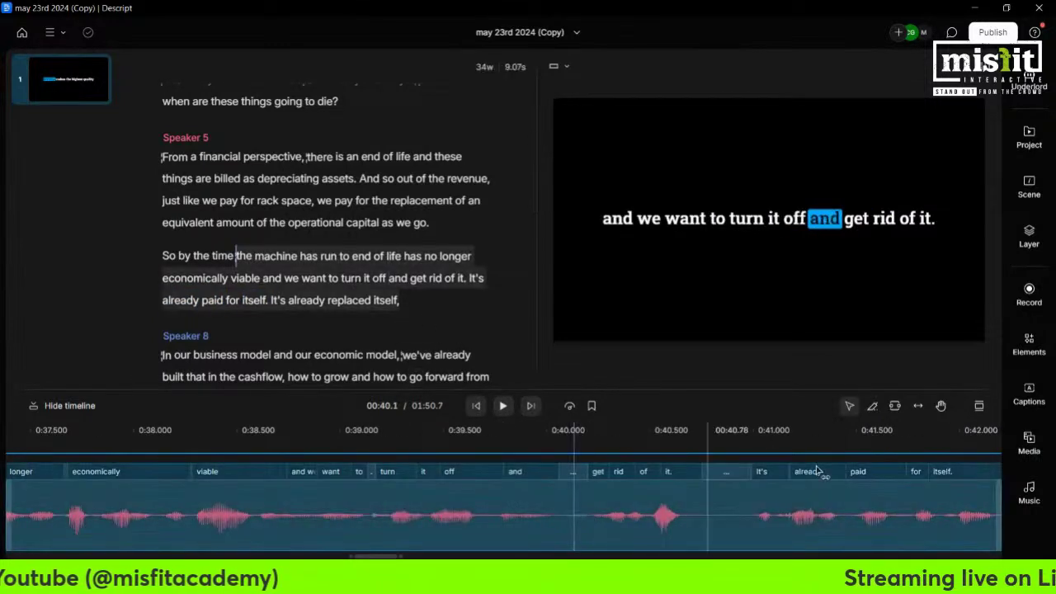
click(872, 406)
click(585, 520)
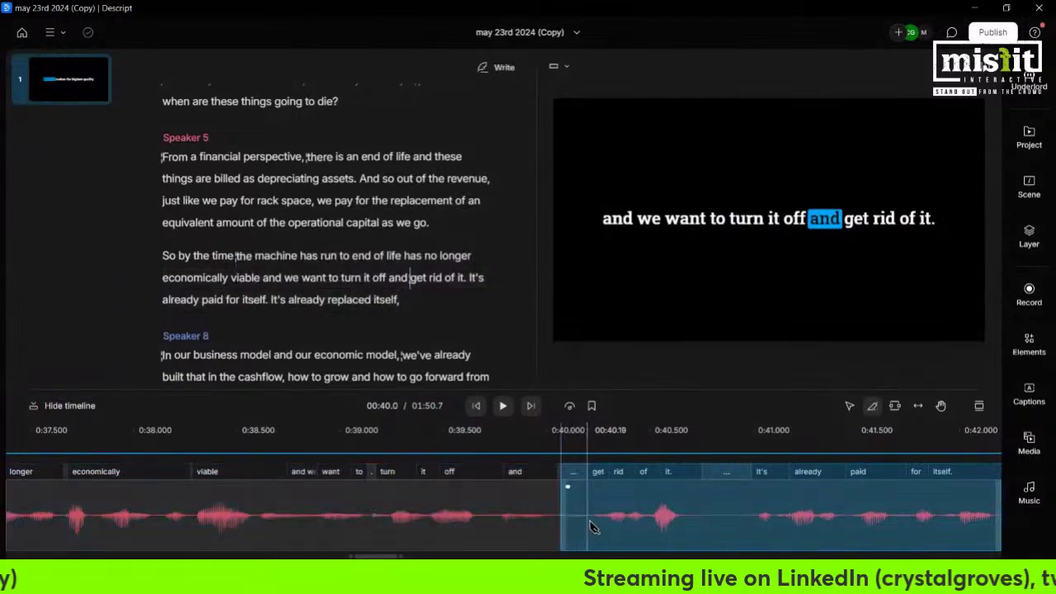
click(849, 406)
click(573, 503)
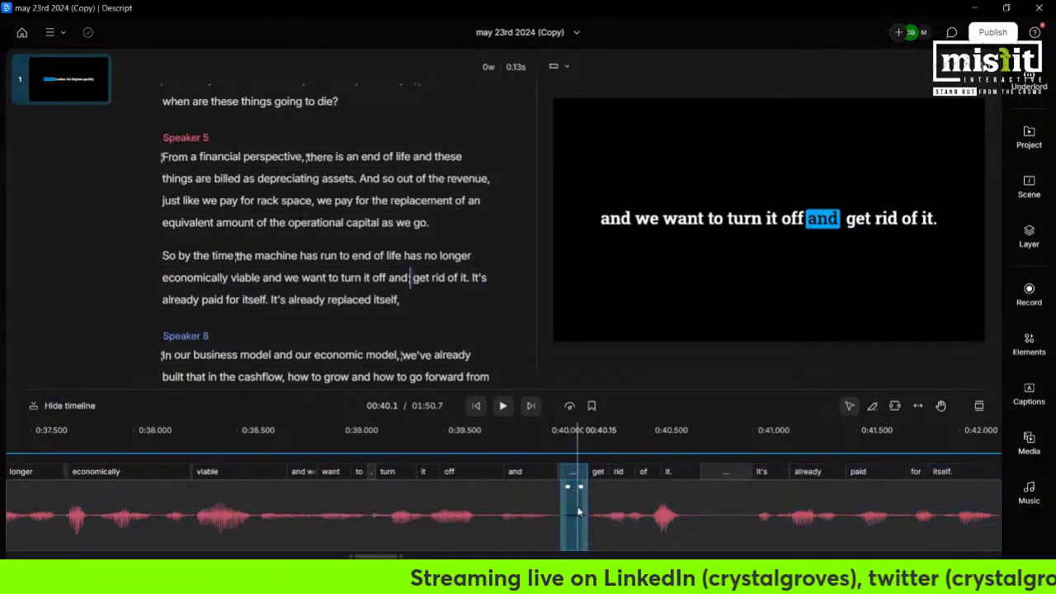
key(Delete)
Play from "turn it off and get rid of it" into Speaker 8's first sentence to check the cut
click(341, 277)
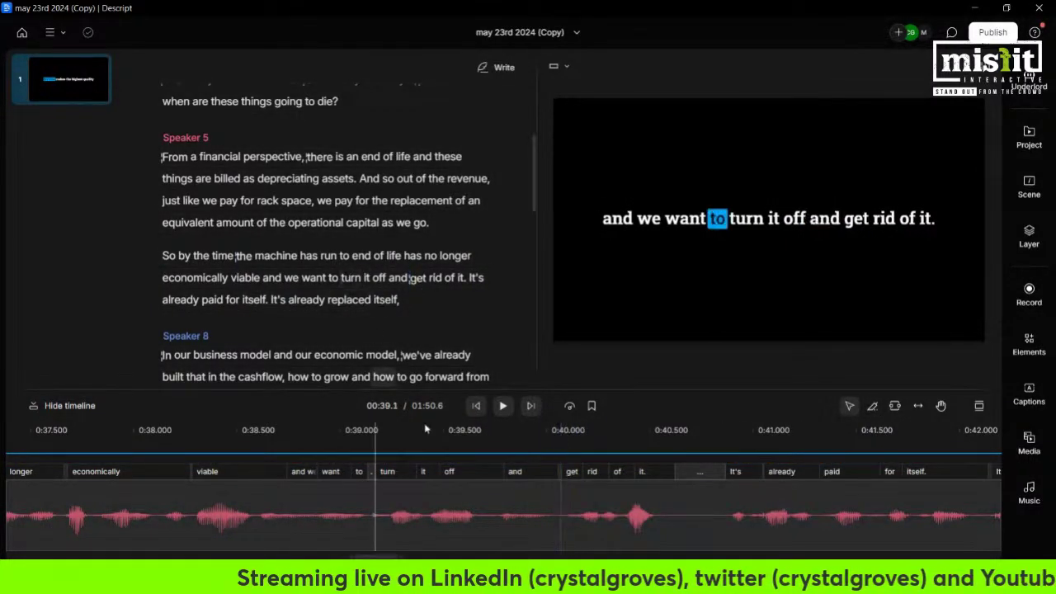
click(504, 406)
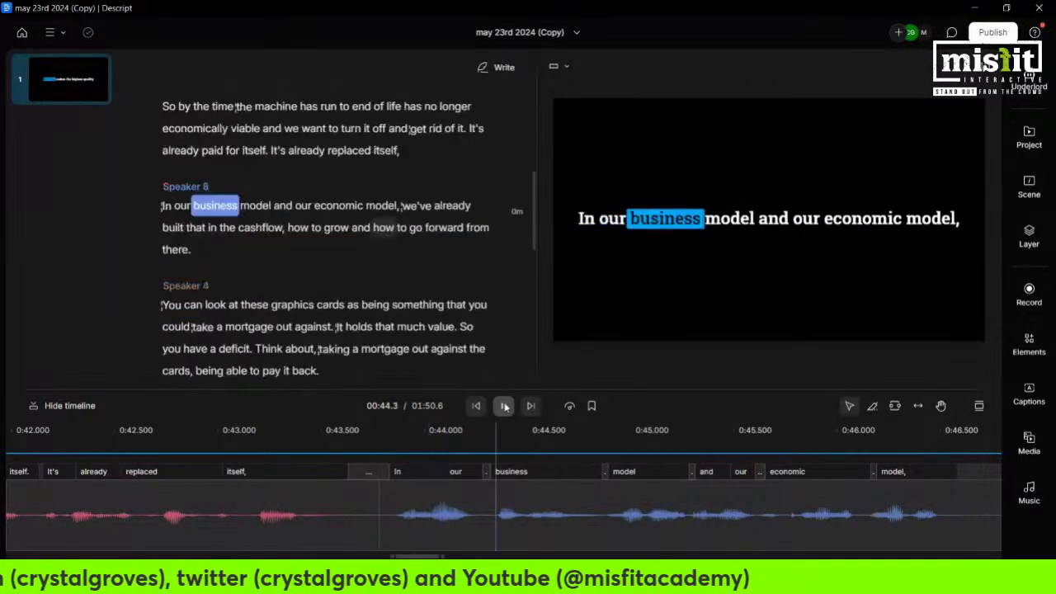
click(505, 407)
Replace the comma after "It's already replaced itself" with a full stop
scroll(383, 156, up, 3)
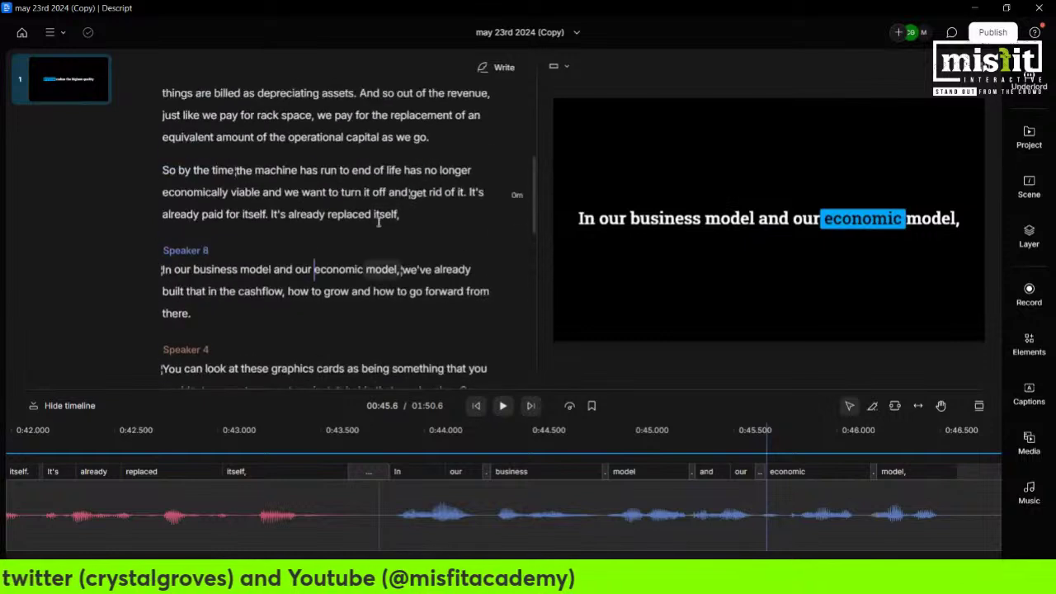
click(404, 213)
key(BackSpace)
text(.)
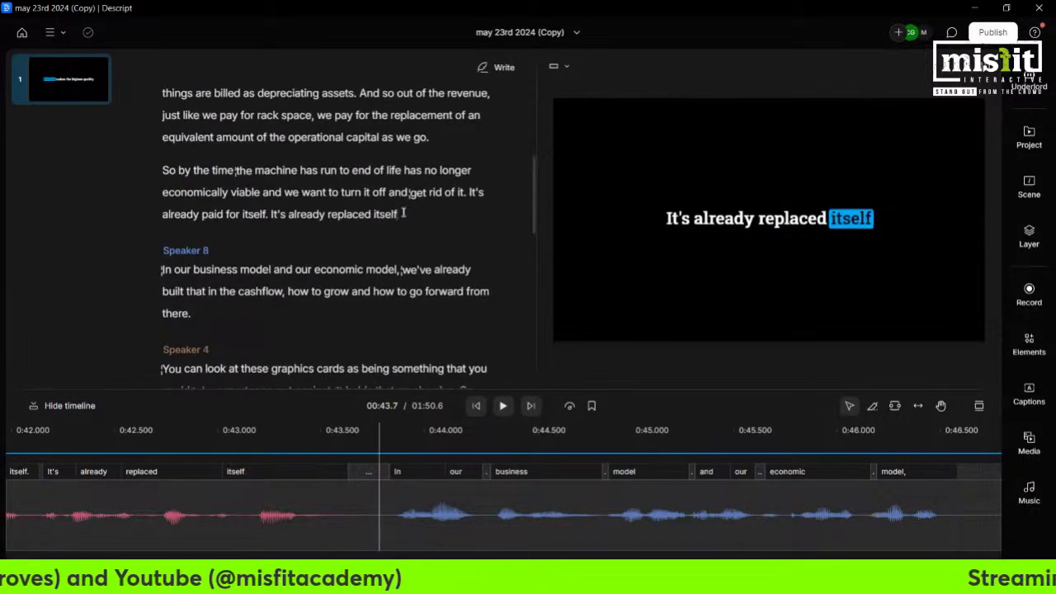
Play from Speaker 8's "In our business model" through to Speaker 4's "So you have a deficit"
click(163, 270)
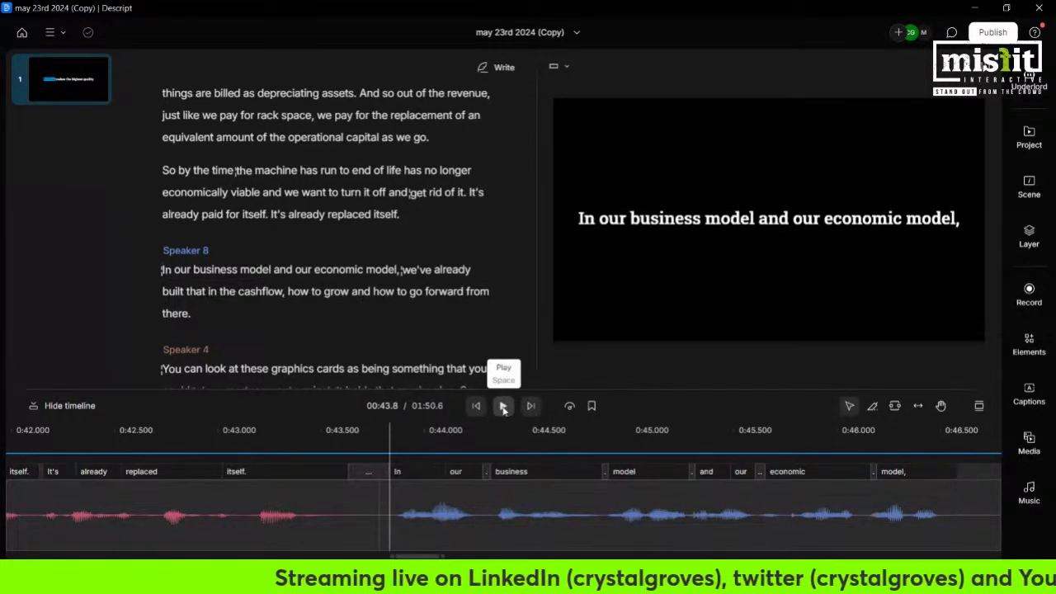
click(503, 408)
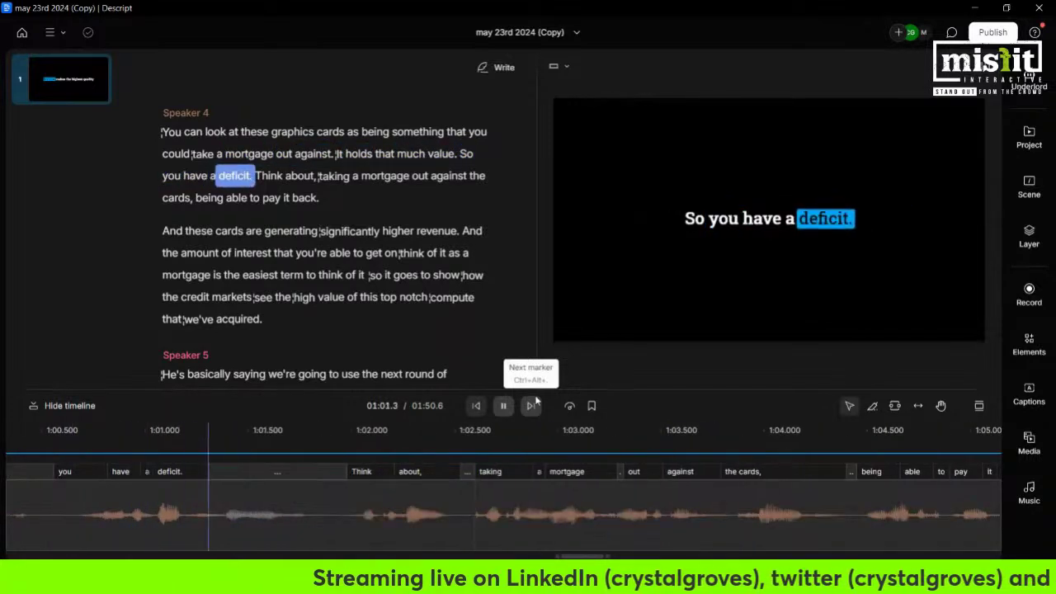
click(532, 405)
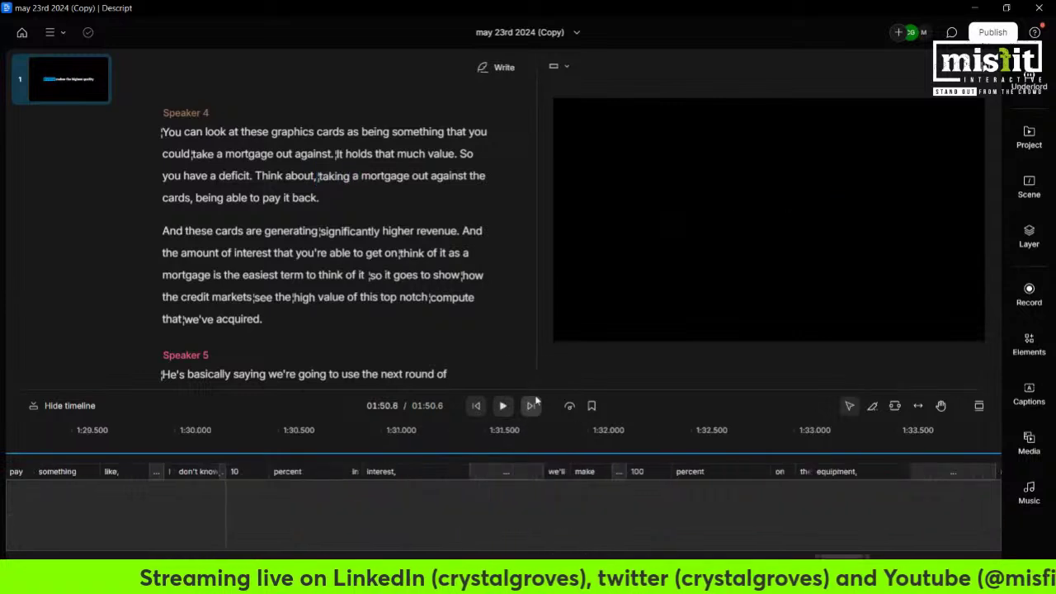
Correct the transcript word "deficit" to "debt facility" in Speaker 4's paragraph without changing the audio
click(246, 173)
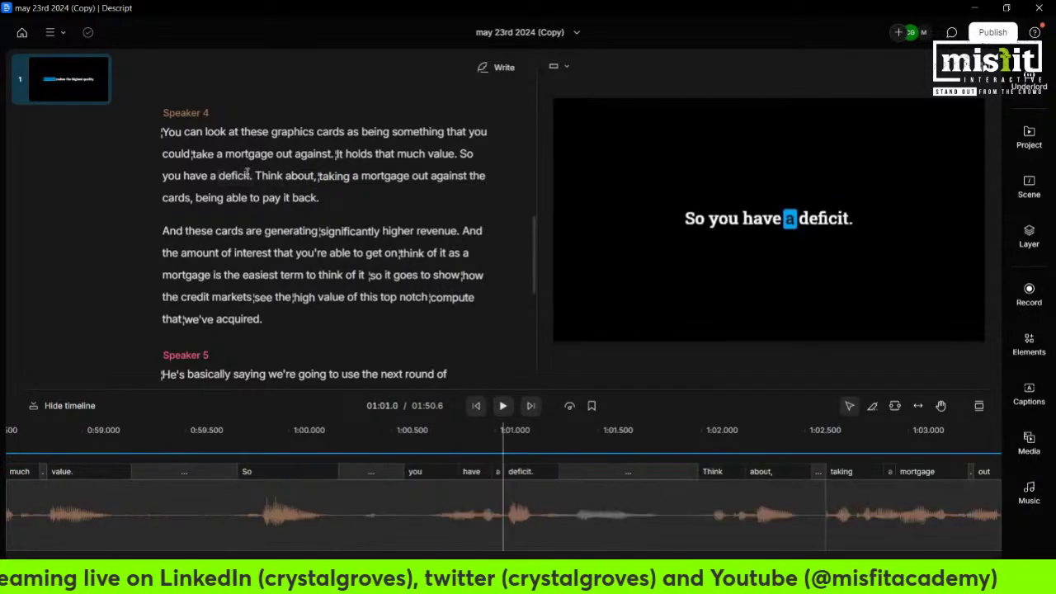
drag(247, 173, 220, 175)
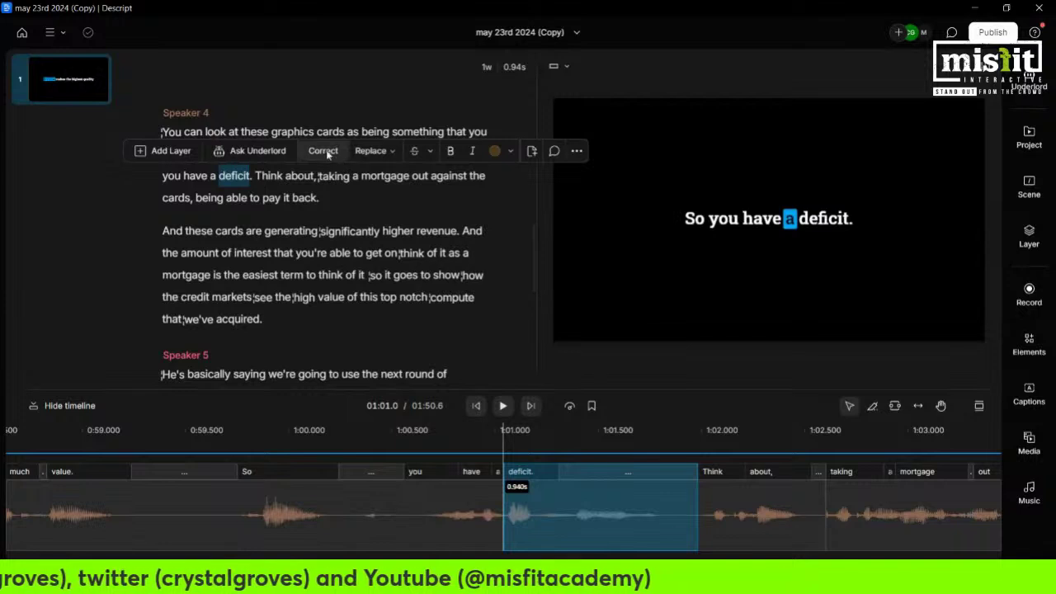
click(324, 151)
text(debt fa)
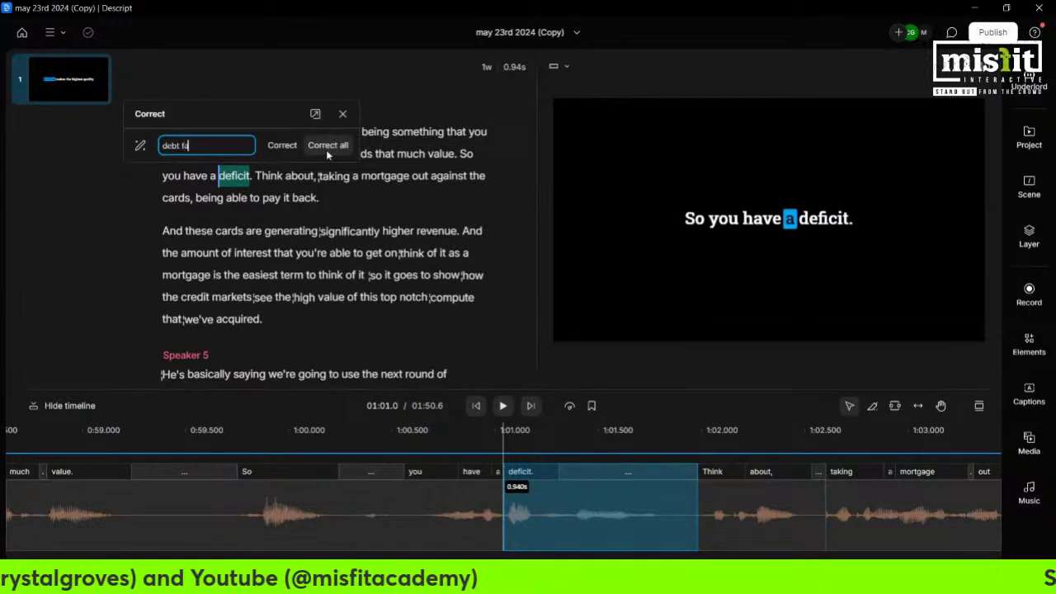
text(cility)
click(285, 145)
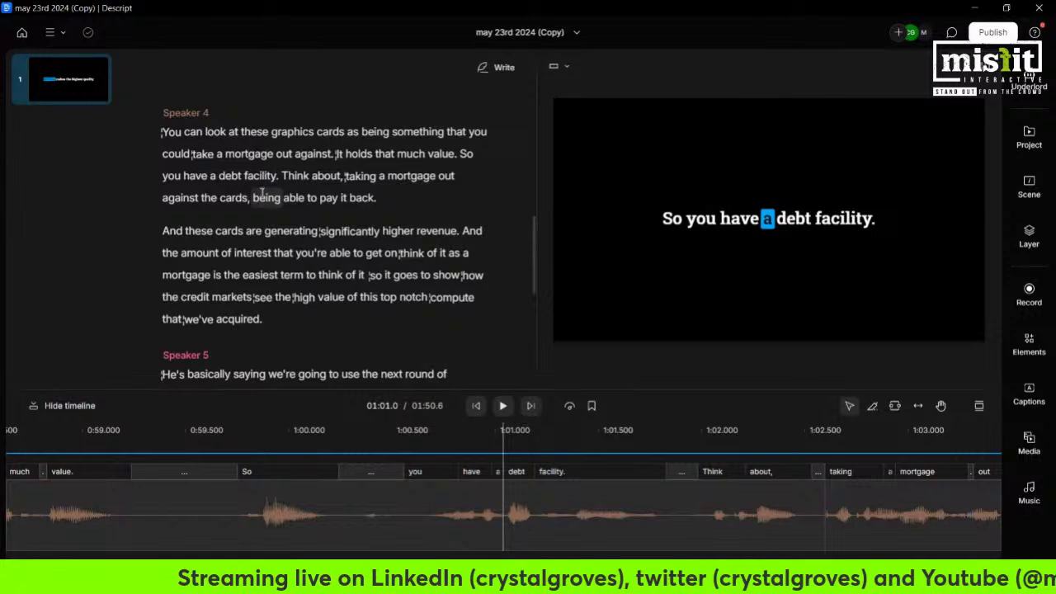
Compare Speaker 4's audio from "You can look at these graphics cards" with Studio Sound switched off and back on during playback
double_click(171, 132)
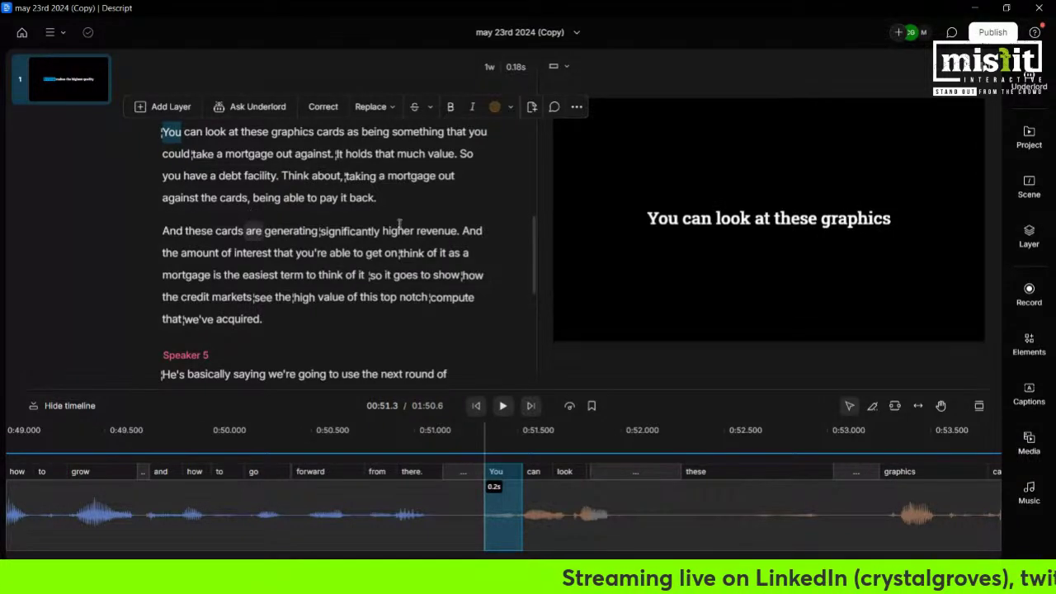
click(1030, 75)
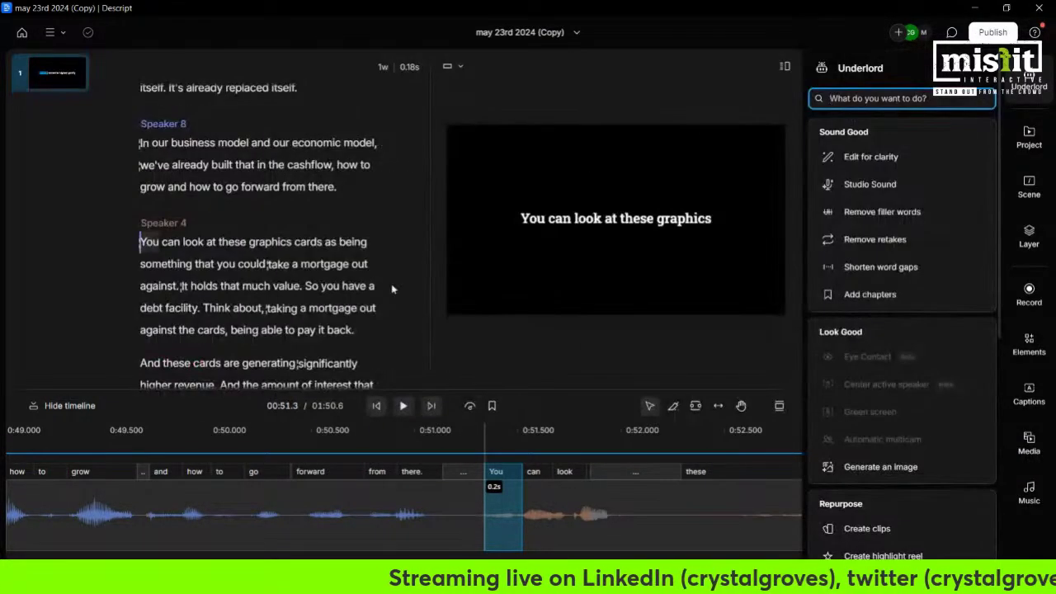
click(142, 242)
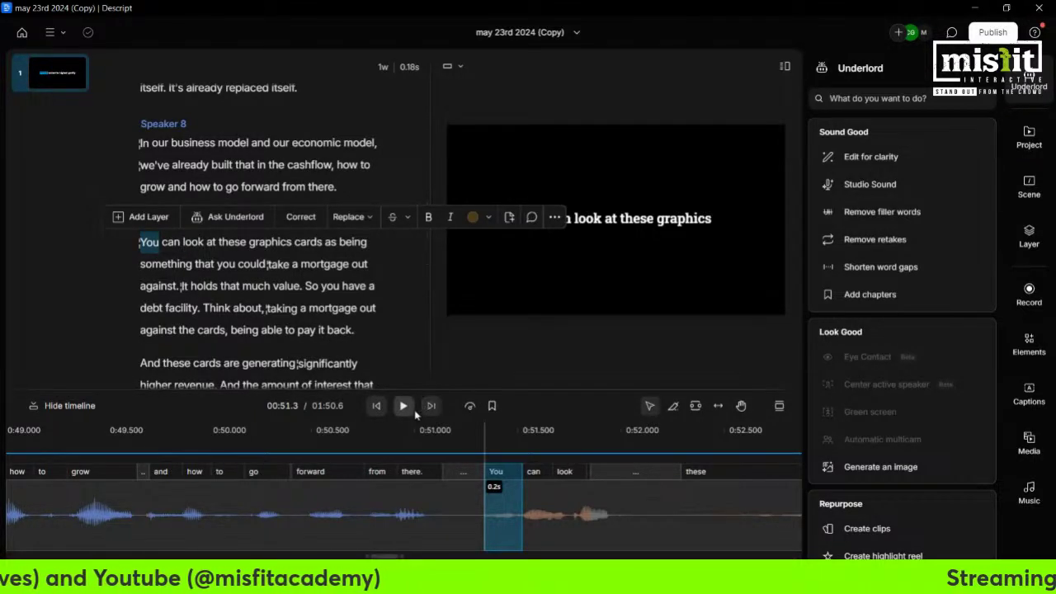
click(875, 184)
click(978, 253)
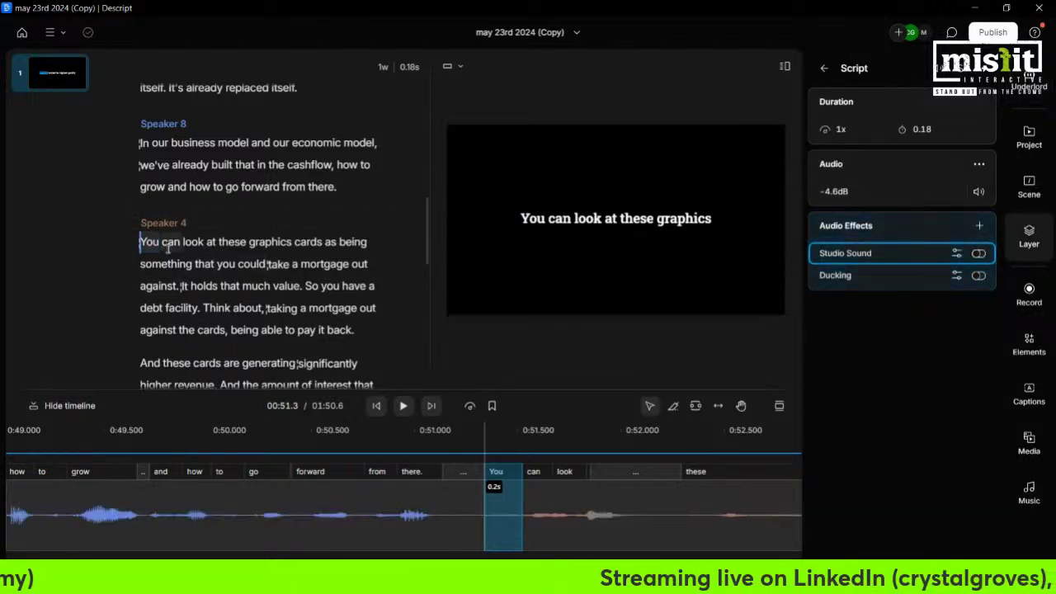
click(404, 405)
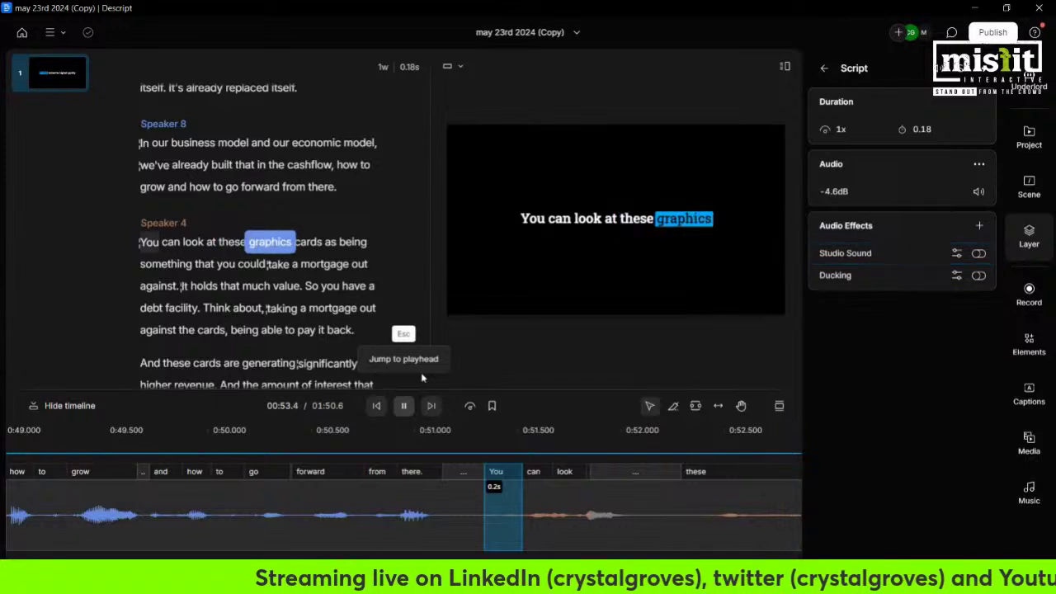
click(979, 255)
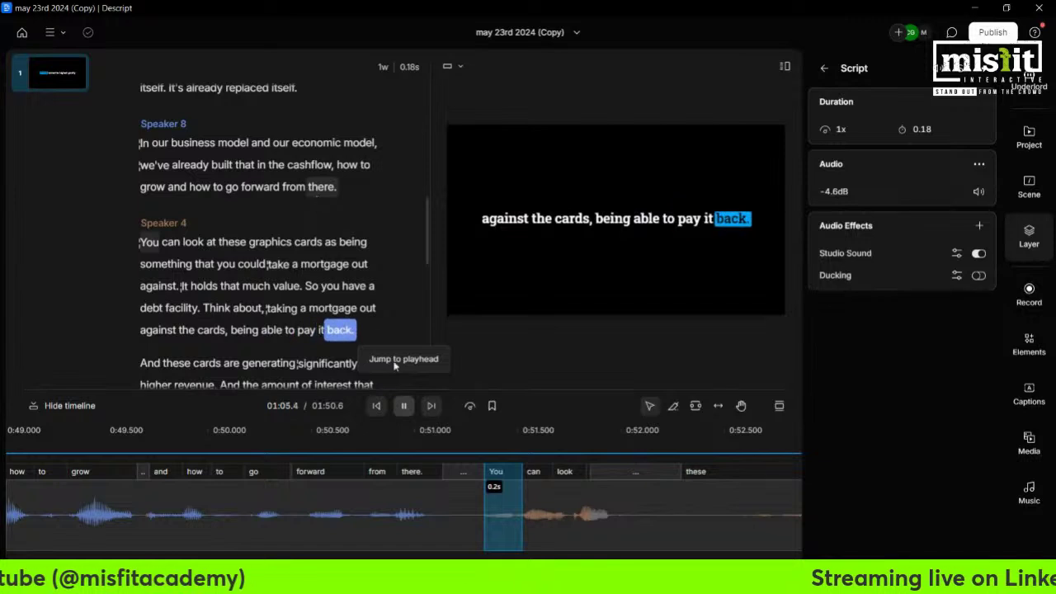
click(403, 407)
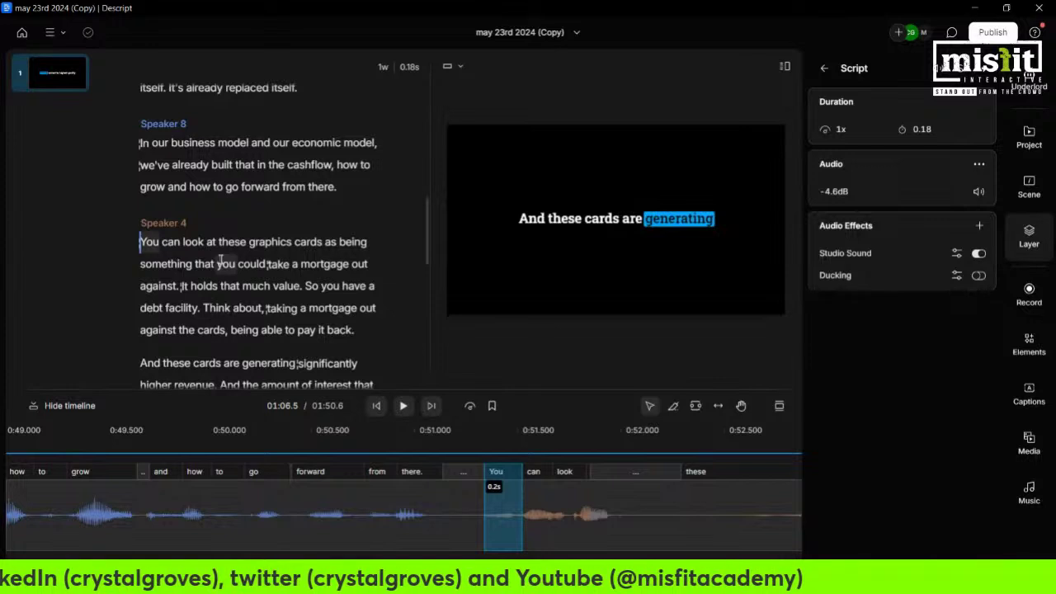
Play Speaker 4's section from "So you have a debt facility" into the paragraph starting "And these cards are generating"
scroll(221, 260, down, 1)
scroll(221, 261, up, 1)
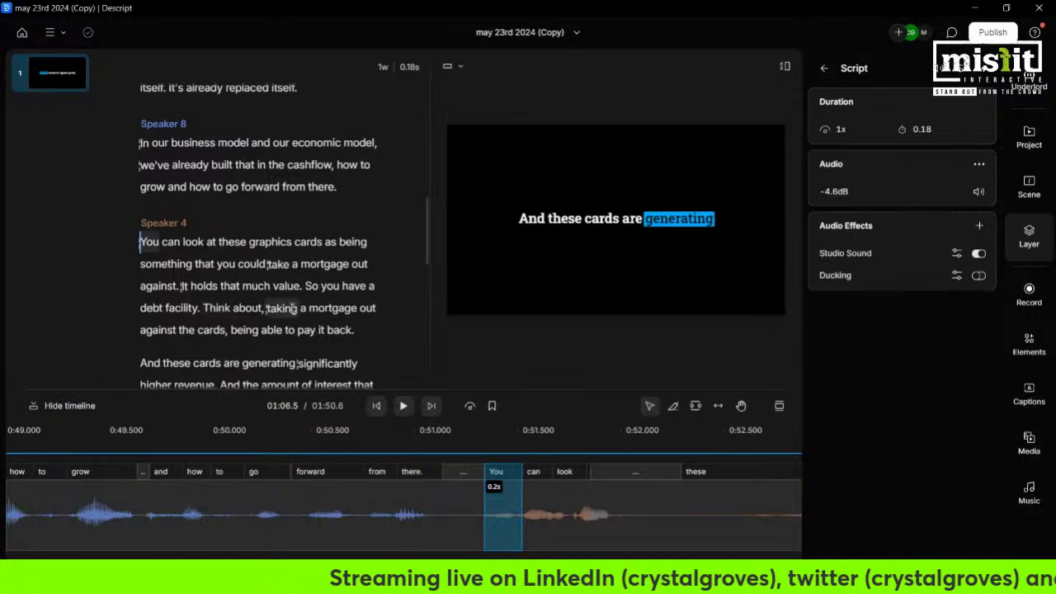
click(307, 285)
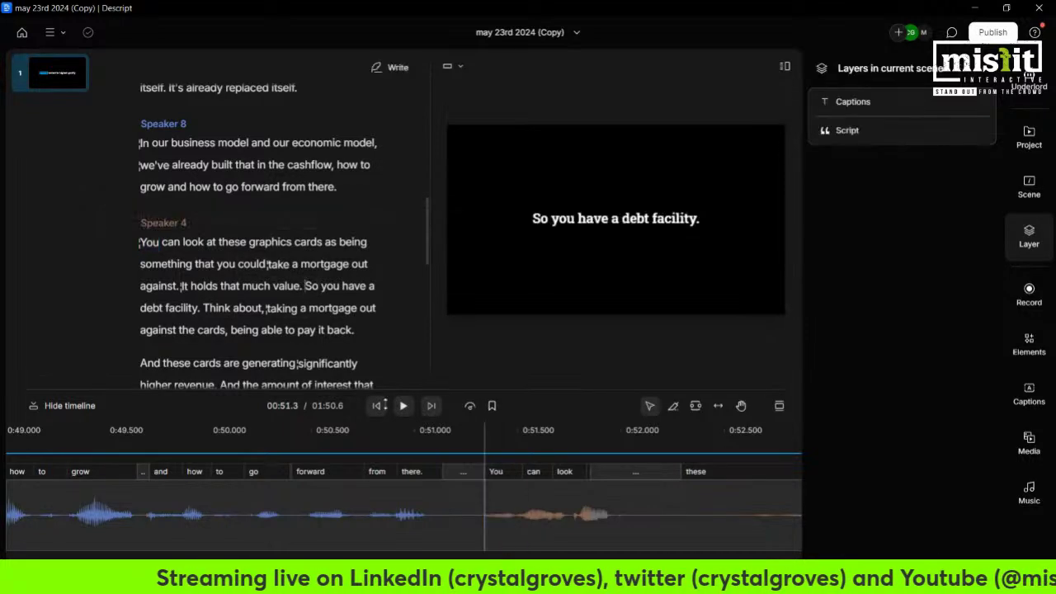
click(403, 406)
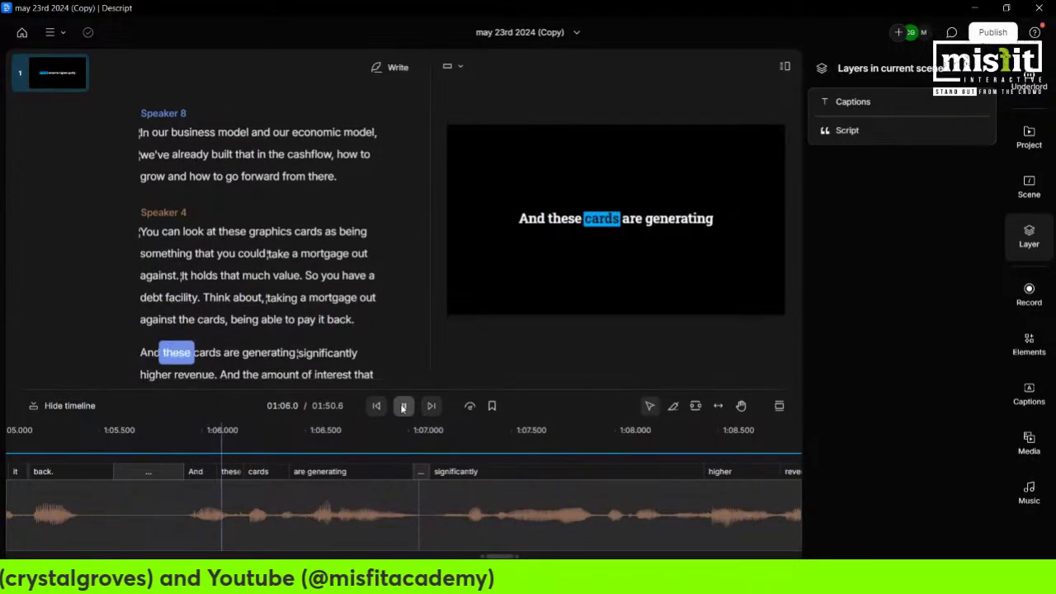
Replay Speaker 4's section from "Think about, taking a mortgage out" through "how the credit markets"
click(403, 407)
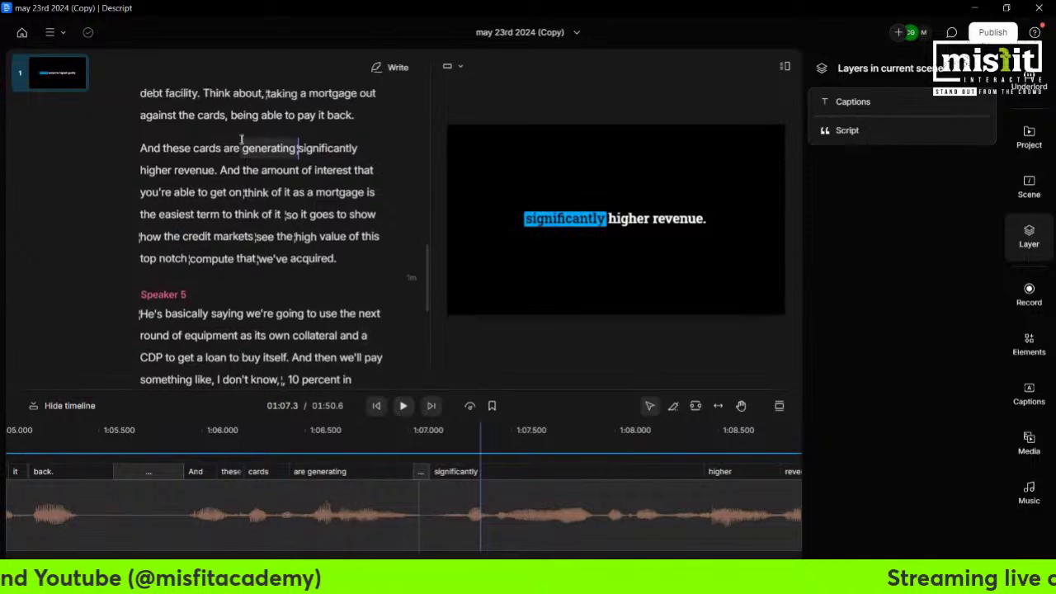
scroll(242, 138, up, 1)
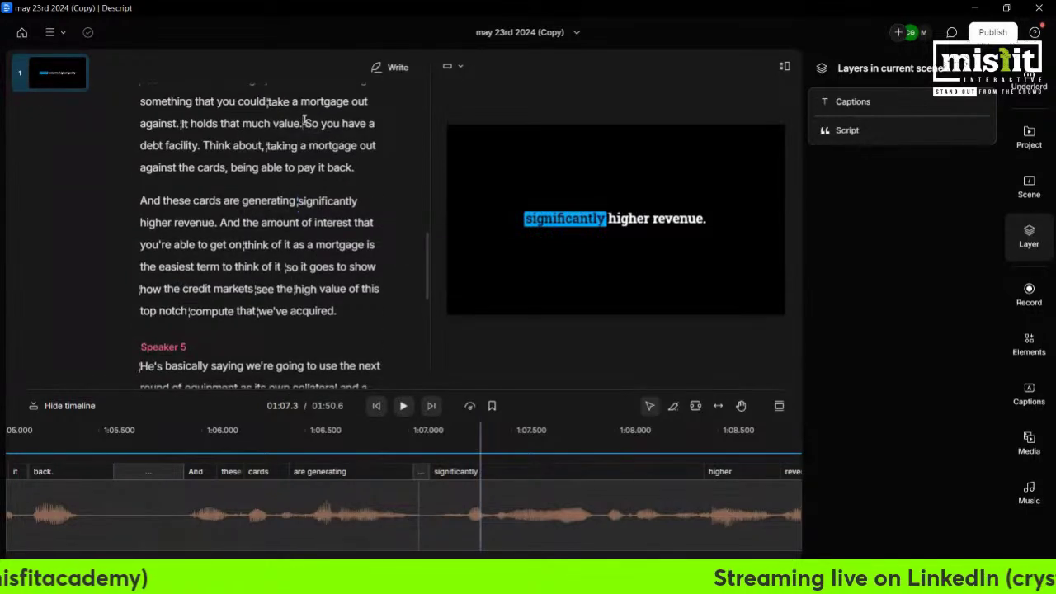
drag(304, 122, 199, 144)
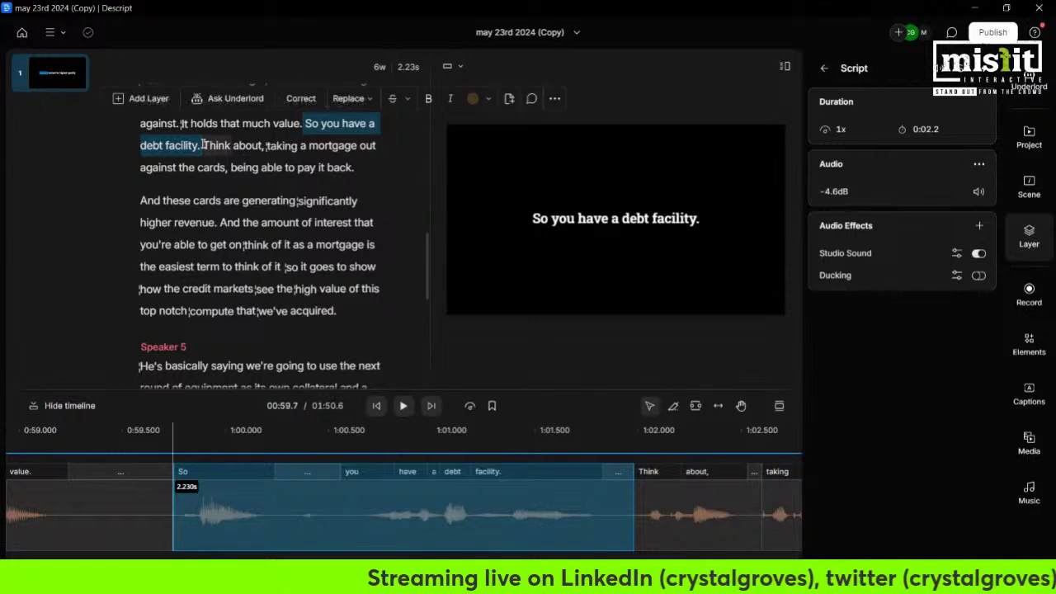
click(203, 145)
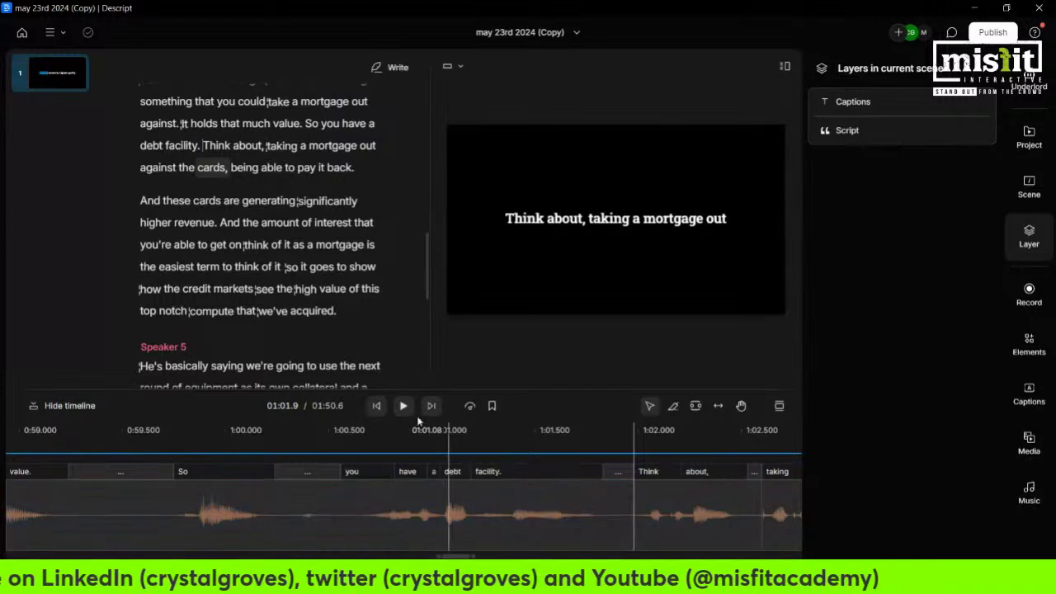
click(404, 406)
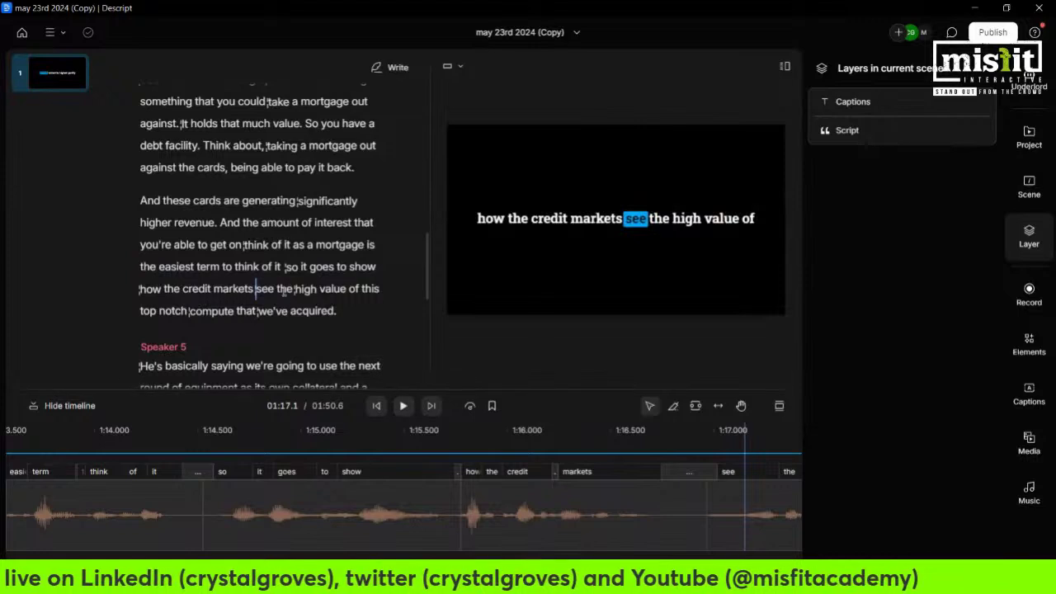
Add a comma after "you're able to get on" in Speaker 4's paragraph and cut the word "on" from the recording
click(239, 244)
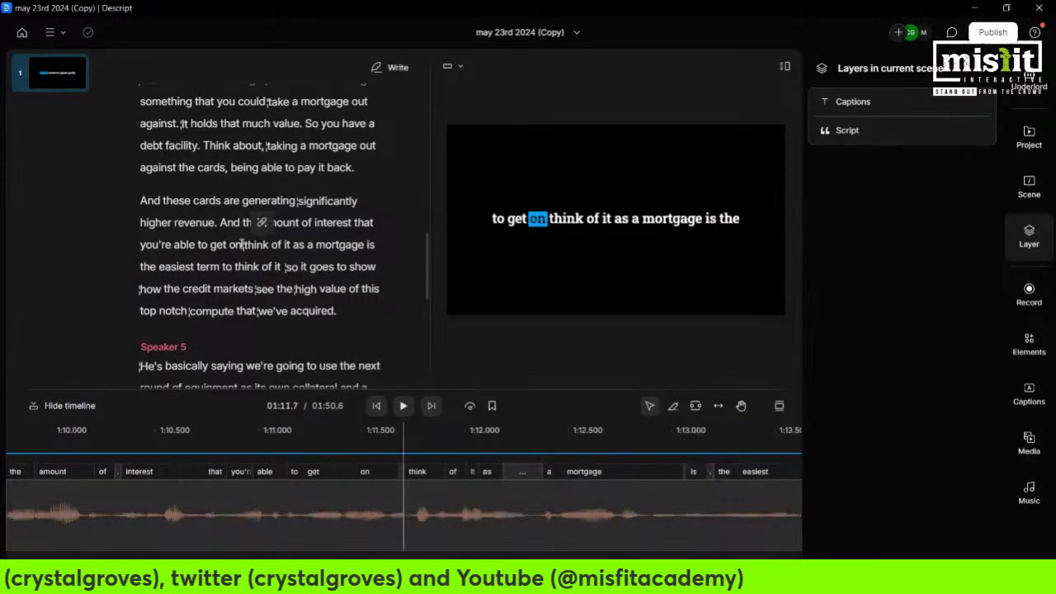
text(,)
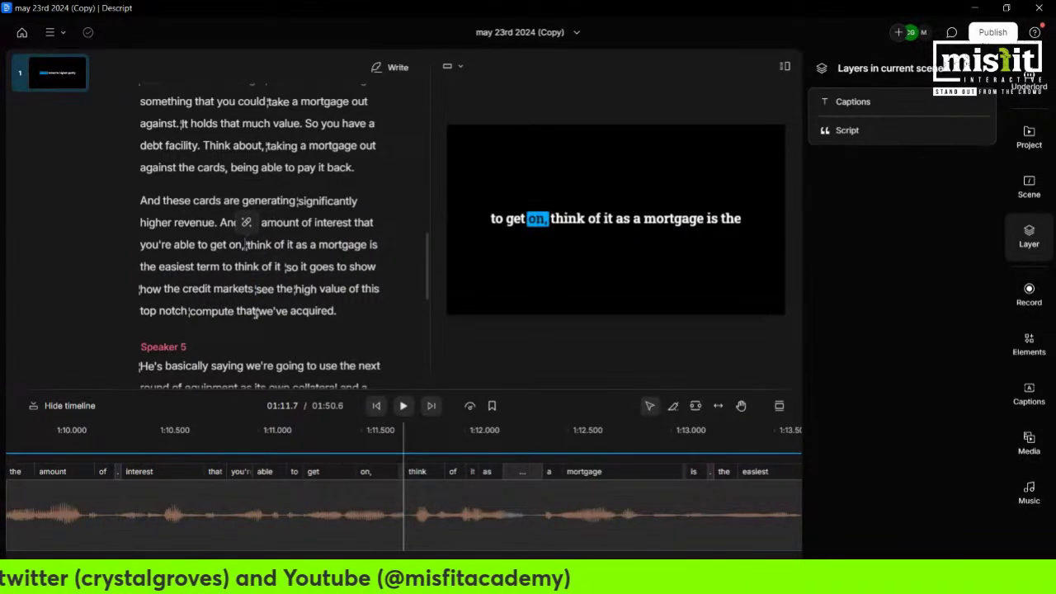
click(216, 245)
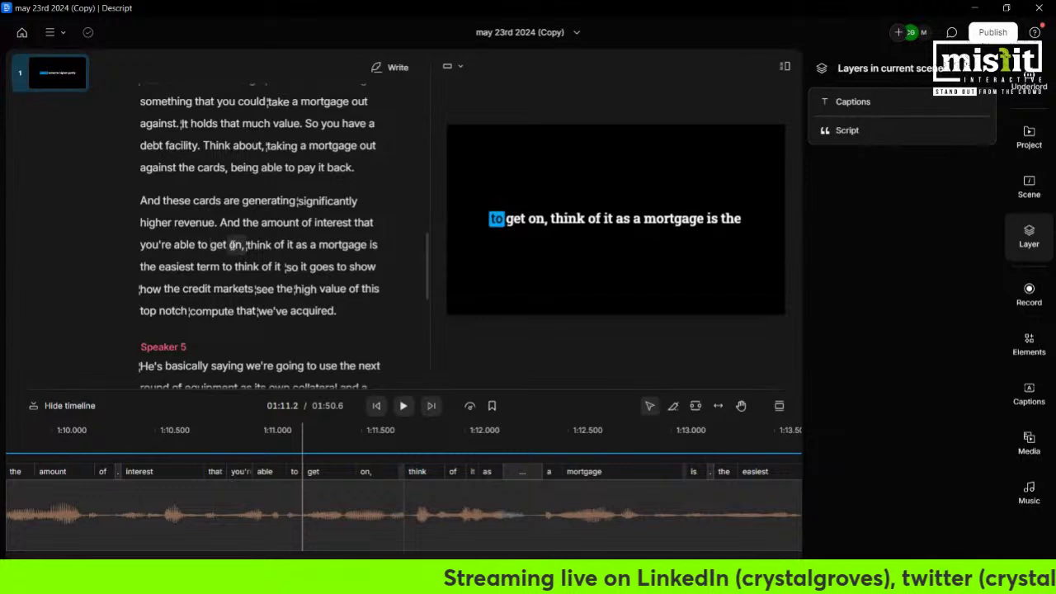
click(234, 245)
double_click(236, 245)
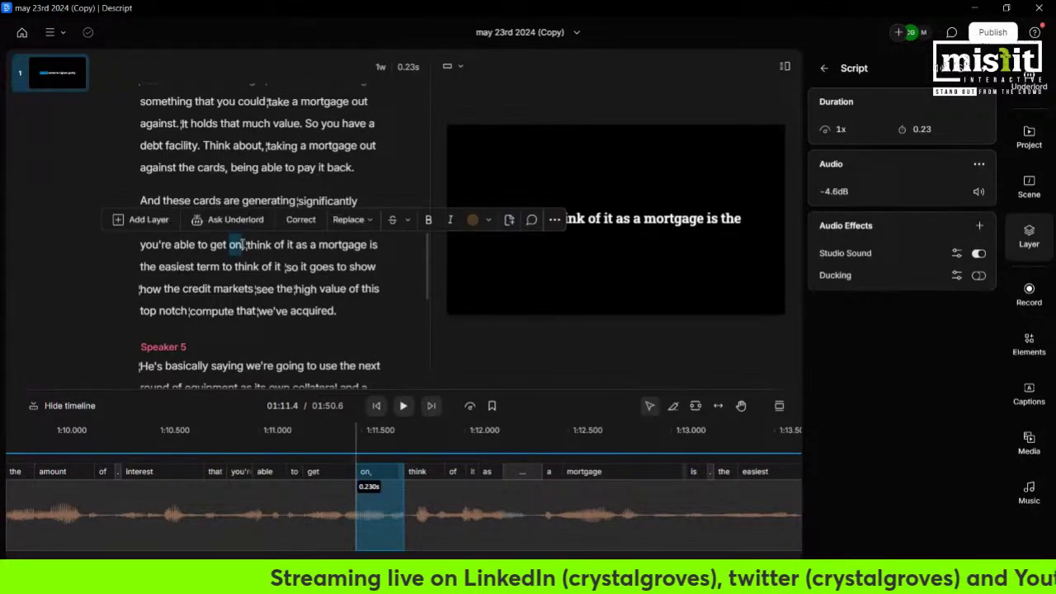
key(BackSpace)
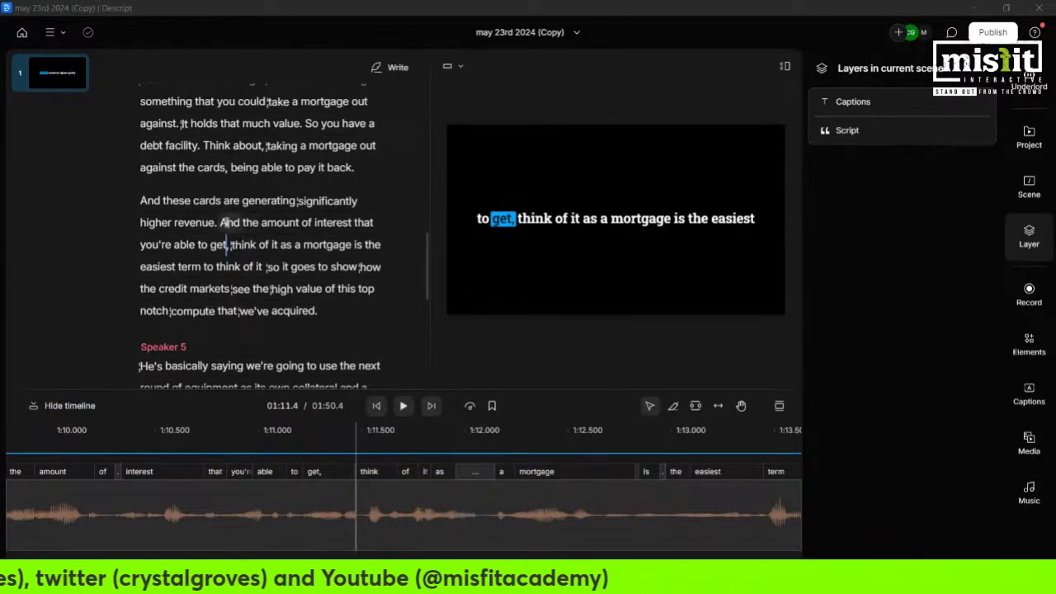
Play from Speaker 4's "And the amount of interest" through the end of Speaker 5's paragraph
click(220, 222)
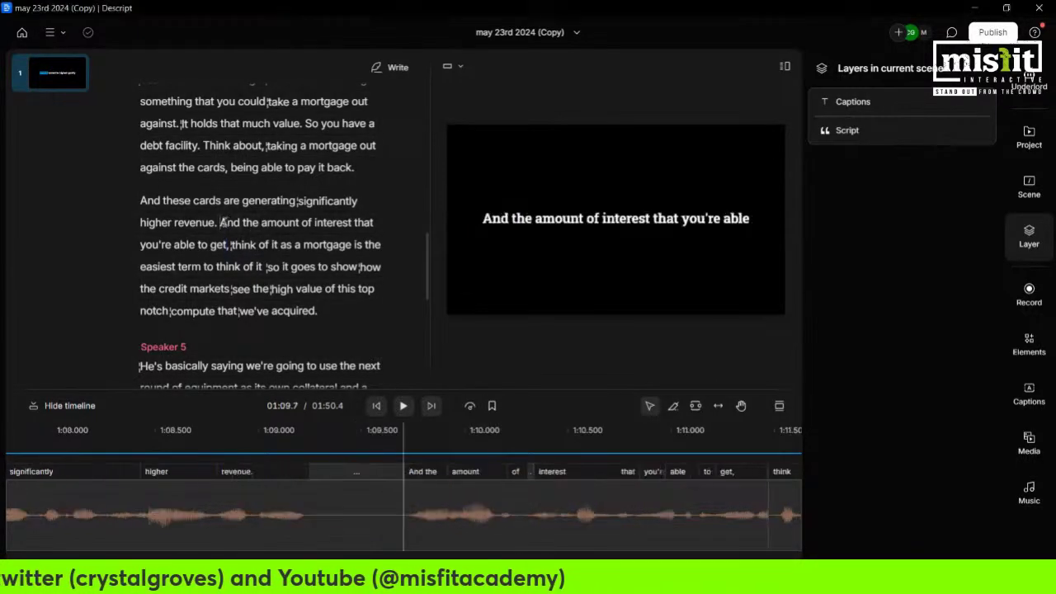
click(404, 406)
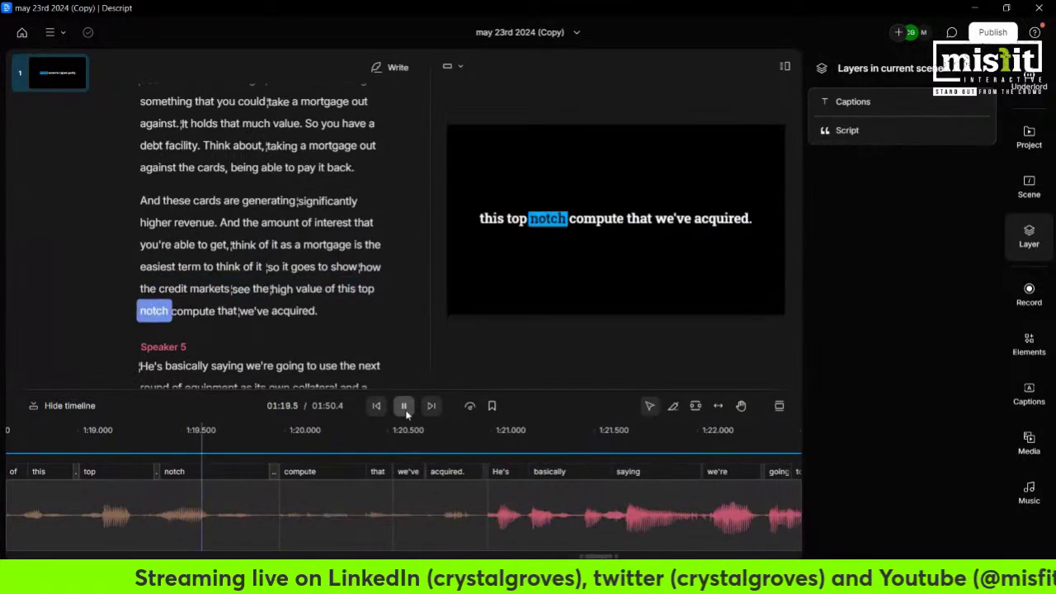
click(404, 408)
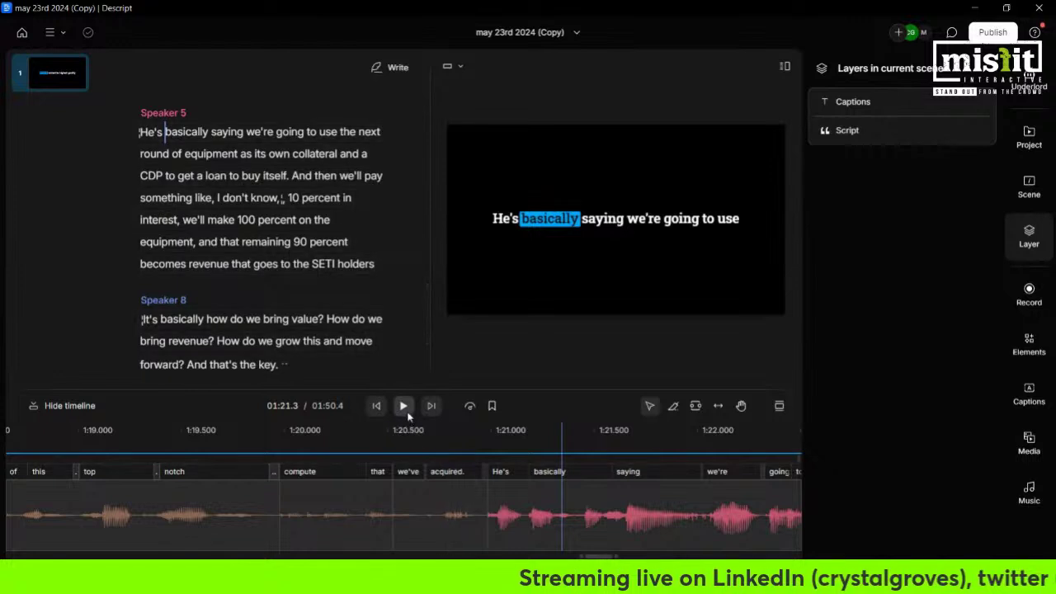
click(405, 406)
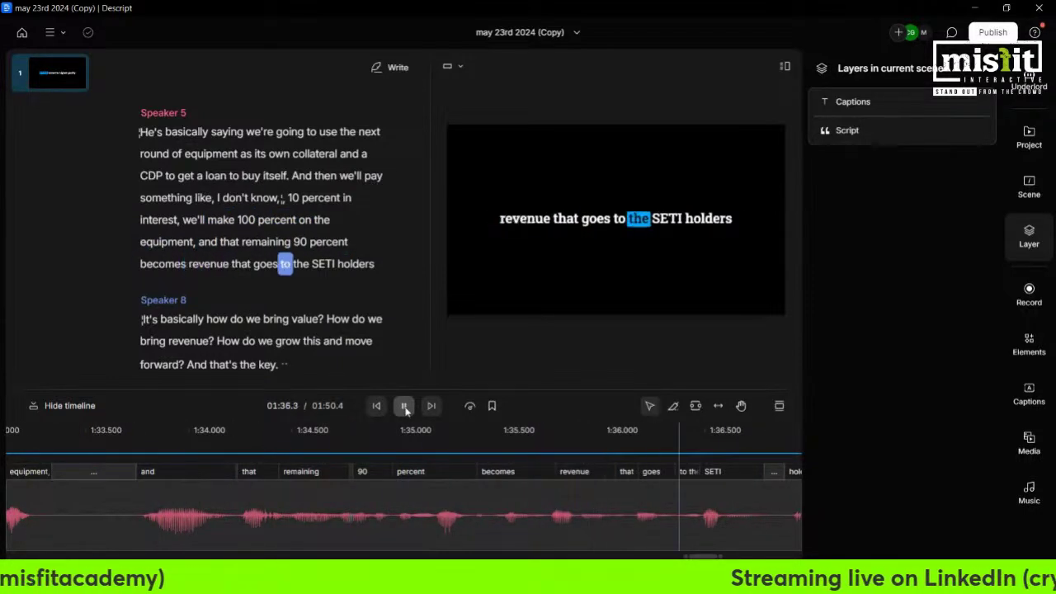
click(404, 407)
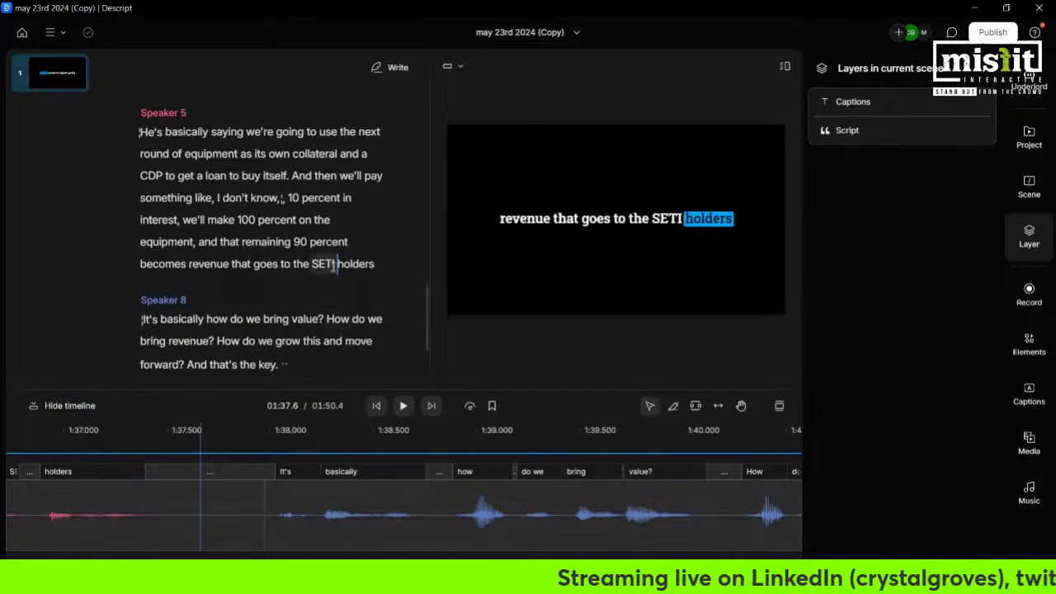
Correct the transcript word "SETI" to "CETI" in Speaker 5's paragraph without changing the audio
double_click(324, 263)
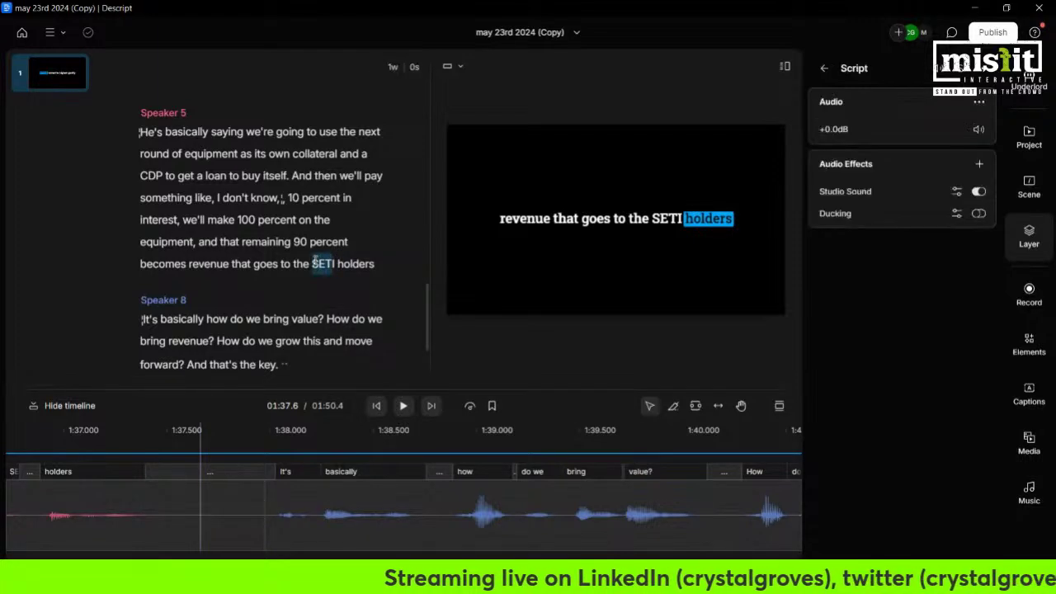
click(338, 265)
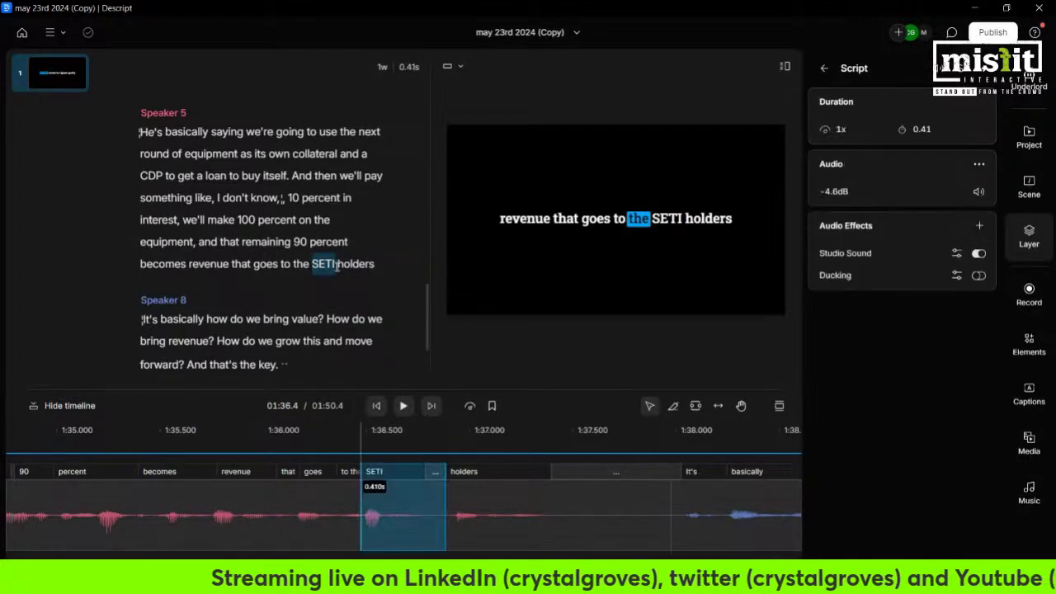
click(311, 240)
text(CETI)
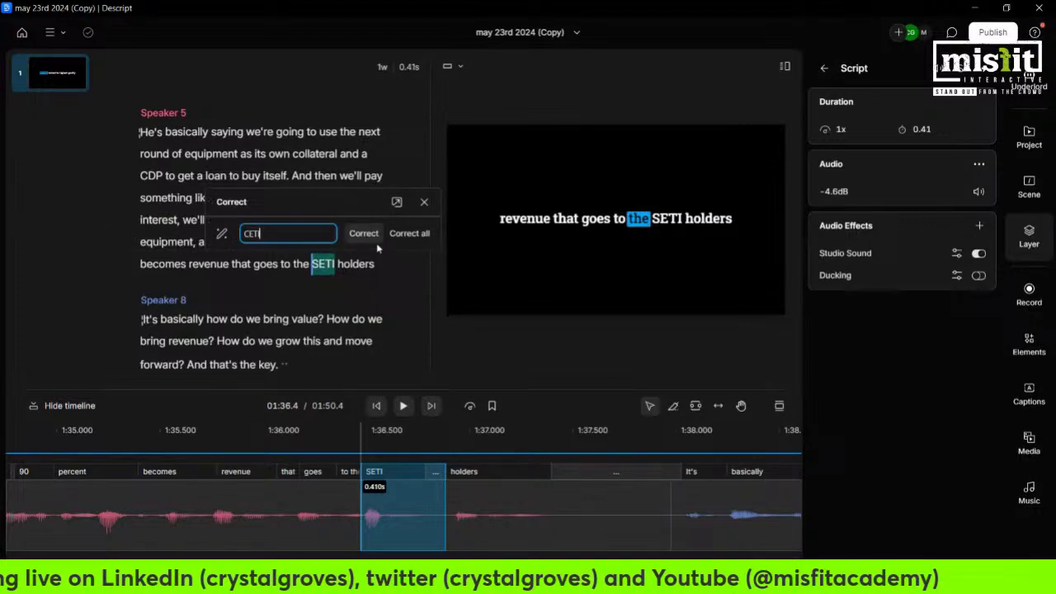
click(375, 239)
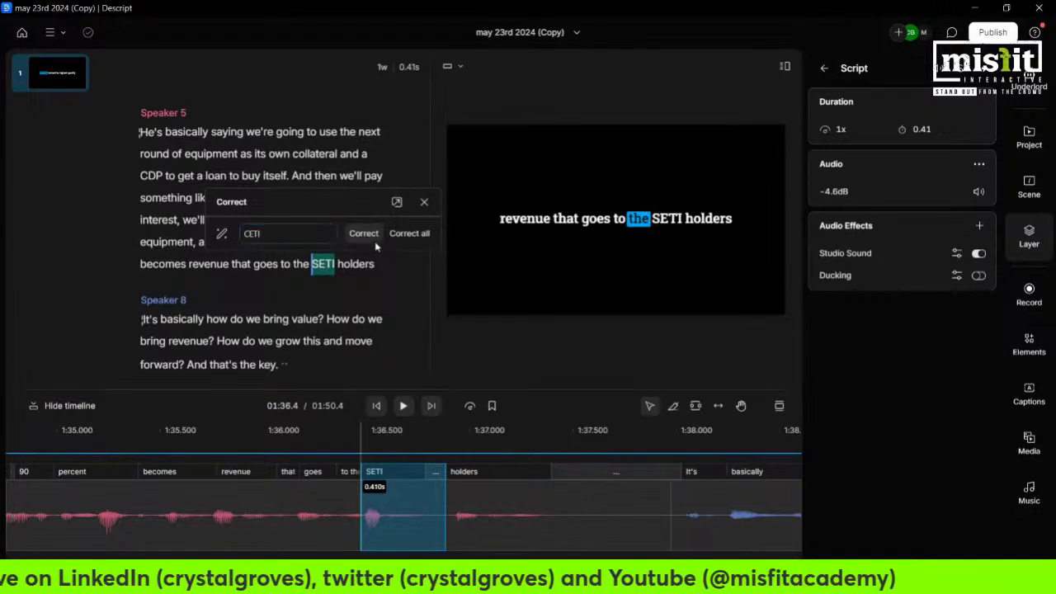
Play the rest of the recording from "CETI holders" and delete Speaker 4's closing paragraph starting "Exactly. How can we scale it up"
click(403, 410)
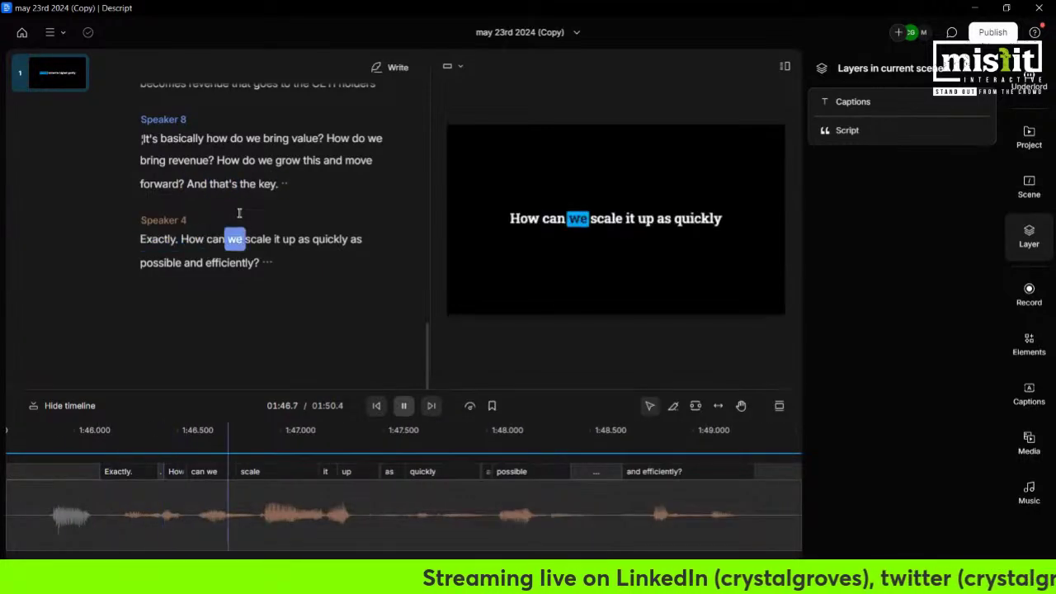
click(401, 408)
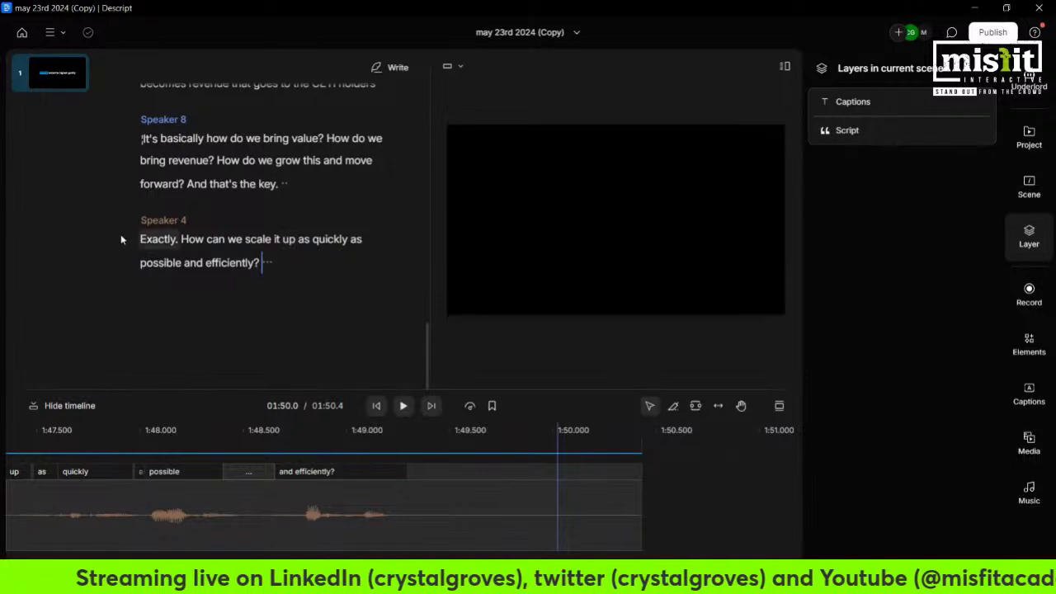
drag(142, 238, 295, 267)
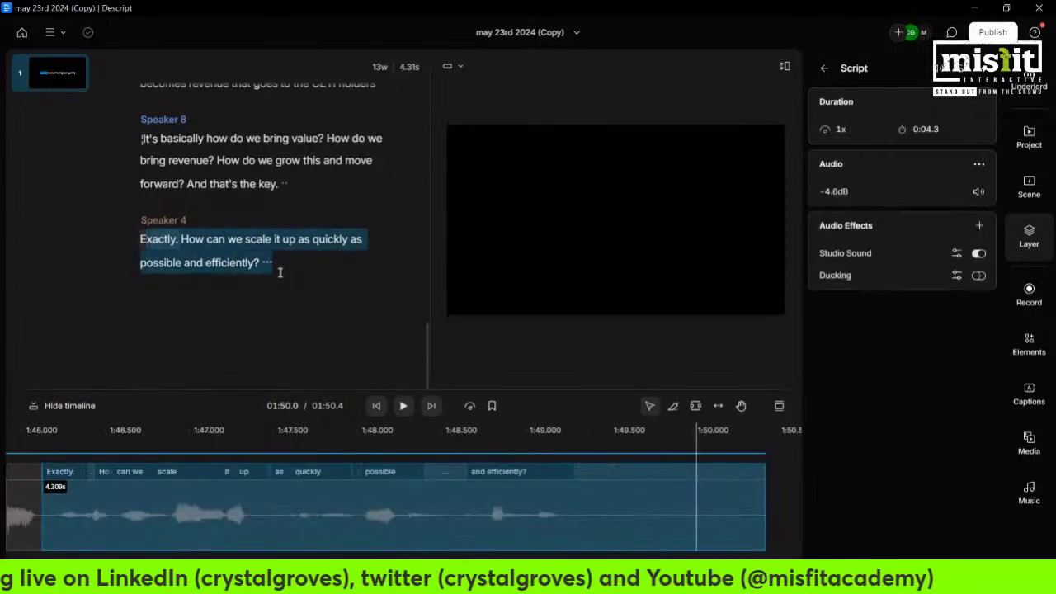
click(162, 238)
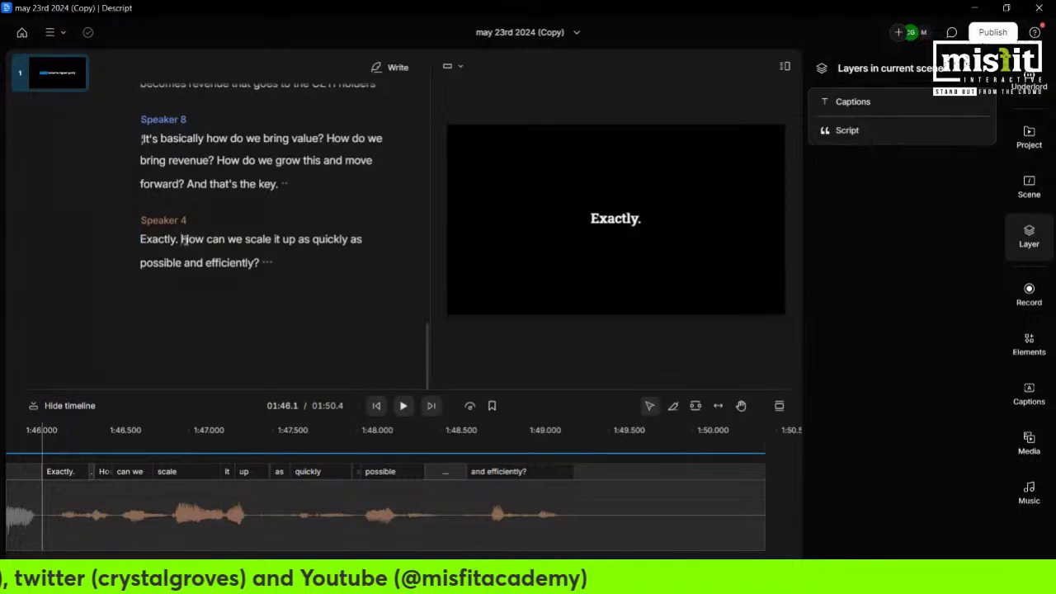
drag(181, 240, 142, 238)
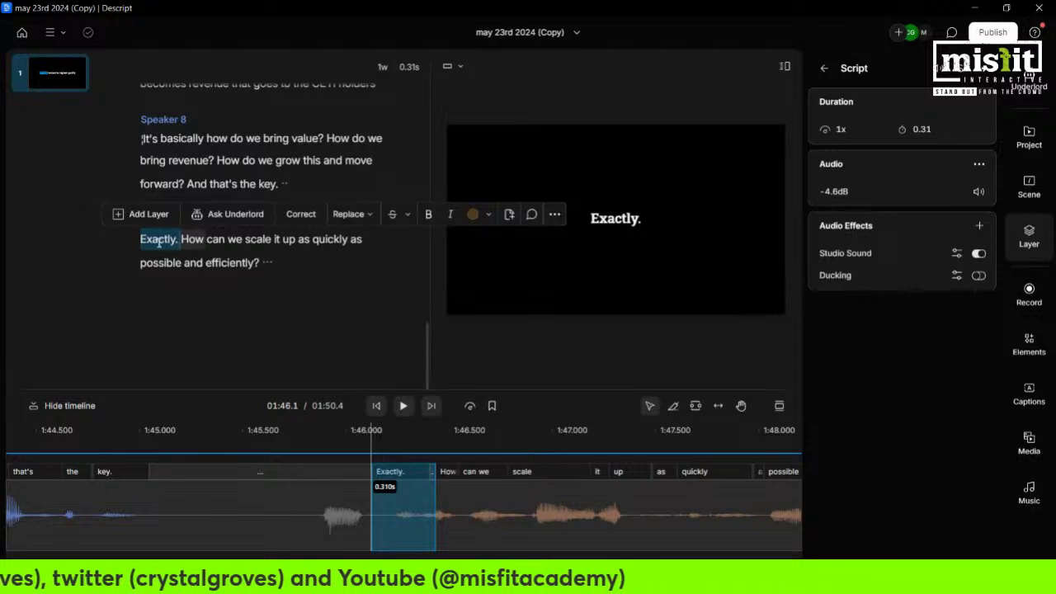
click(142, 239)
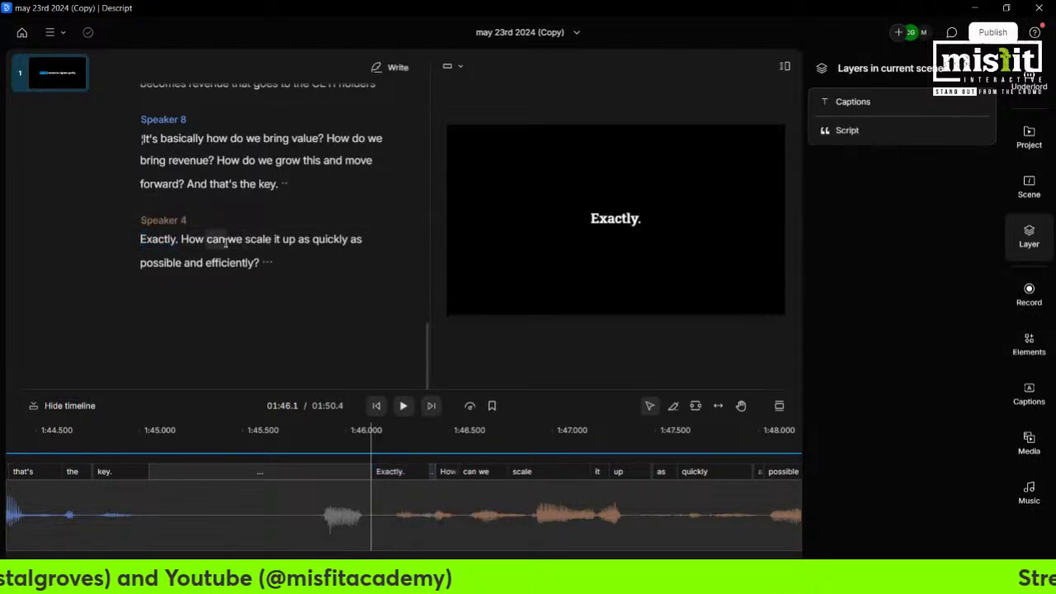
click(404, 407)
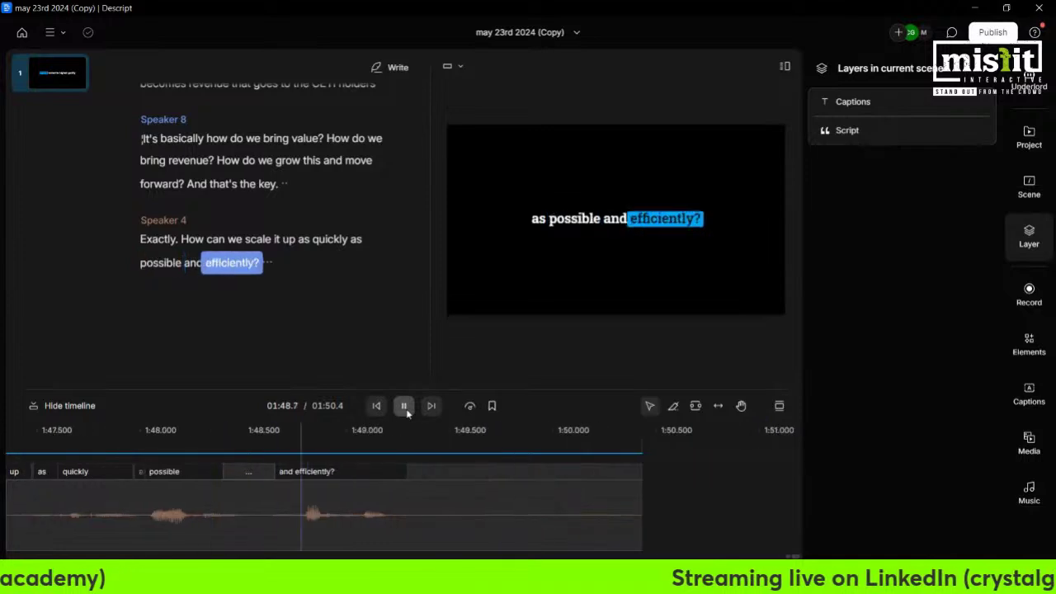
click(404, 407)
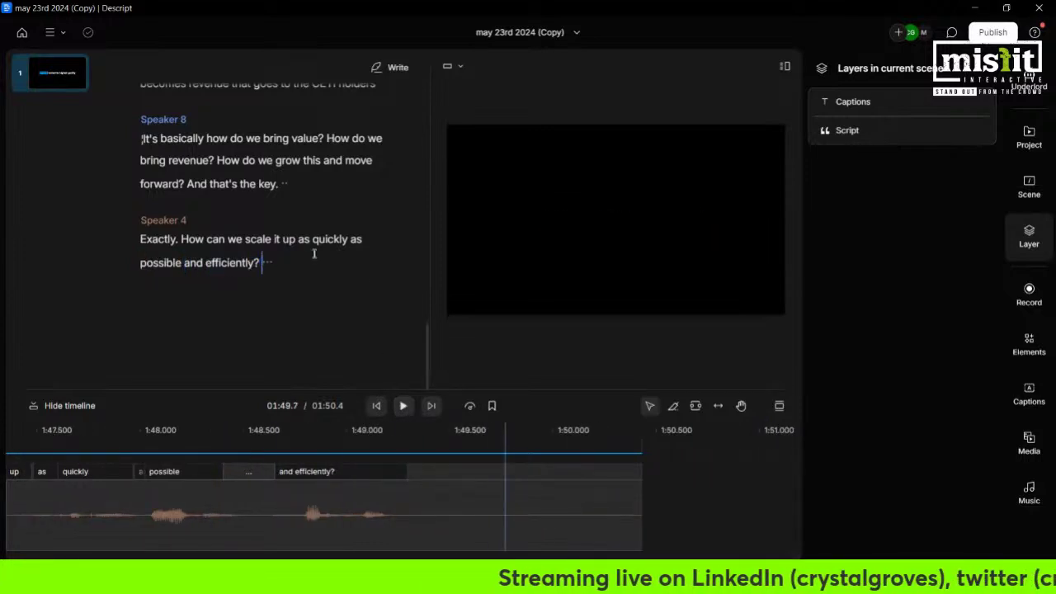
shift+click(127, 222)
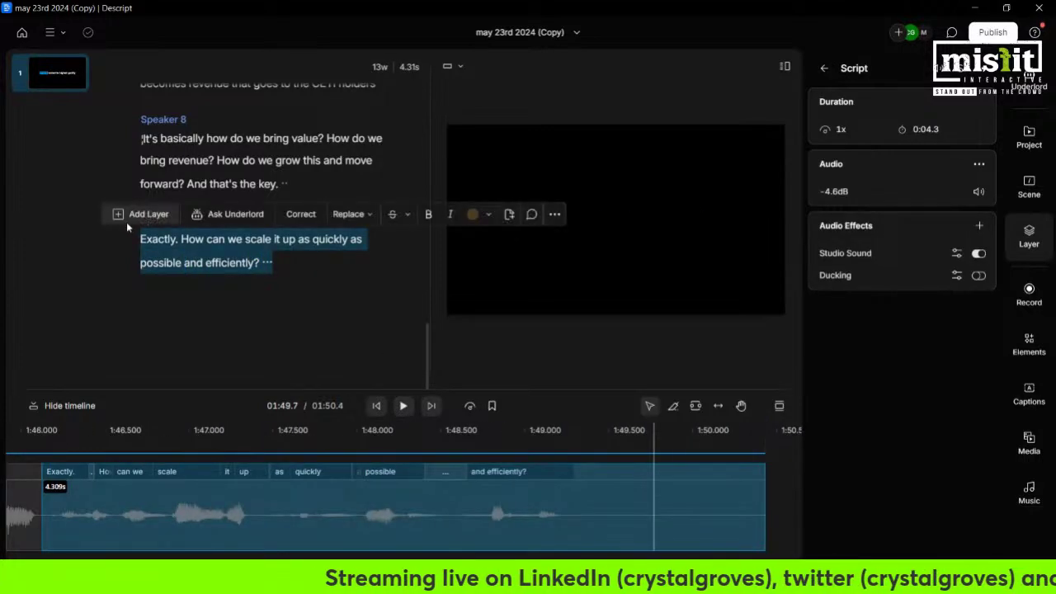
key(BackSpace)
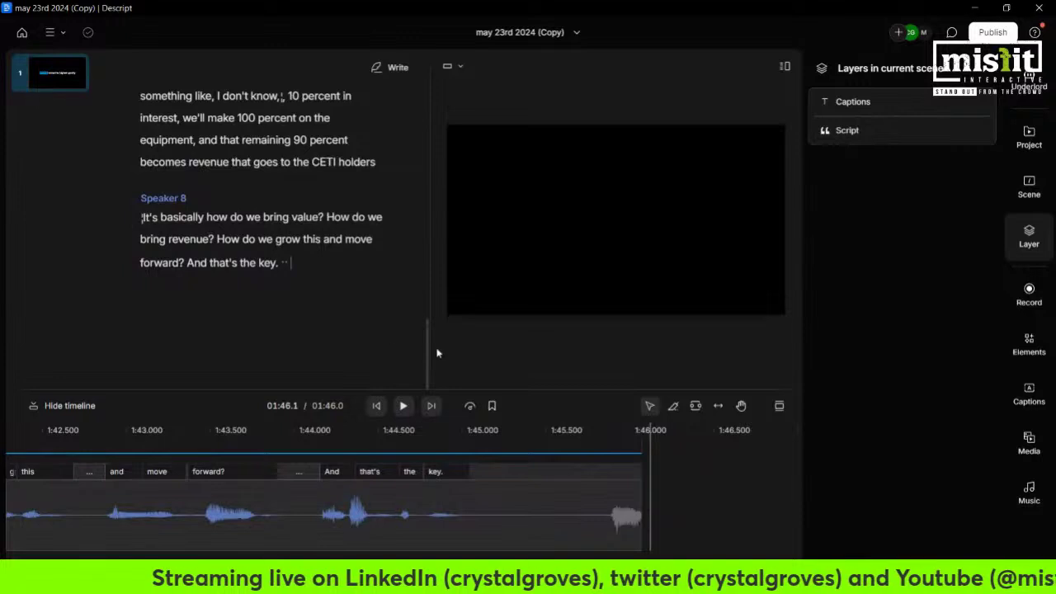
drag(426, 336, 442, 64)
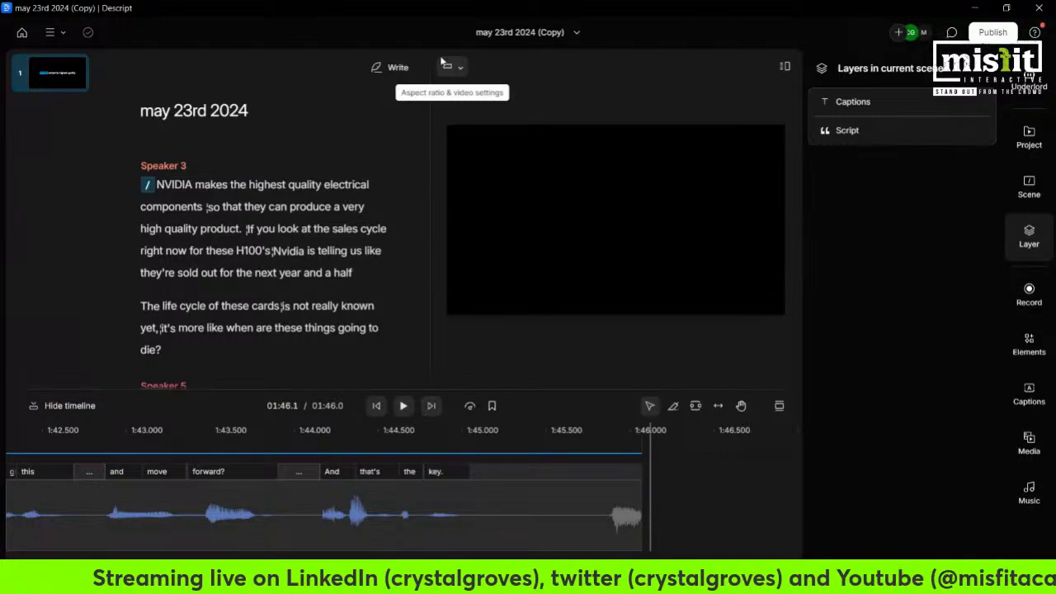
scroll(391, 136, down, 15)
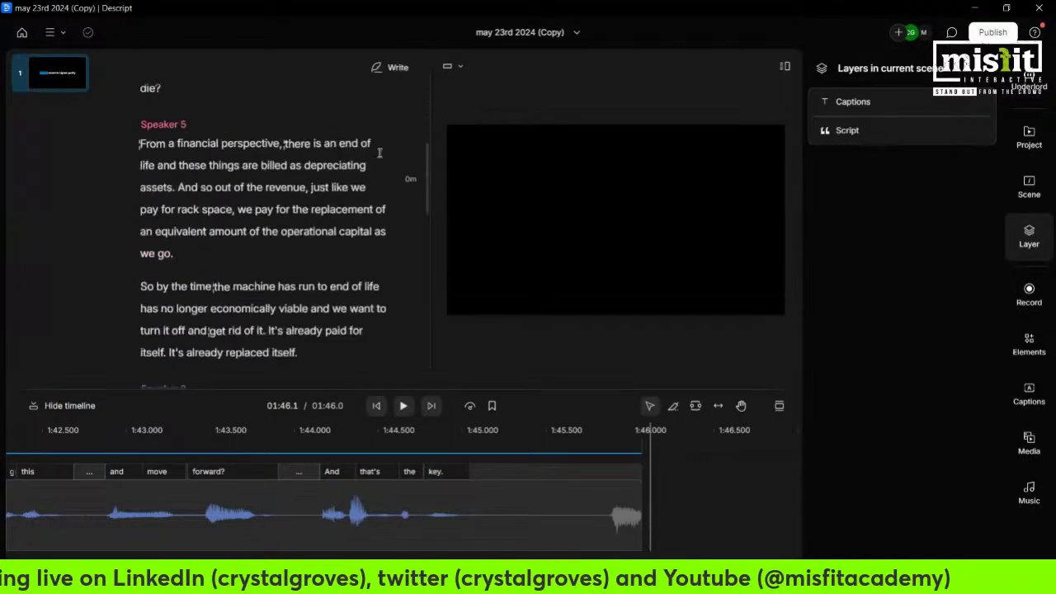
scroll(392, 142, up, 15)
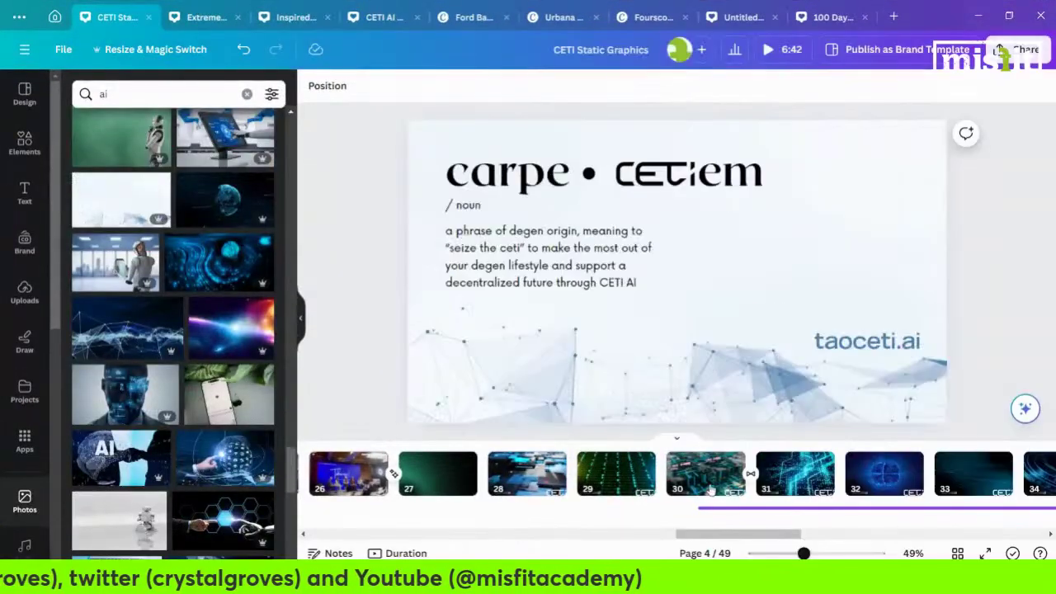
Switch to the CETI Static Graphics design in Canva, preview the page 30 background video and look through the following pages
click(707, 478)
drag(717, 536, 816, 536)
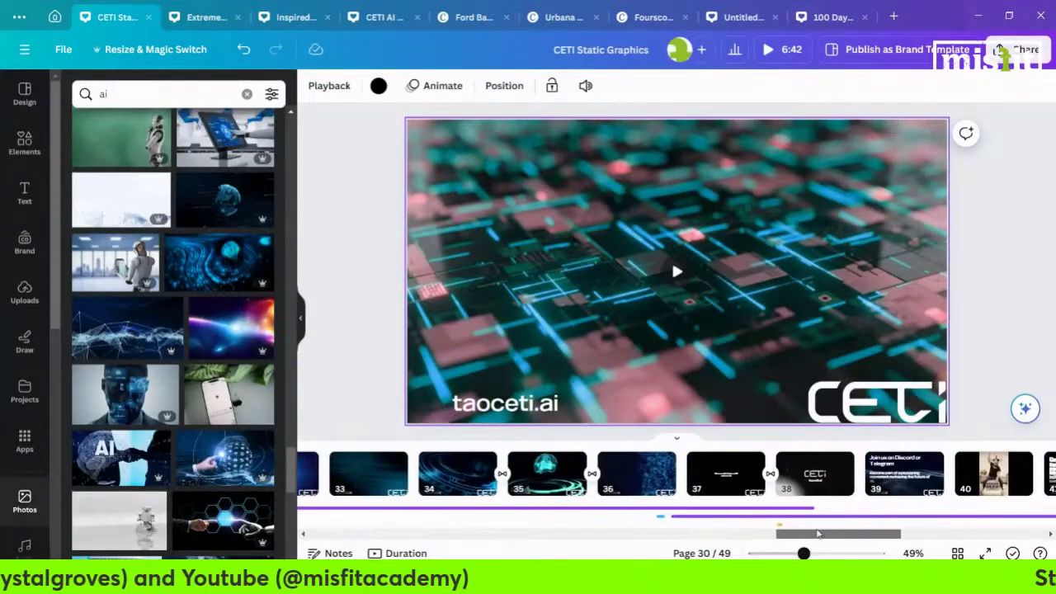
click(677, 273)
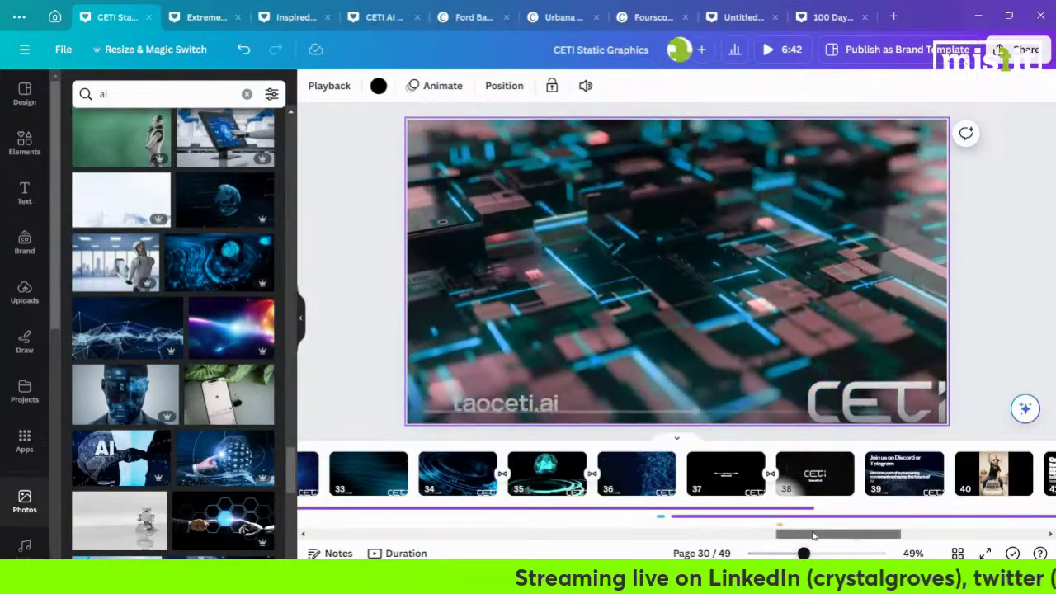
drag(793, 534, 823, 535)
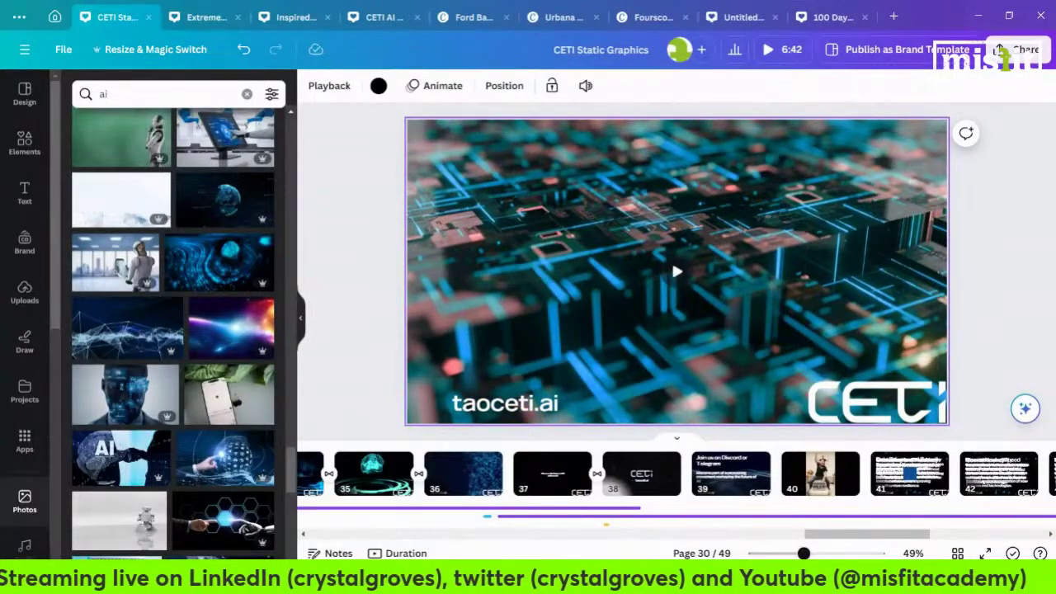
Clear the Calculator window off the canvas, check the recording's total duration in Descript, and return to the CETI Static Graphics design in Canva
key(XF86Calculator)
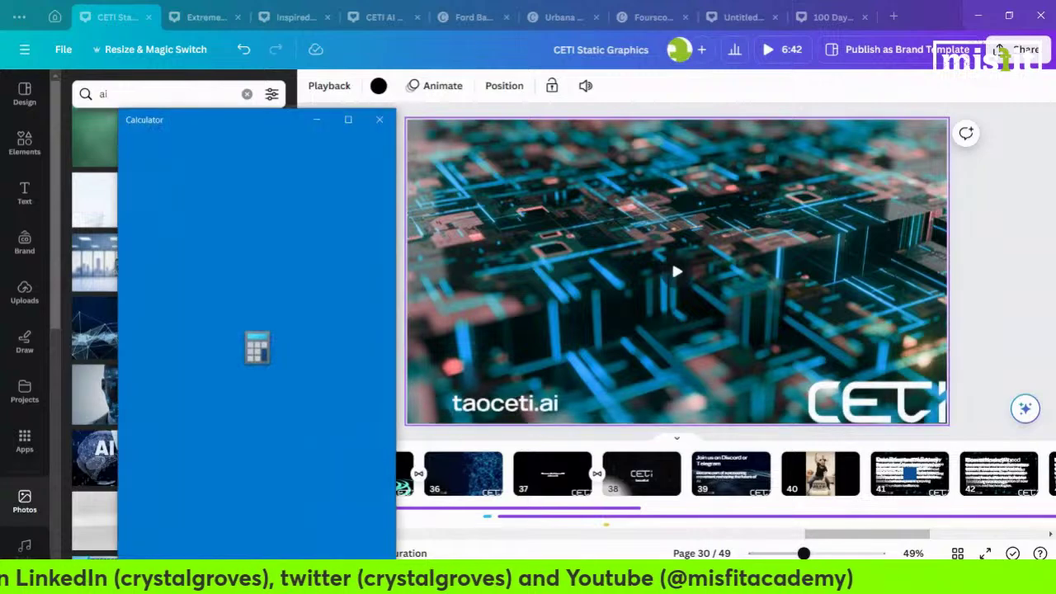
drag(258, 125, 1055, 123)
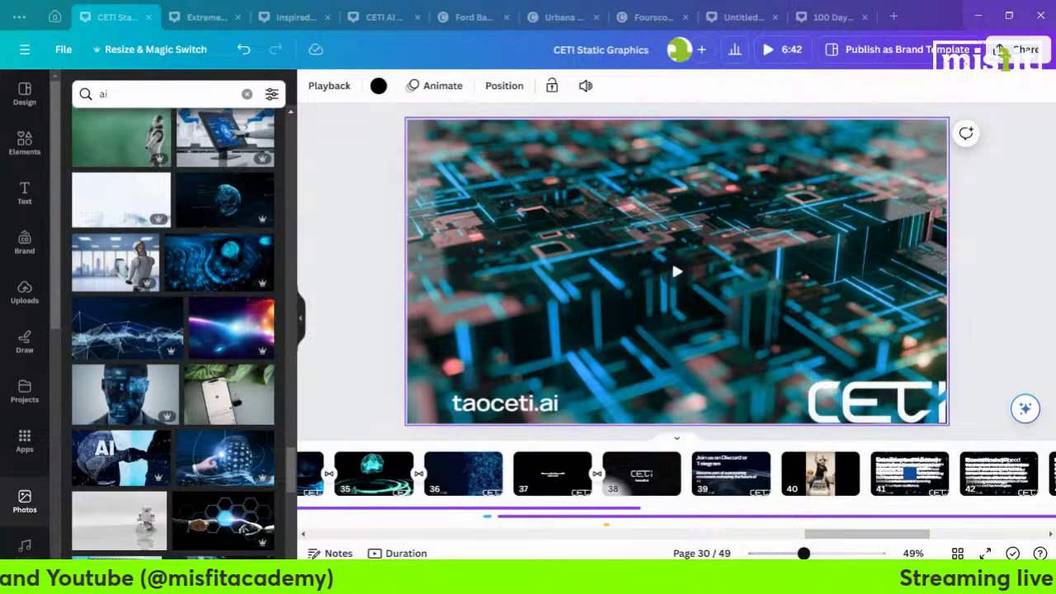
key(alt+Tab)
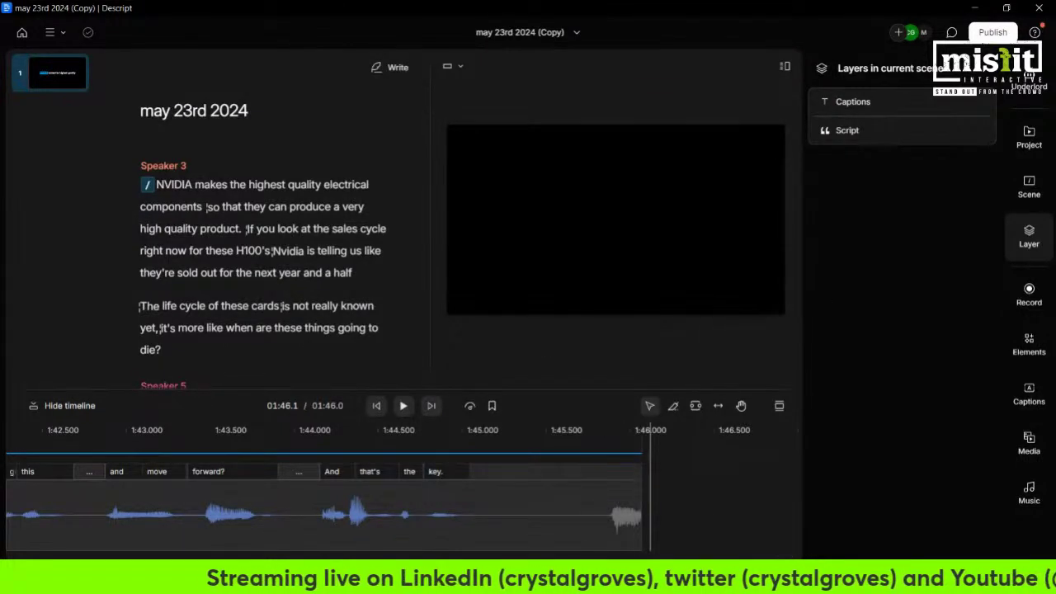
mouse_move(578, 582)
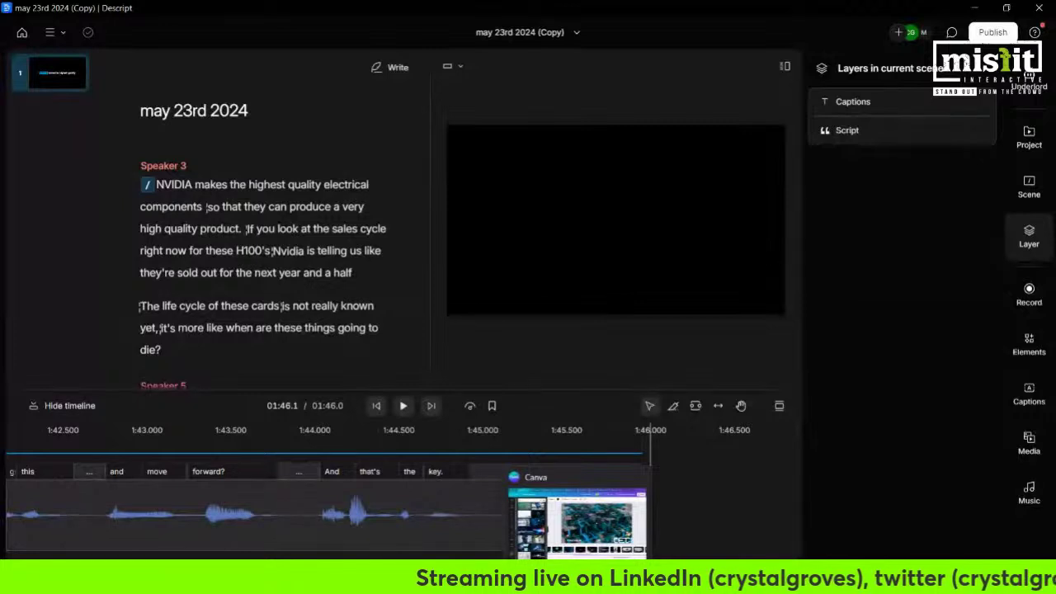
click(429, 531)
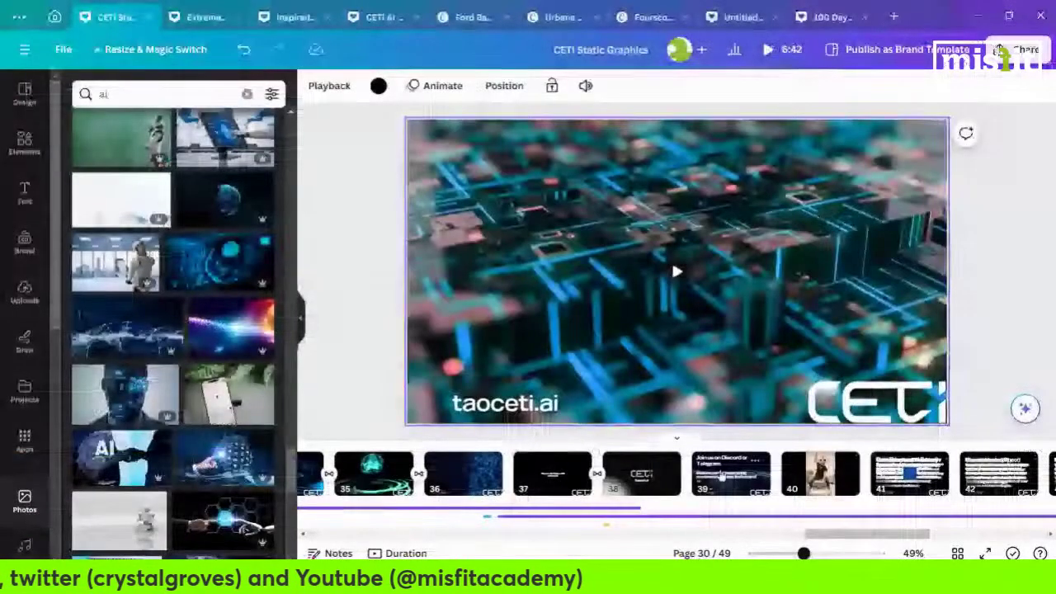
Delete the two long purple audio tracks running under page 37 and its neighbouring pages
click(642, 474)
click(711, 483)
click(552, 477)
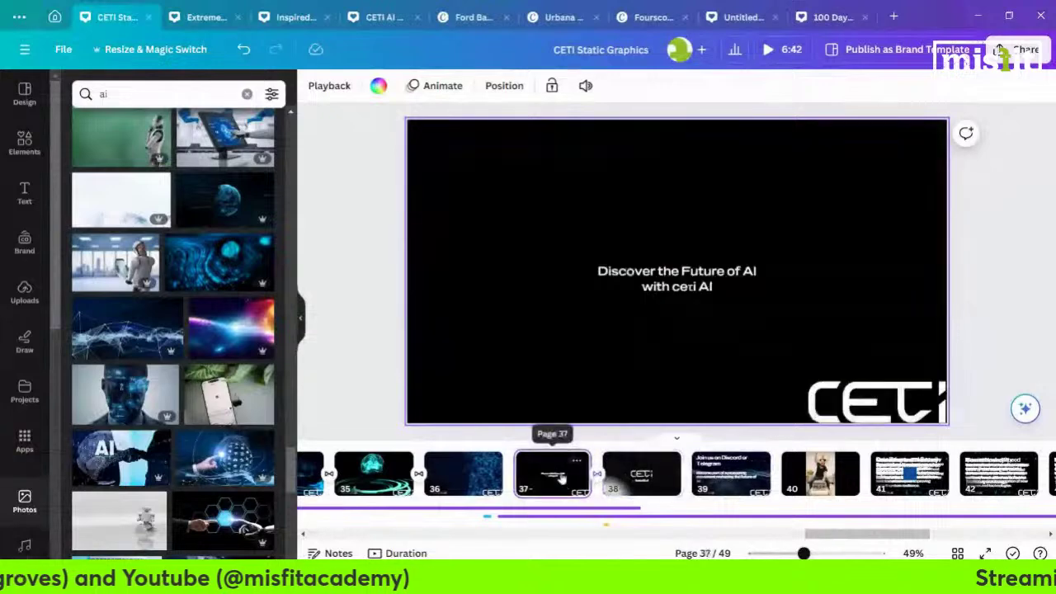
click(550, 514)
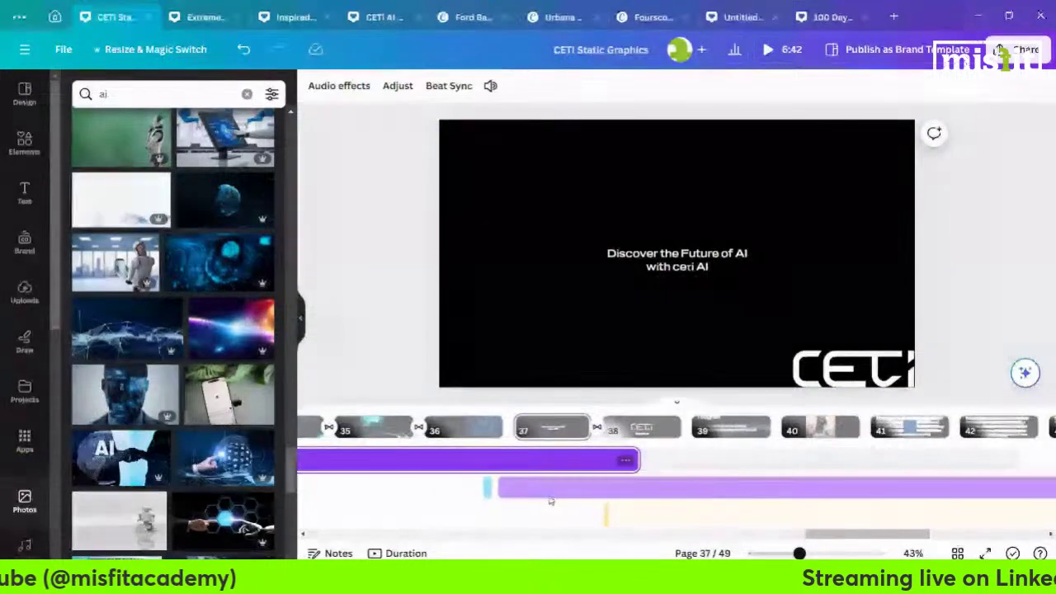
click(543, 468)
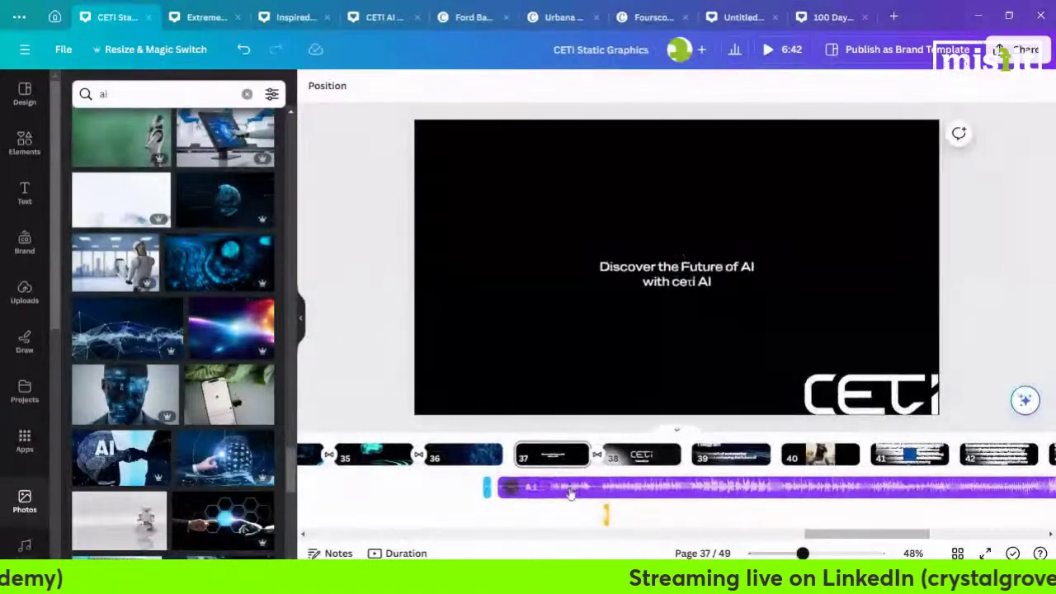
click(546, 485)
click(571, 494)
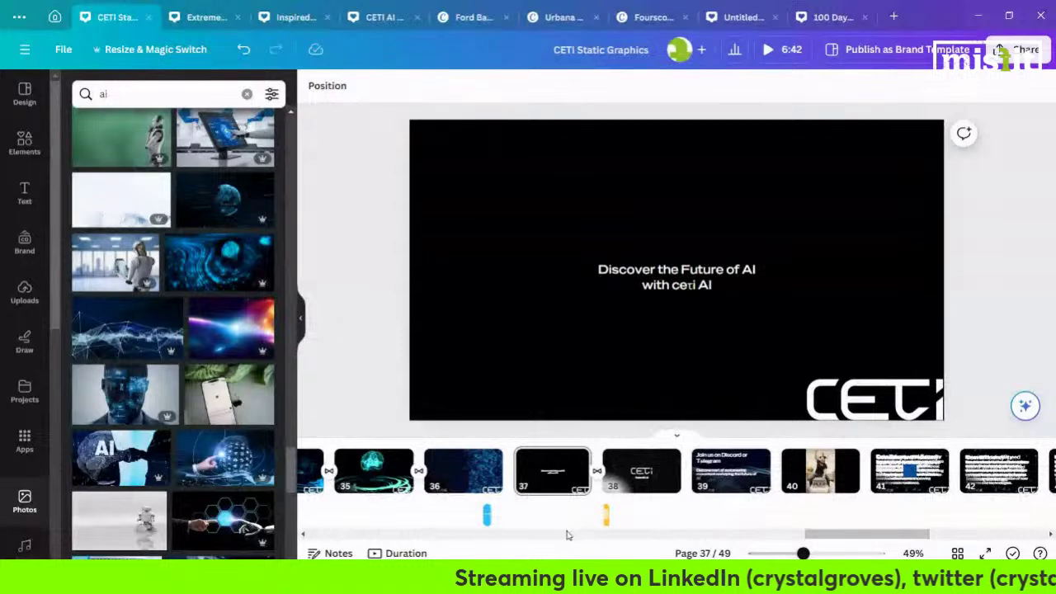
Move the short blue audio clip under page 37 and the yellow one under page 38 to about 4:46
click(487, 515)
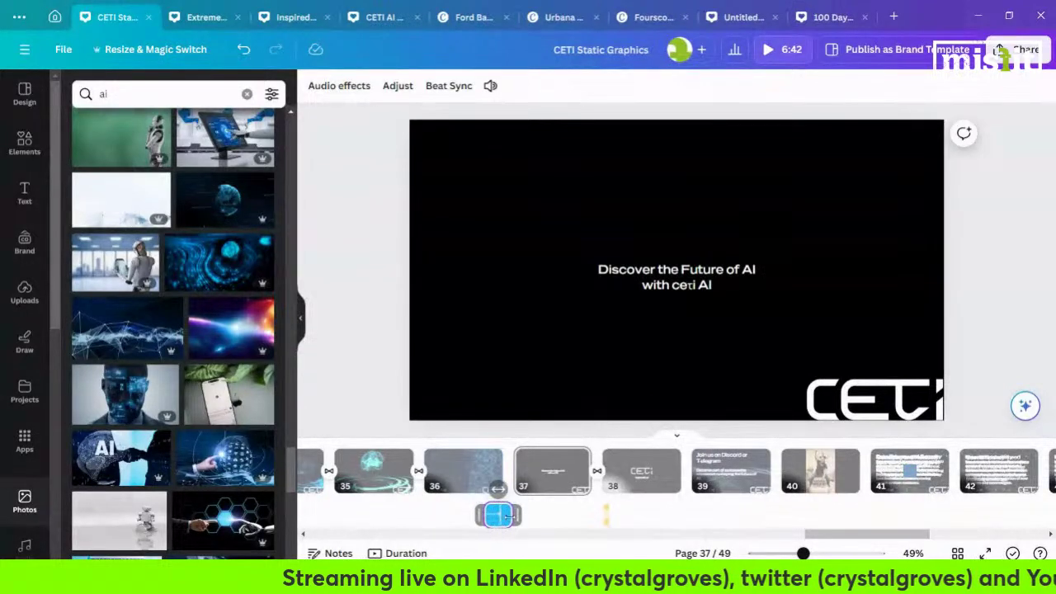
click(518, 513)
drag(517, 514, 656, 515)
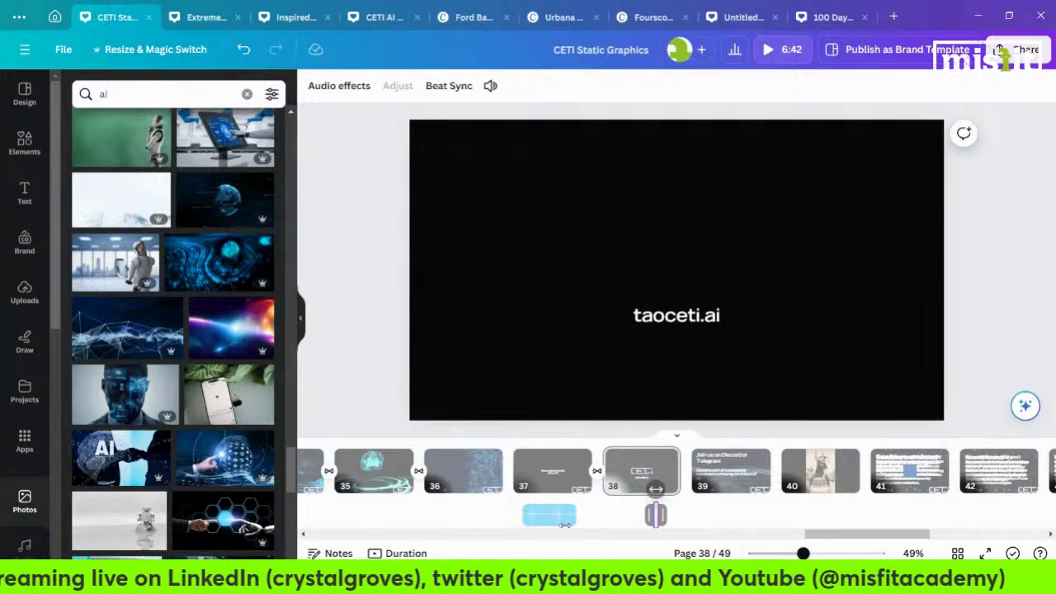
click(390, 551)
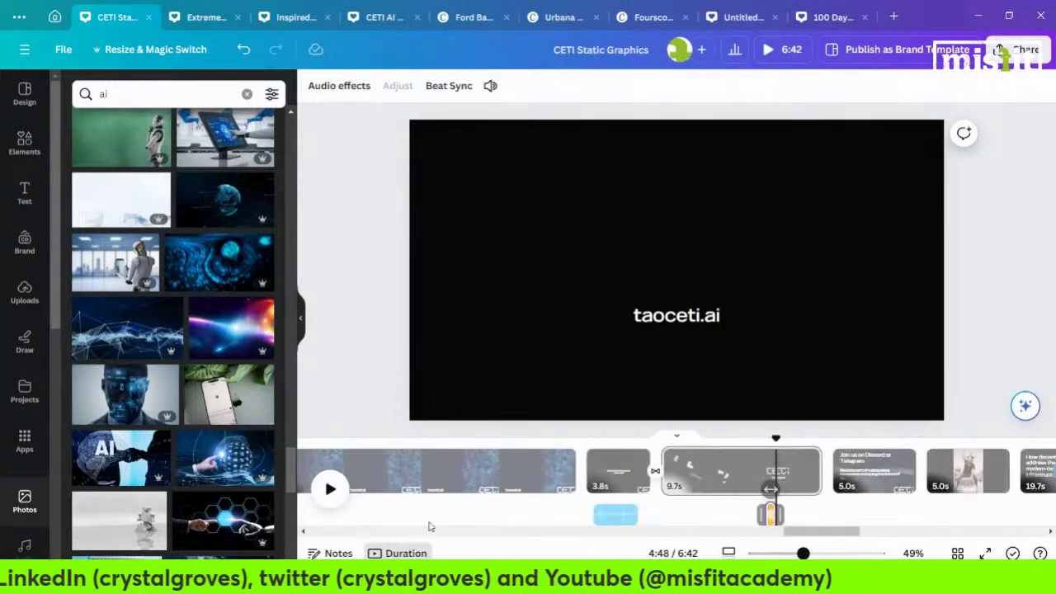
click(618, 517)
drag(617, 521, 632, 516)
drag(775, 512, 750, 518)
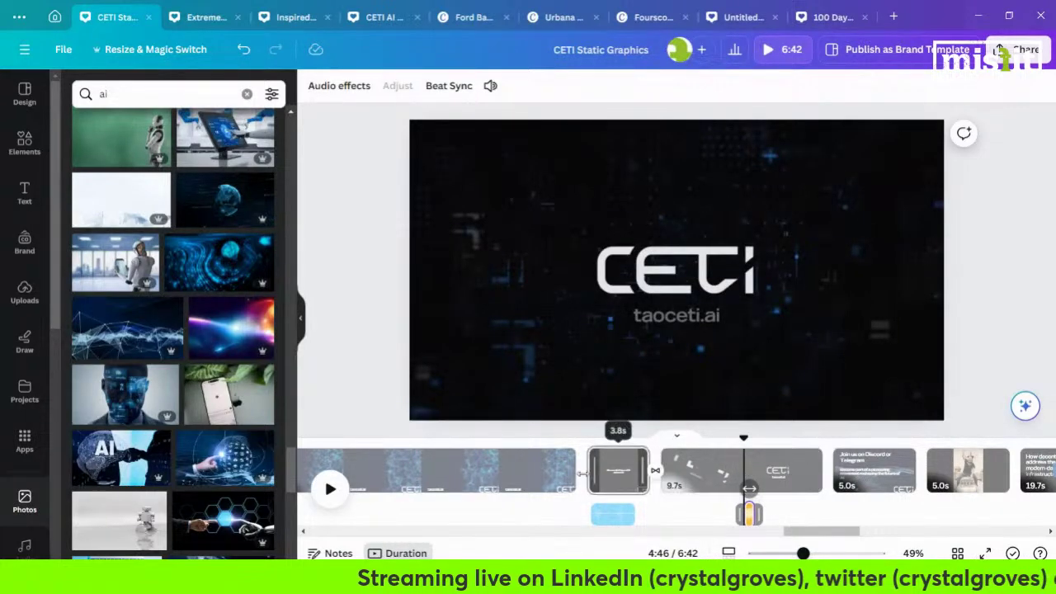
Play pages 37 and 38 to check the sound, and trim the end of the blue audio clip to about 2.4 s
click(618, 466)
click(330, 490)
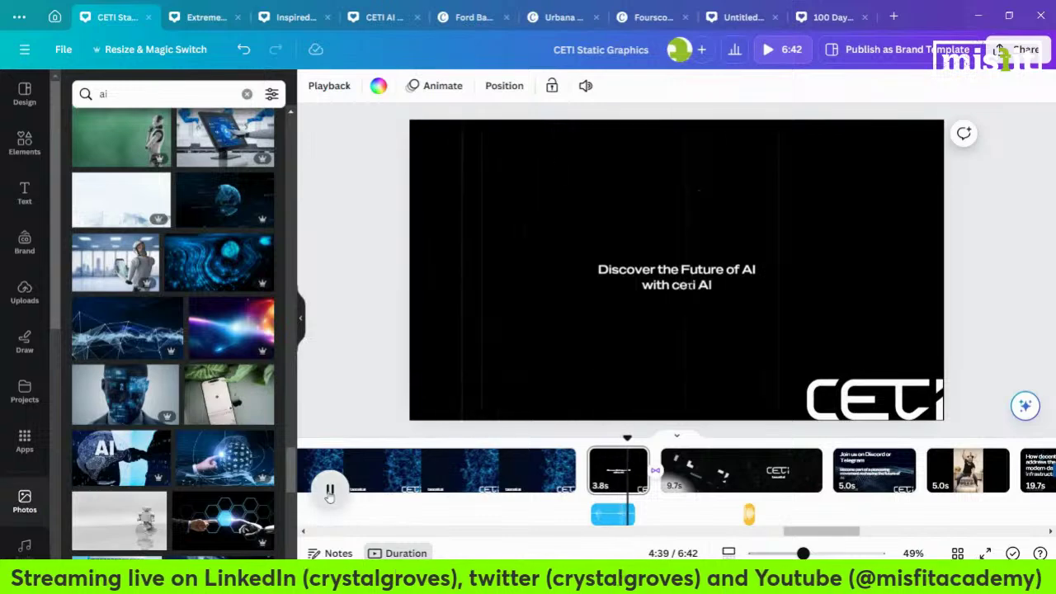
click(330, 490)
click(625, 516)
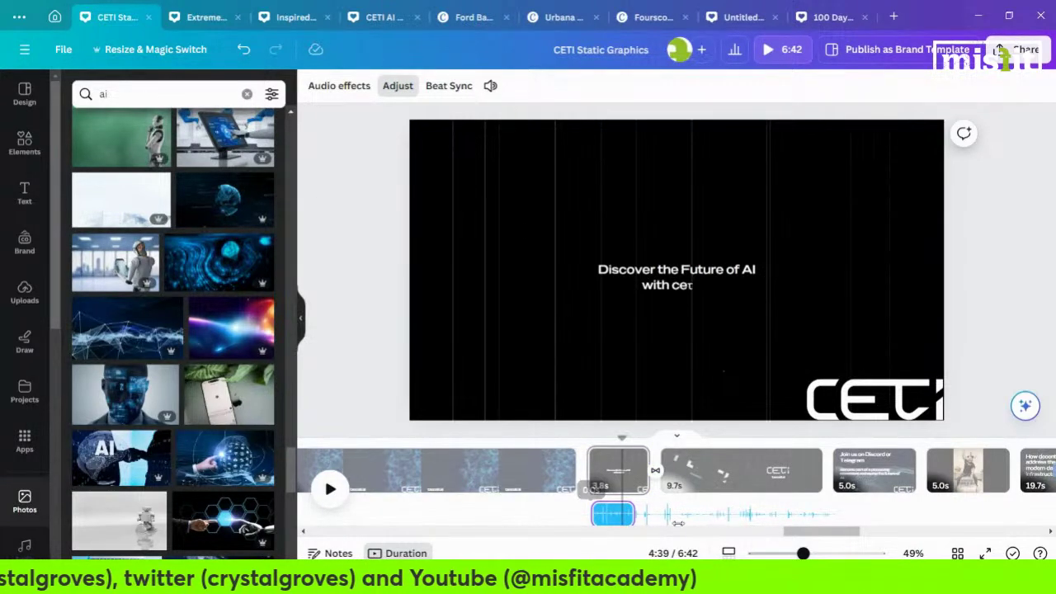
scroll(582, 518, left, 3)
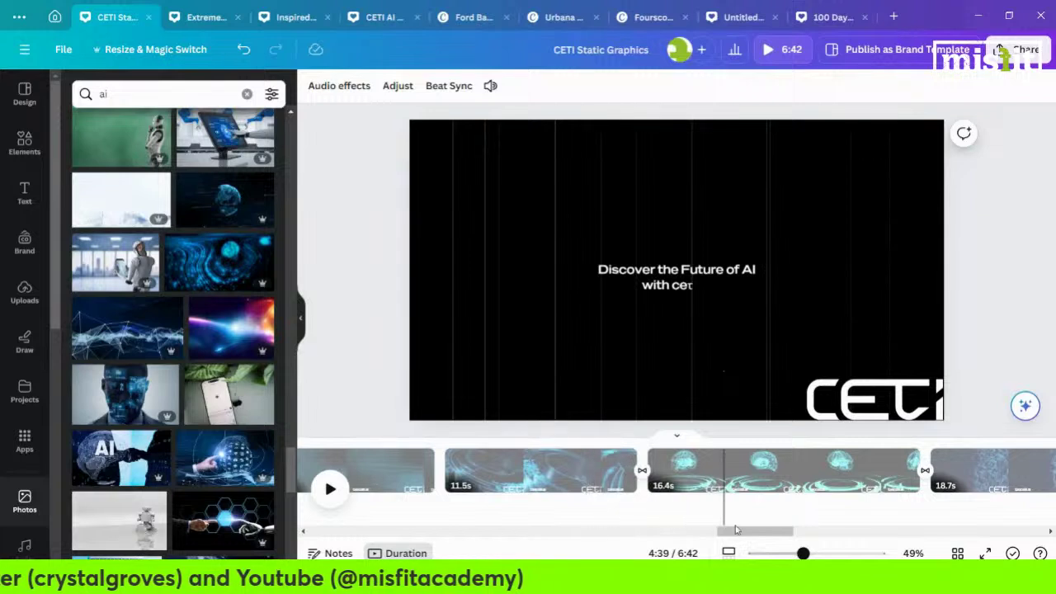
scroll(745, 534, right, 5)
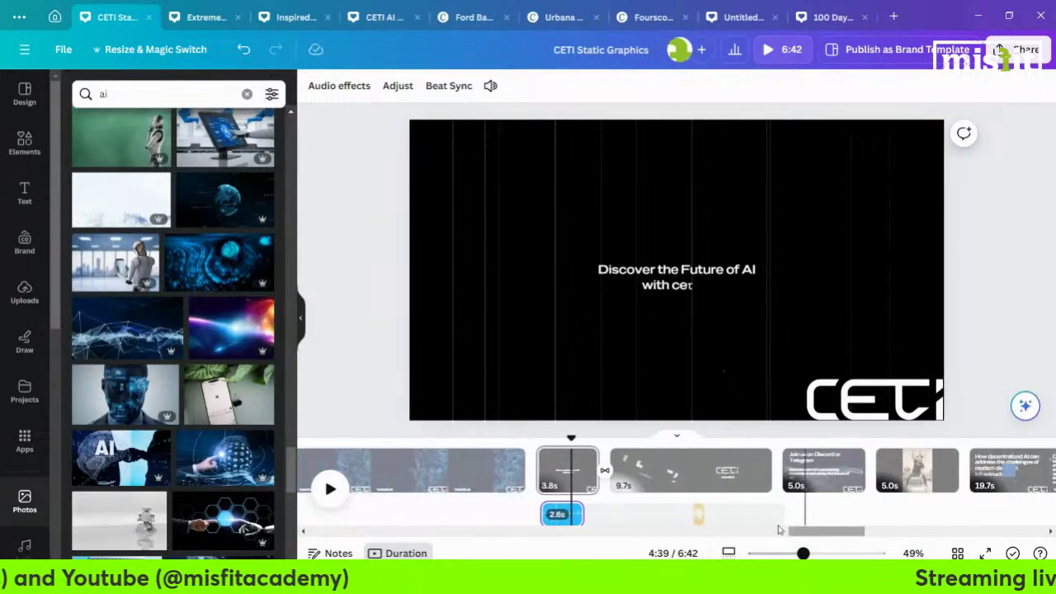
click(537, 467)
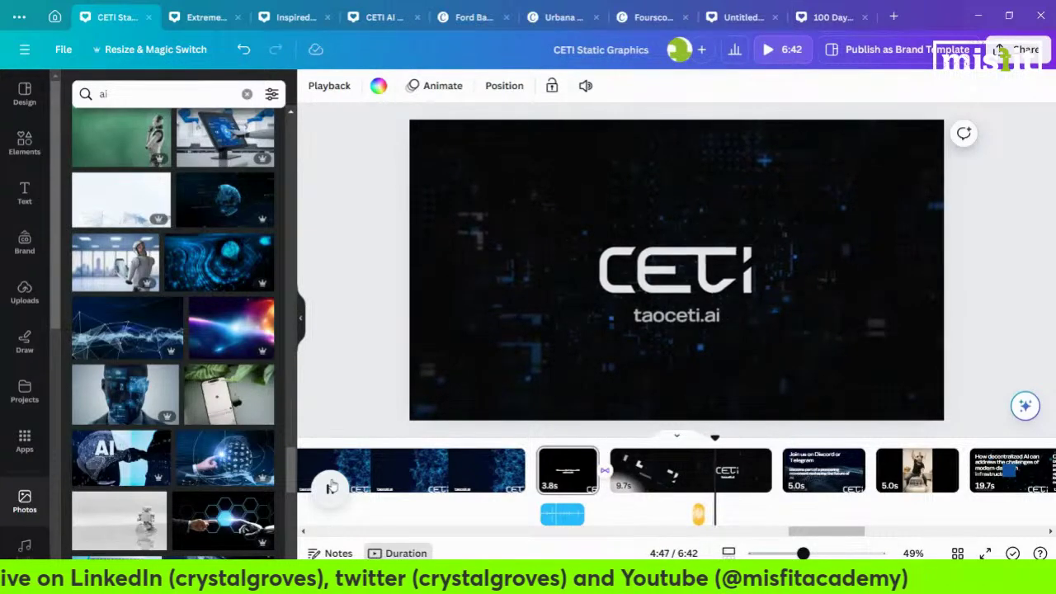
click(573, 520)
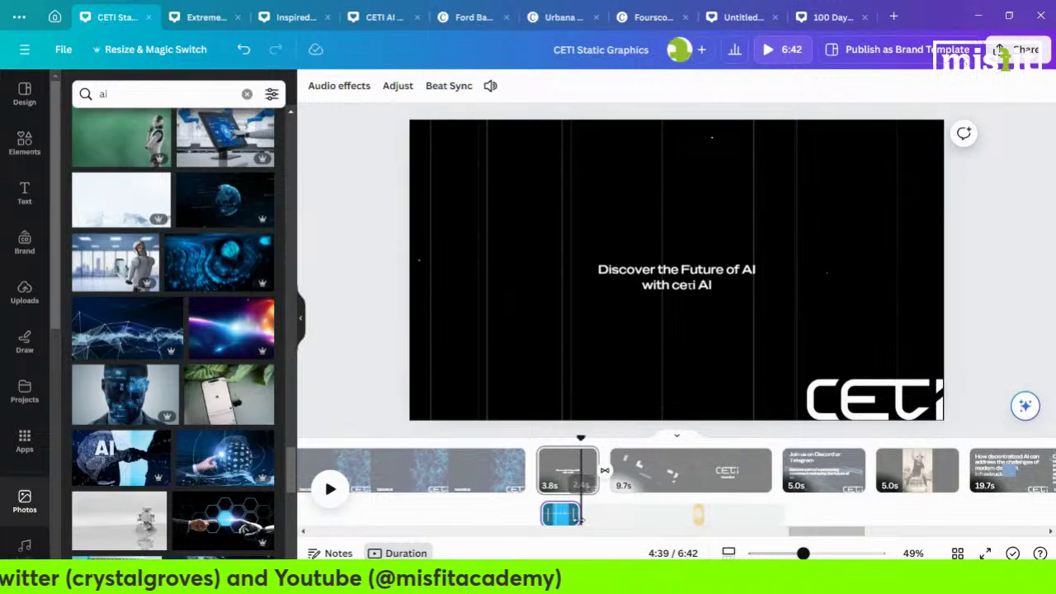
Replace the background video of page 36 with the blue and orange cosmic light photo
drag(810, 536, 782, 540)
click(700, 483)
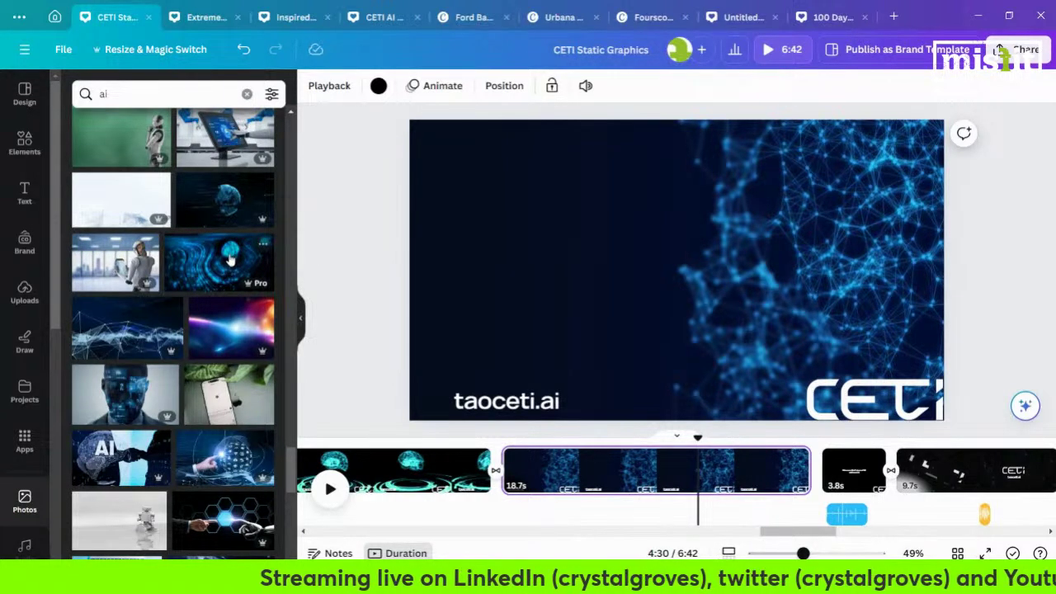
click(233, 332)
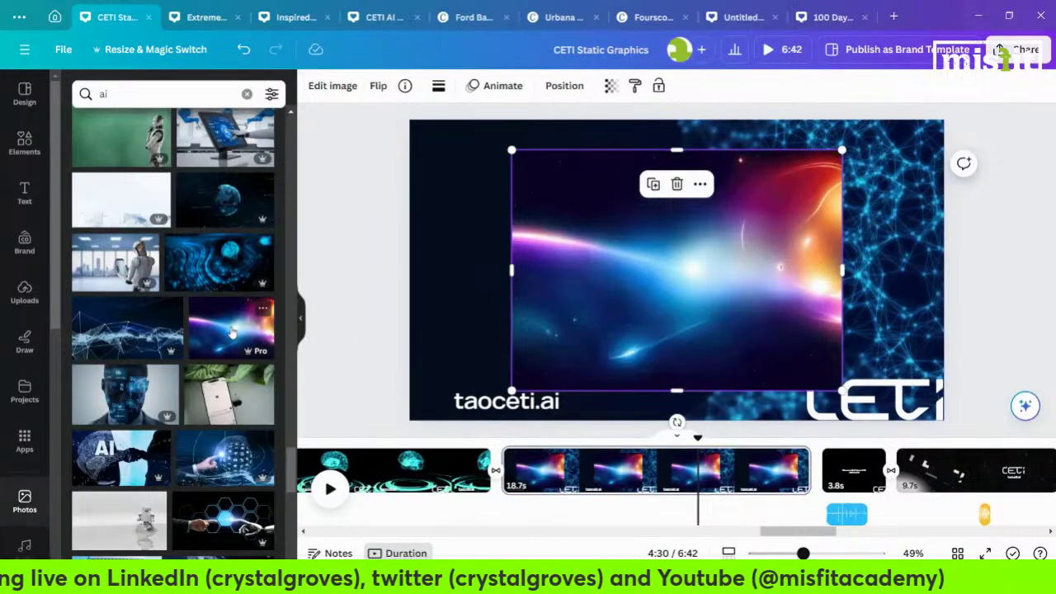
key(Delete)
drag(233, 332, 437, 320)
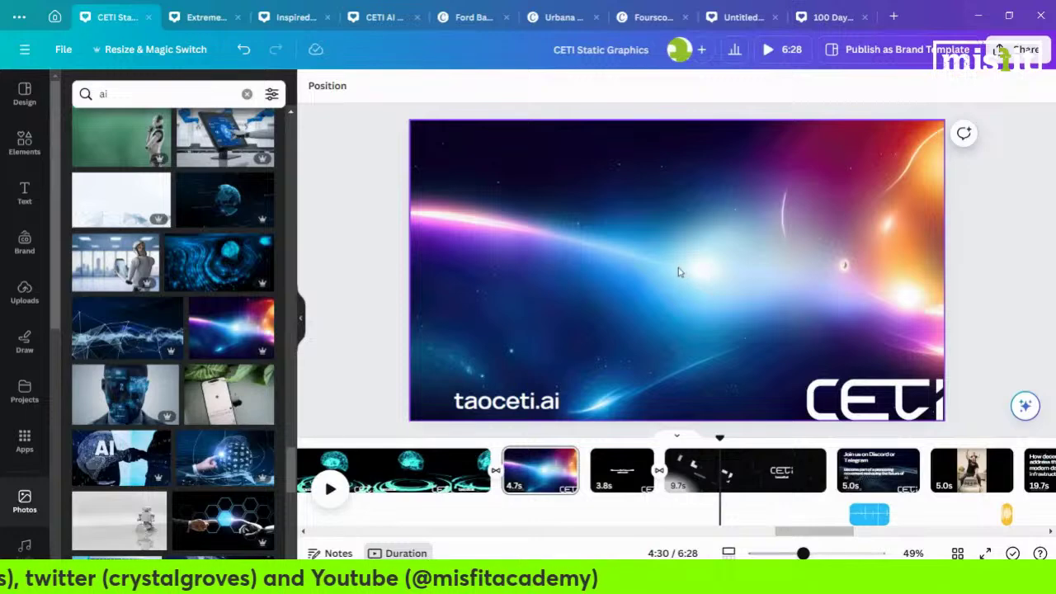
click(676, 306)
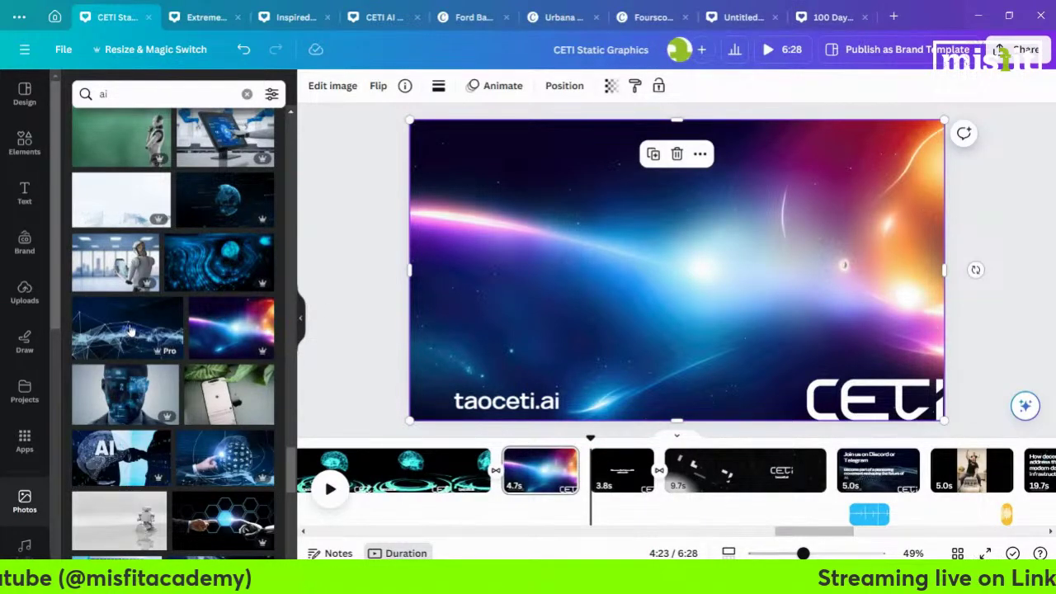
Search the stock video library for "ai"
scroll(29, 325, down, 5)
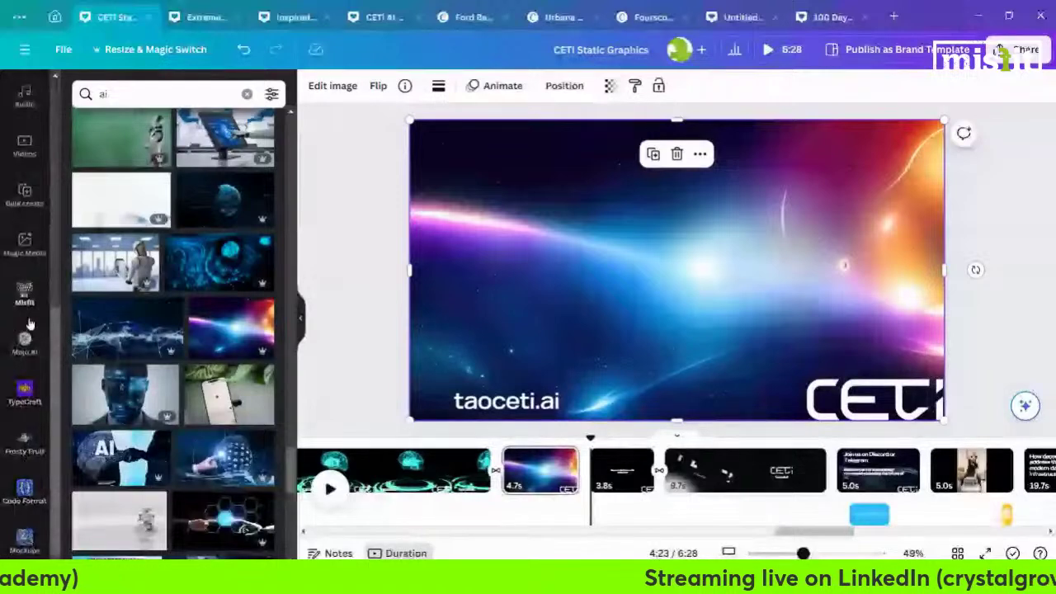
scroll(29, 324, up, 2)
click(25, 283)
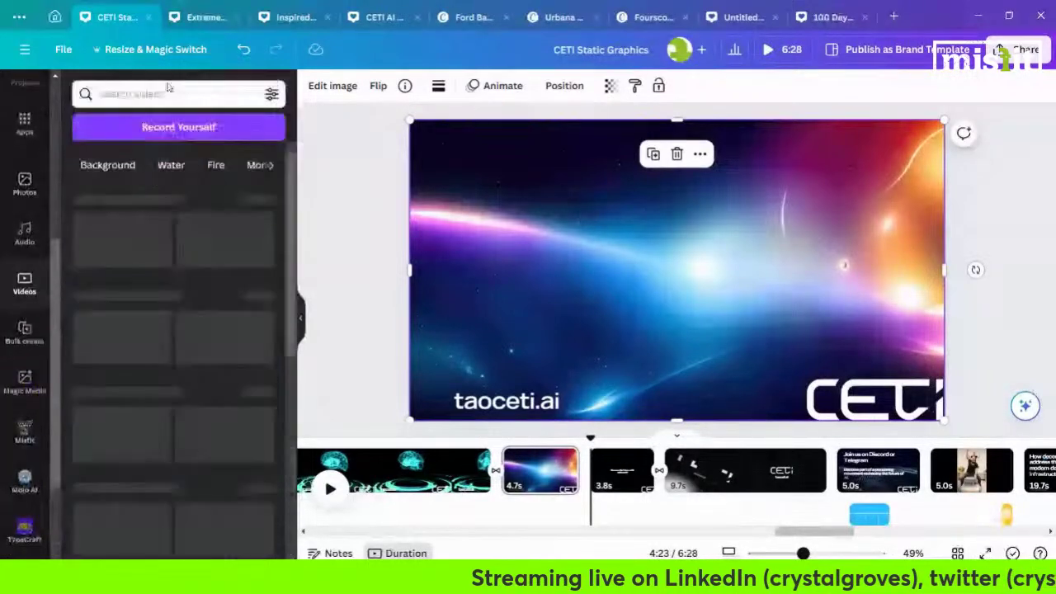
click(163, 95)
click(108, 155)
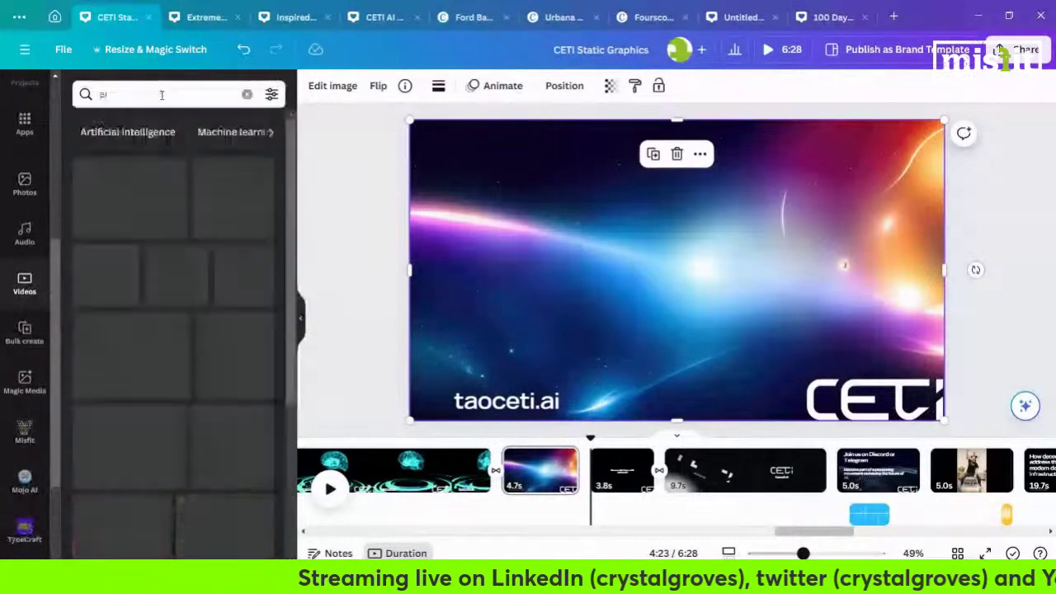
Find the 20.0 s blue-green digital circuit network video and set it as the background of page 36
scroll(149, 337, down, 10)
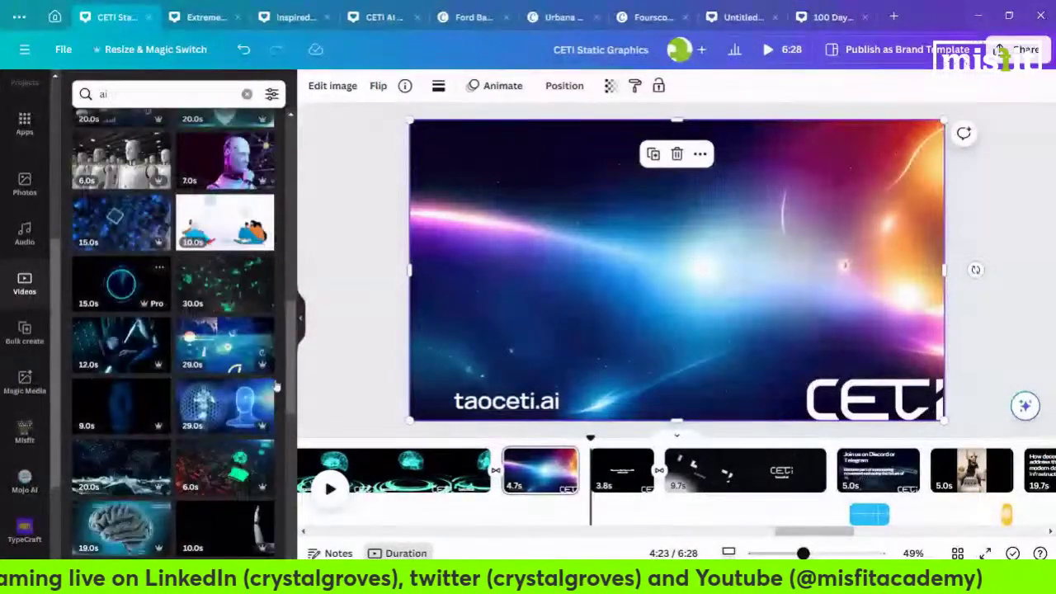
scroll(187, 274, down, 10)
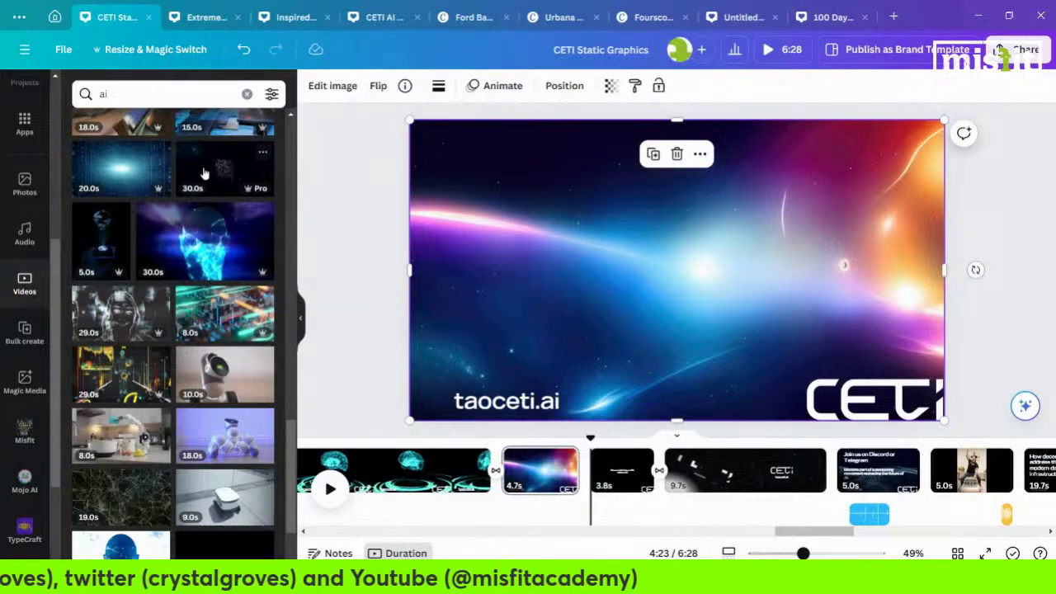
scroll(211, 226, down, 2)
scroll(219, 281, down, 5)
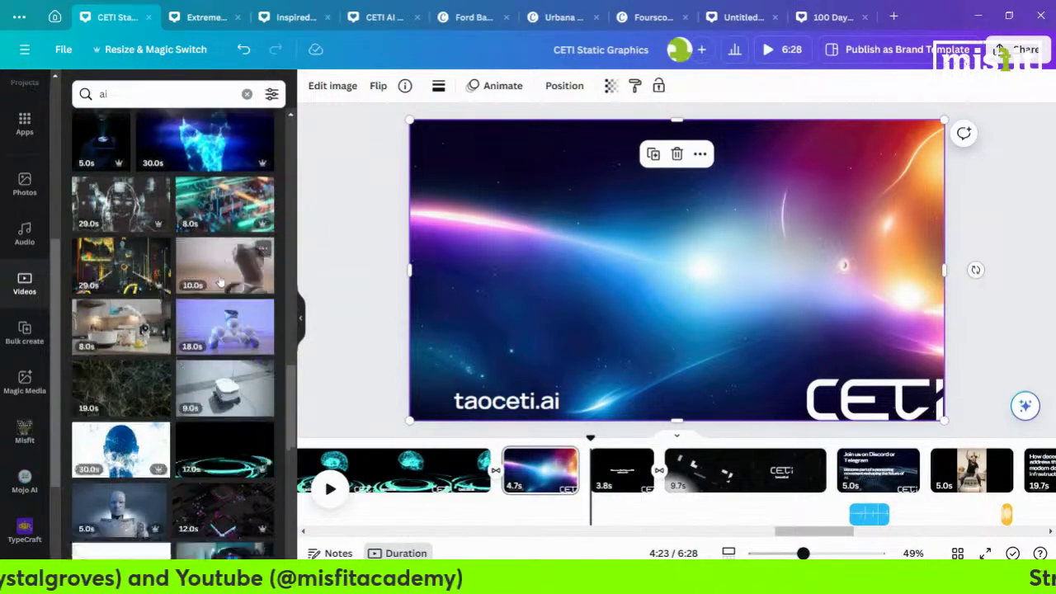
scroll(220, 278, down, 5)
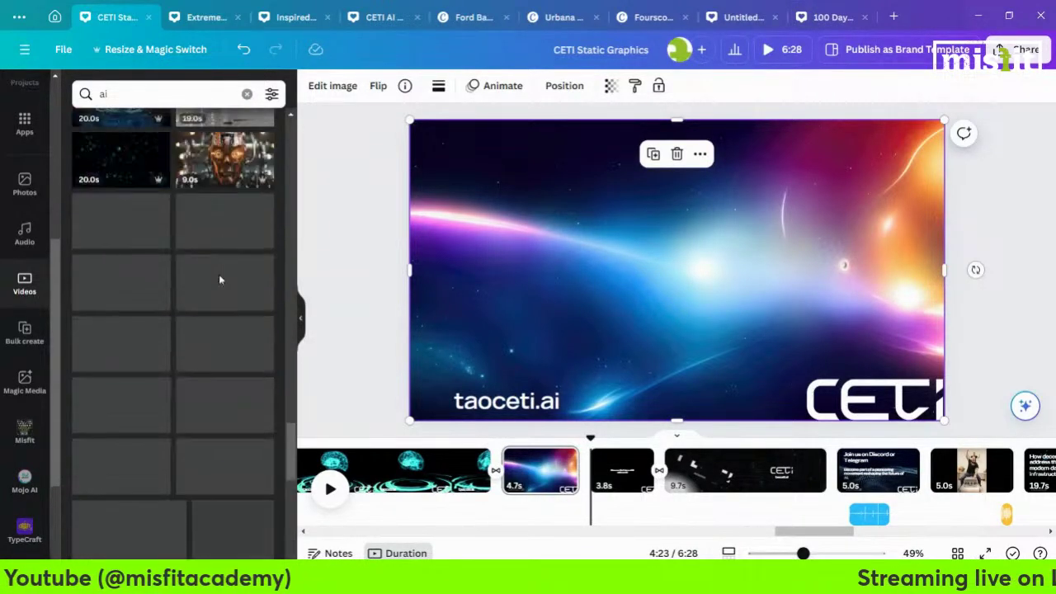
scroll(221, 282, down, 3)
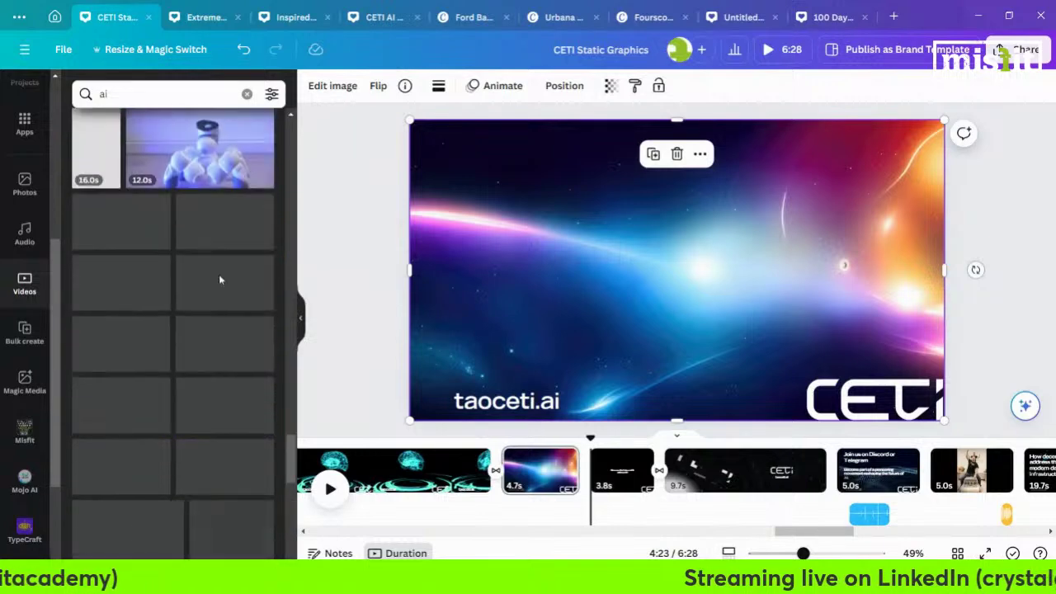
scroll(220, 278, down, 5)
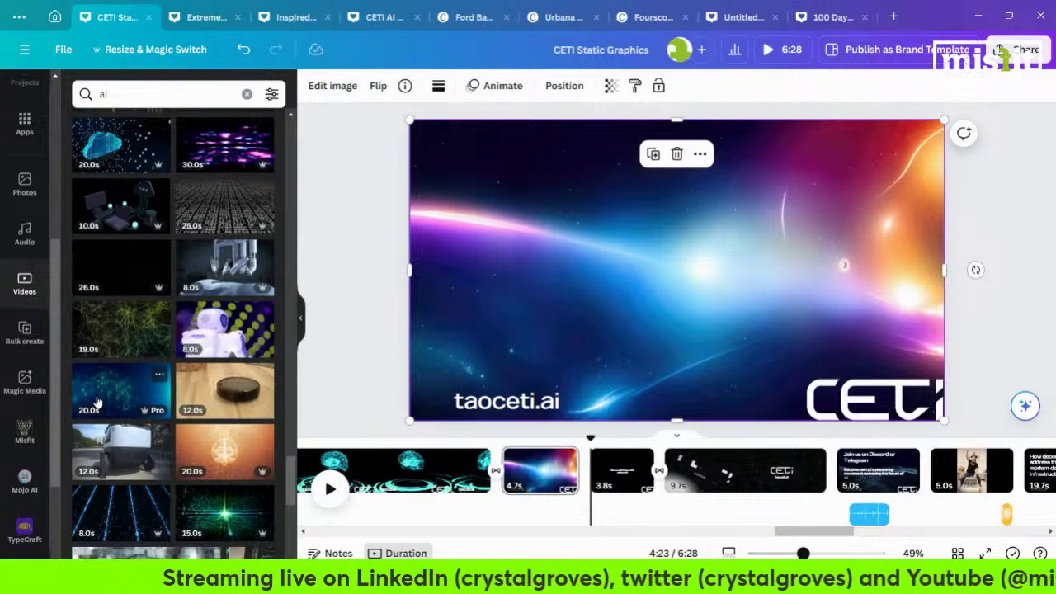
drag(294, 355, 429, 326)
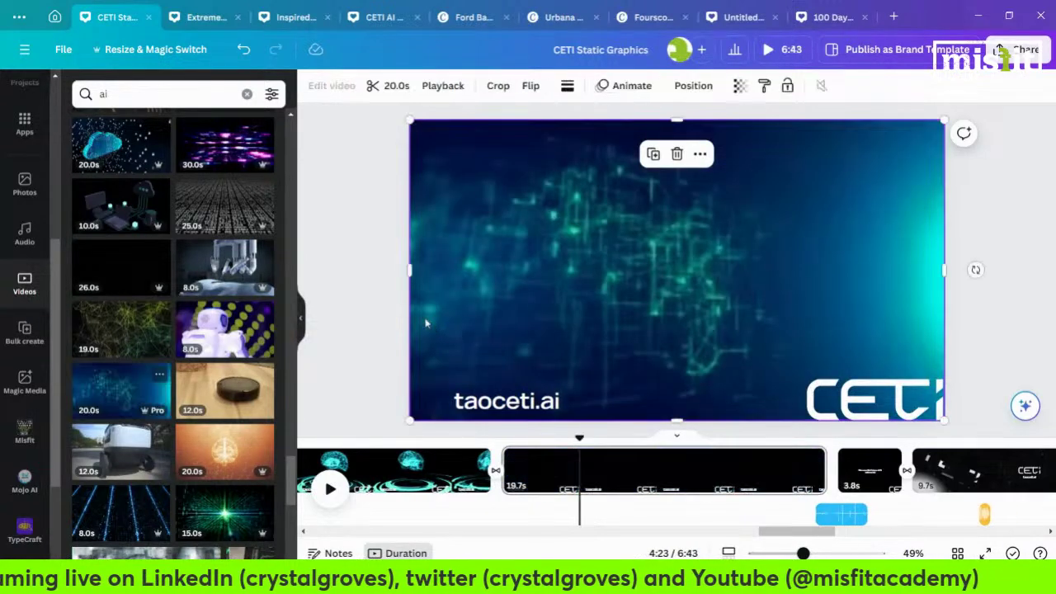
click(676, 276)
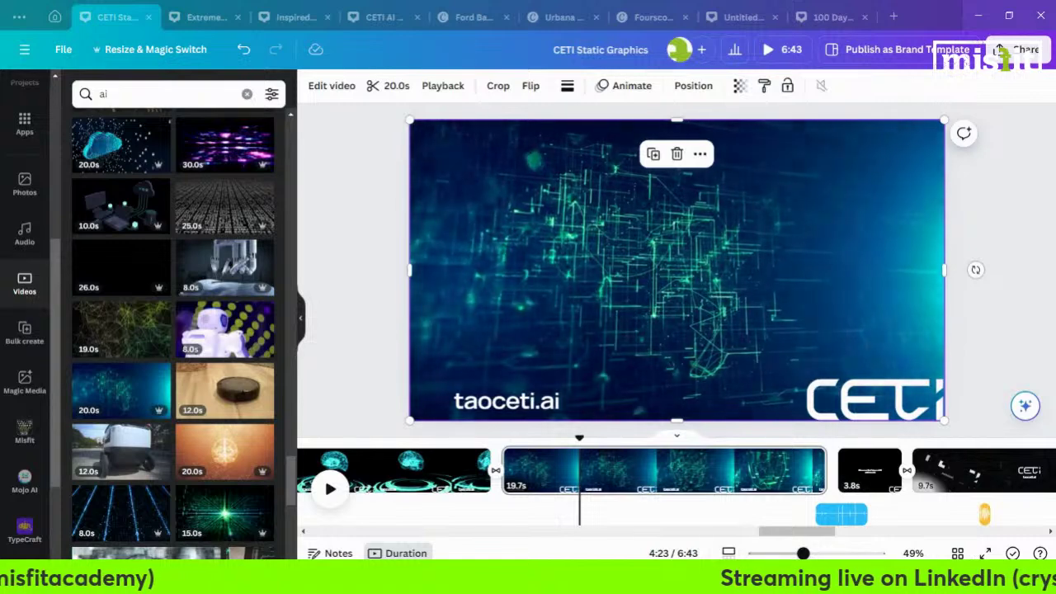
Replace the cyan wireframe brain background of page 35 with the 8.0 s blue binary-lines video
click(423, 478)
scroll(165, 455, down, 3)
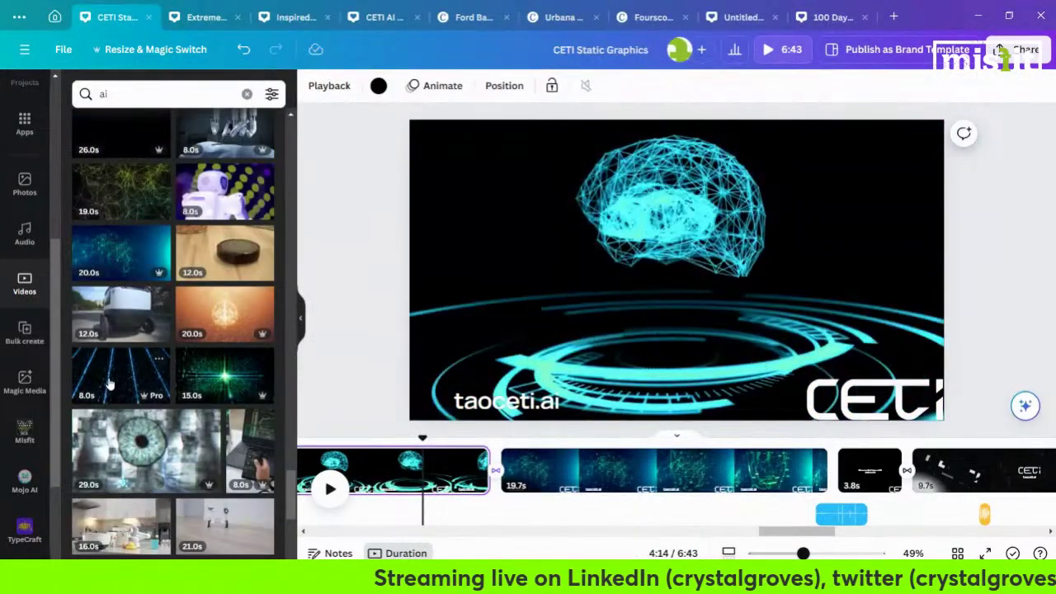
drag(110, 385, 423, 341)
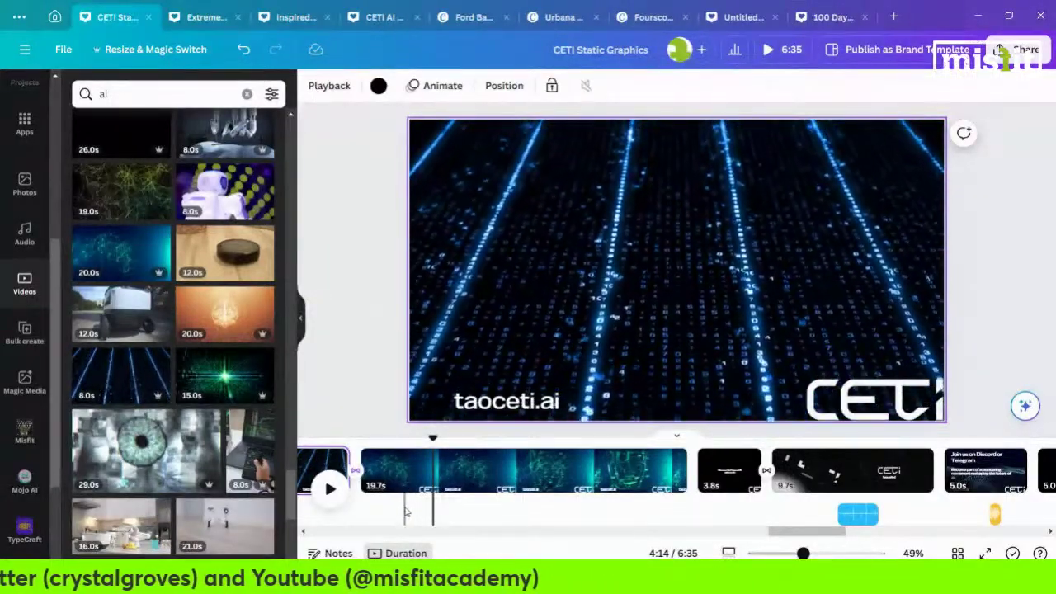
Replace the blue digital rings background of page 34 with the 15.0 s green light-burst video
drag(821, 536, 784, 542)
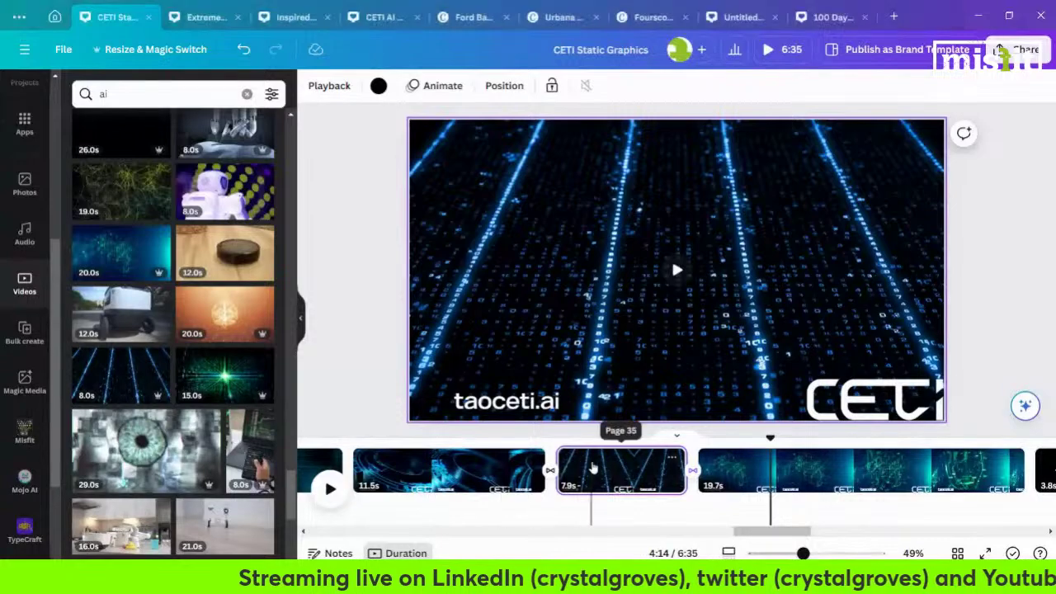
click(494, 472)
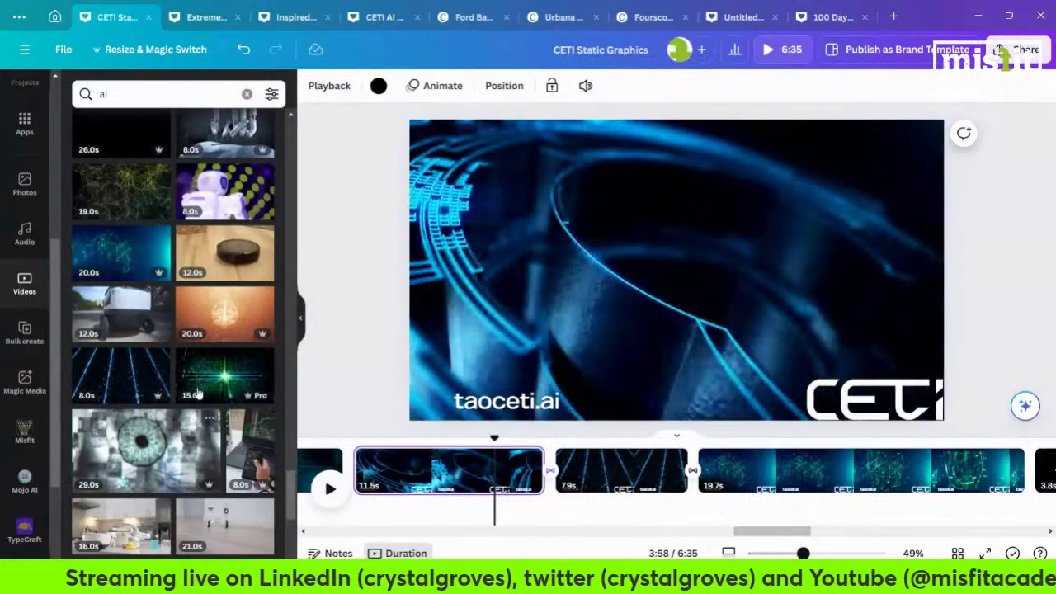
drag(201, 379, 423, 324)
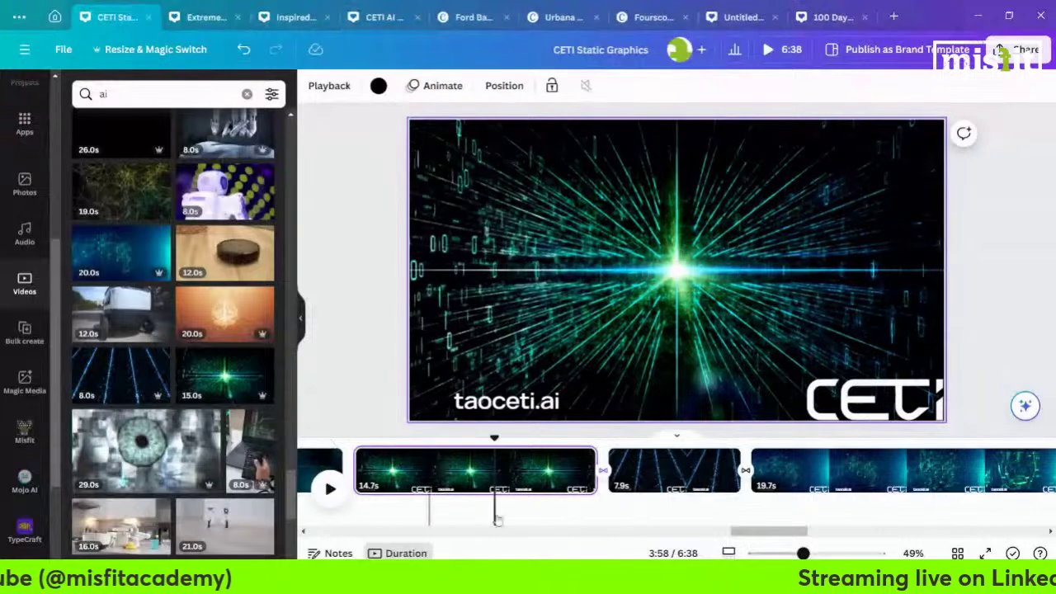
Try the 20.0 s blue pixel video as page 32's background, replacing the dark blue brain, and settle on the 30.0 s glowing brain video
drag(743, 532, 699, 535)
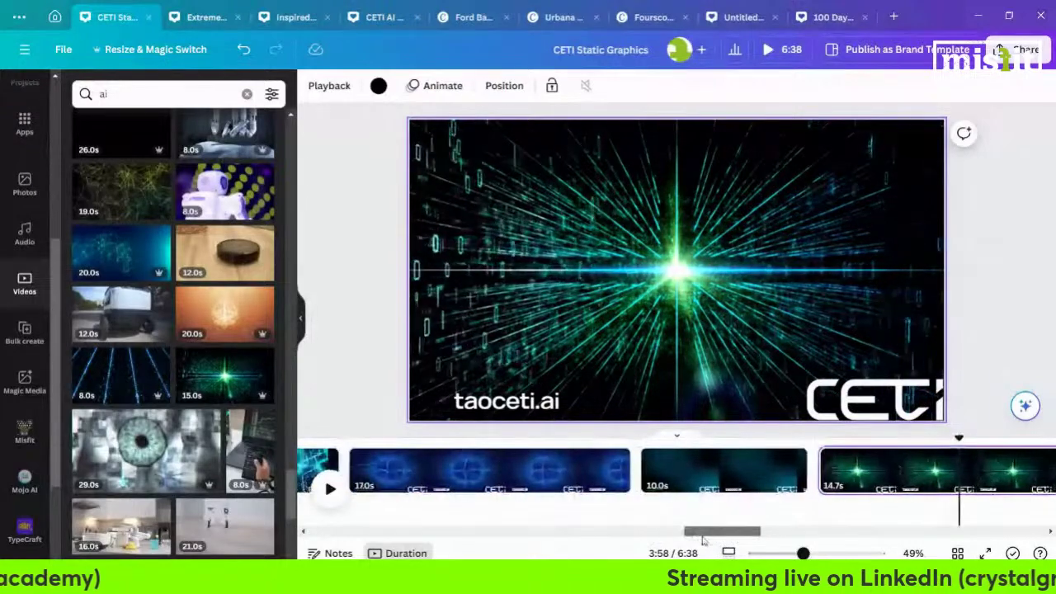
click(660, 473)
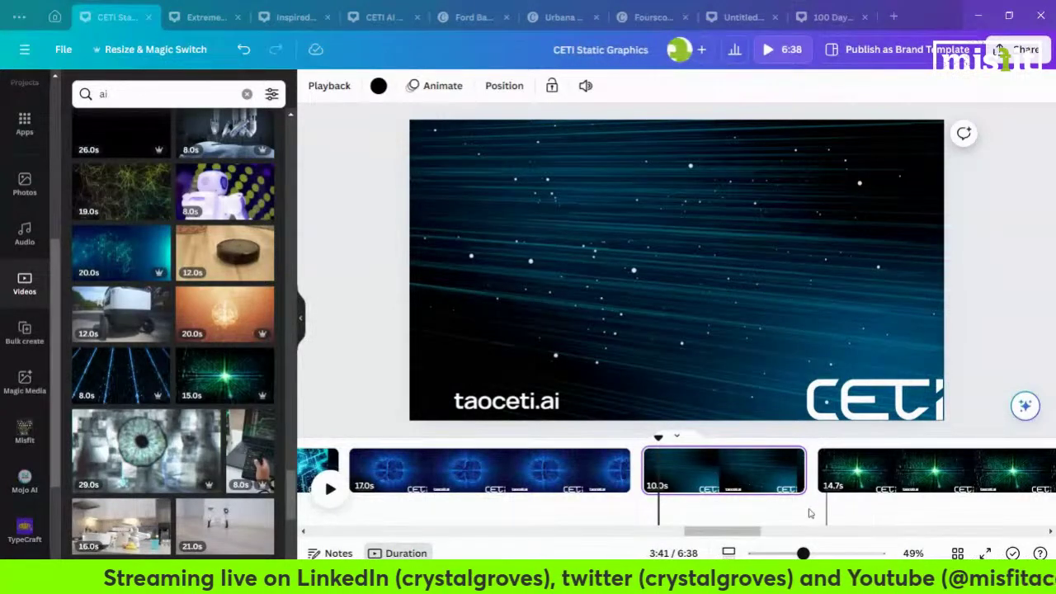
scroll(757, 496, left, 3)
click(644, 473)
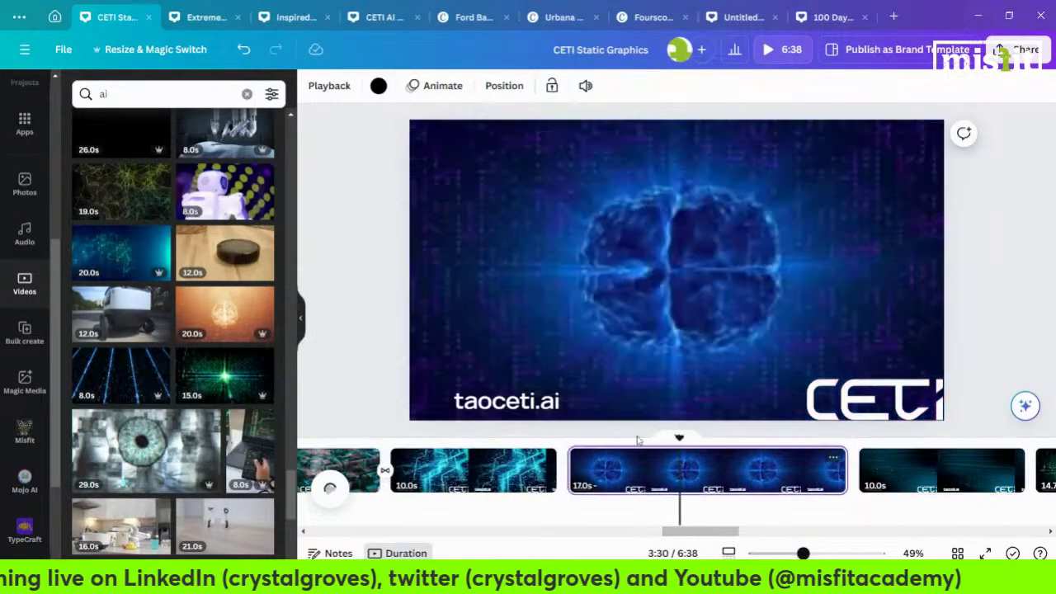
scroll(235, 357, down, 1)
scroll(234, 356, down, 8)
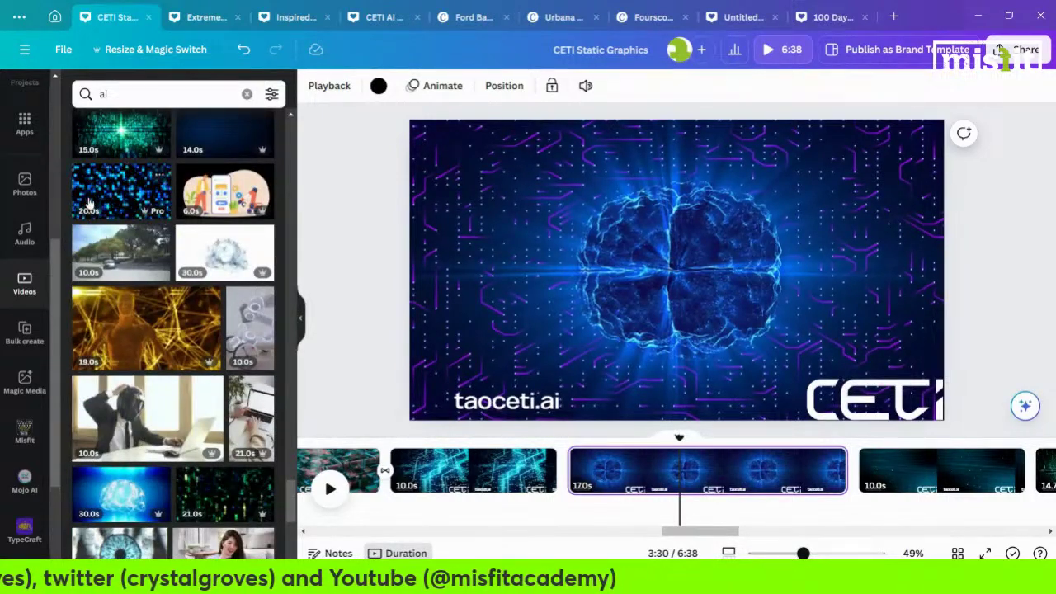
drag(91, 198, 417, 225)
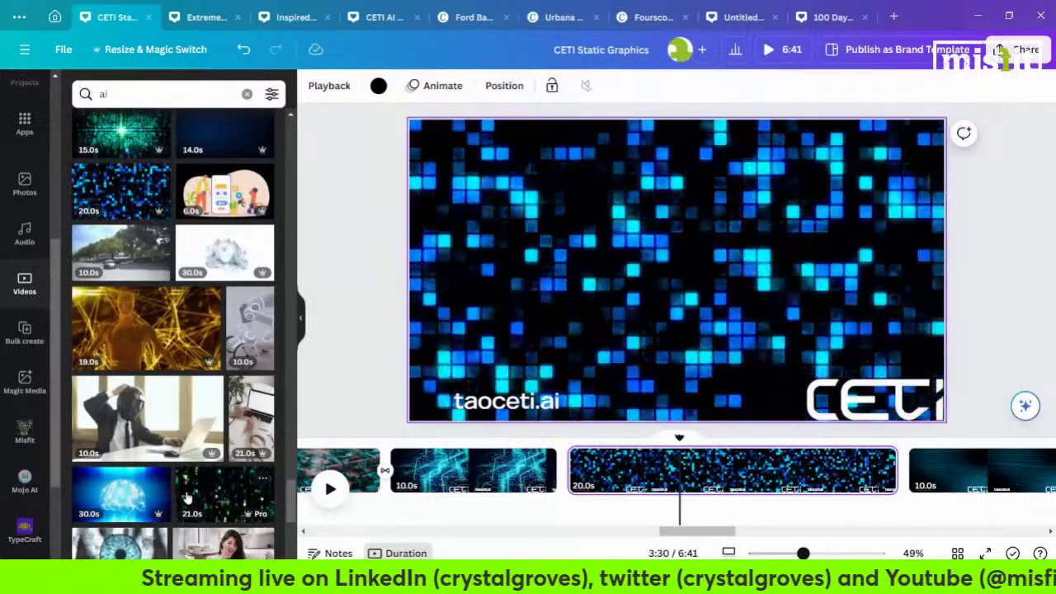
drag(161, 497, 422, 311)
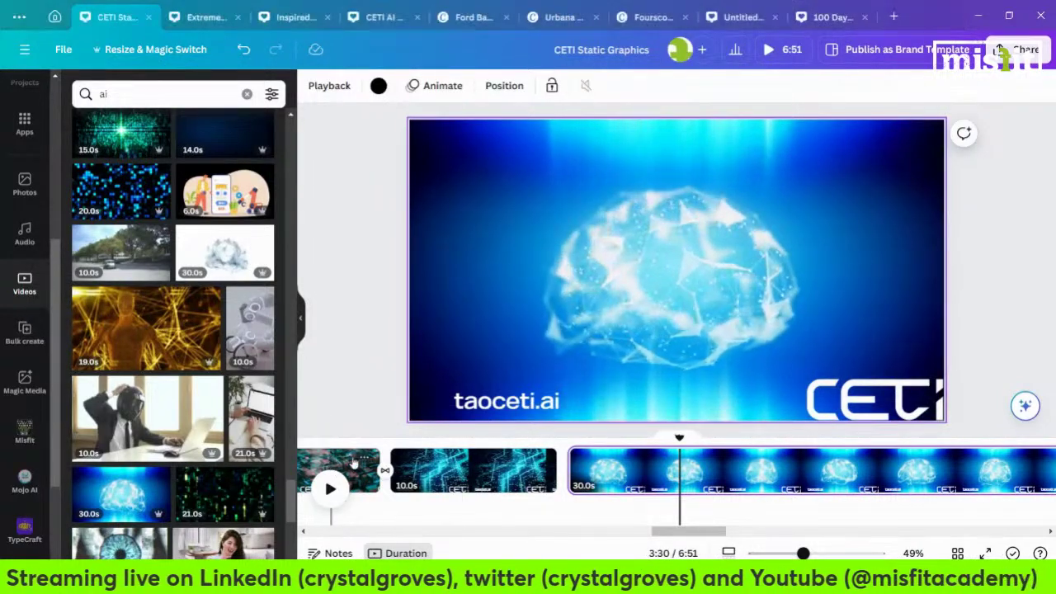
Reorder the pages before the glowing brain page as pink-teal circuit, cyan circuit lines, and blue-grey blocks
drag(330, 462, 544, 462)
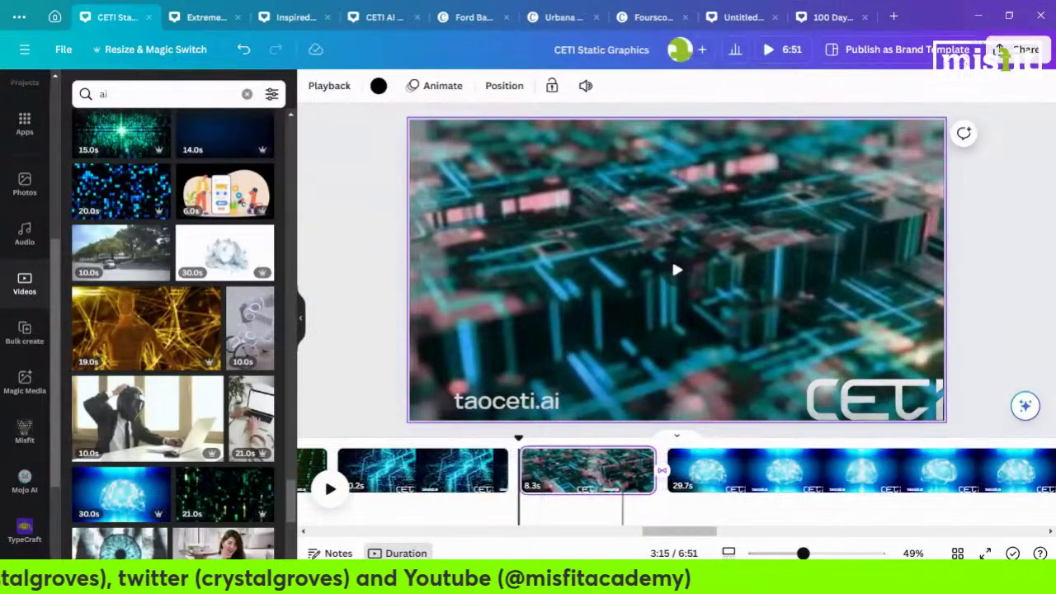
mouse_move(670, 536)
mouse_down()
mouse_move(627, 535)
mouse_move(675, 534)
mouse_up()
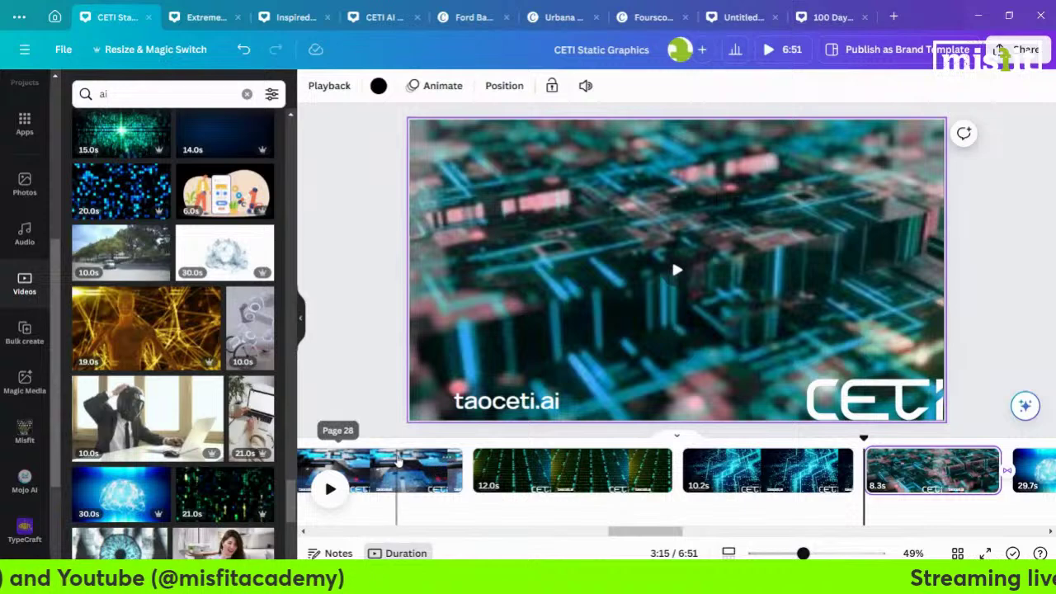
drag(626, 460, 739, 468)
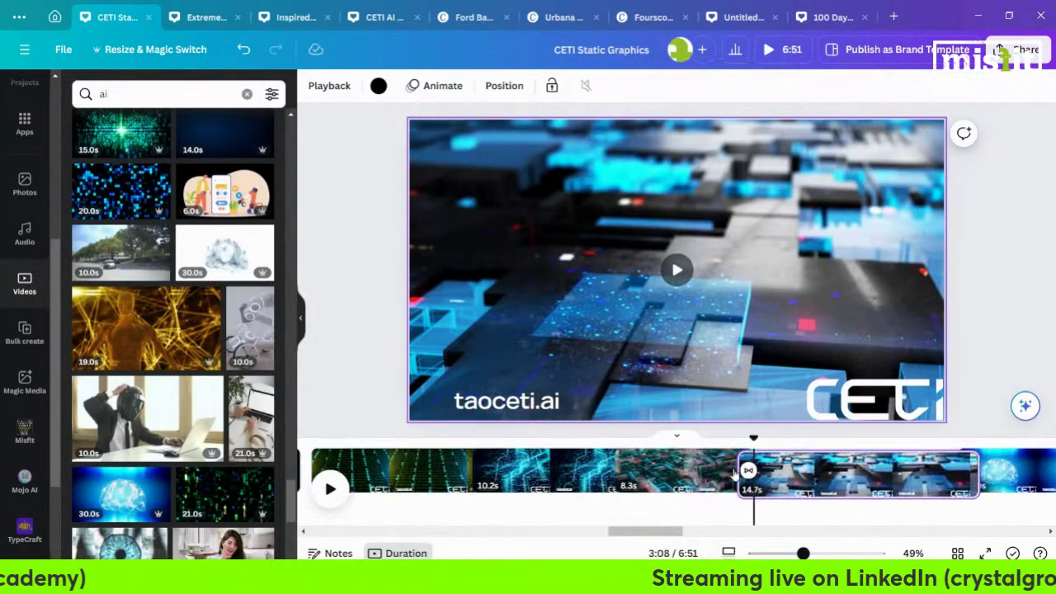
click(823, 472)
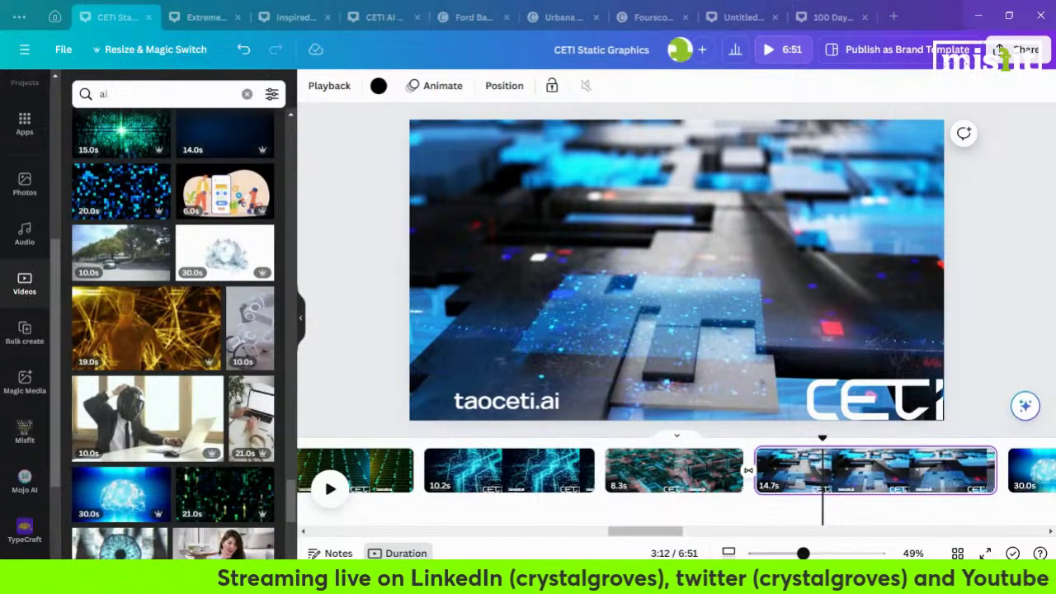
click(648, 474)
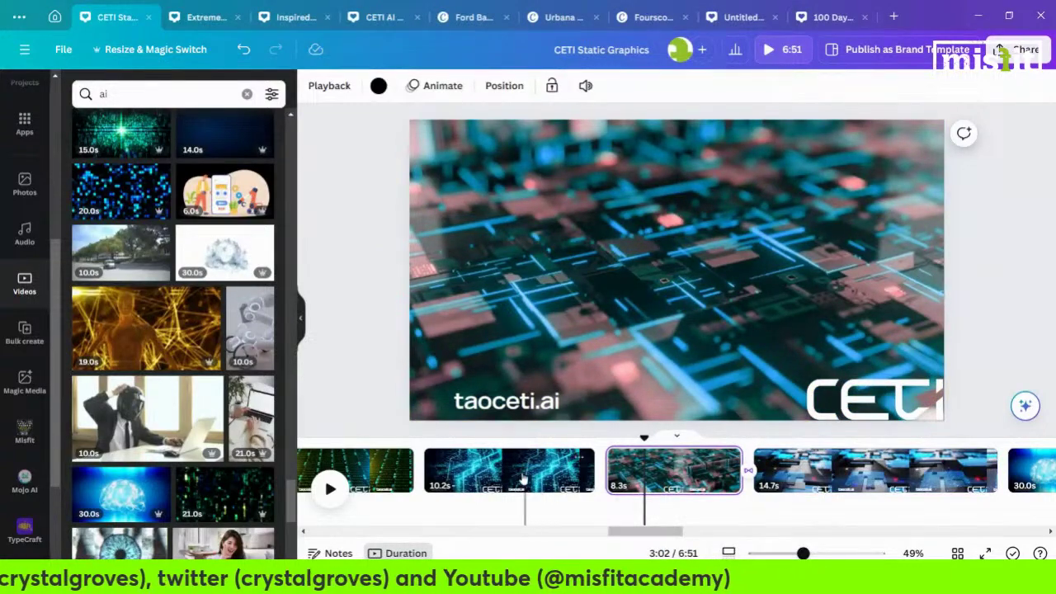
drag(523, 479, 678, 474)
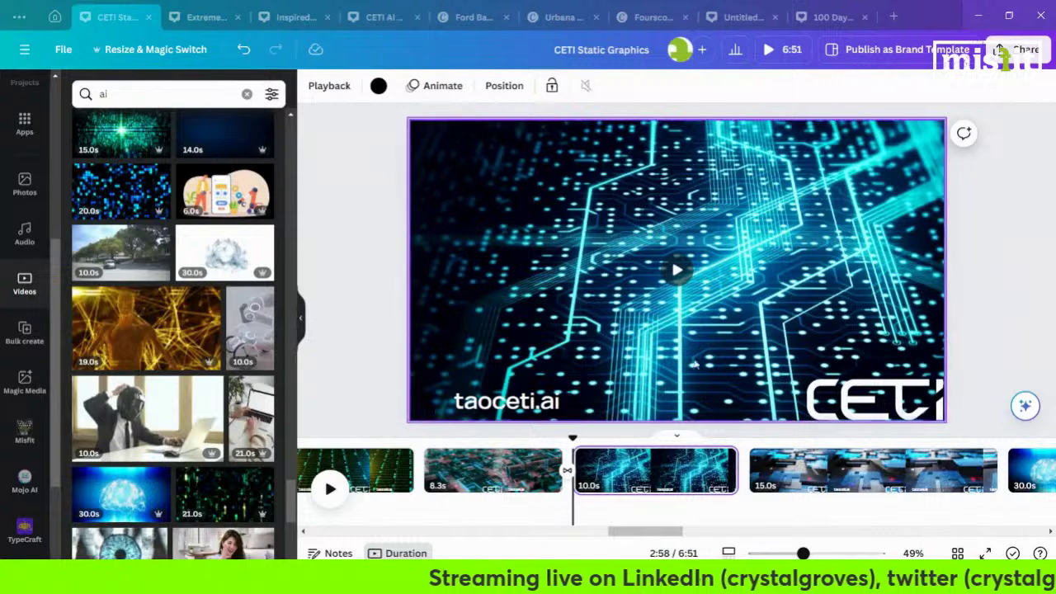
Move the orange audio clip to about 4:55 under the CETI logo page, and the blue clip to the start of page 37
drag(646, 538, 824, 523)
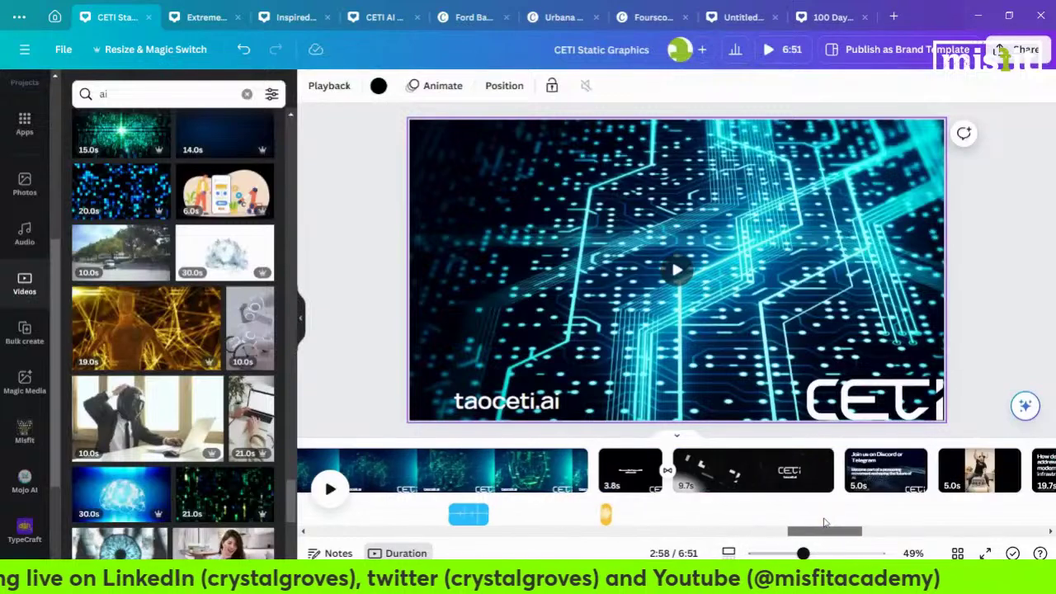
click(608, 512)
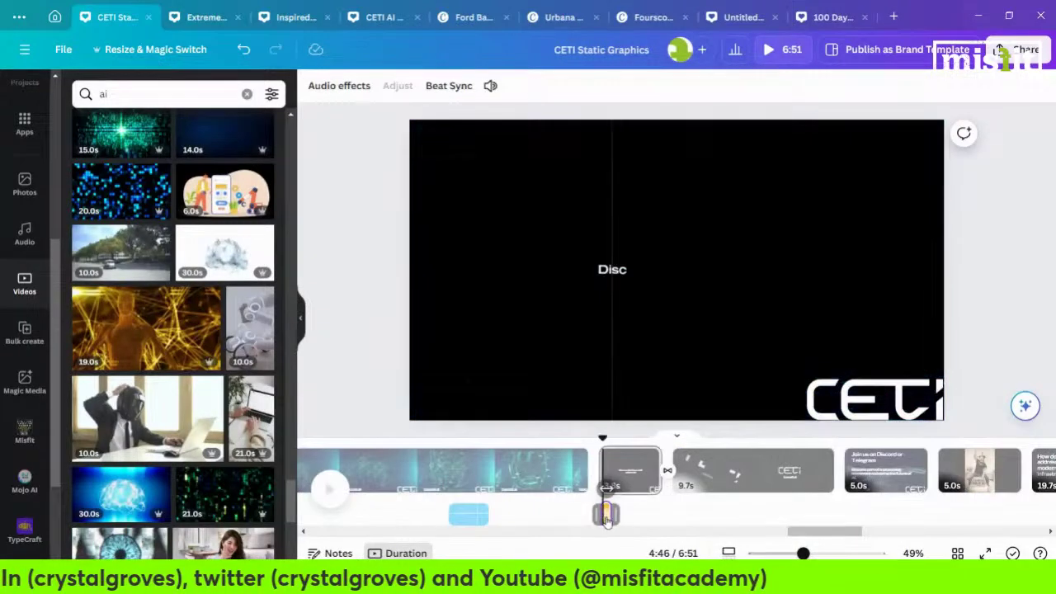
drag(608, 512, 767, 513)
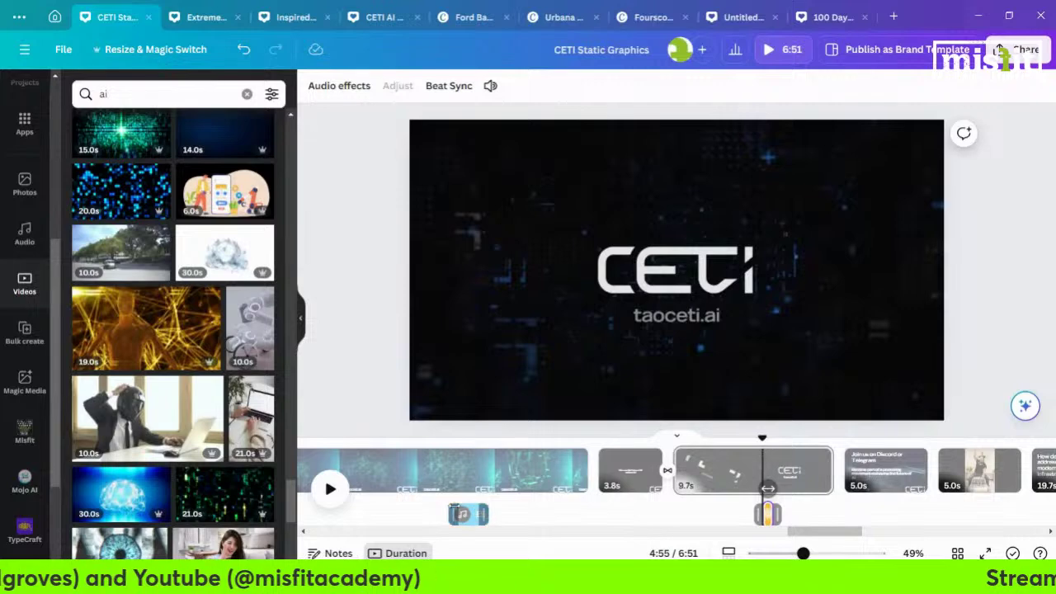
drag(466, 518, 621, 515)
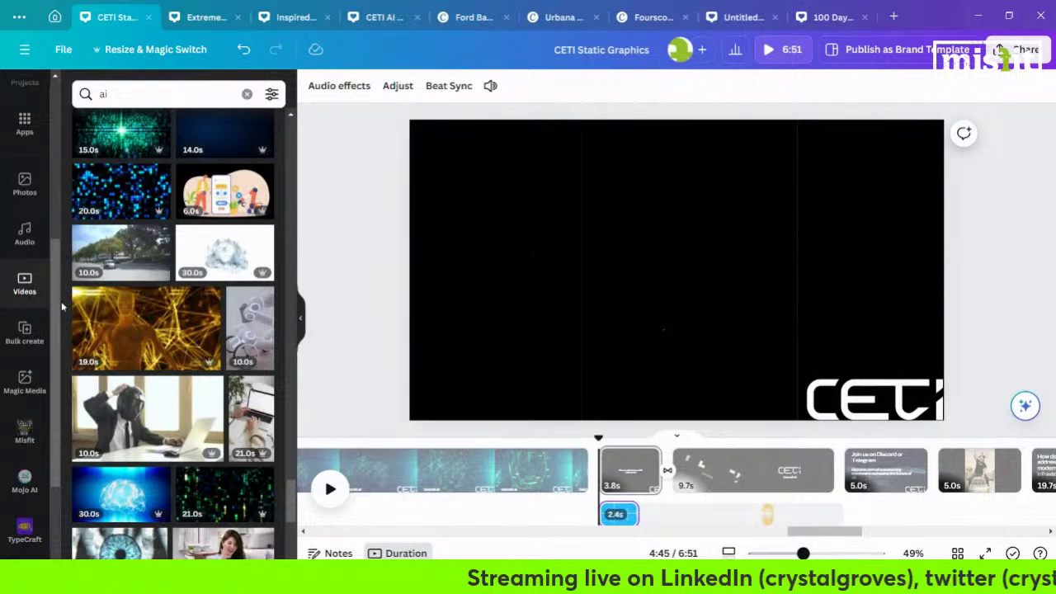
Switch to Chrome and open the Epidemic Sound website in a new tab
click(976, 15)
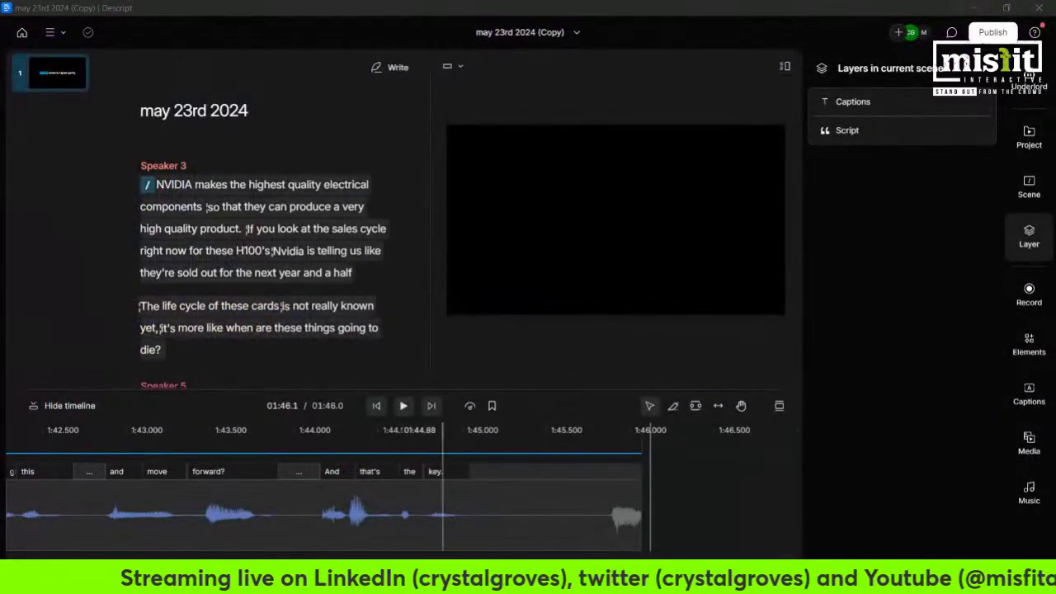
mouse_move(371, 582)
click(244, 530)
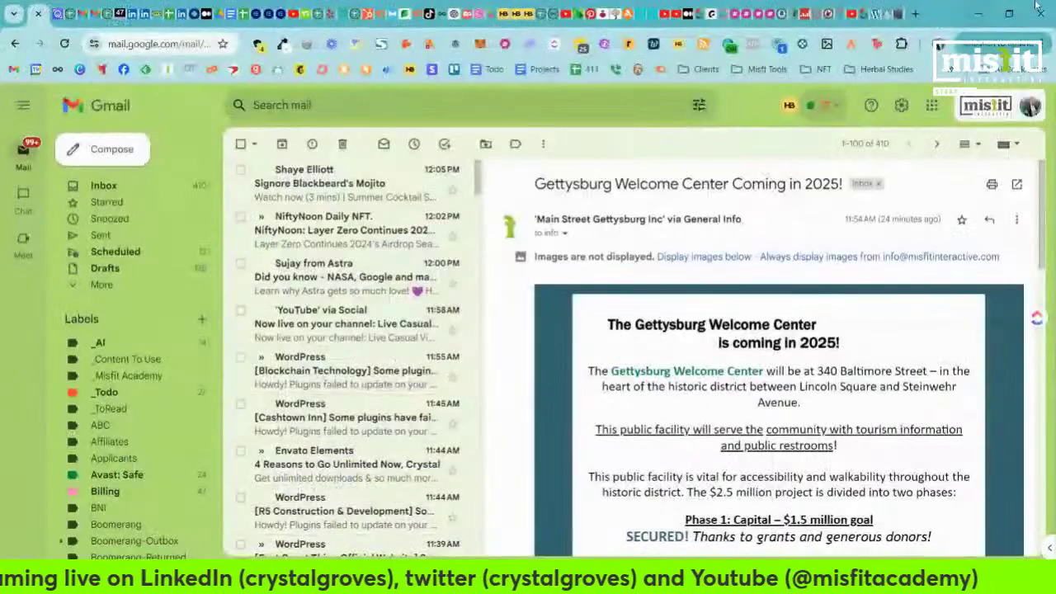
click(917, 15)
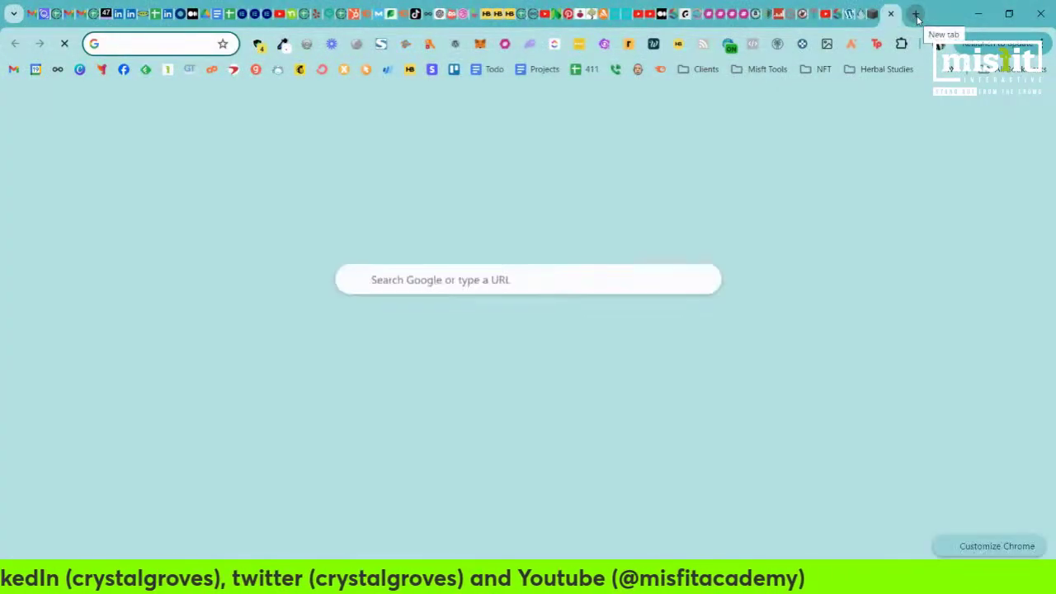
text(epid)
key(Return)
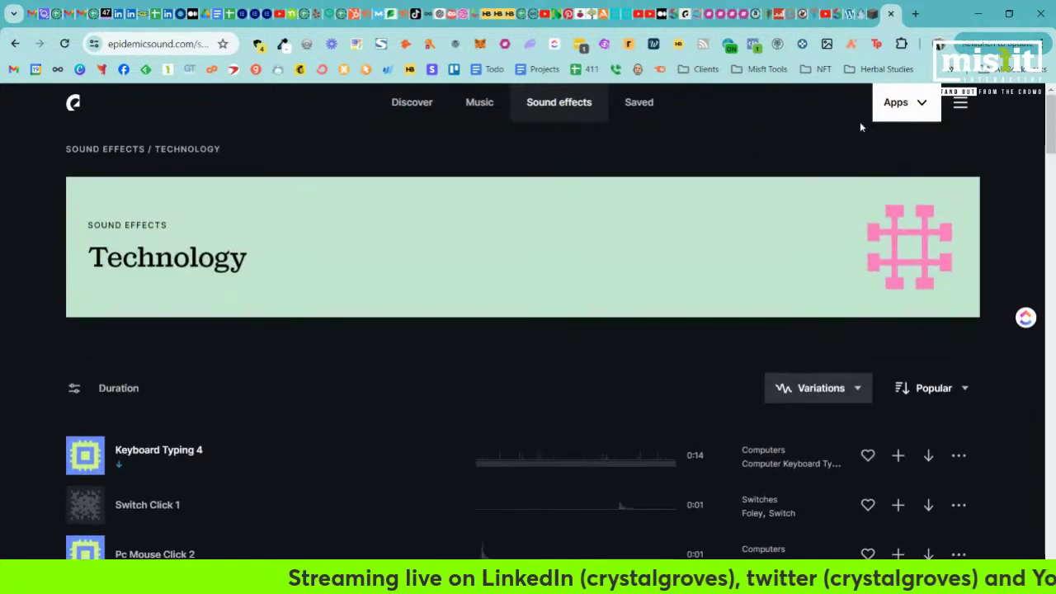
Open the Epidemic Sound account page and examine its subscription plan, payment details and receipts
click(960, 102)
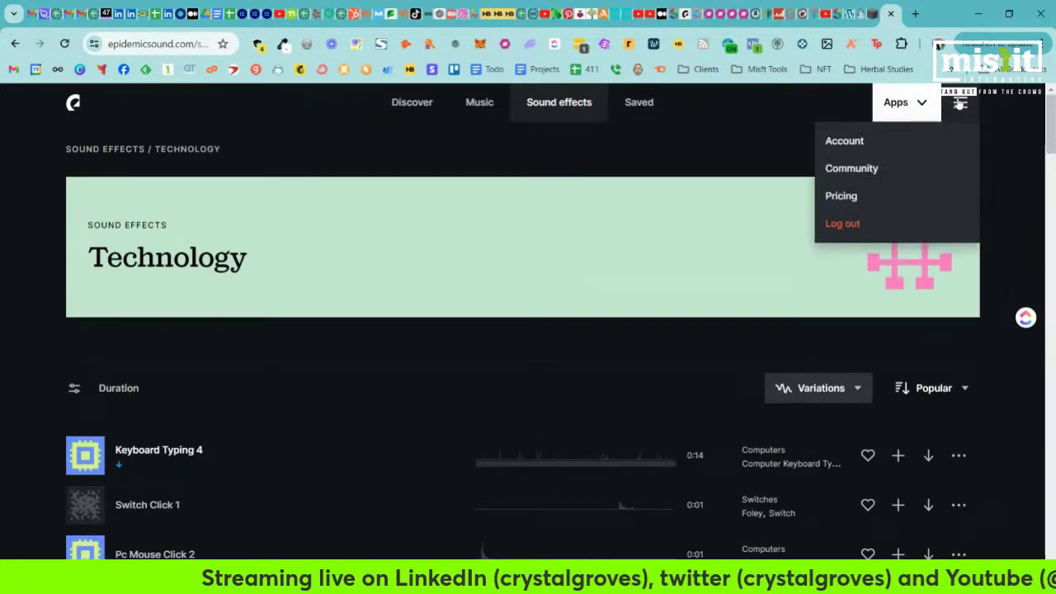
click(845, 141)
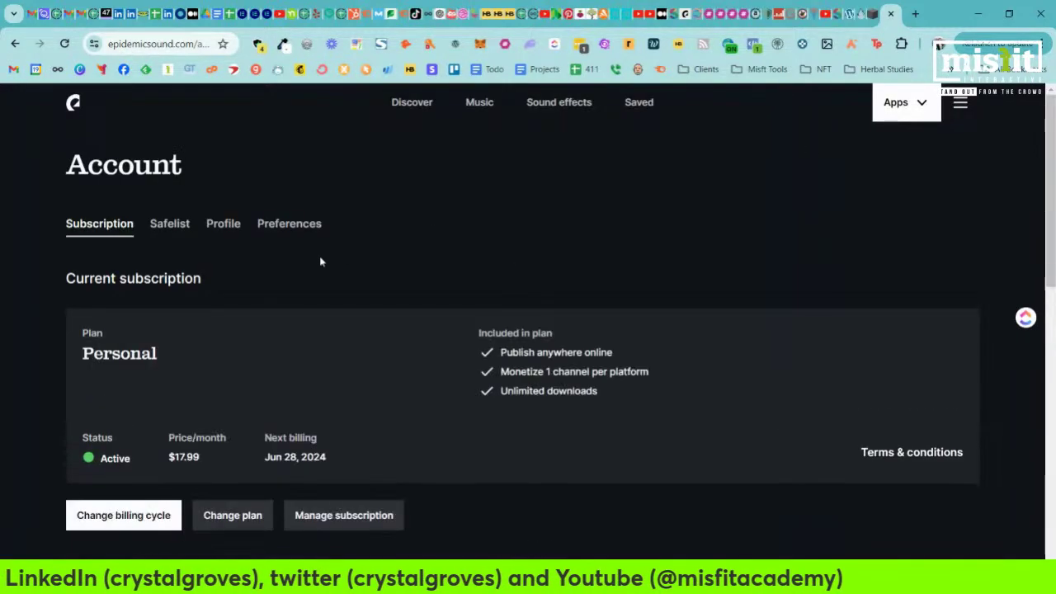
scroll(47, 228, down, 4)
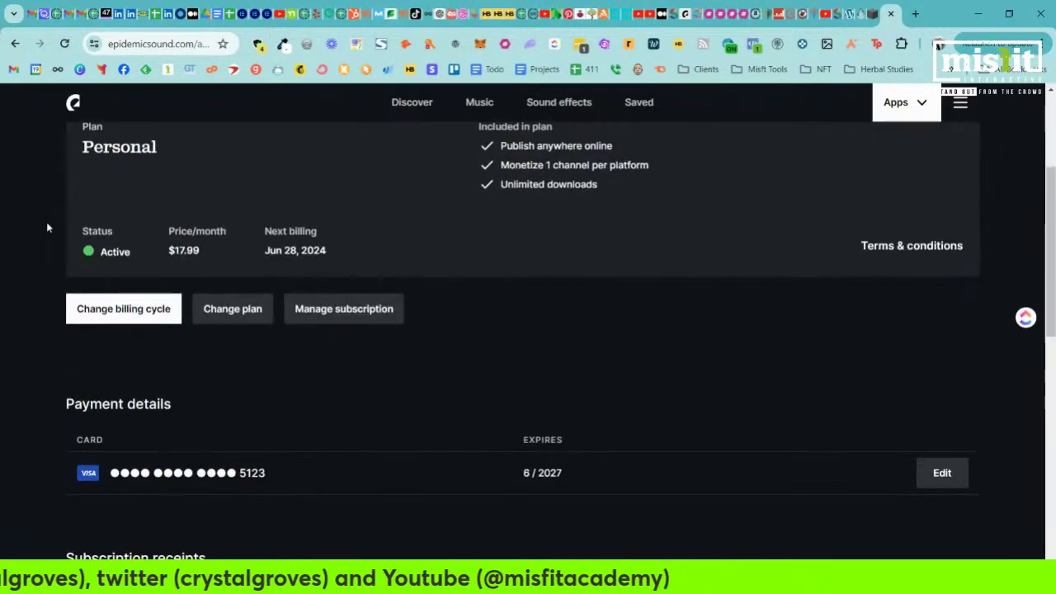
scroll(47, 227, down, 4)
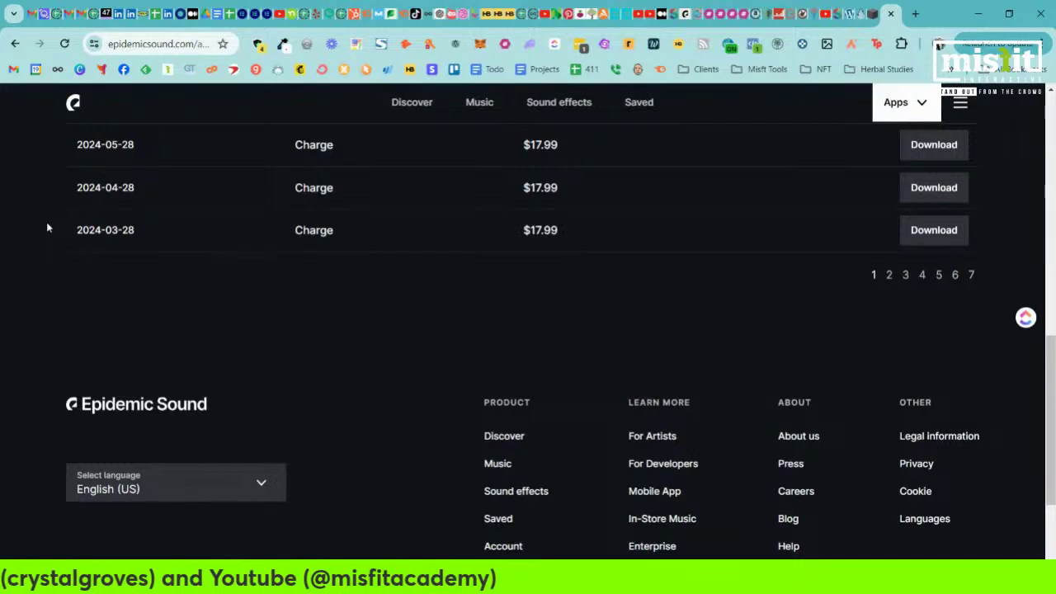
scroll(48, 228, down, 2)
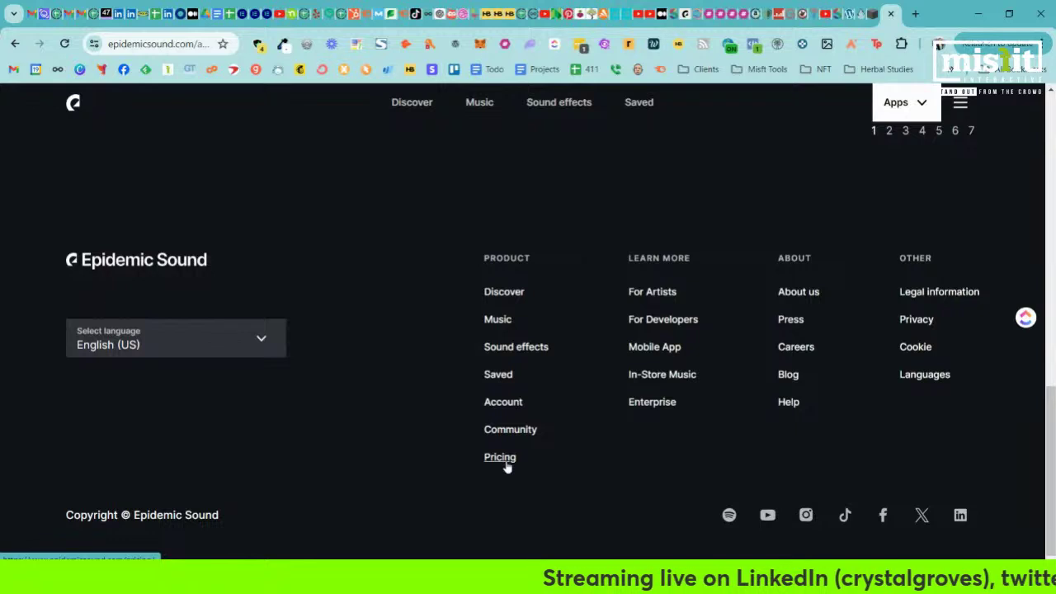
click(499, 408)
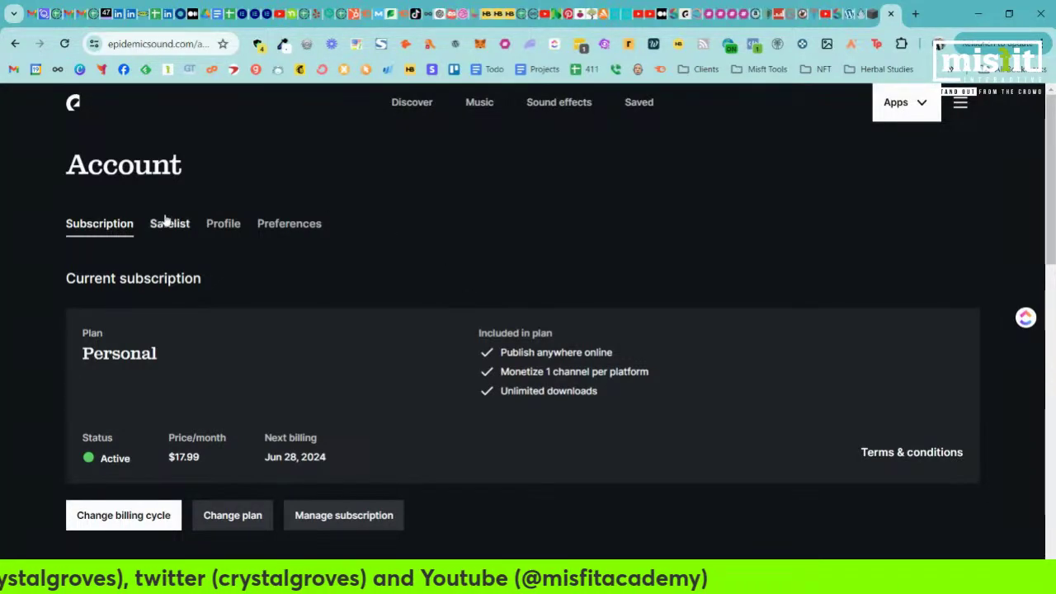
Check the account's profile and audio preferences, and open the music catalog
click(219, 228)
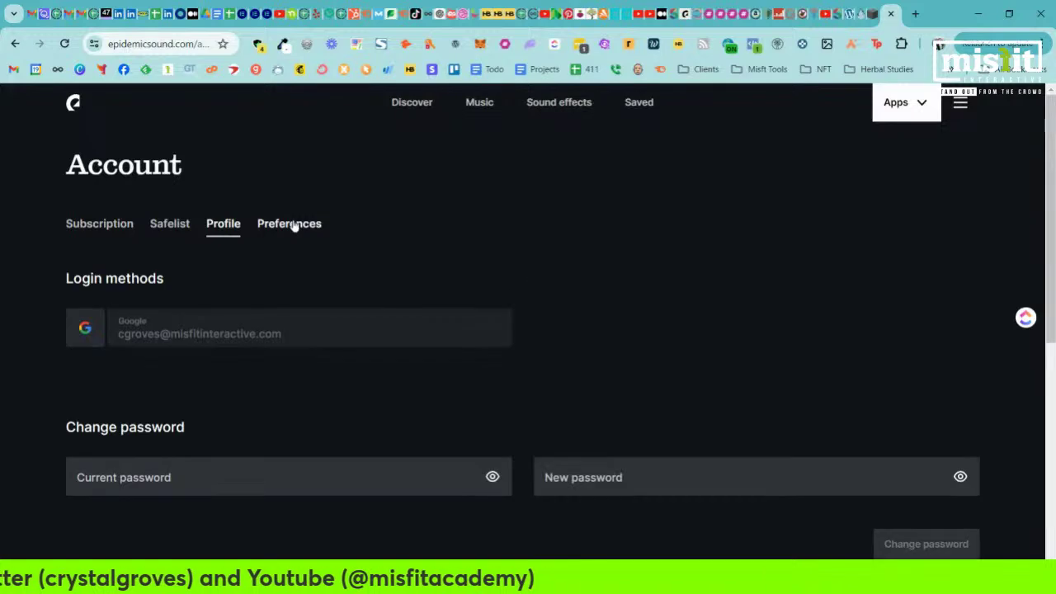
scroll(295, 224, down, 5)
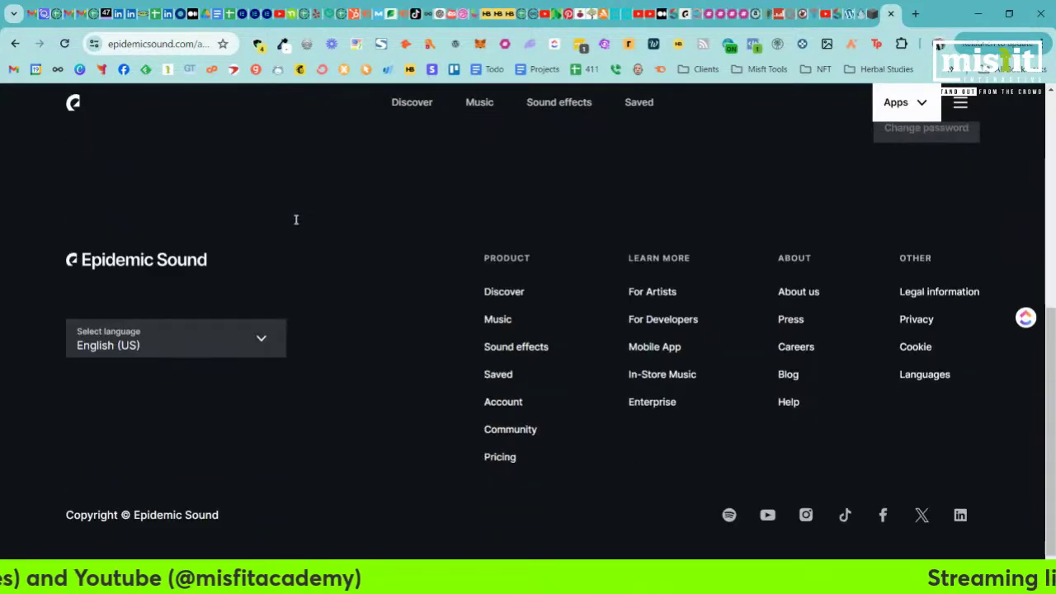
scroll(296, 219, up, 5)
click(299, 224)
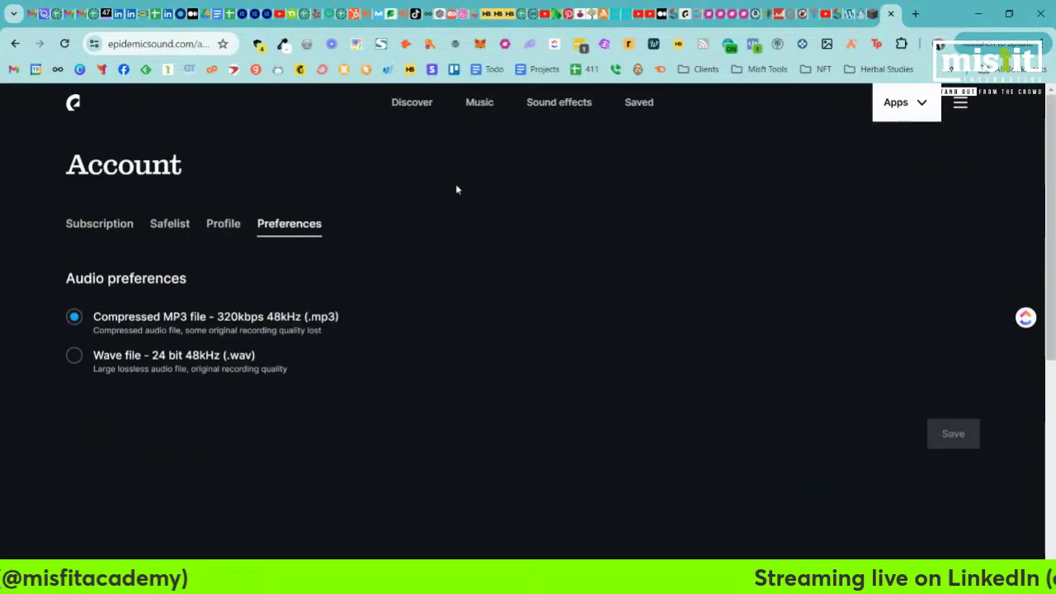
click(479, 106)
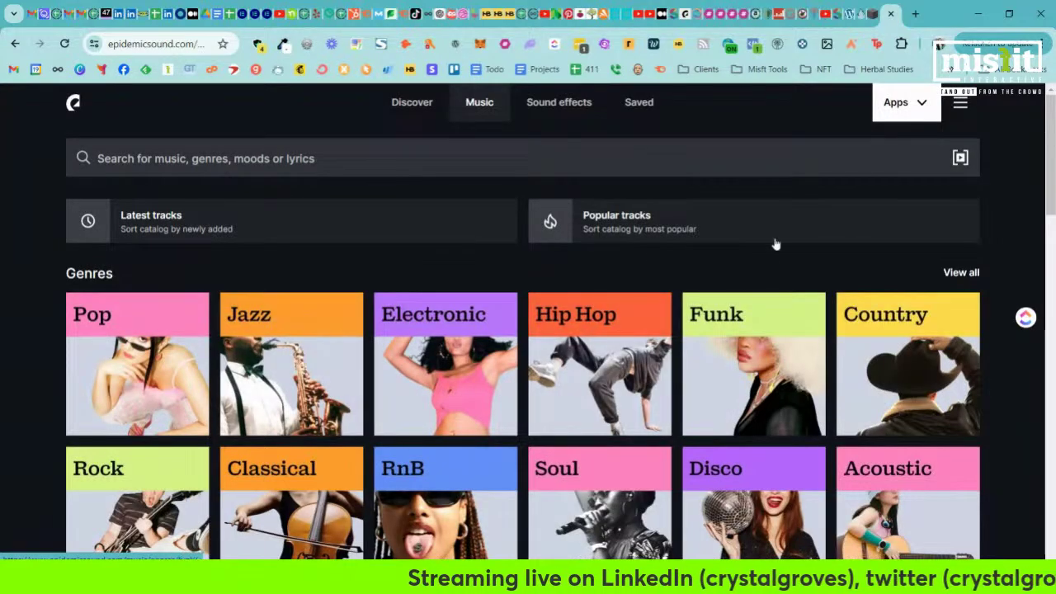
Open the Electronic genre in the music catalog and look through its track list
scroll(558, 213, down, 7)
scroll(558, 213, up, 7)
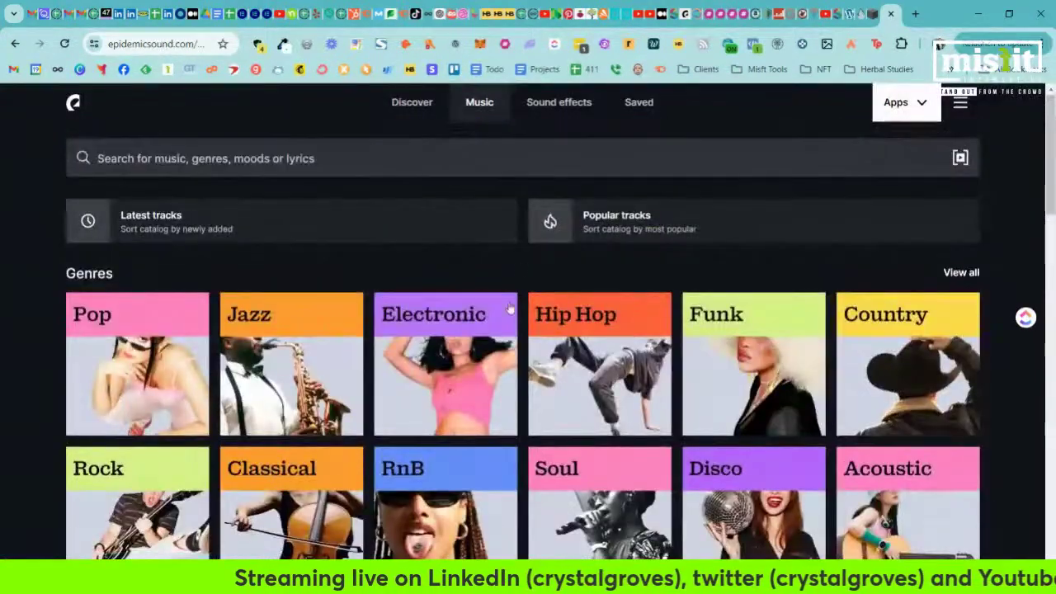
click(452, 384)
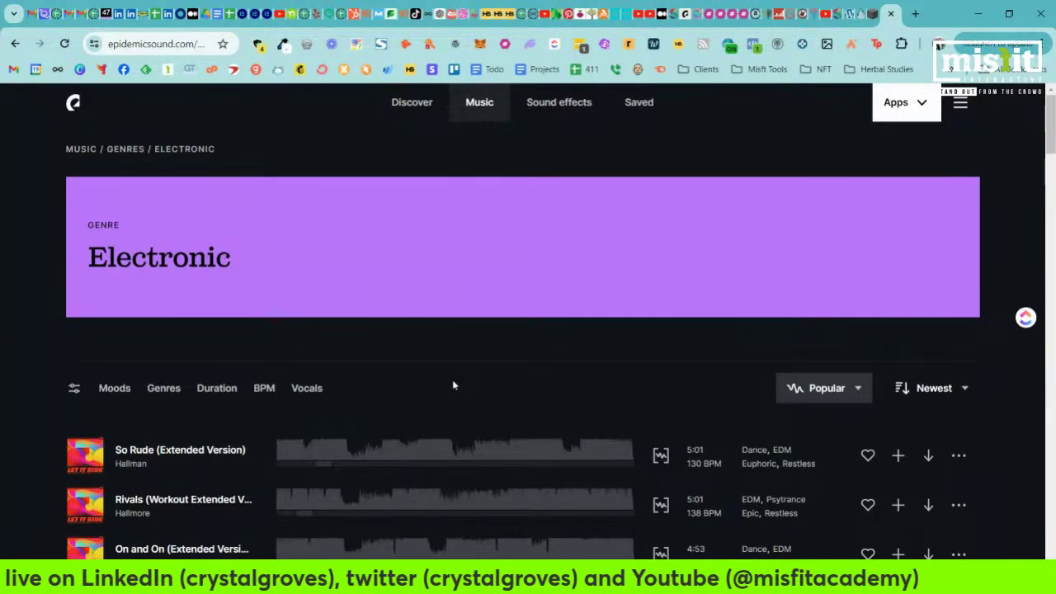
scroll(281, 273, down, 3)
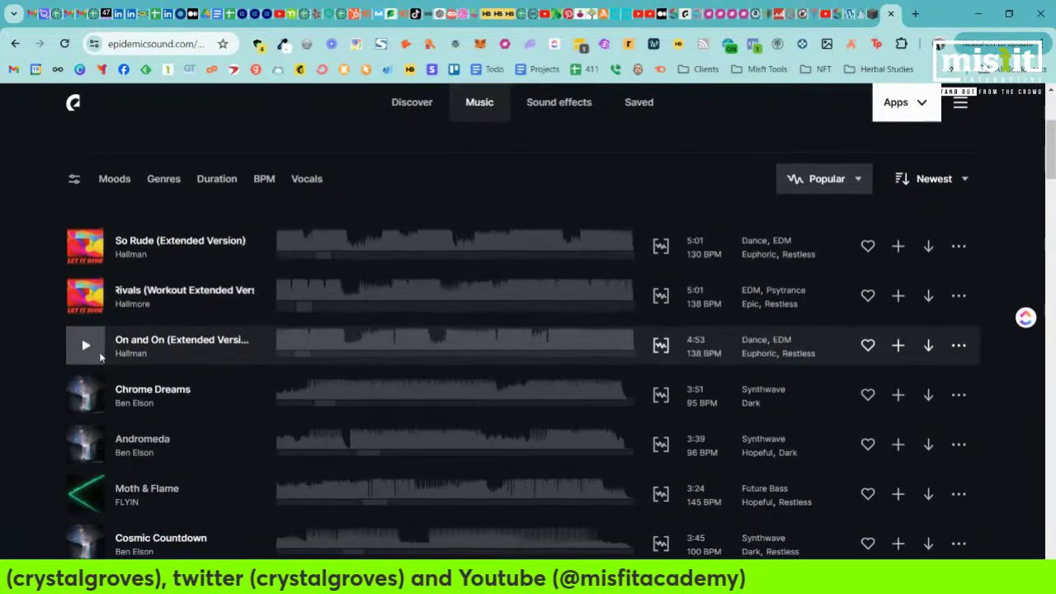
scroll(100, 355, down, 4)
scroll(100, 345, down, 3)
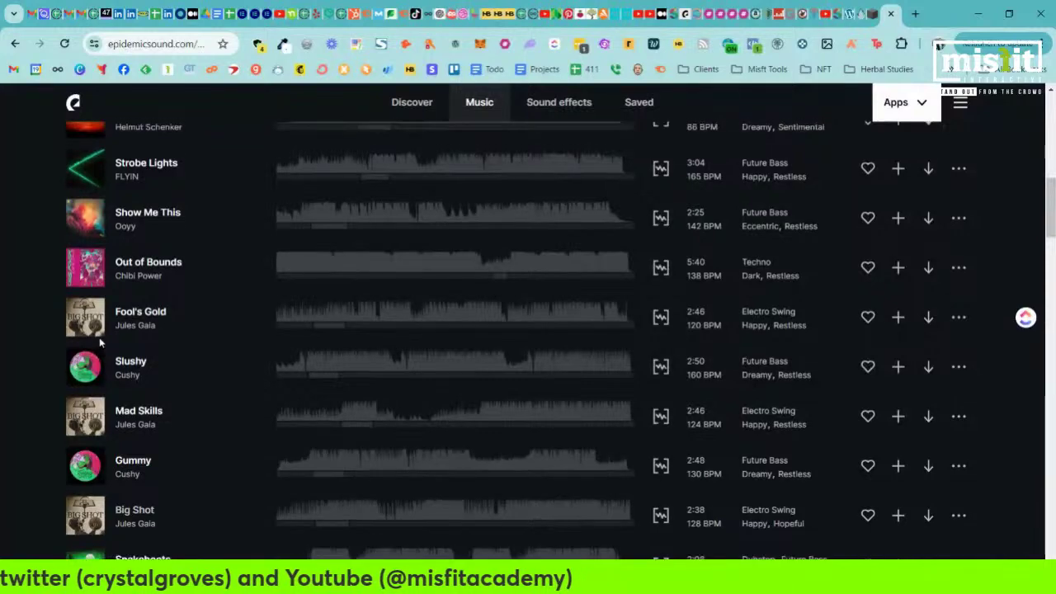
Filter the Electronic tracks by the Laid Back mood
scroll(98, 338, up, 10)
click(124, 397)
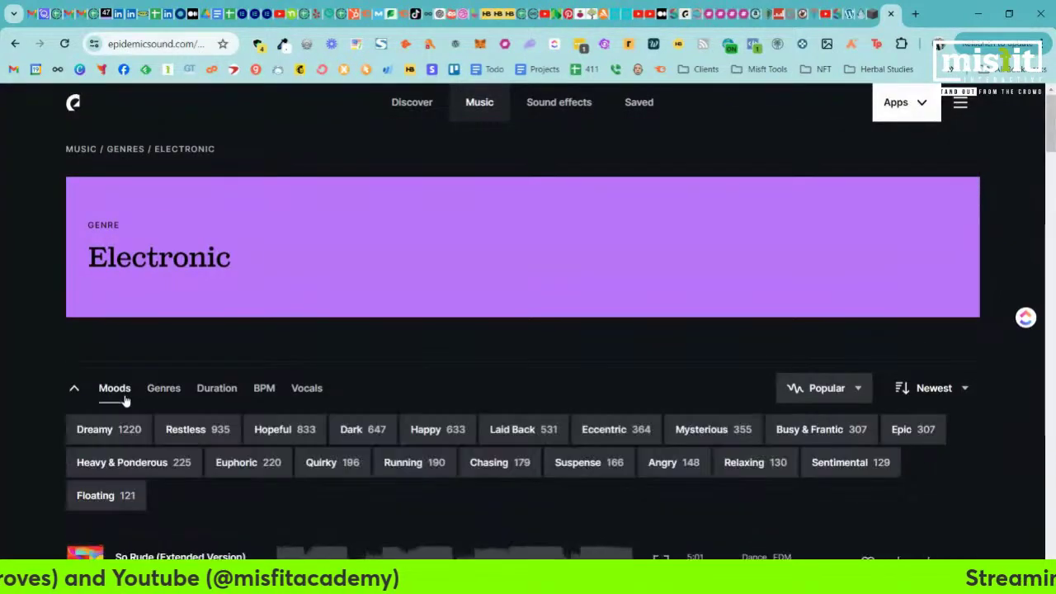
scroll(287, 302, down, 1)
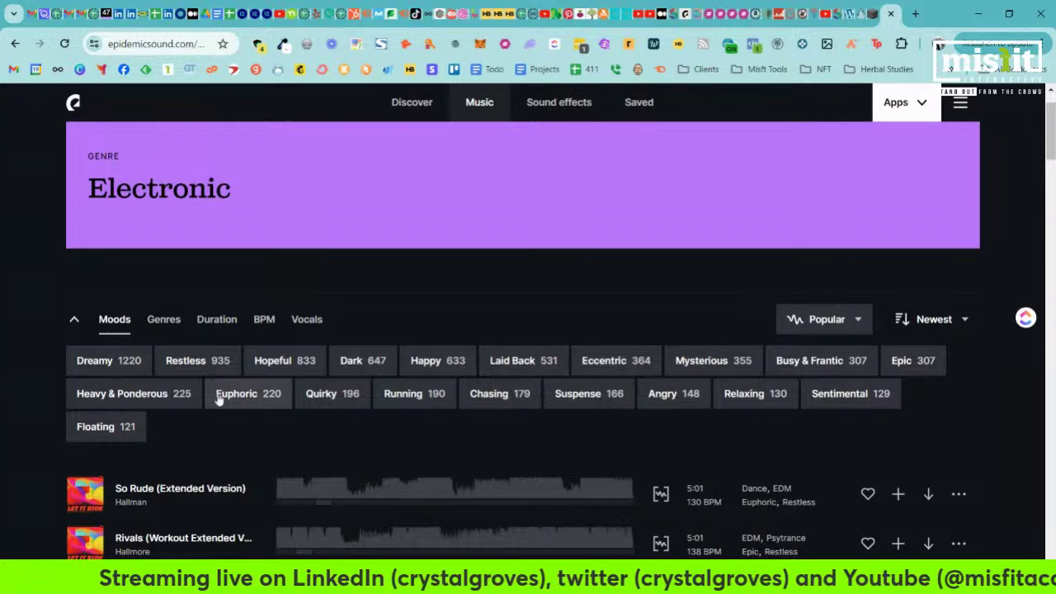
click(495, 360)
scroll(91, 424, down, 2)
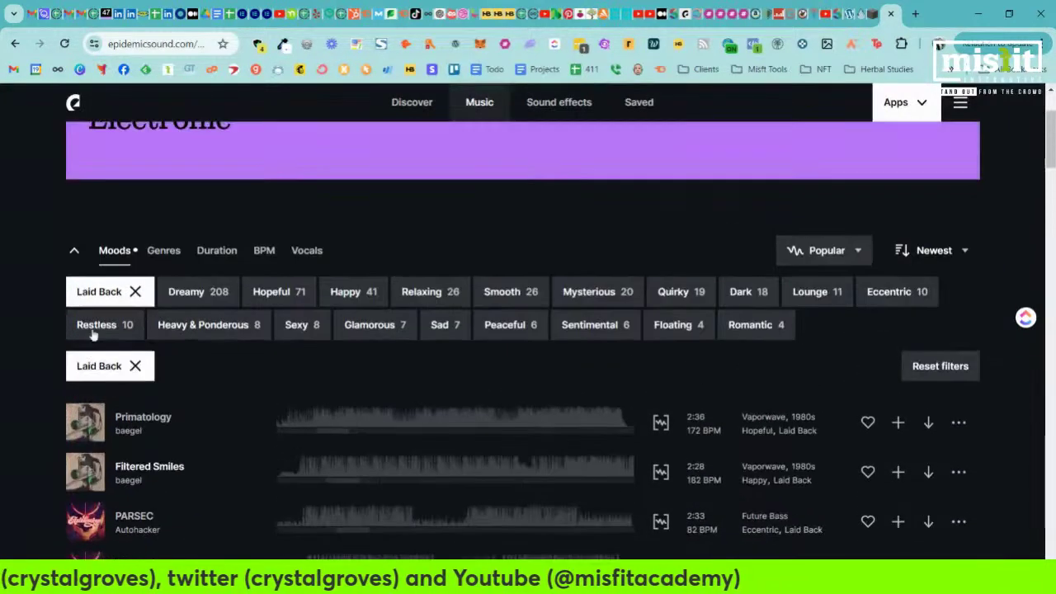
Preview the tracks Primatology, Filtered Smiles and PARSEC from the Laid Back results
scroll(87, 330, up, 3)
click(74, 425)
scroll(74, 413, down, 1)
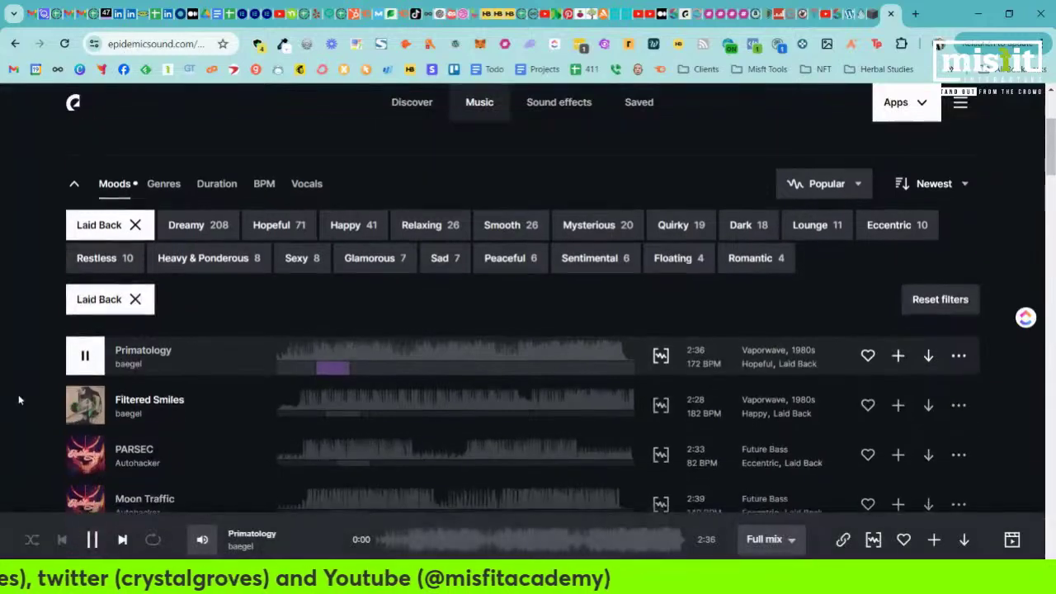
scroll(74, 388, down, 2)
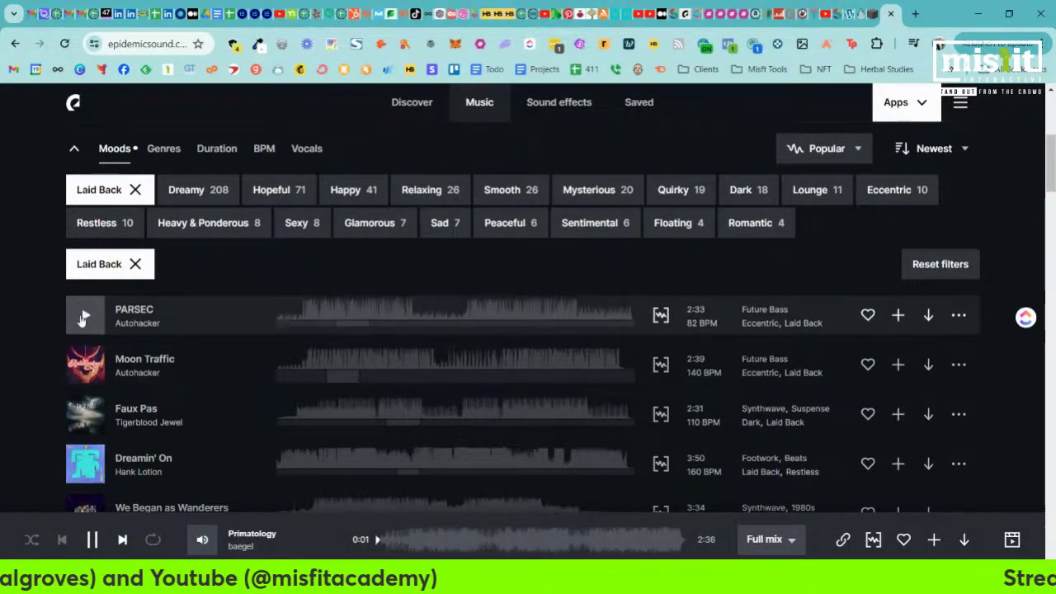
scroll(66, 378, up, 2)
click(69, 418)
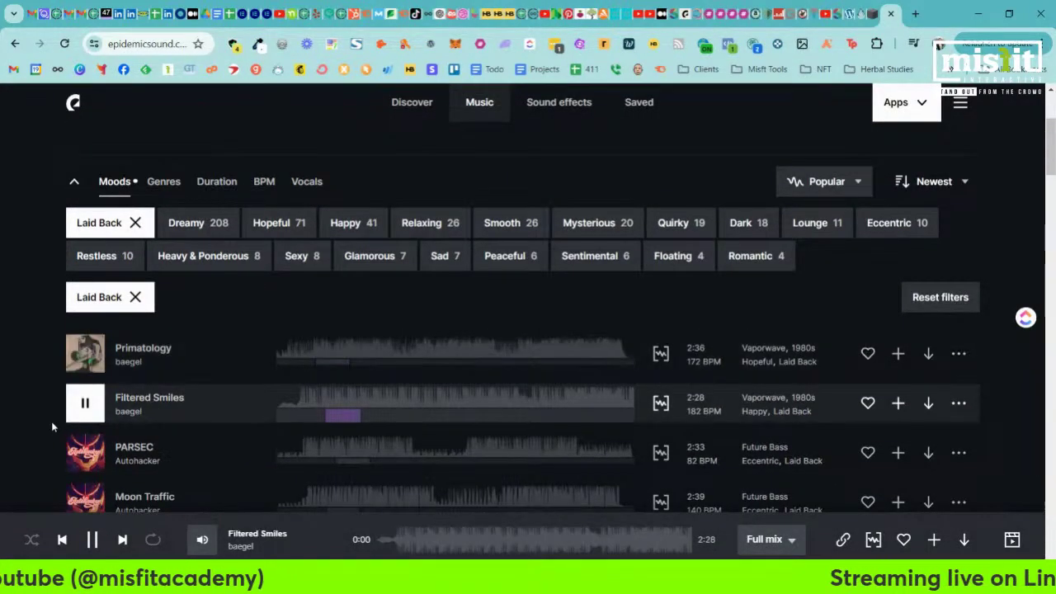
click(86, 453)
scroll(156, 404, down, 1)
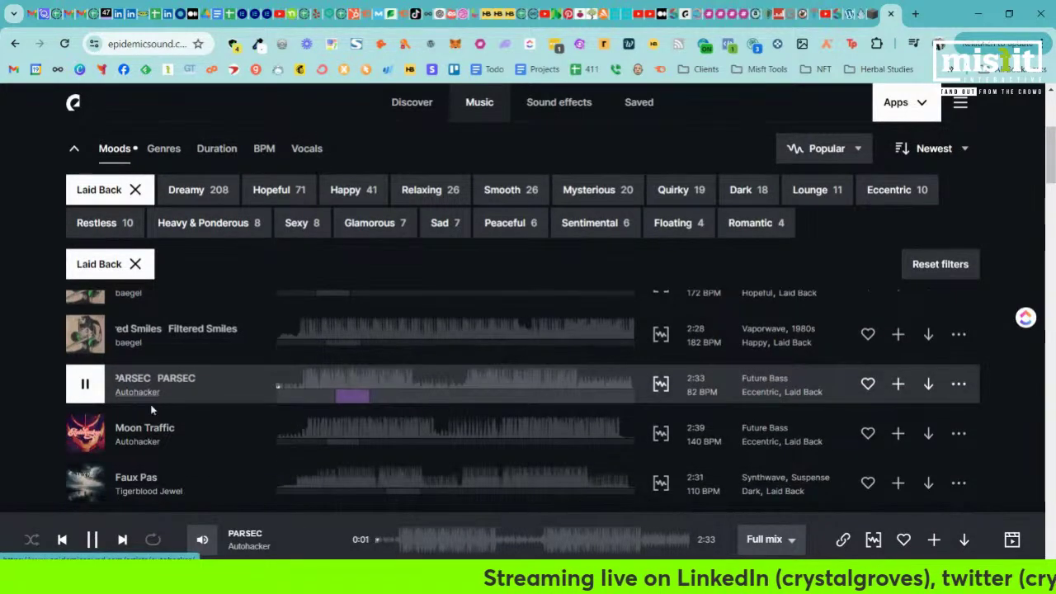
Preview the tracks Moon Traffic, Faux Pas and Dreamin' On
click(177, 404)
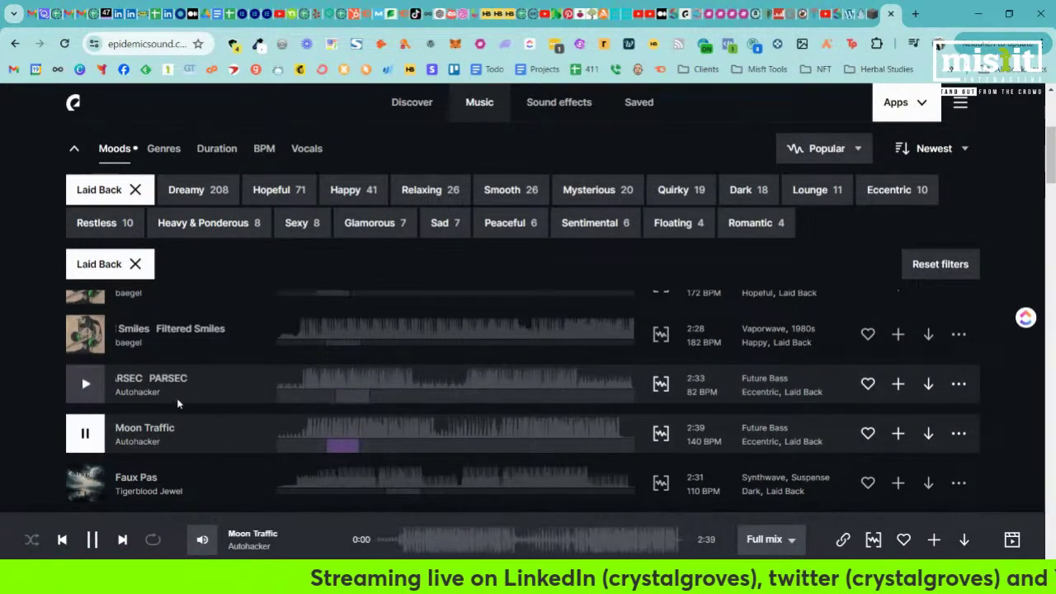
scroll(176, 401, down, 2)
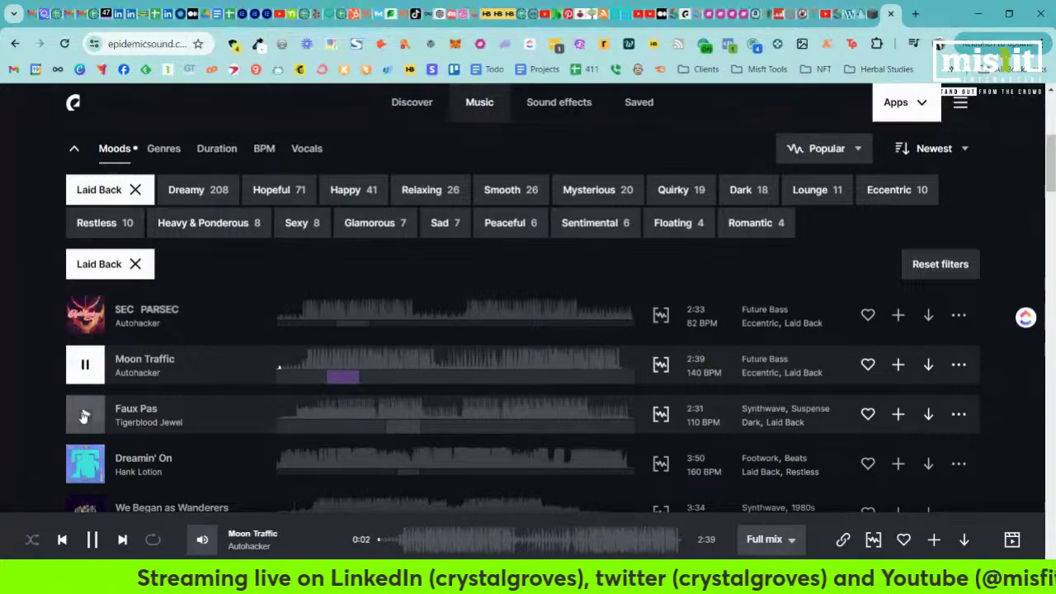
click(82, 415)
scroll(156, 395, down, 2)
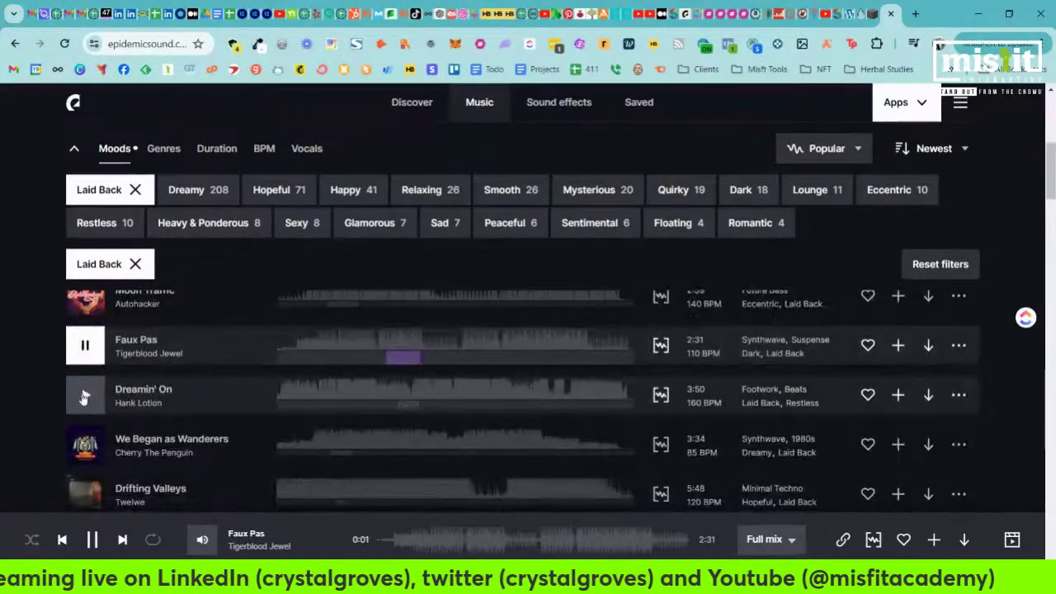
click(159, 397)
scroll(160, 400, down, 2)
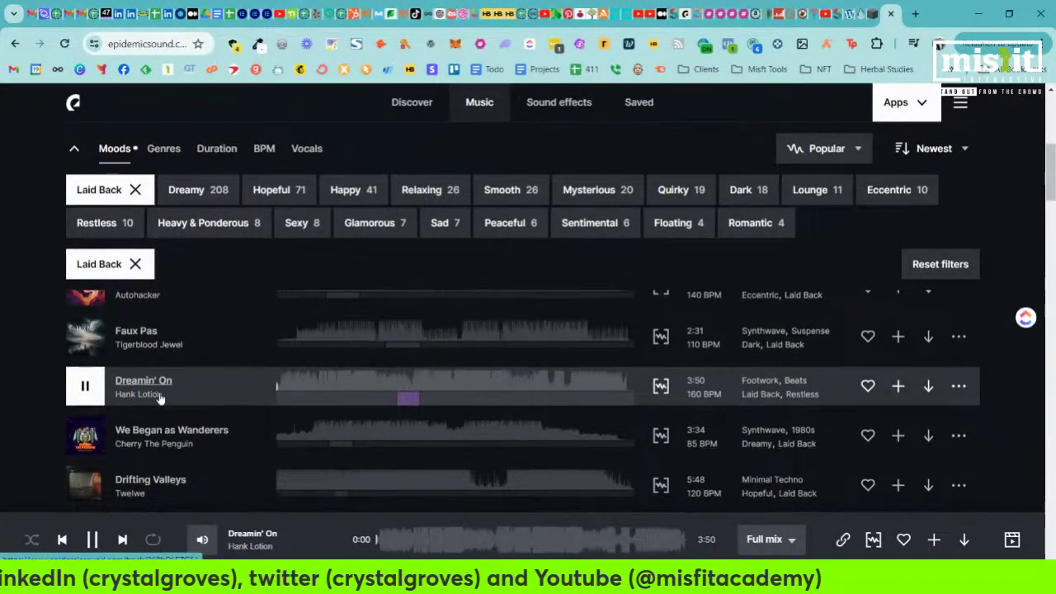
Preview the tracks We Began as Wanderers, Drifting Valleys and Midnattssol
click(87, 377)
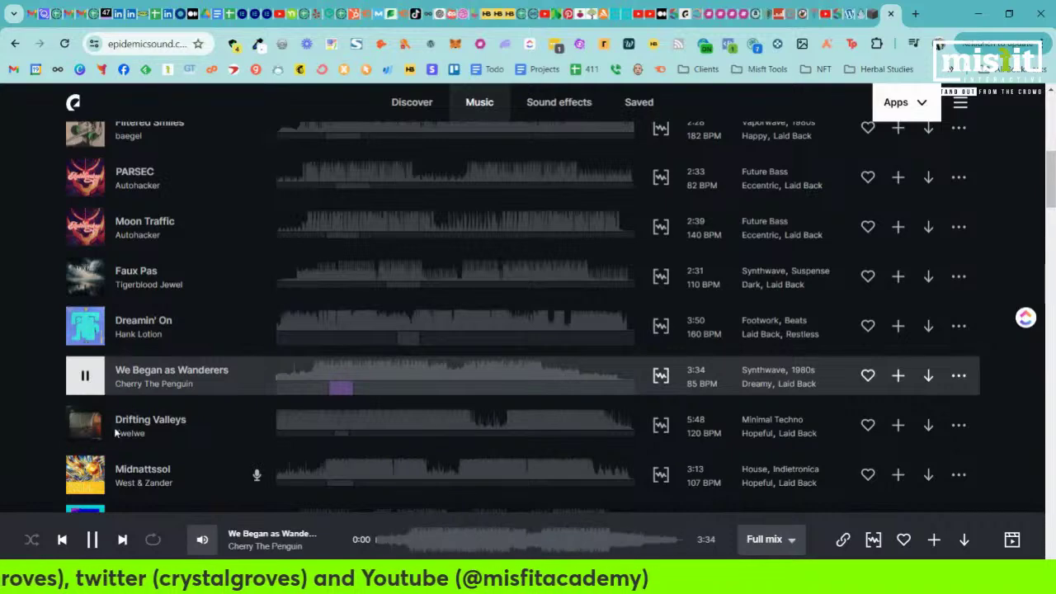
click(85, 425)
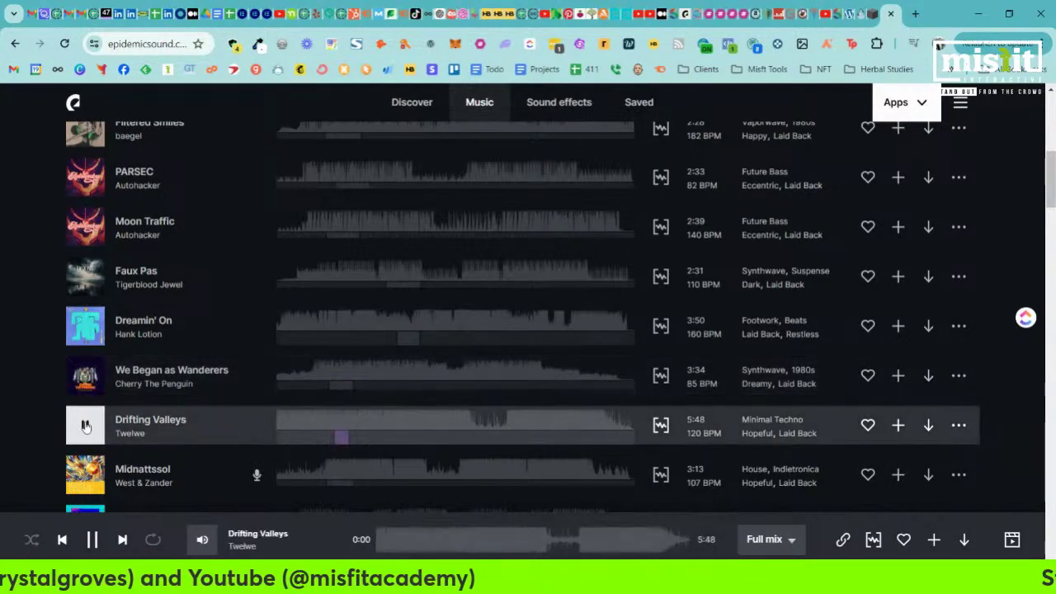
scroll(85, 425, down, 2)
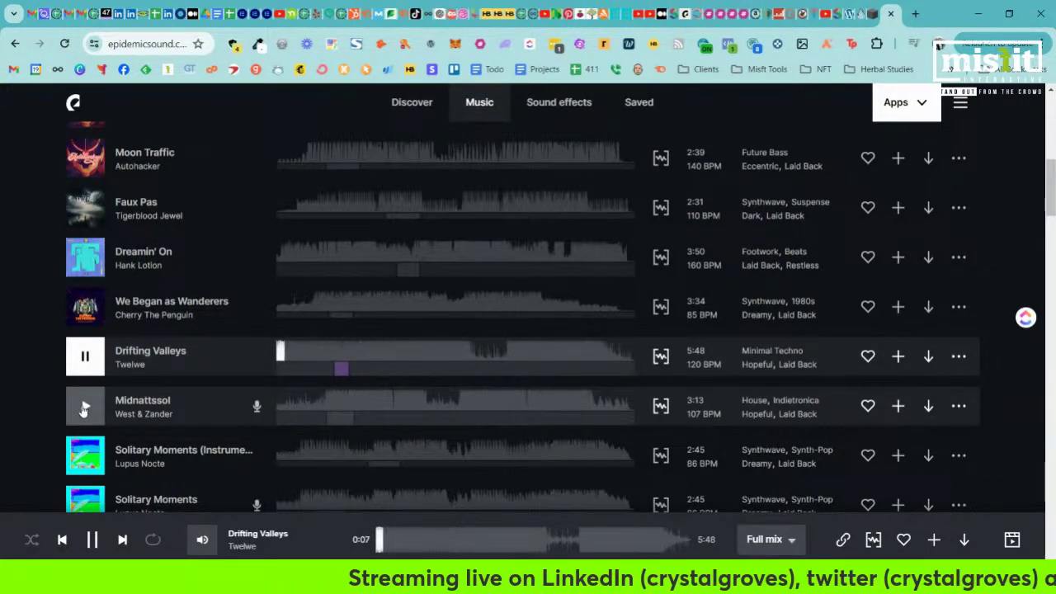
click(84, 407)
scroll(85, 405, down, 2)
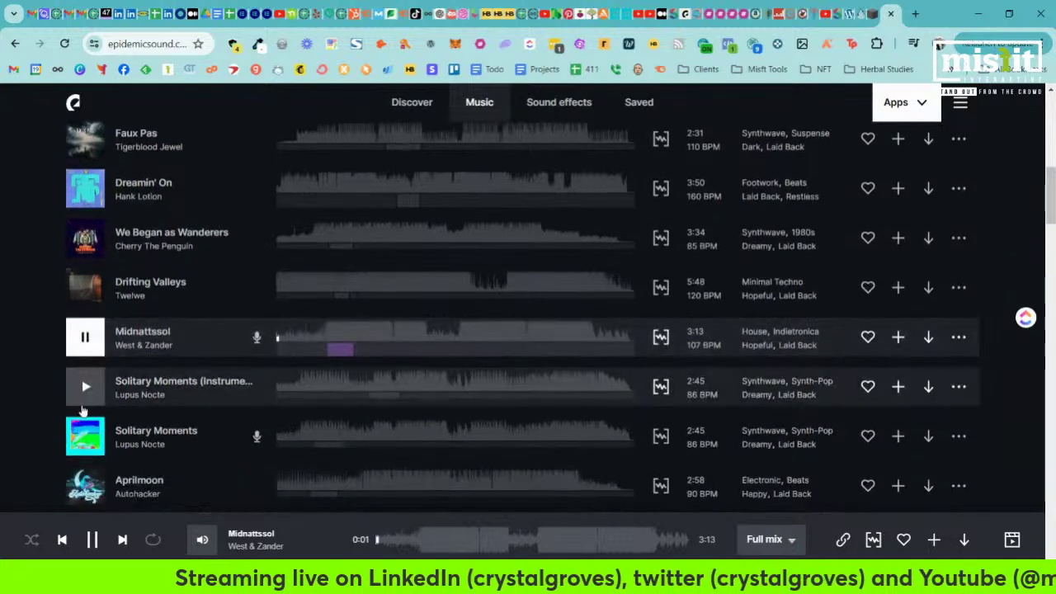
Preview the instrumental and vocal versions of Solitary Moments, followed by the track Aprilmoon
click(86, 391)
scroll(87, 393, down, 2)
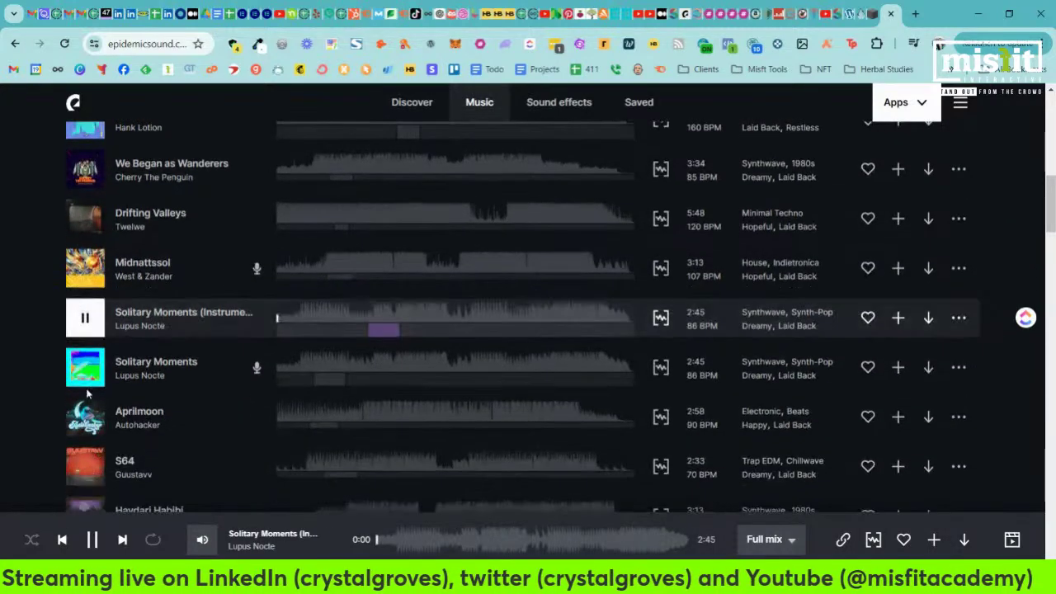
click(85, 369)
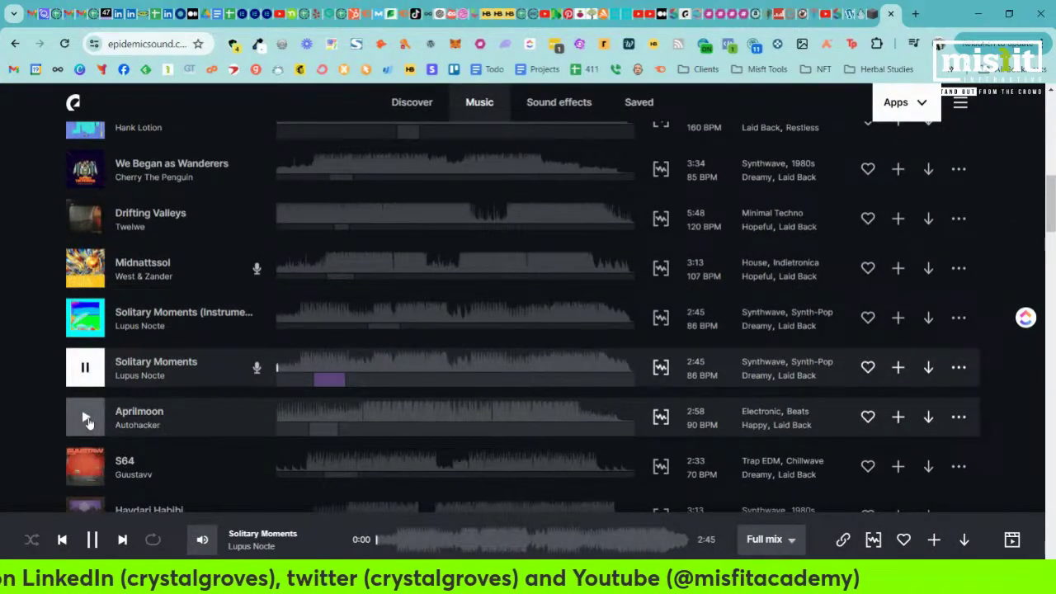
click(85, 416)
scroll(86, 399, down, 2)
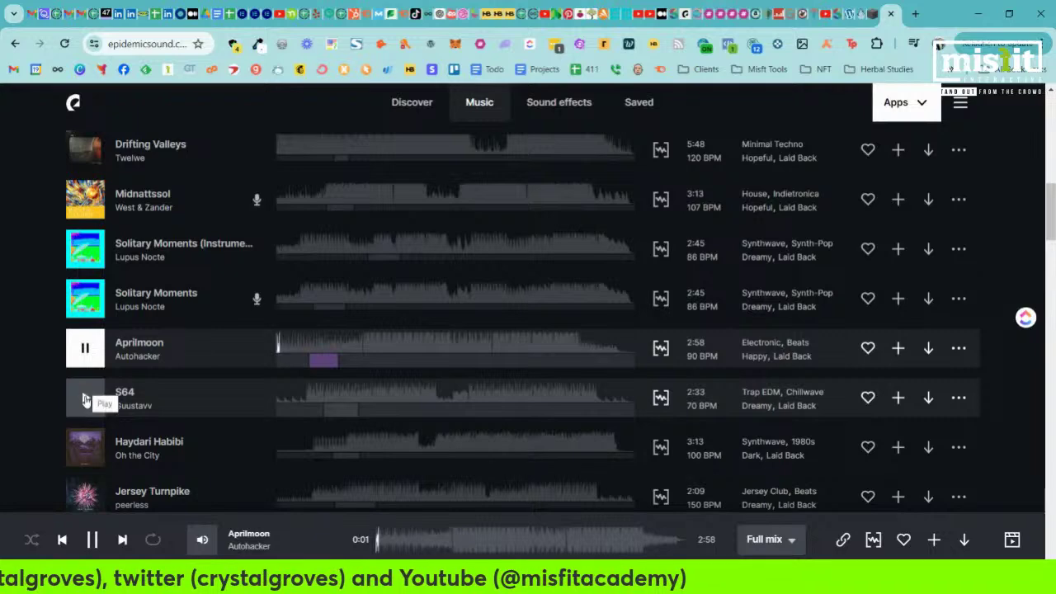
Preview the tracks S64, Haydari Habibi, Jersey Turnpike and the instrumental version of ANY-BODY
click(85, 398)
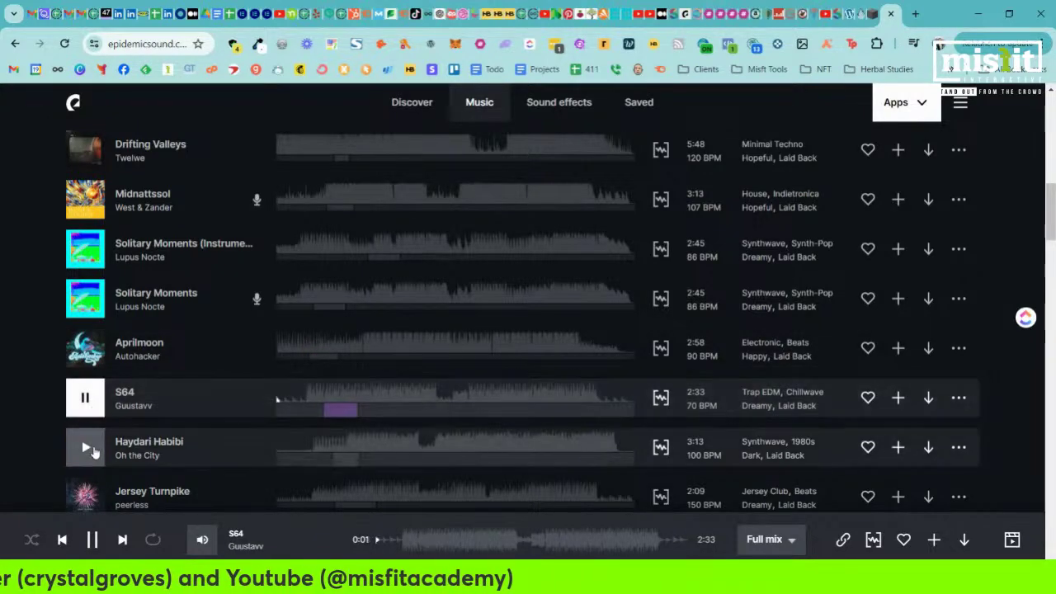
click(86, 446)
scroll(89, 438, down, 2)
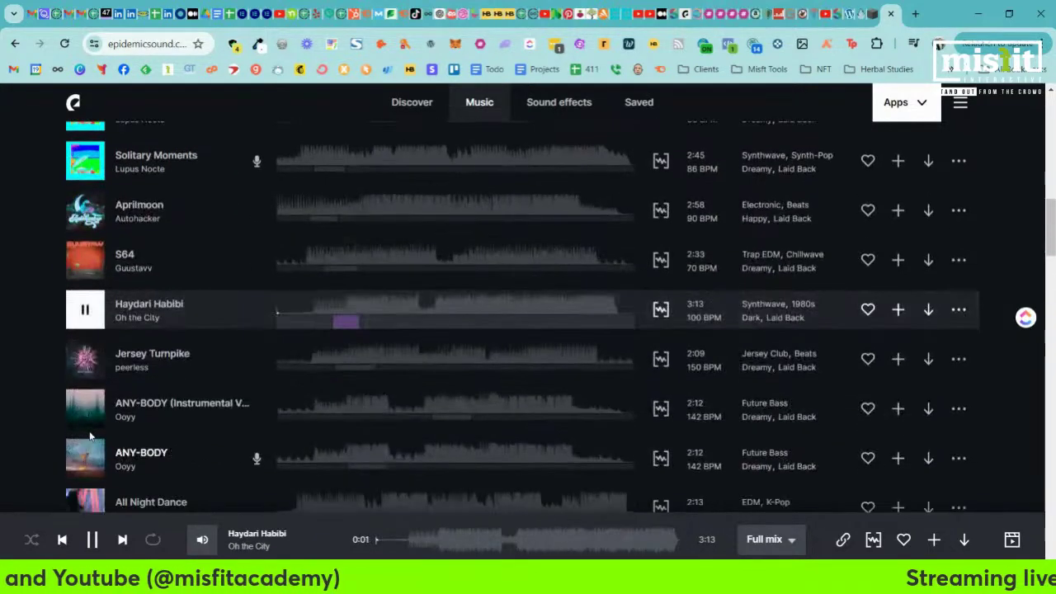
click(84, 359)
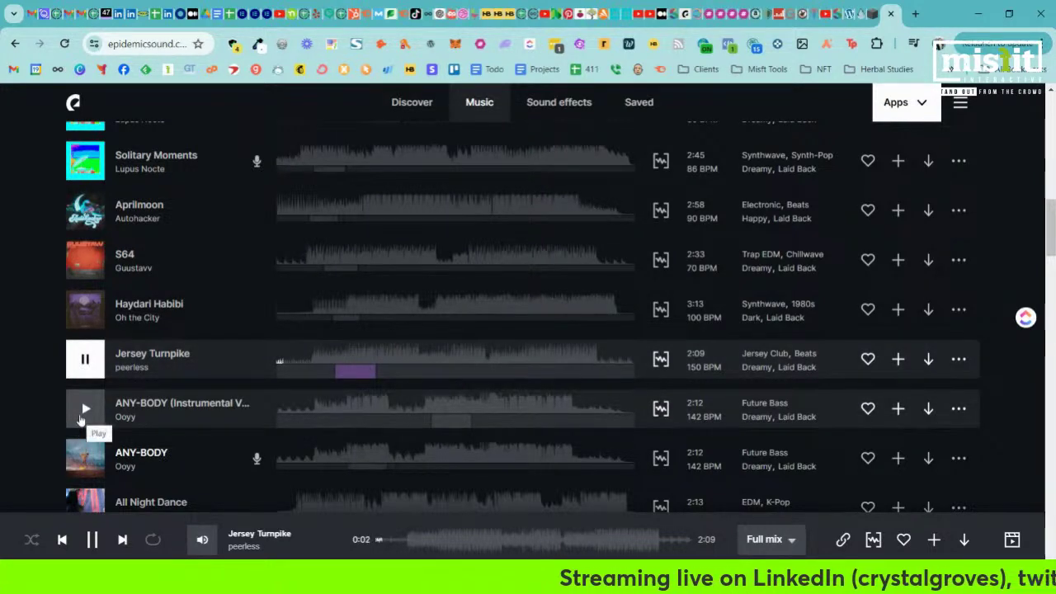
click(83, 412)
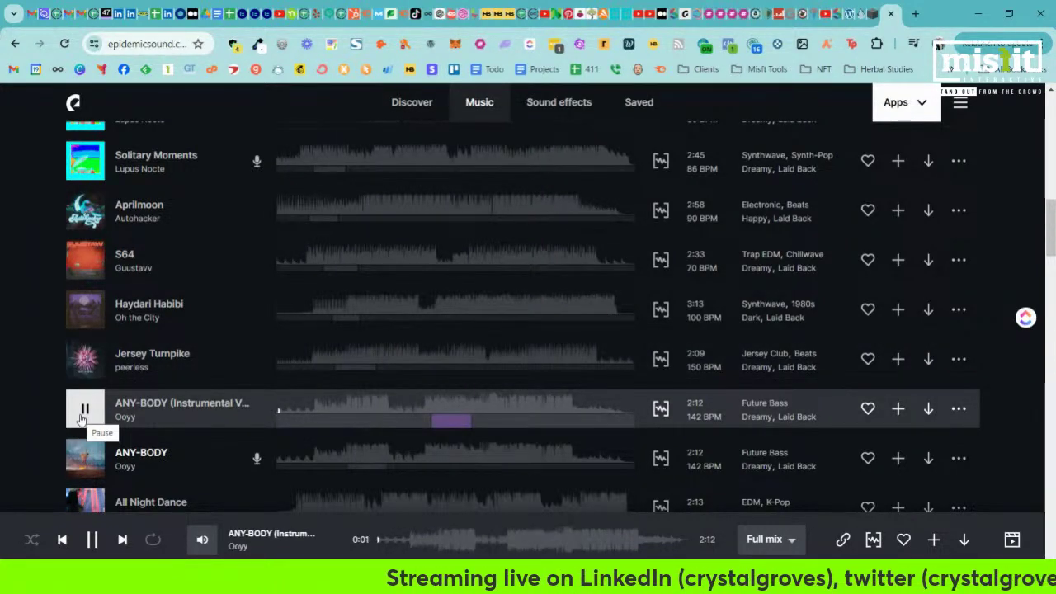
Preview the vocal version of ANY-BODY and the tracks All Night Dance and Wide Receiver
click(79, 460)
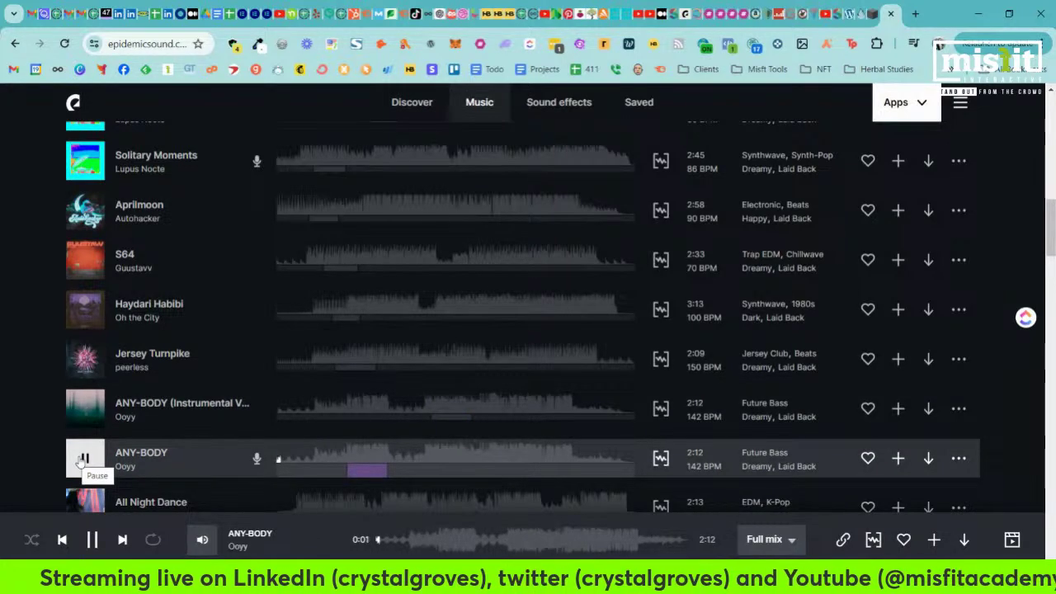
scroll(99, 438, down, 1)
click(84, 442)
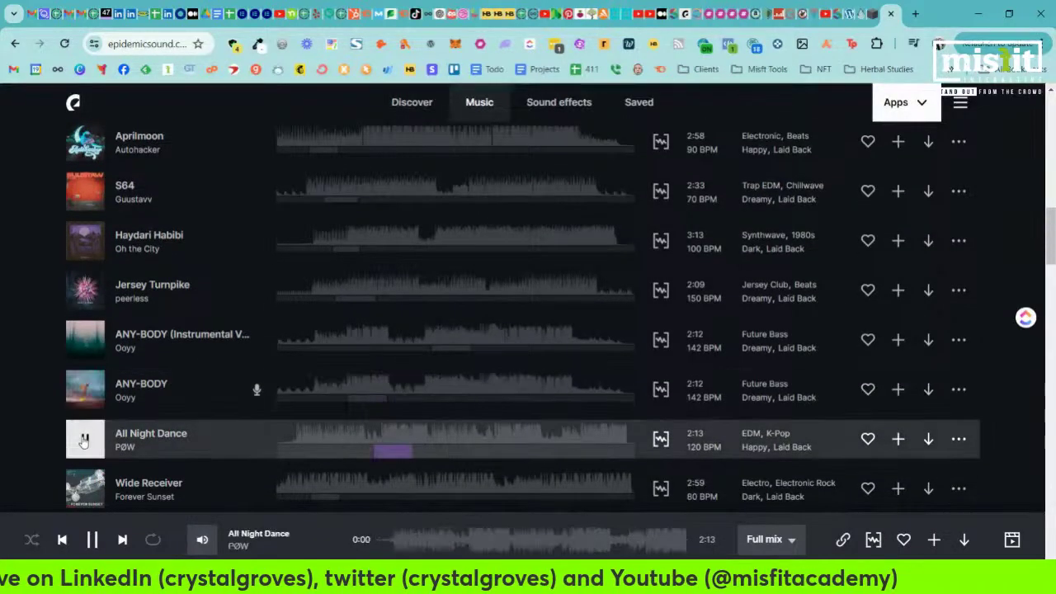
scroll(84, 442, down, 2)
click(84, 351)
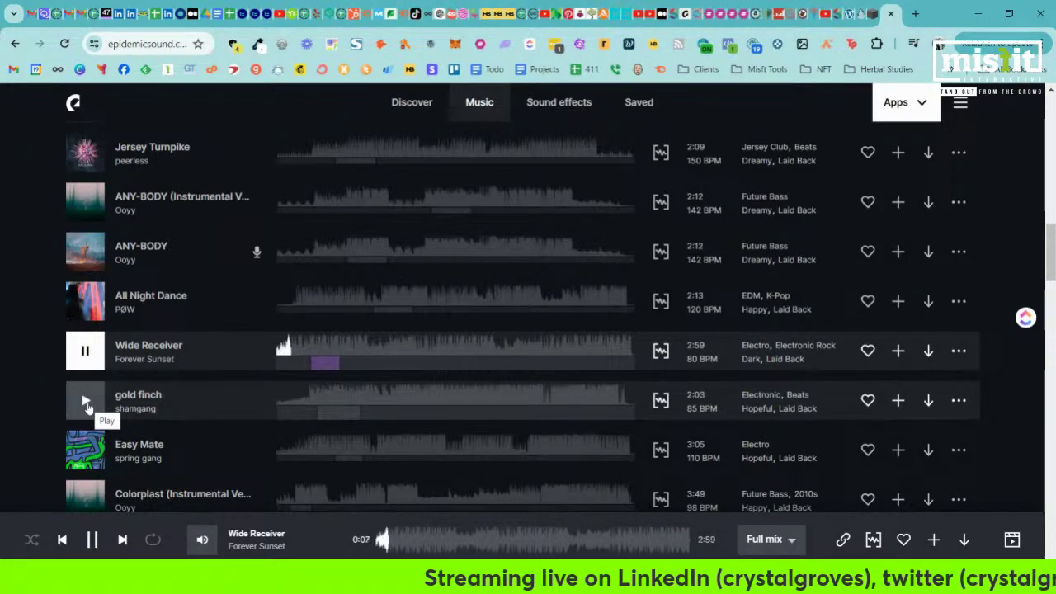
Preview the tracks gold finch, Easy Mate and the instrumental version of Colorplast
click(85, 402)
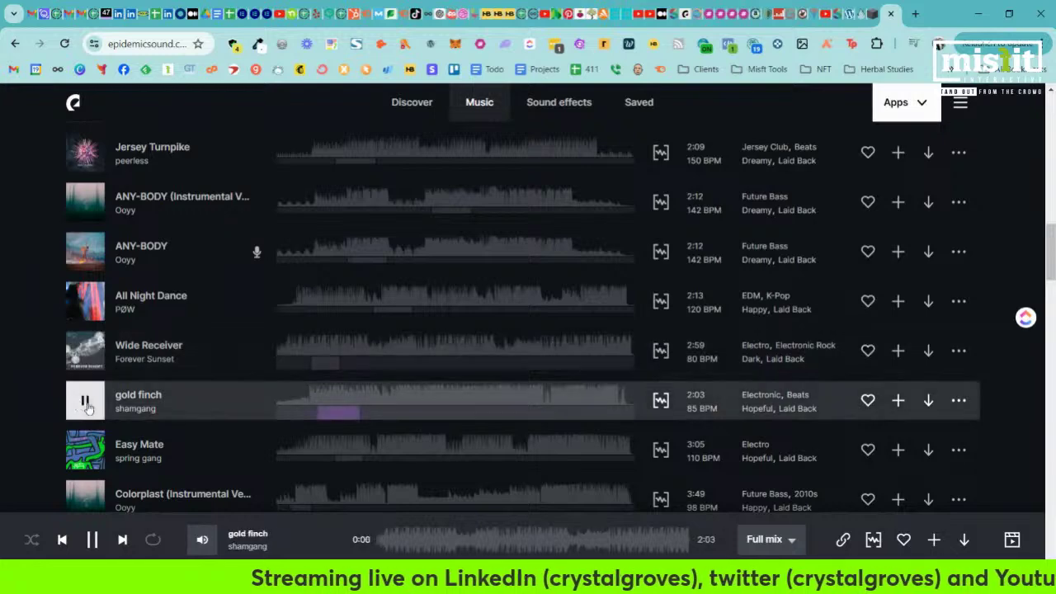
scroll(40, 400, down, 1)
scroll(40, 395, down, 2)
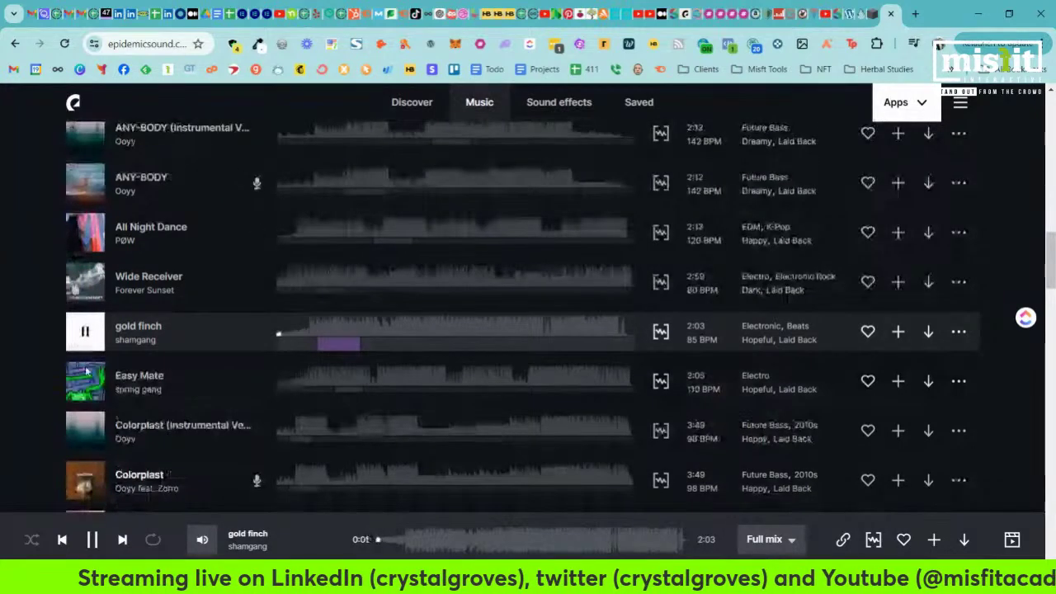
click(85, 380)
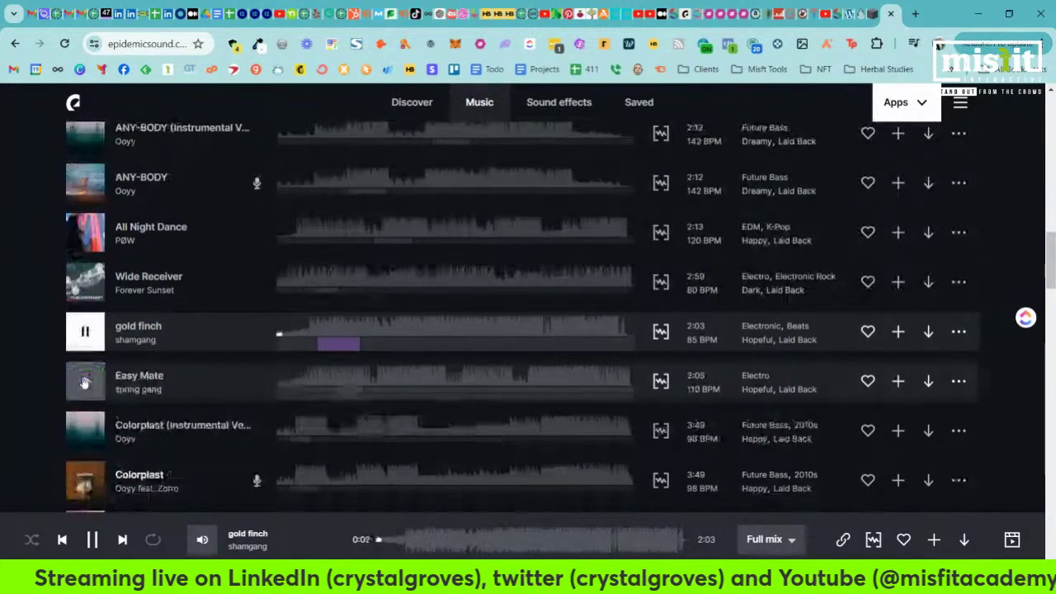
click(86, 430)
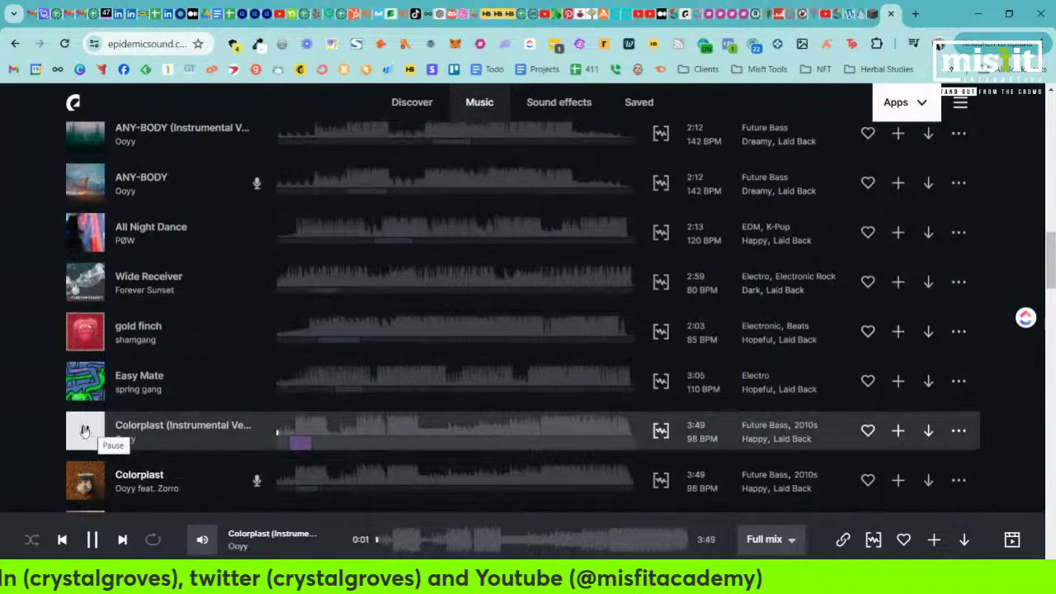
Pause the playing track and remove the Laid Back mood filter from the Electronic list
click(84, 430)
scroll(82, 428, up, 10)
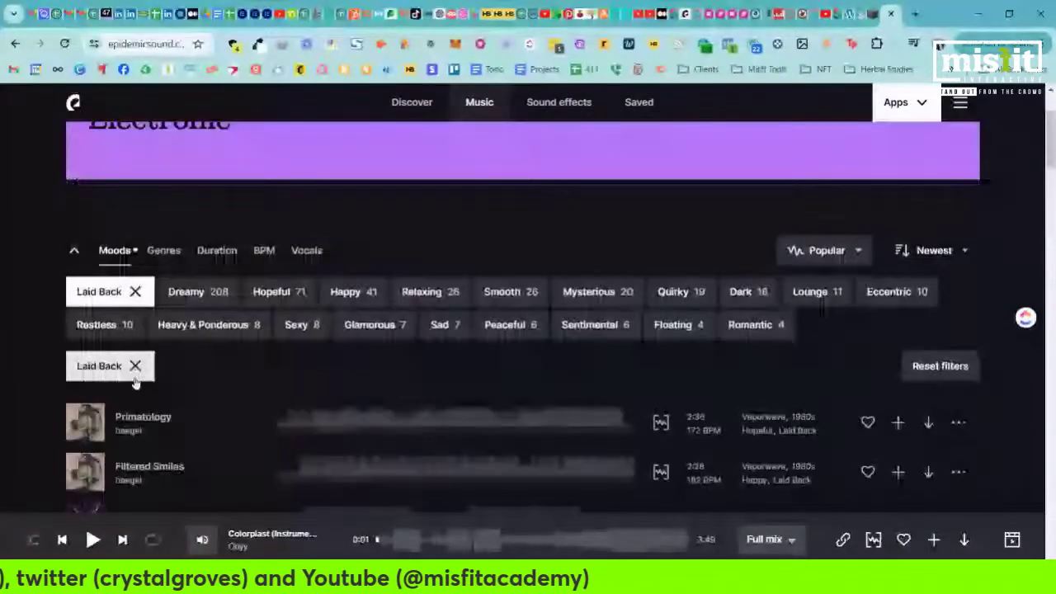
click(134, 375)
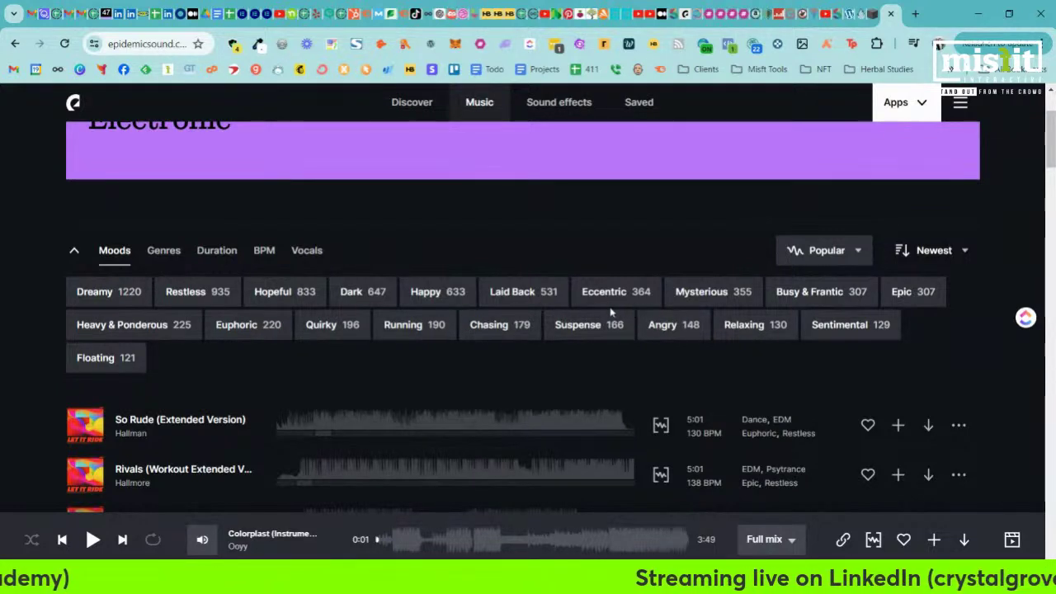
Filter the Electronic list by the Hopeful mood and preview the track Andromeda
click(255, 297)
scroll(12, 419, down, 2)
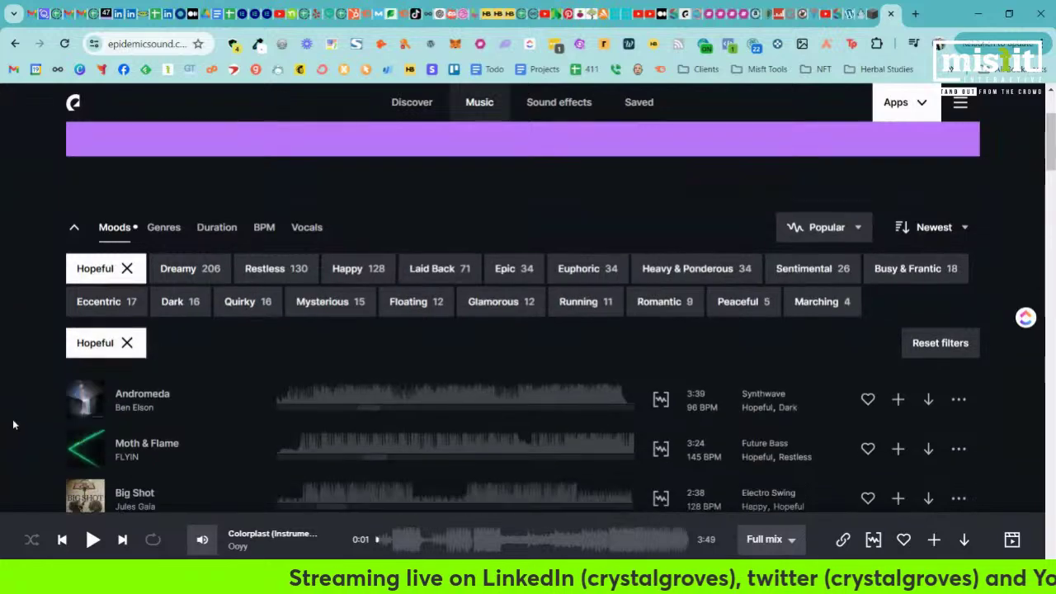
scroll(69, 340, up, 2)
click(85, 422)
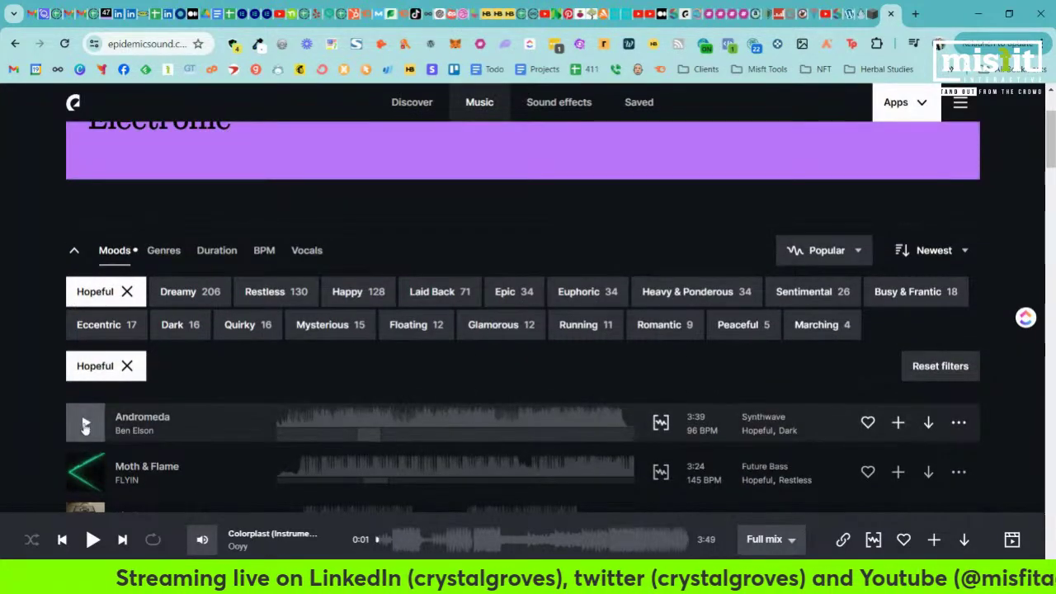
scroll(26, 402, down, 2)
scroll(25, 402, up, 2)
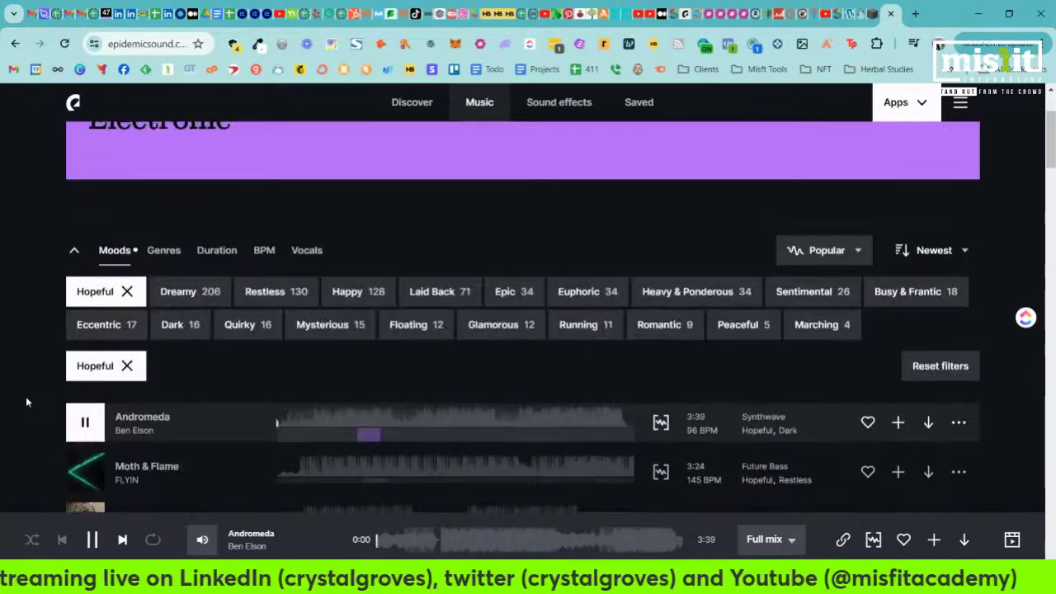
Preview the tracks Moth & Flame, Big Shot and Past Life Limbo, pausing playback after the last one
click(87, 472)
scroll(79, 458, down, 1)
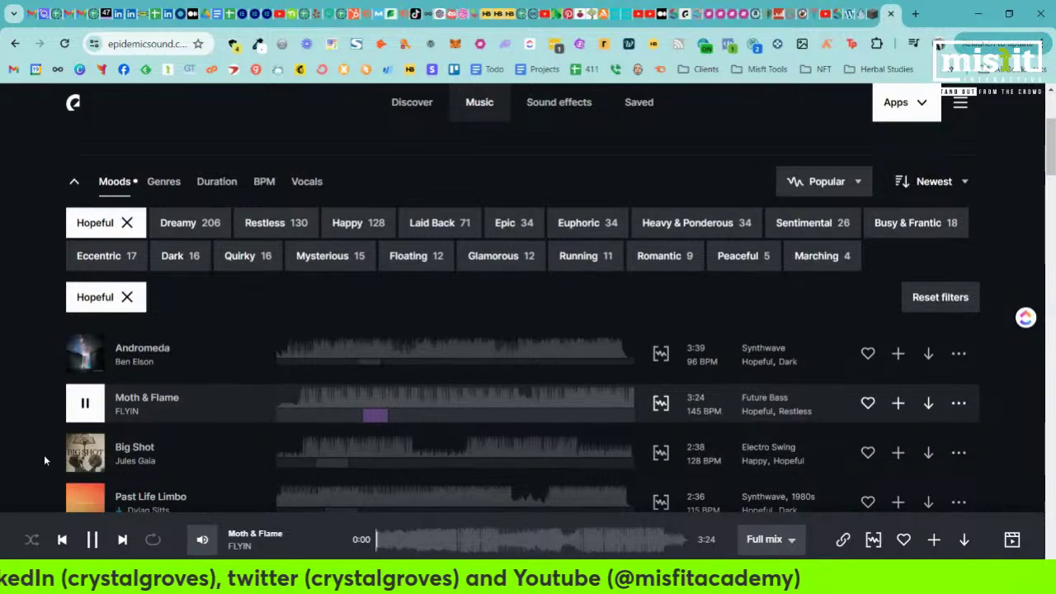
scroll(74, 423, down, 1)
click(84, 396)
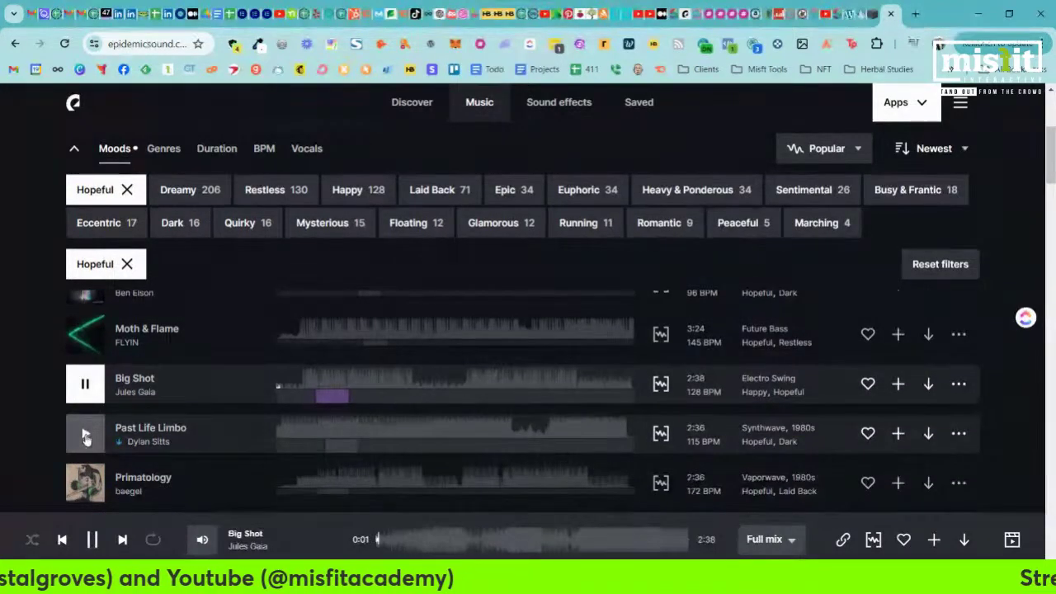
click(85, 430)
scroll(137, 443, down, 1)
scroll(99, 425, down, 1)
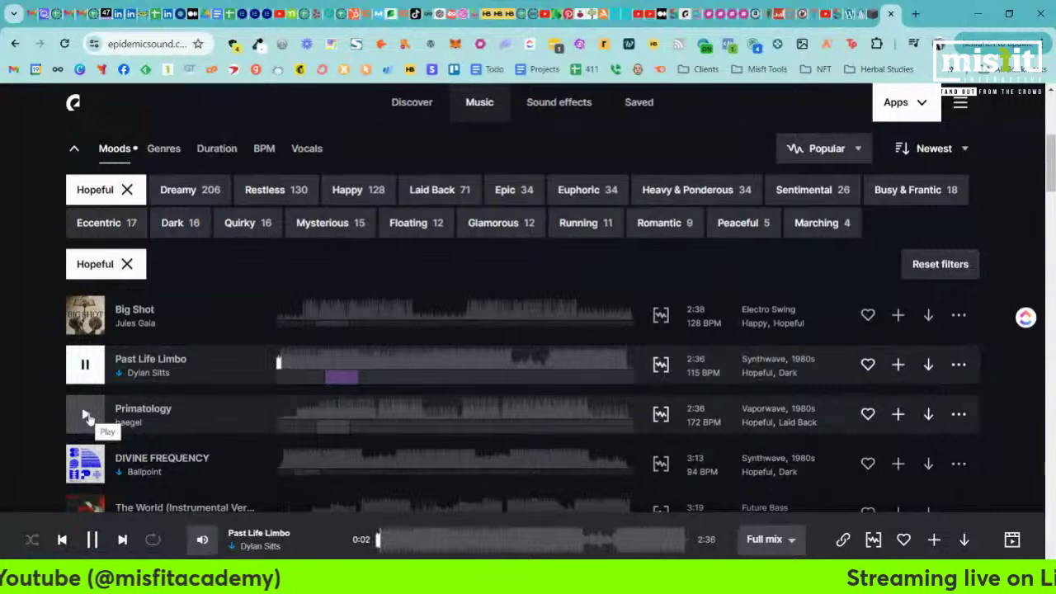
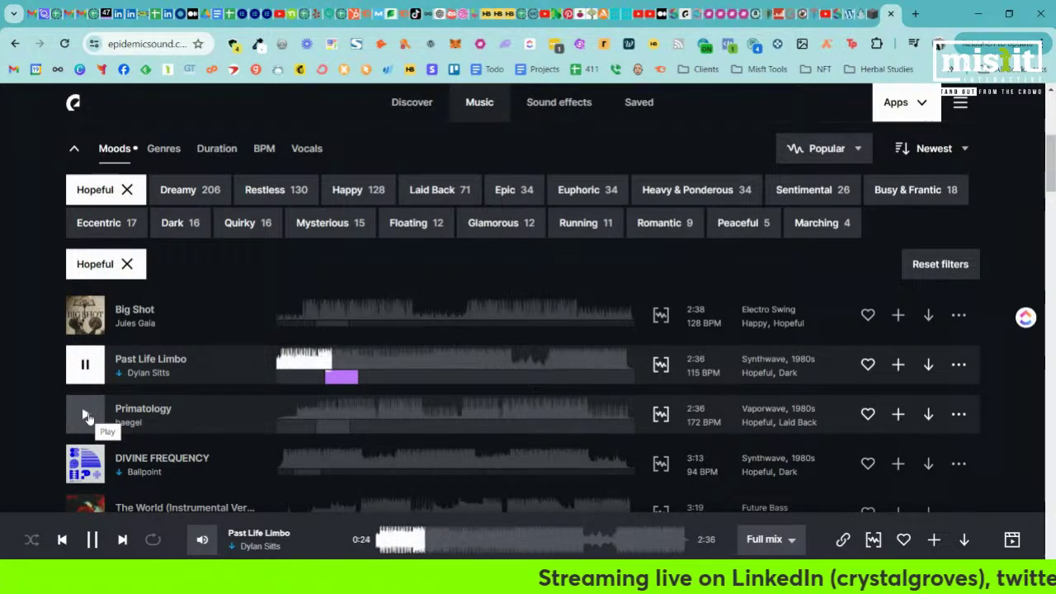
click(84, 364)
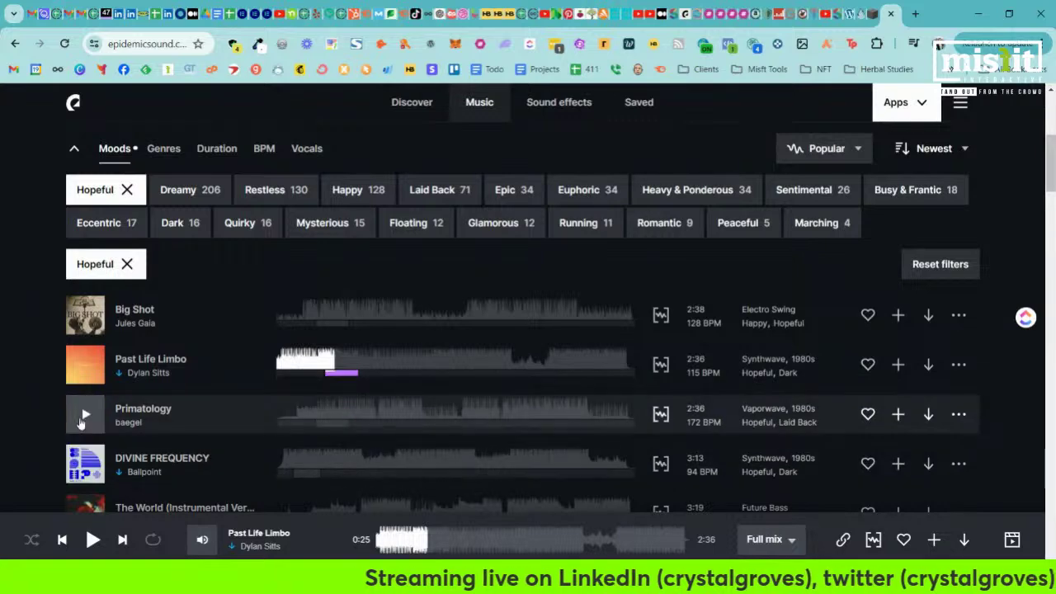
Preview the tracks Primatology and DIVINE FREQUENCY, and pause the latter
click(83, 416)
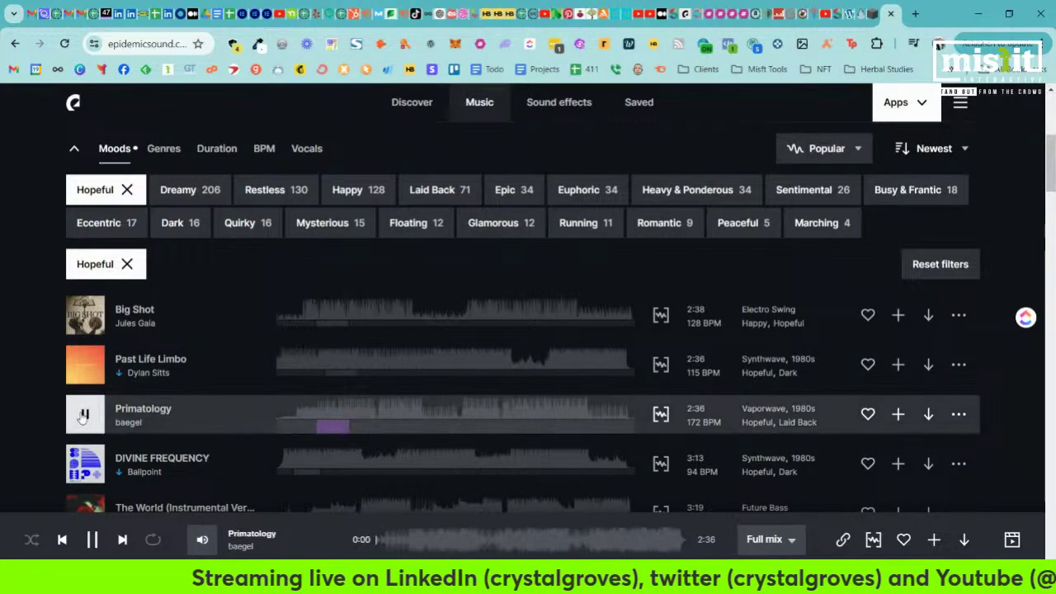
scroll(82, 419, down, 1)
click(83, 396)
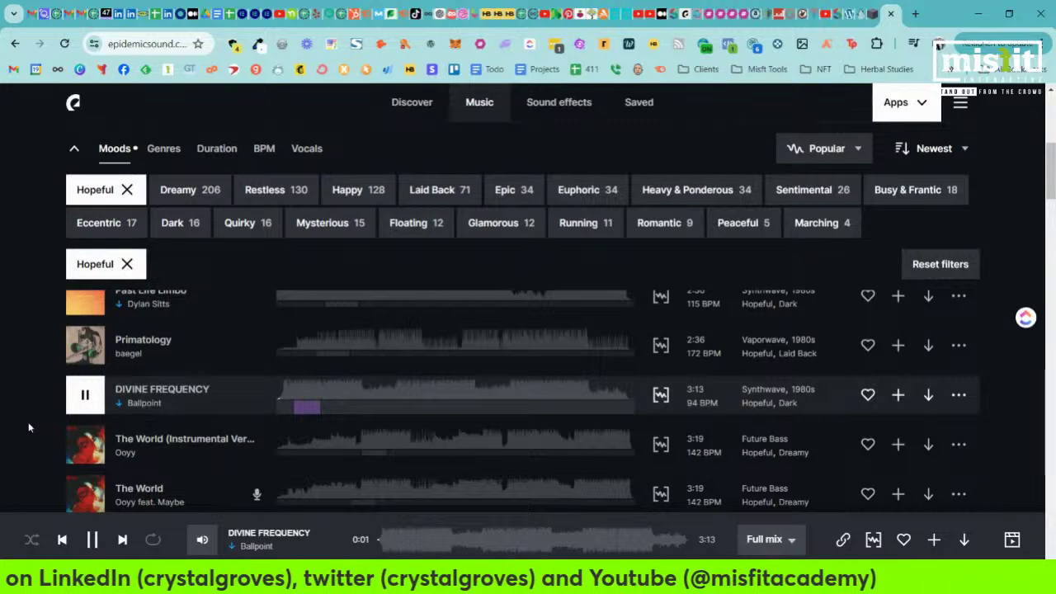
scroll(84, 397, down, 3)
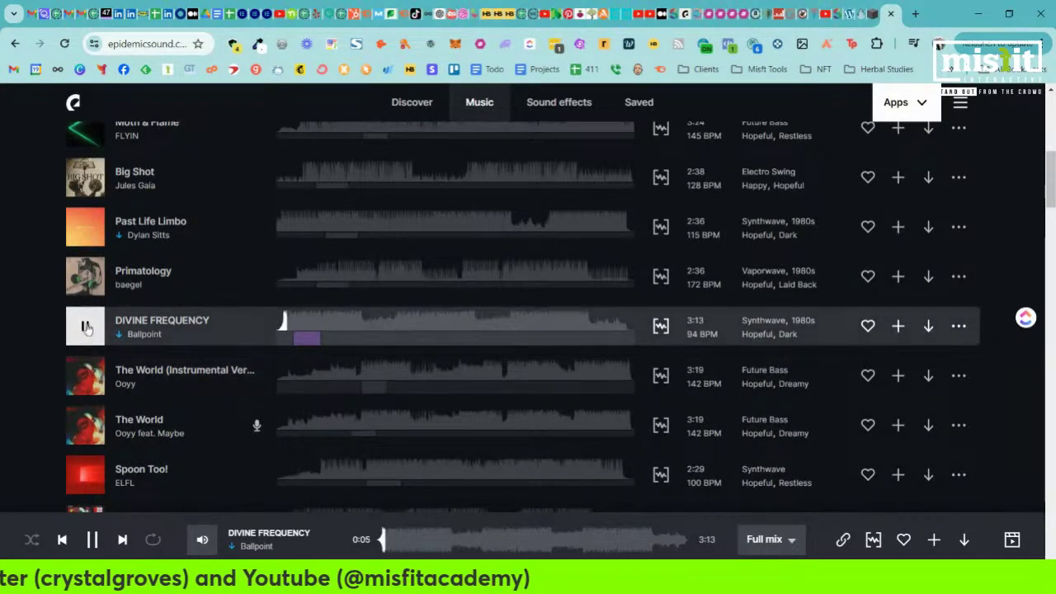
click(87, 328)
Preview Corvoidea, Monster and both the instrumental and vocal versions of Not What I Meant further down the list
scroll(87, 328, down, 3)
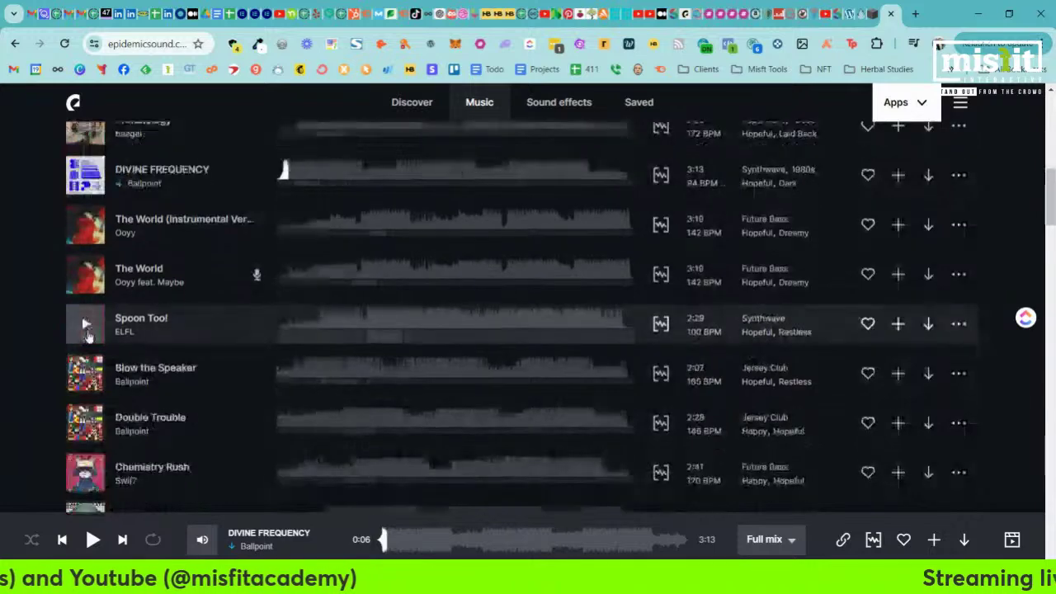
scroll(86, 330, down, 10)
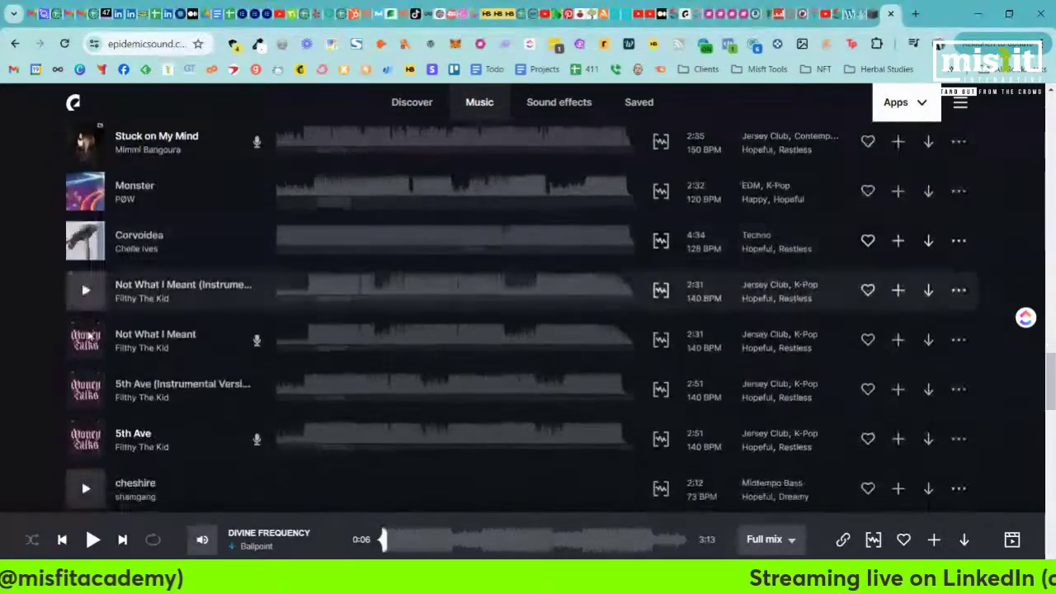
click(86, 242)
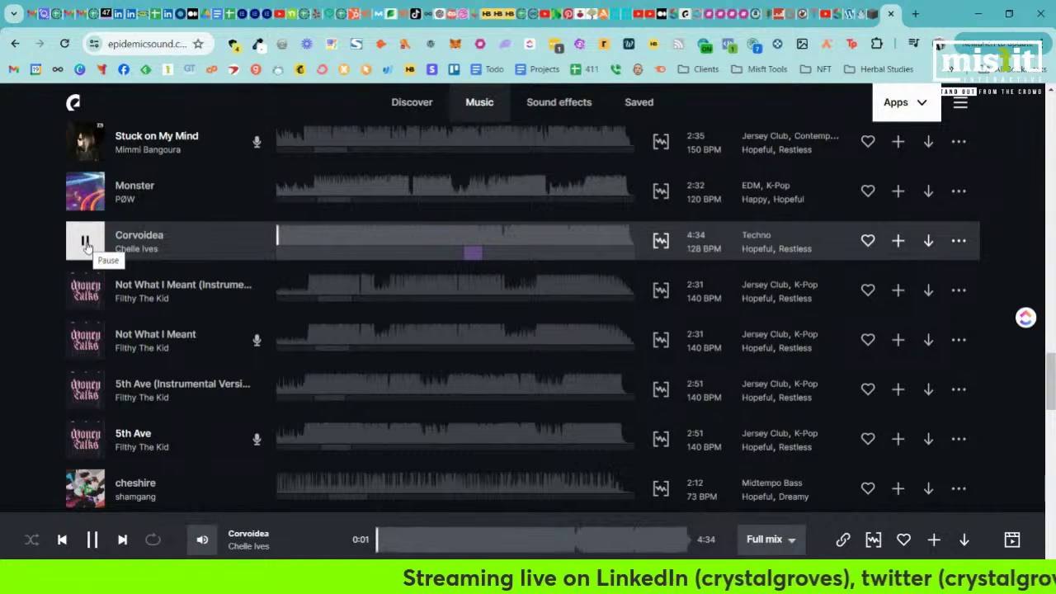
click(86, 194)
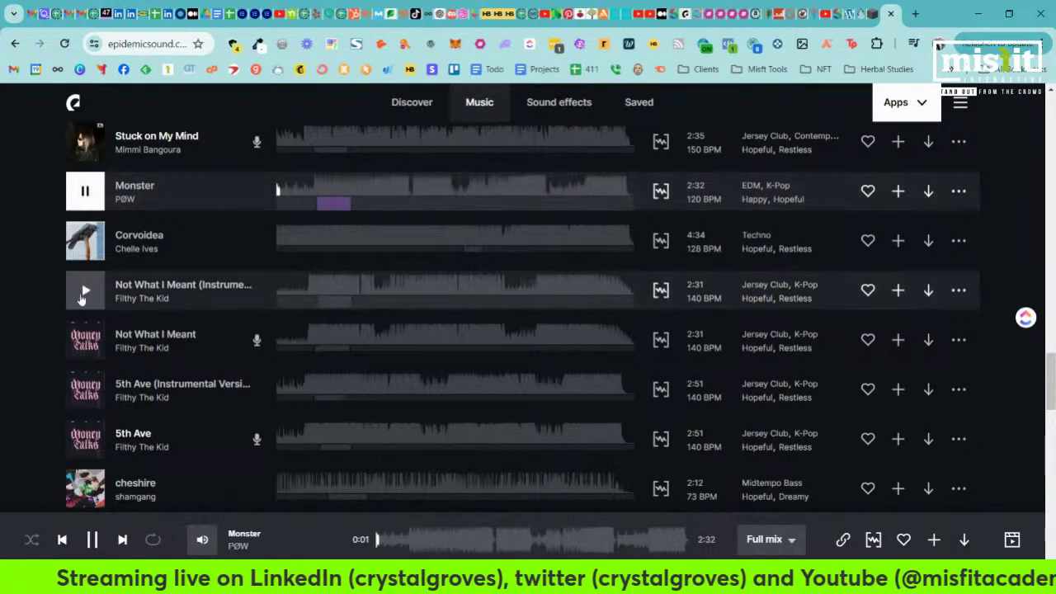
click(85, 291)
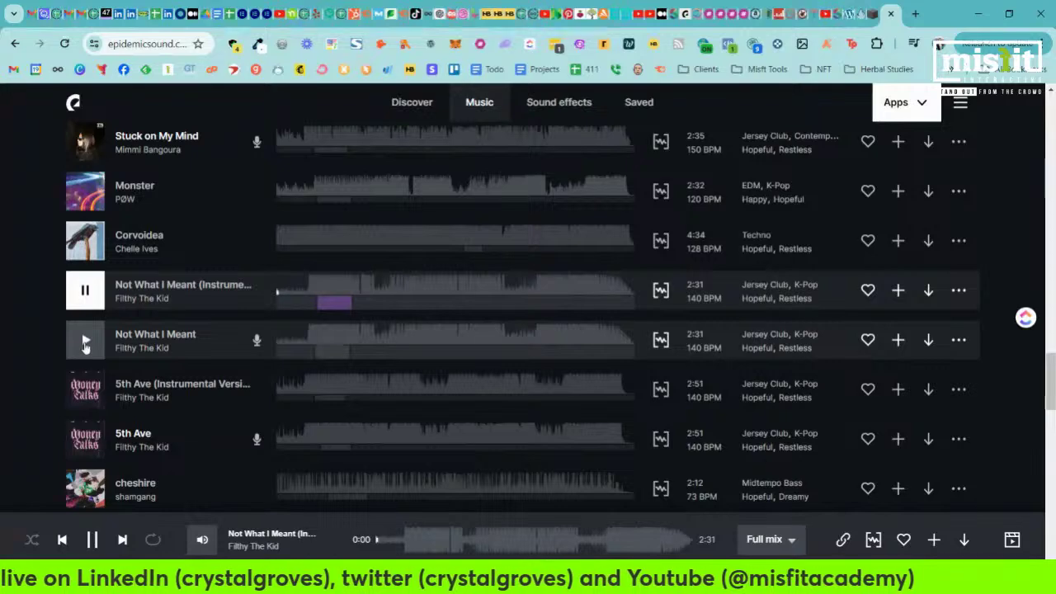
click(85, 341)
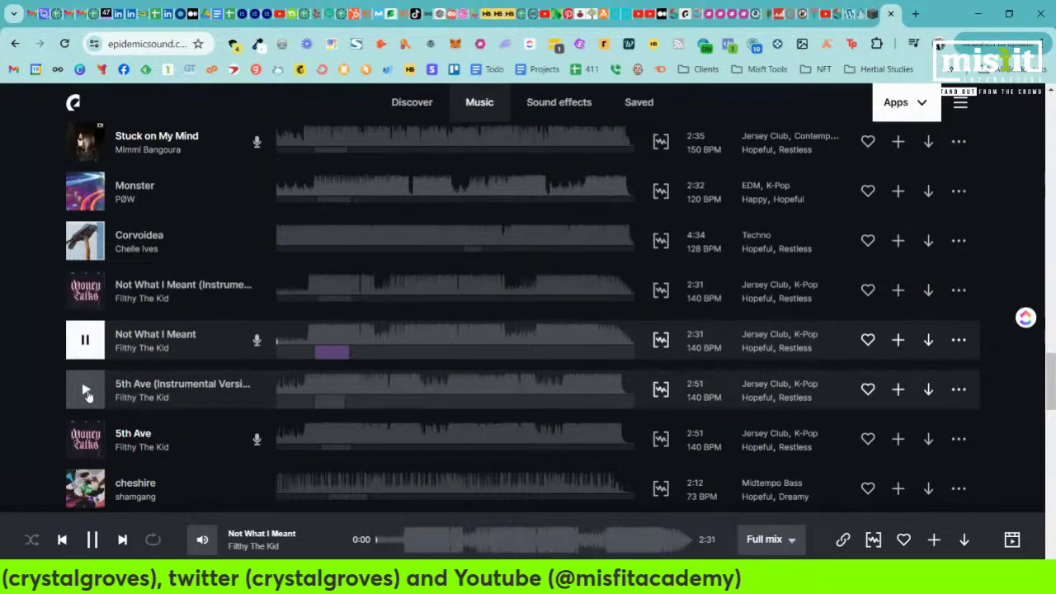
Preview the instrumental and vocal versions of 5th Ave and the tracks cheshire and Helium Drive
click(86, 392)
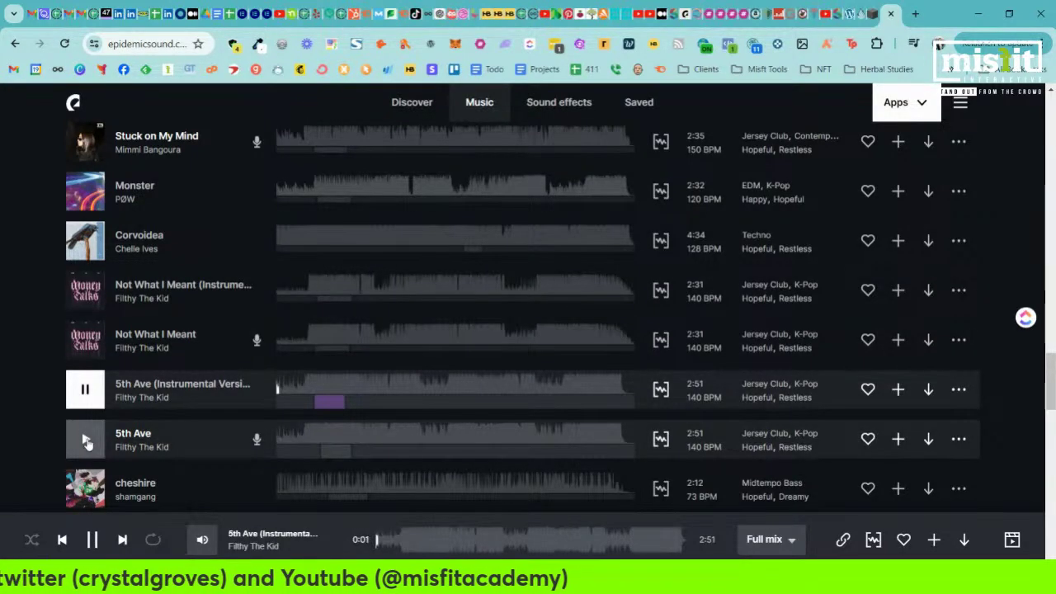
click(86, 441)
scroll(86, 441, down, 1)
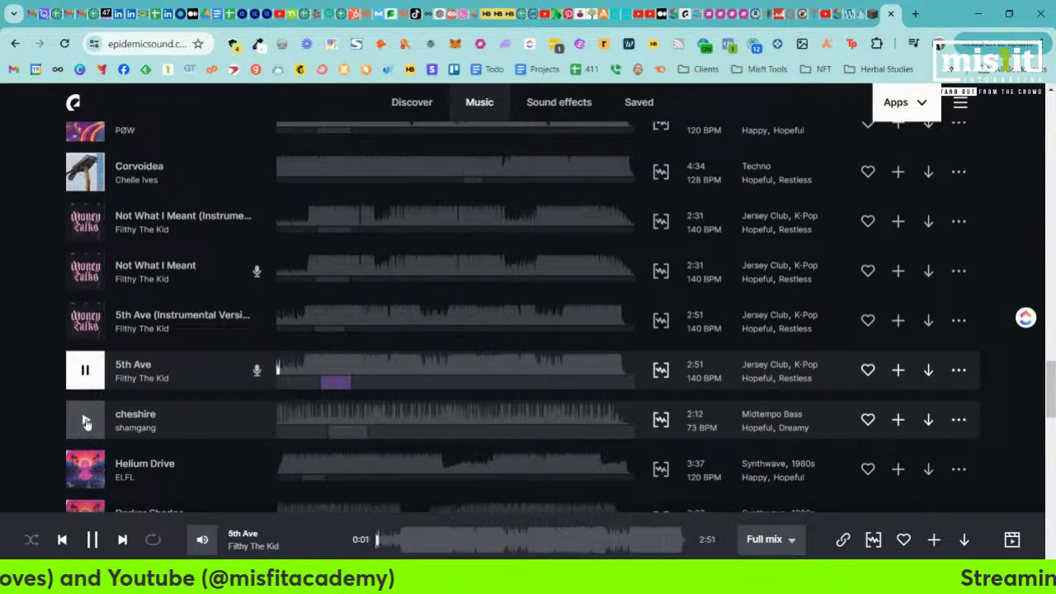
click(85, 421)
scroll(86, 421, down, 2)
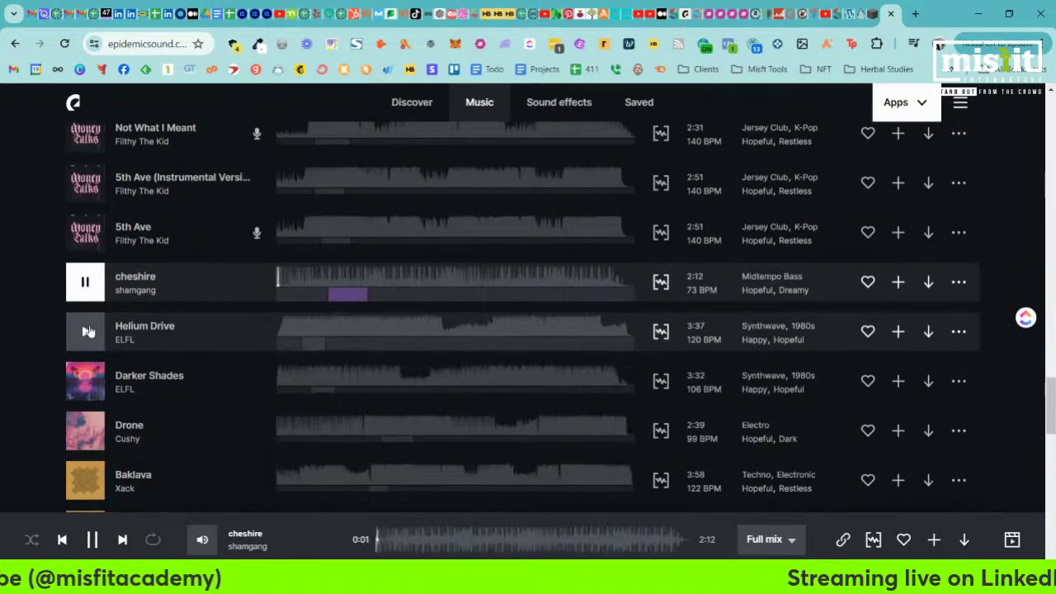
click(86, 332)
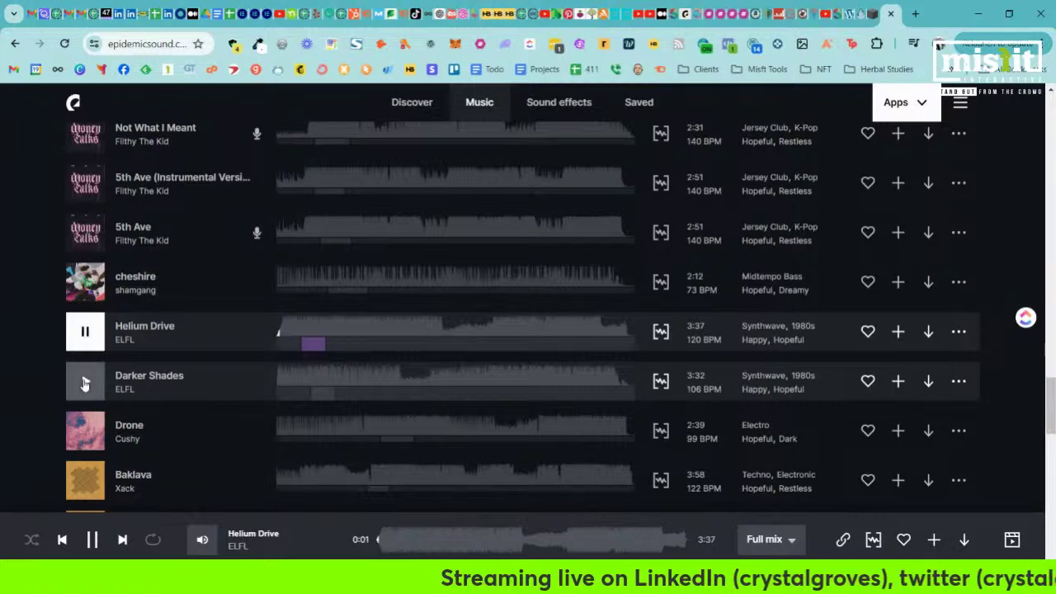
Preview the tracks Darker Shades, Drone and Baklava in the music list
click(86, 383)
scroll(85, 378, down, 1)
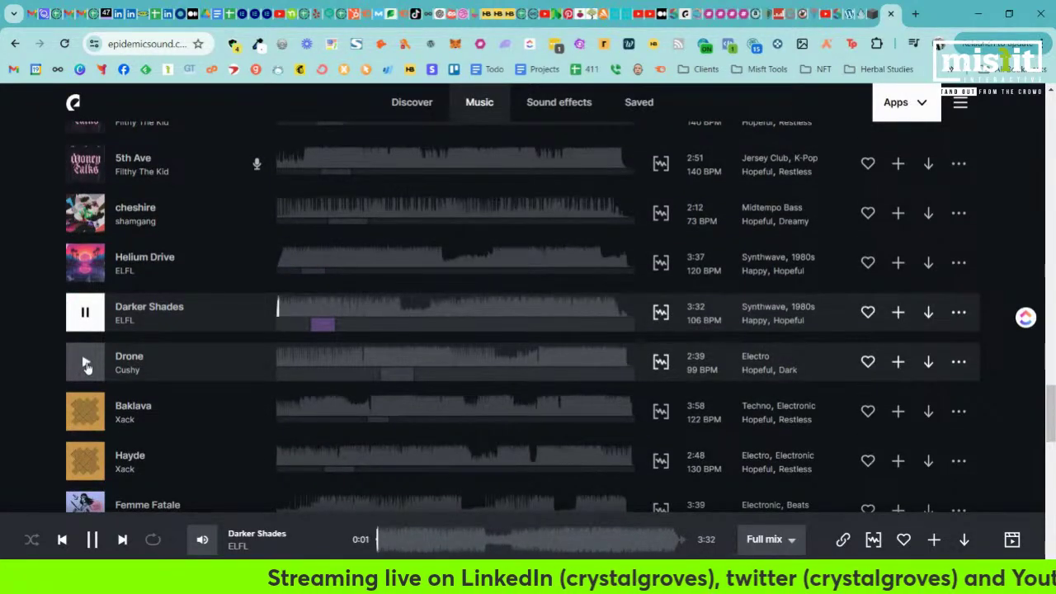
click(85, 364)
scroll(86, 361, down, 1)
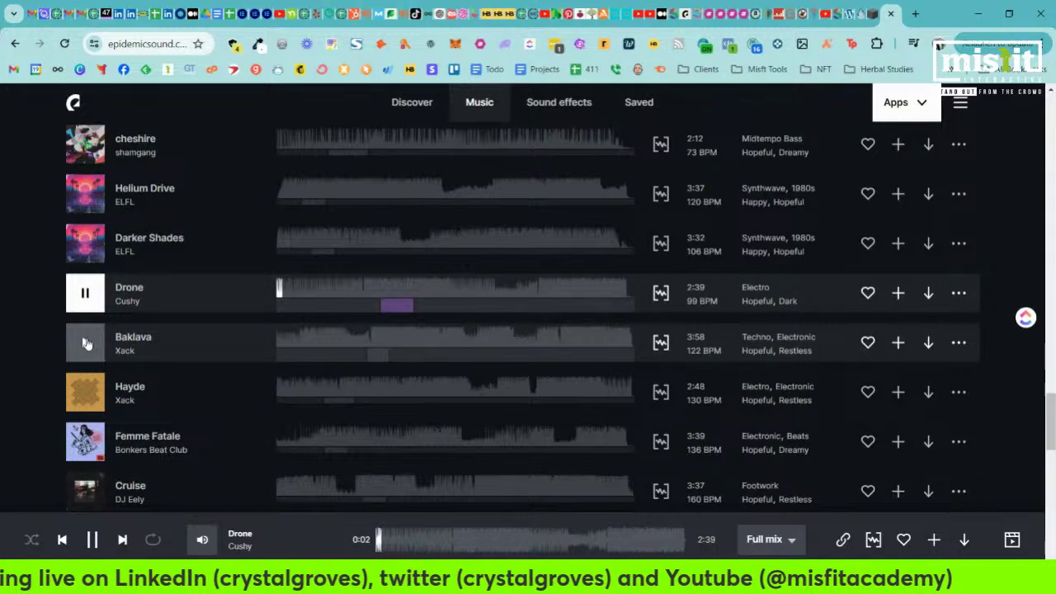
click(86, 342)
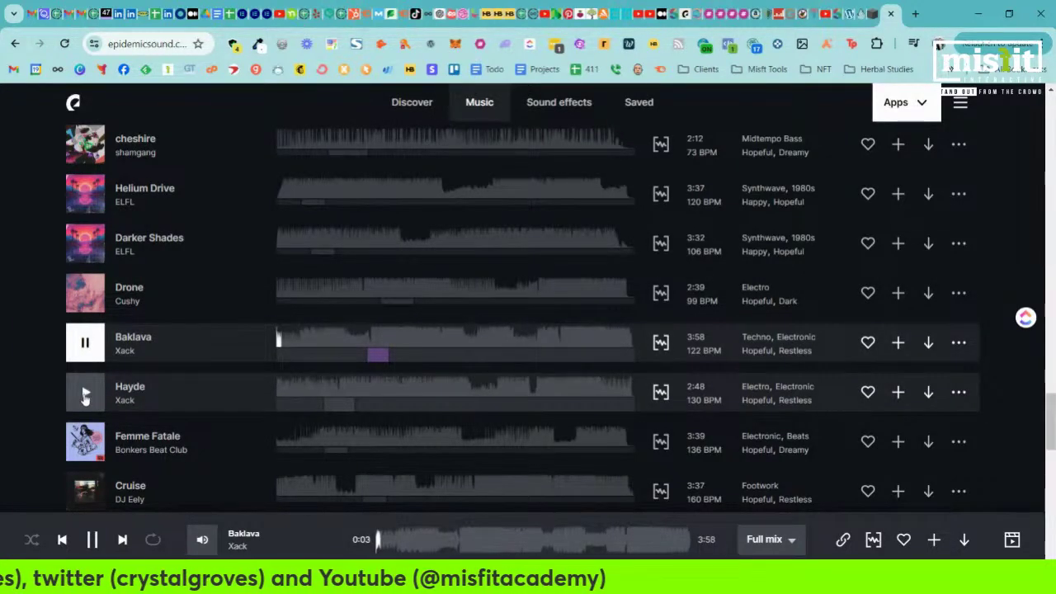
Preview the tracks Hayde, Femme Fatale, Cruise and Same Block one after another
click(85, 395)
scroll(85, 306, down, 2)
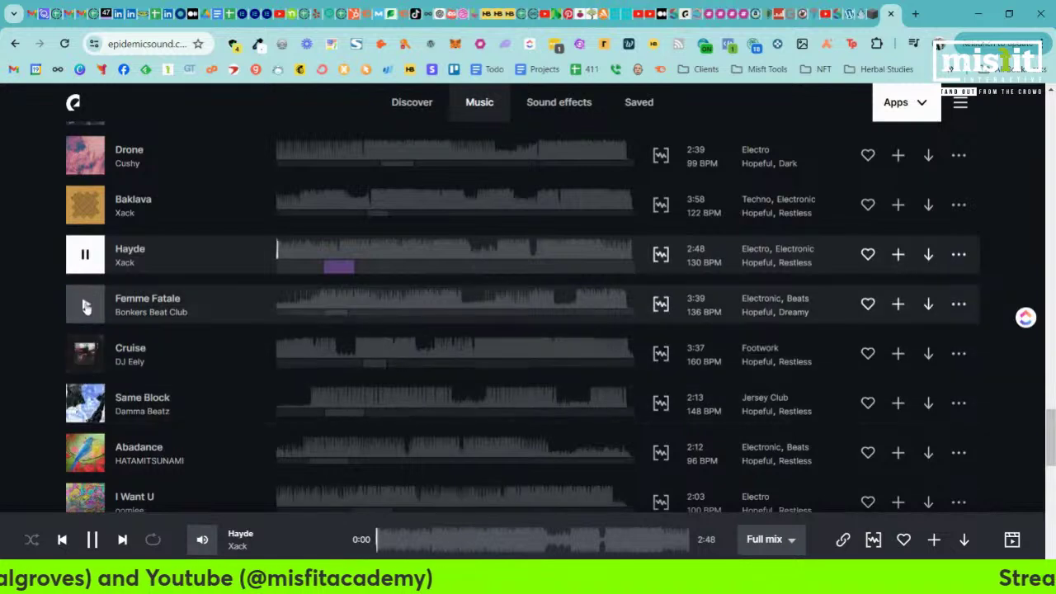
click(86, 305)
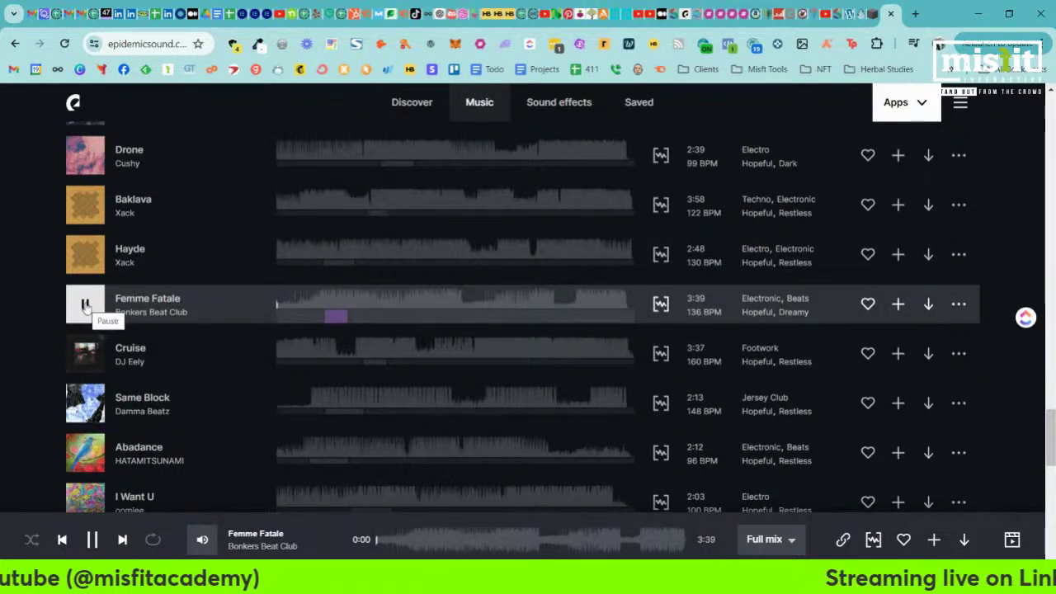
click(85, 355)
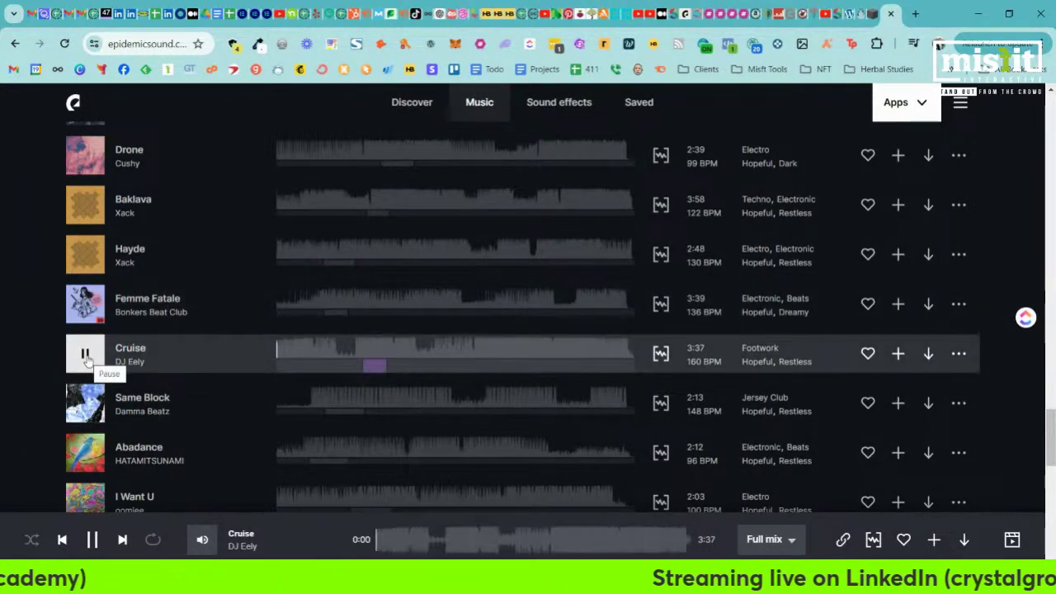
click(84, 401)
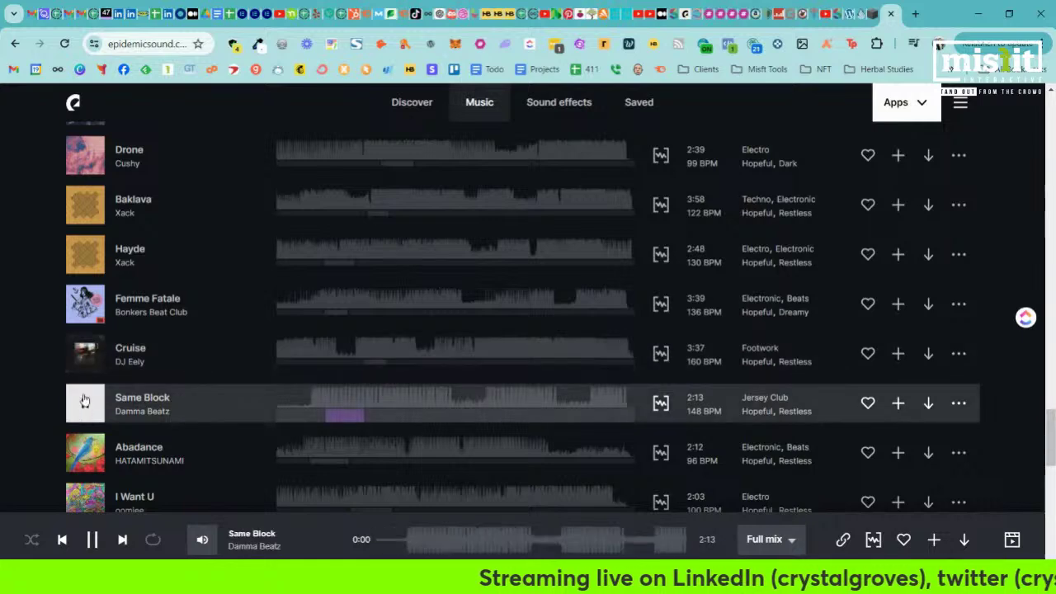
Preview the tracks Abadance, I Want U and Maximalism further down the list
scroll(84, 401, down, 1)
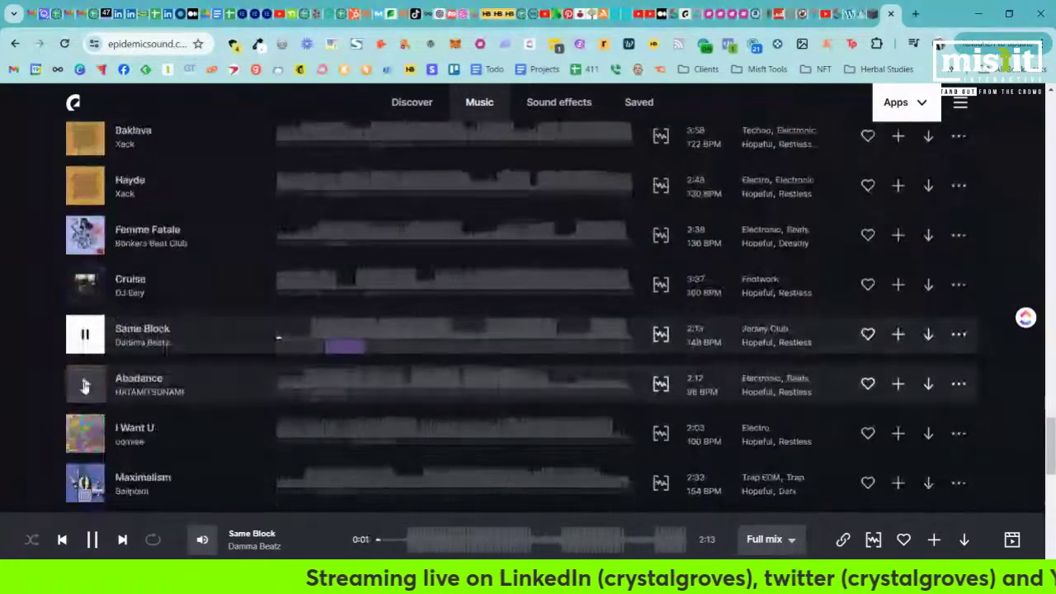
click(84, 386)
scroll(85, 386, down, 2)
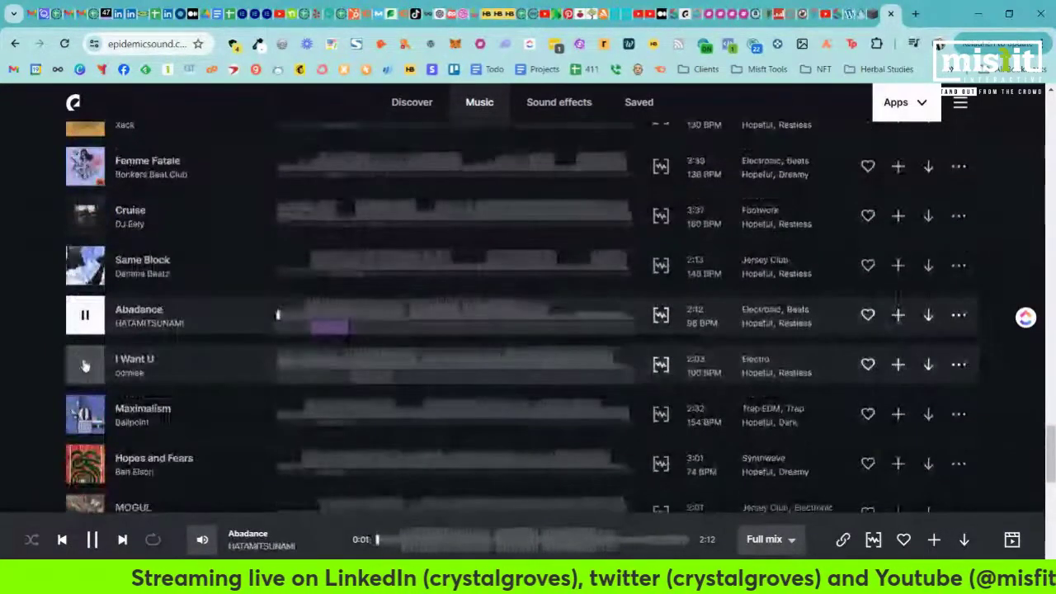
click(84, 364)
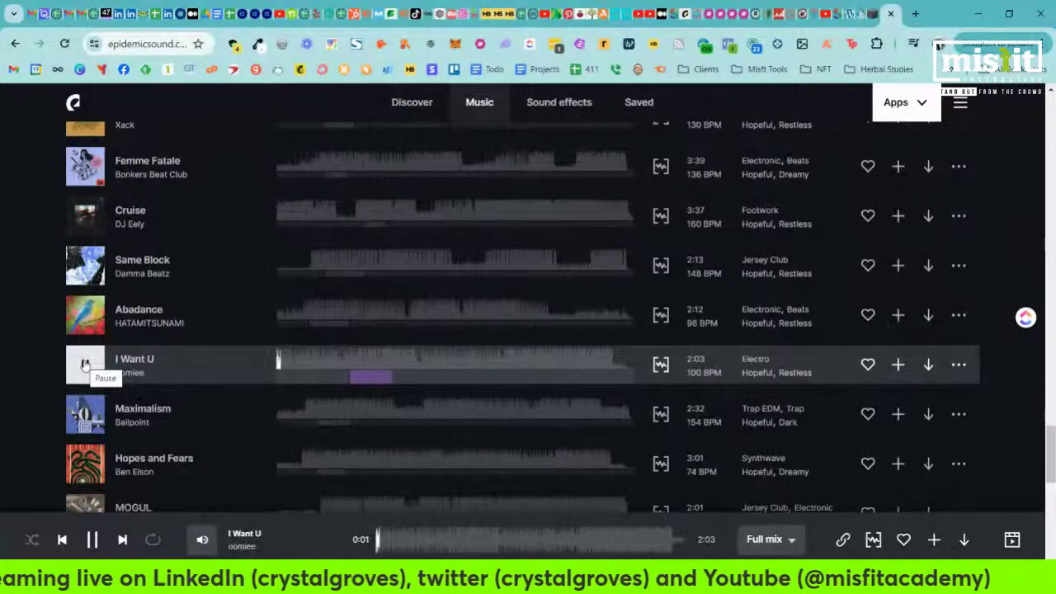
click(85, 414)
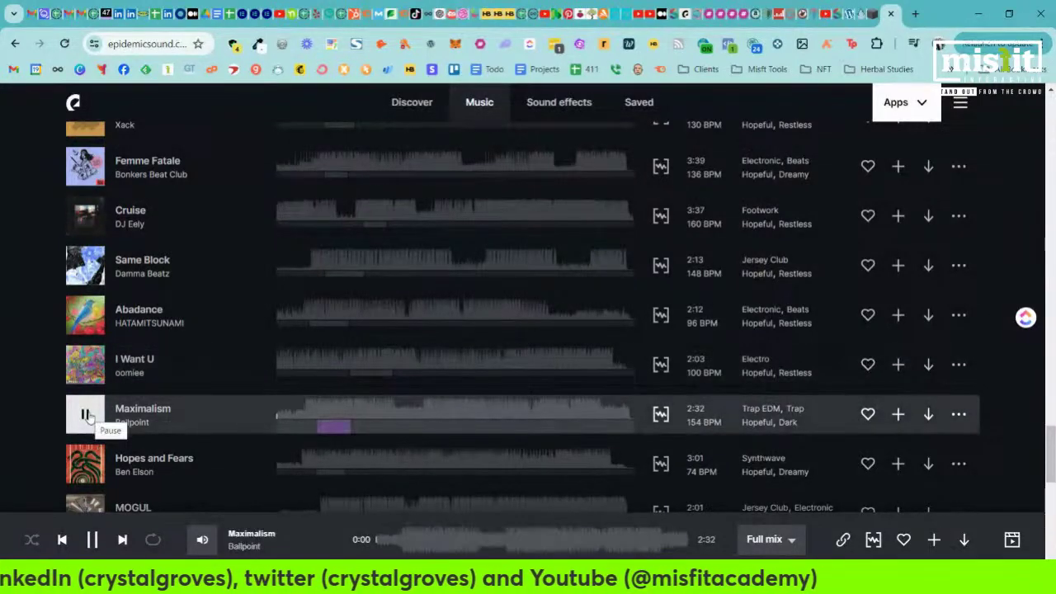
Preview the tracks Hopes and Fears, MOGUL, Guard Down and Different Planets
scroll(87, 370, down, 2)
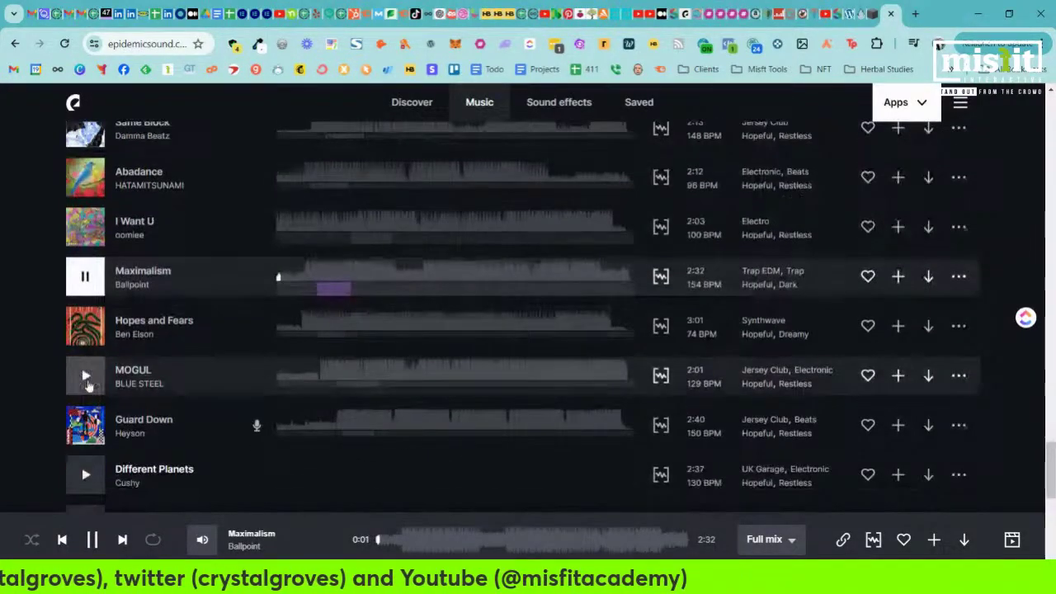
click(87, 327)
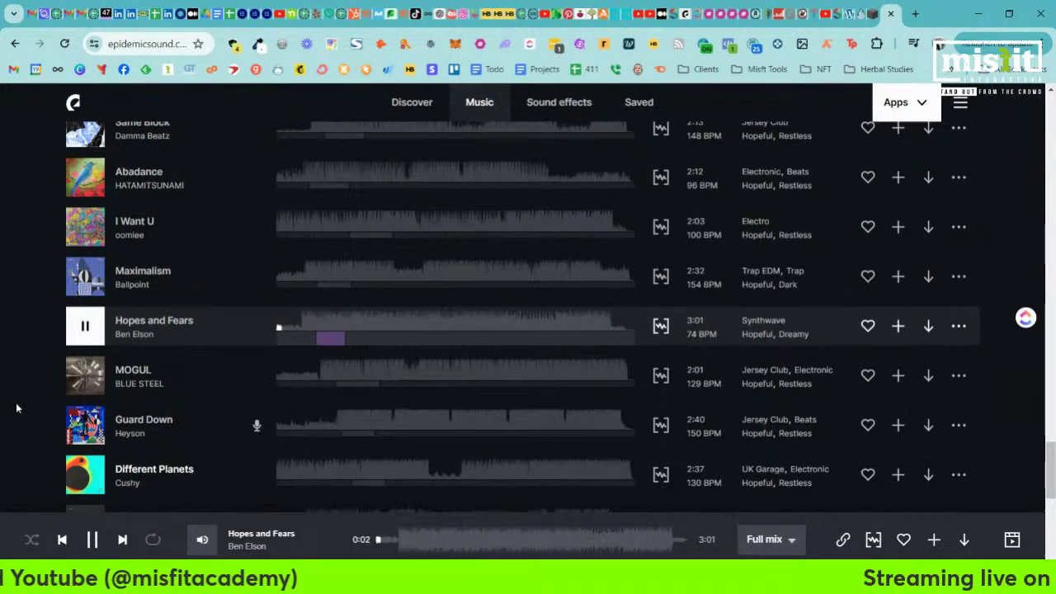
click(85, 376)
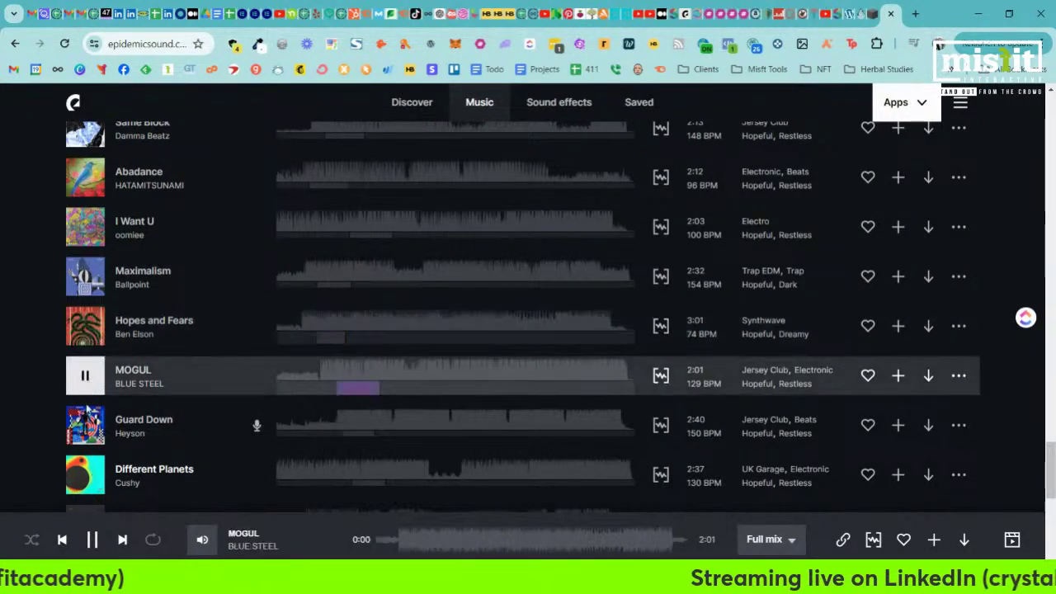
click(85, 426)
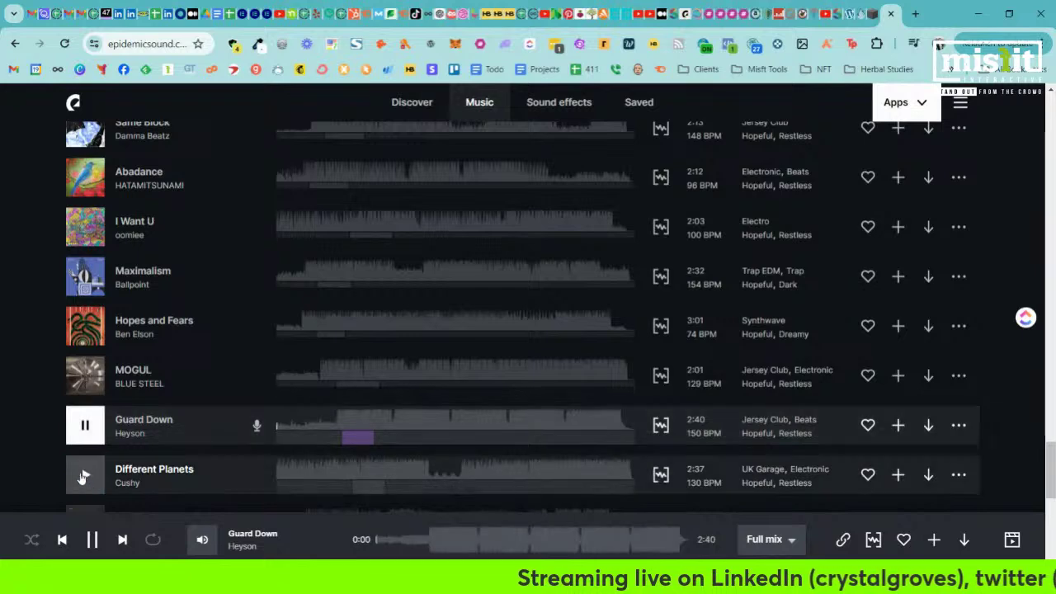
click(85, 476)
Preview the track Midnight at the end of the list and load more tracks below it
scroll(82, 462, down, 1)
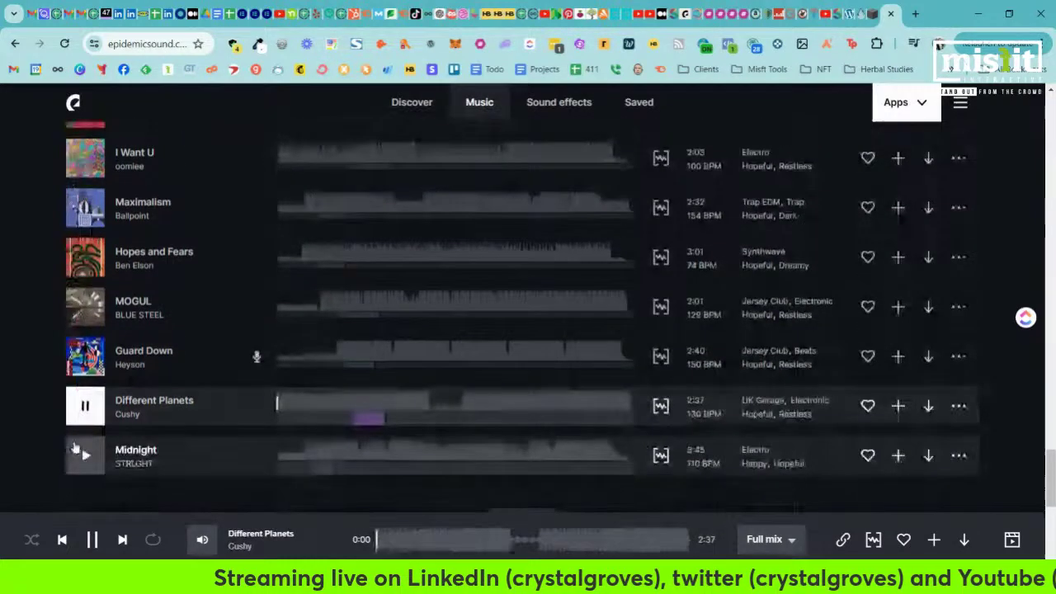
click(74, 448)
scroll(74, 448, down, 2)
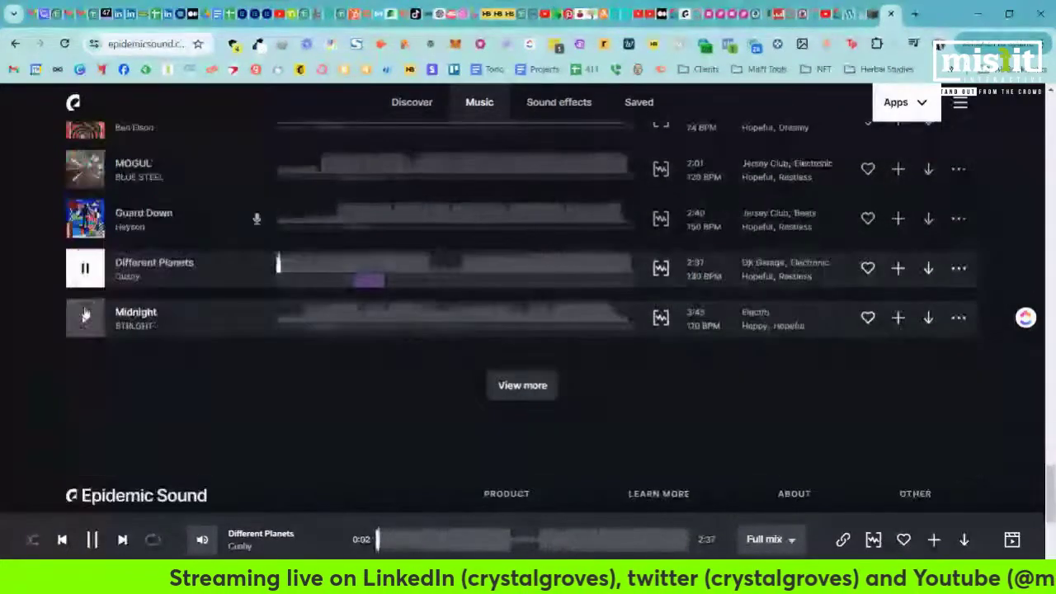
click(528, 387)
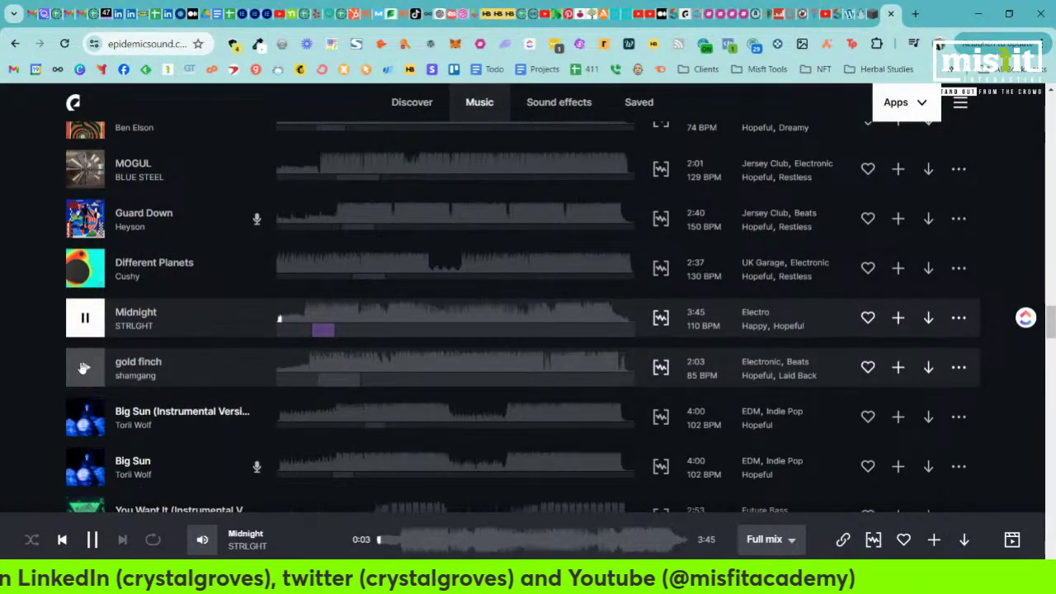
Preview gold finch, both versions of Big Sun, and the instrumental version of You Want It
click(82, 369)
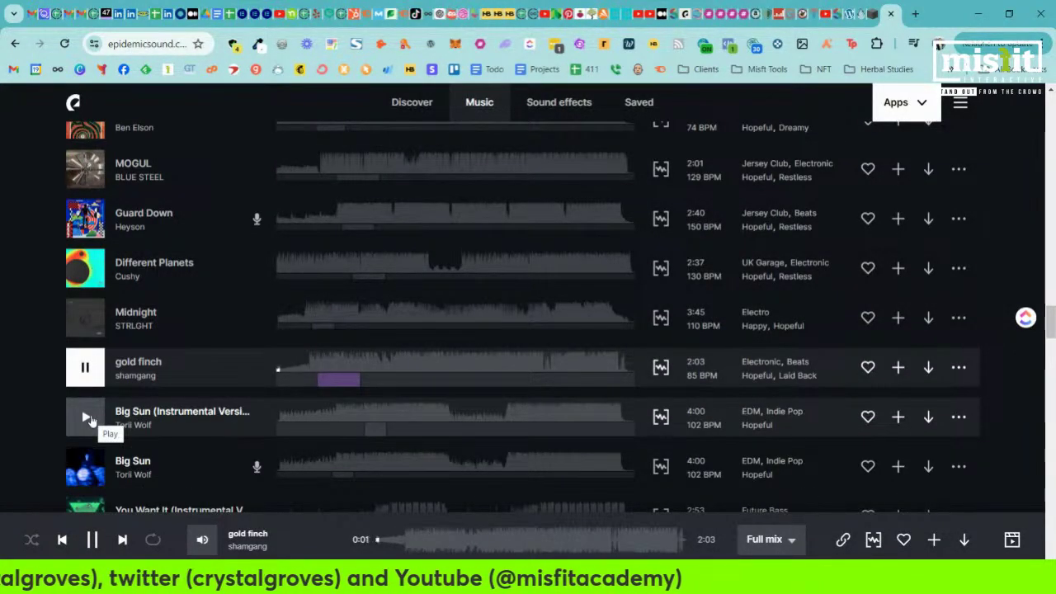
click(86, 418)
scroll(92, 422, down, 1)
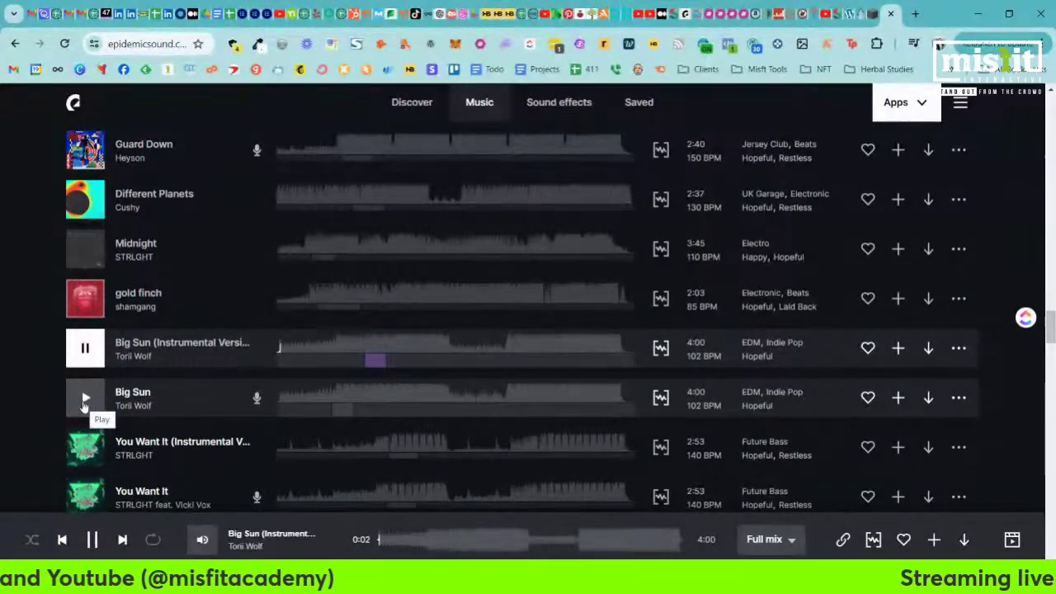
click(84, 397)
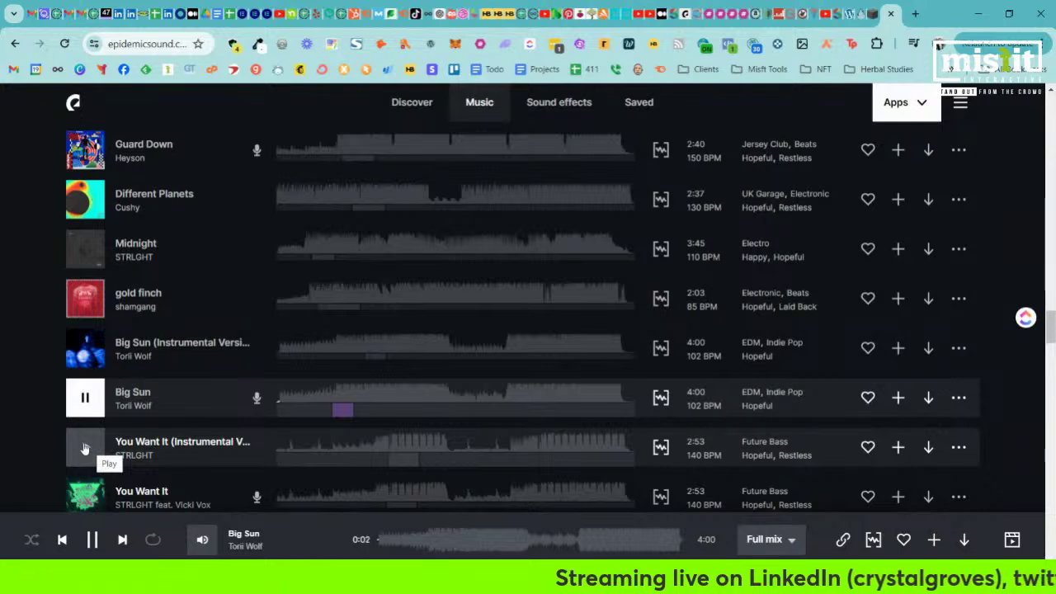
click(84, 448)
Preview the vocal version of The World Is Calling, Who You Fighting? and Married to the Light
scroll(84, 448, down, 1)
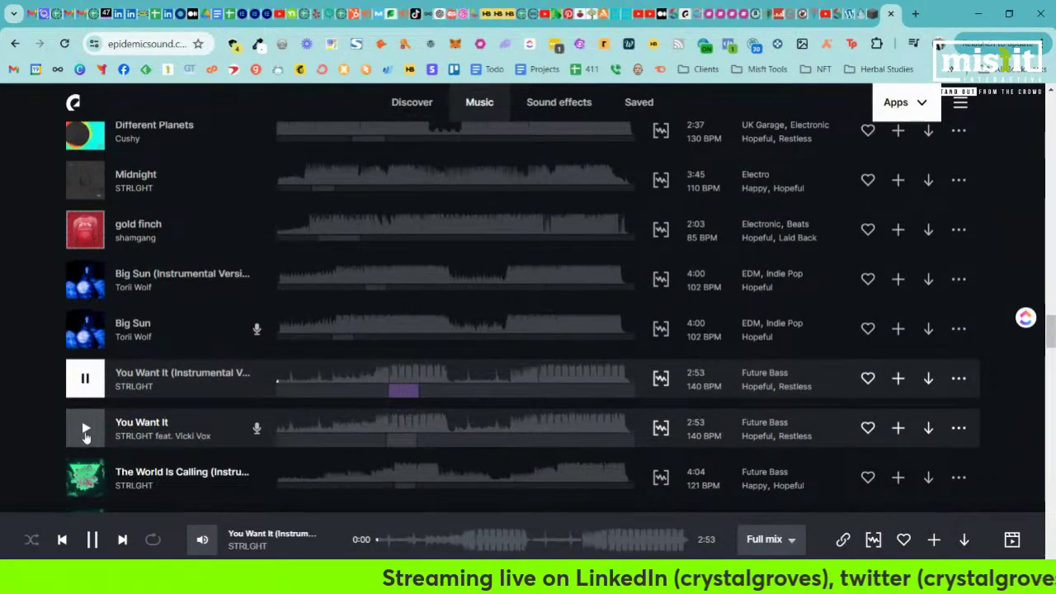
scroll(85, 437, down, 2)
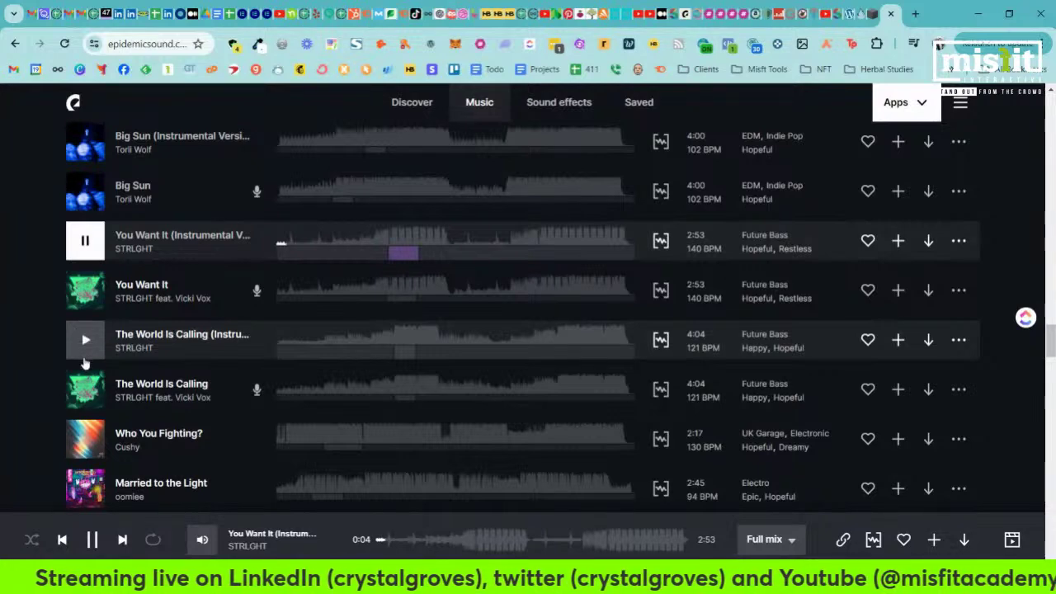
click(84, 394)
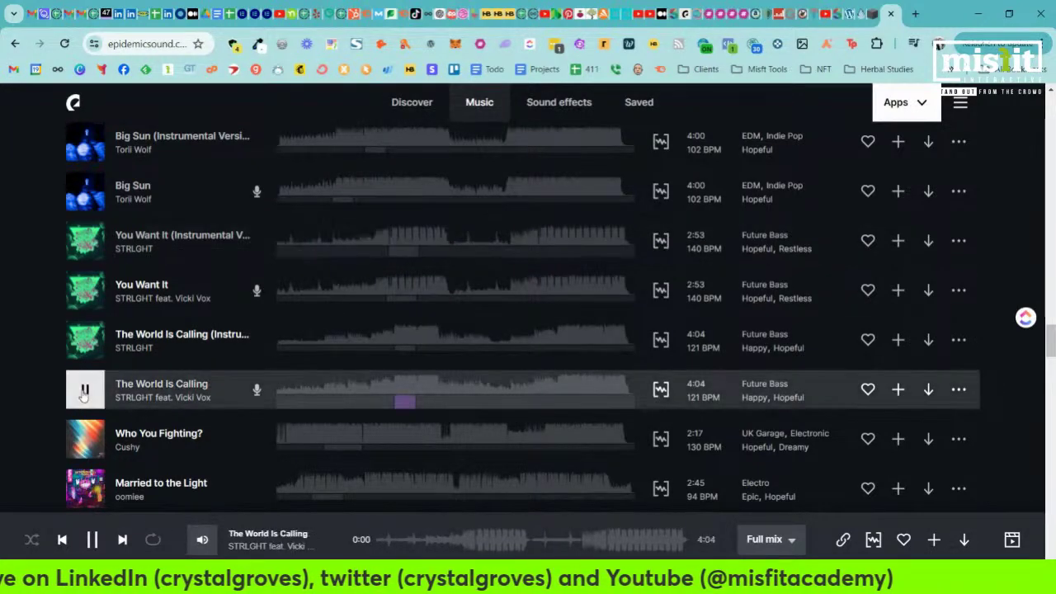
scroll(85, 388, down, 1)
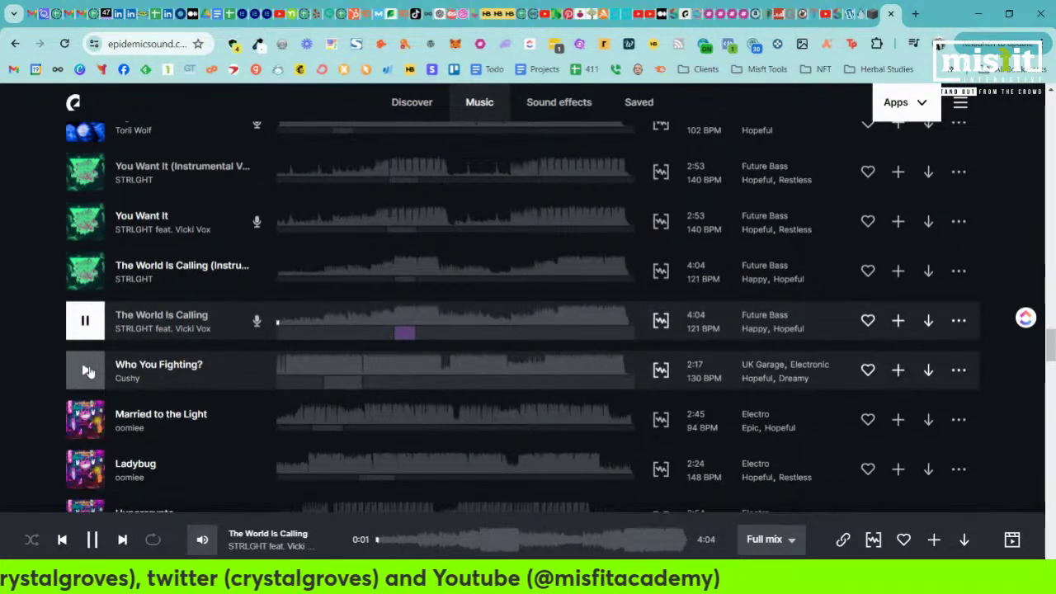
click(84, 370)
scroll(89, 372, down, 1)
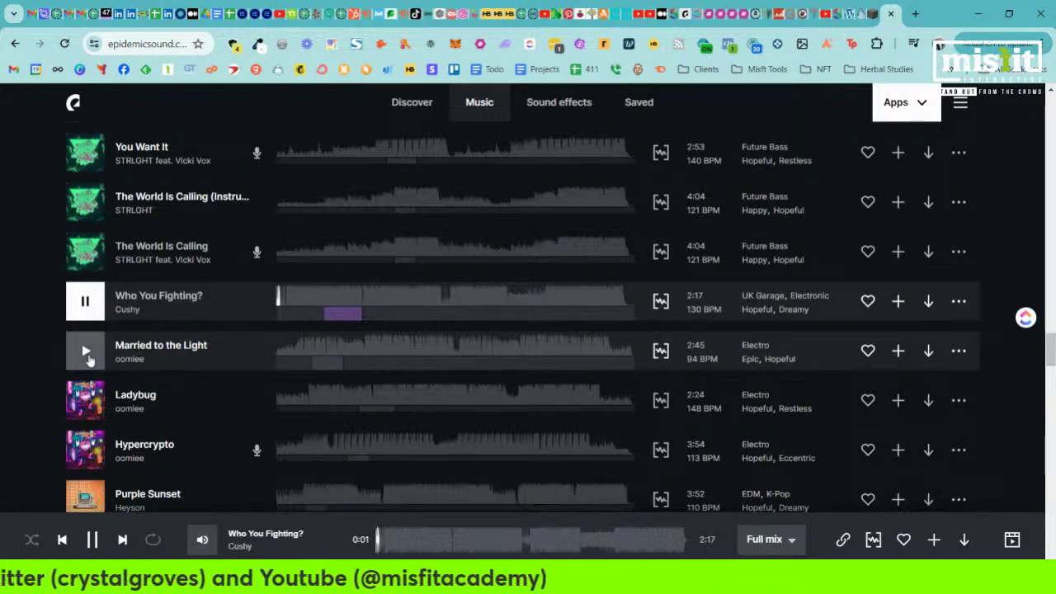
click(85, 353)
Sample Ladybug briefly, then listen to more of Married to the Light and pause it
scroll(84, 338, down, 1)
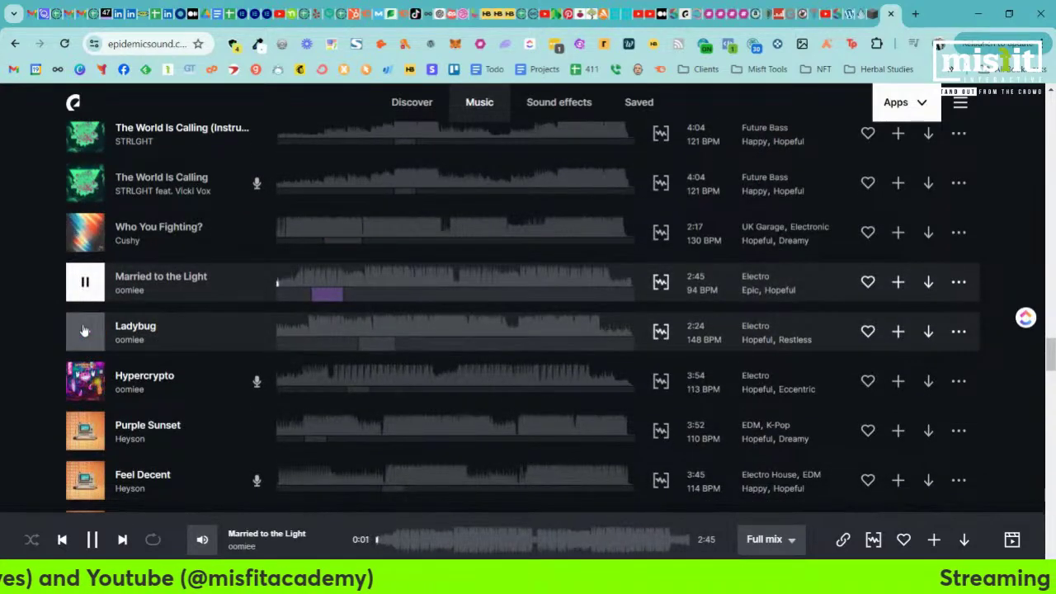
click(83, 331)
click(85, 283)
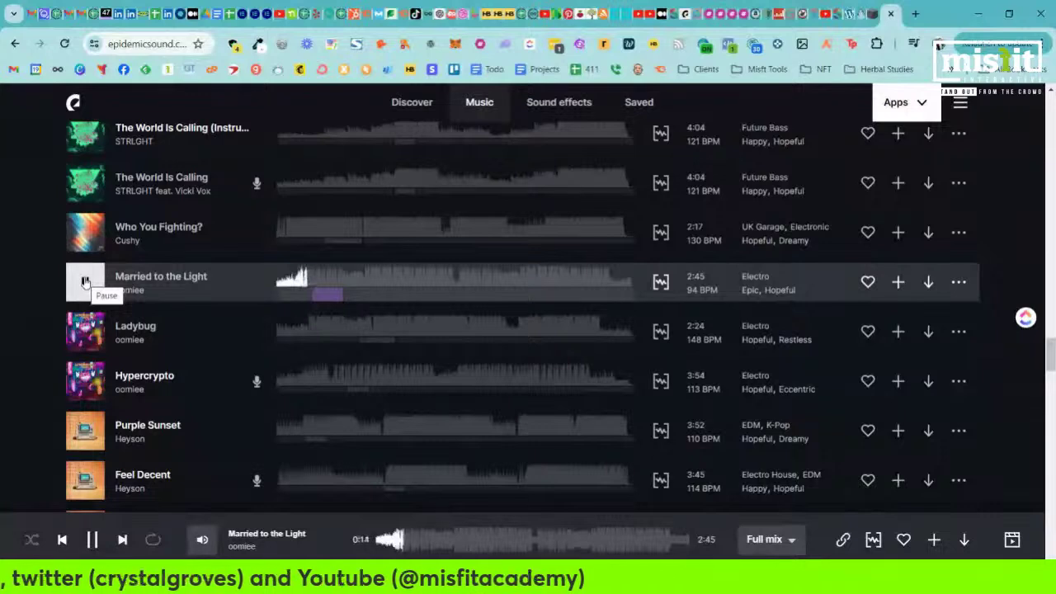
click(85, 283)
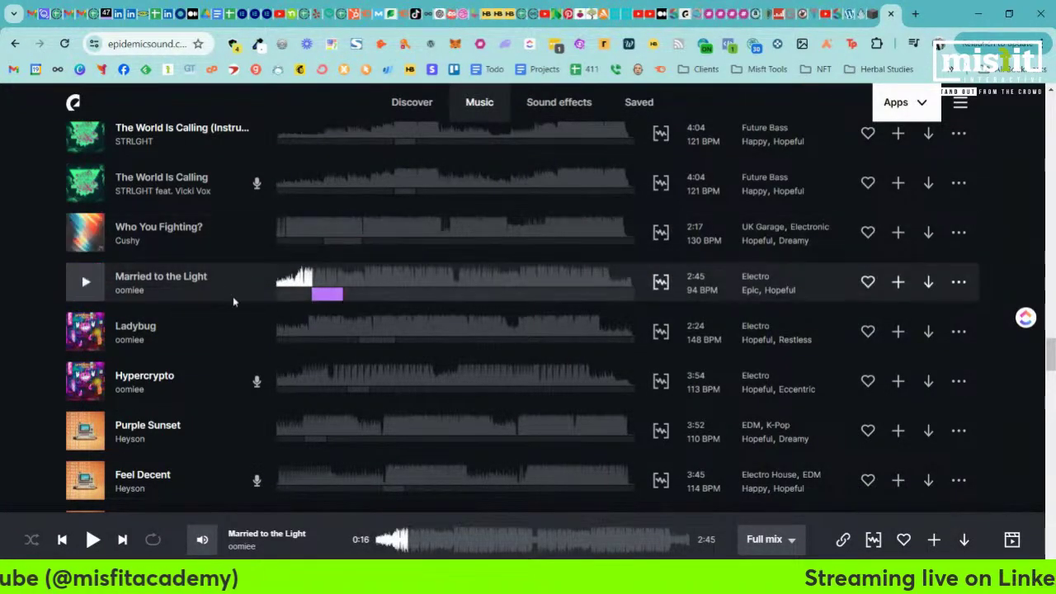
Preview the tracks Ladybug, Hypercrypto and Purple Sunset
click(85, 331)
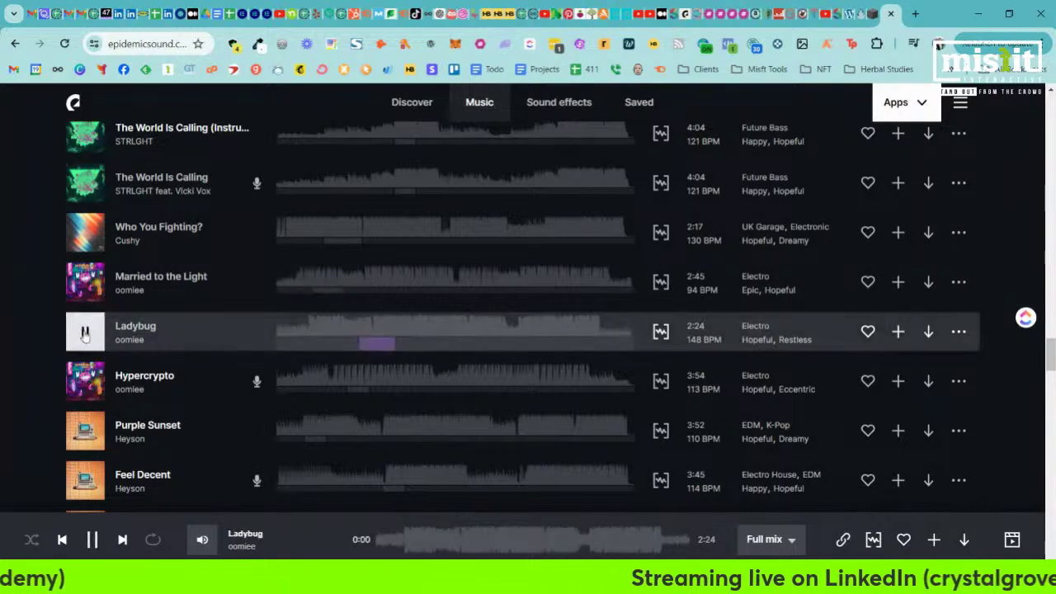
click(86, 387)
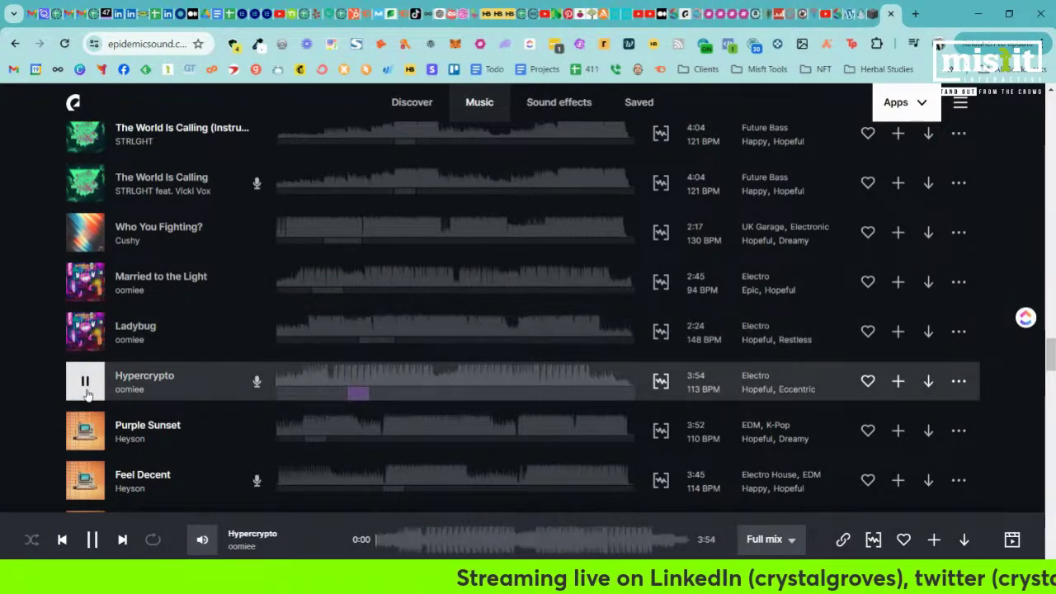
scroll(86, 394, down, 2)
click(85, 293)
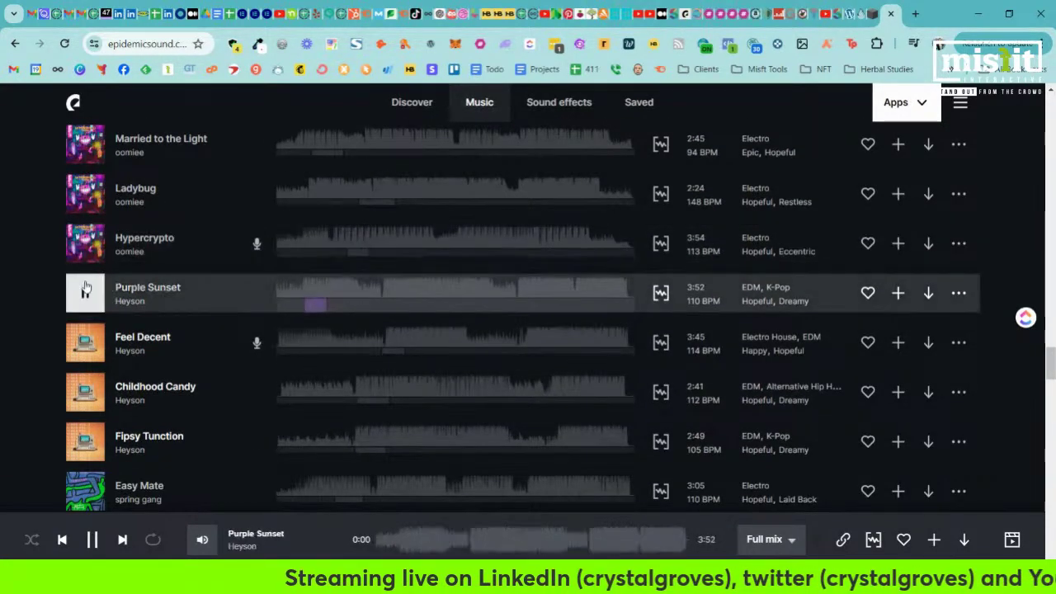
Preview the tracks Feel Decent, Childhood Candy and Fipsy Tunction for several seconds each
click(86, 343)
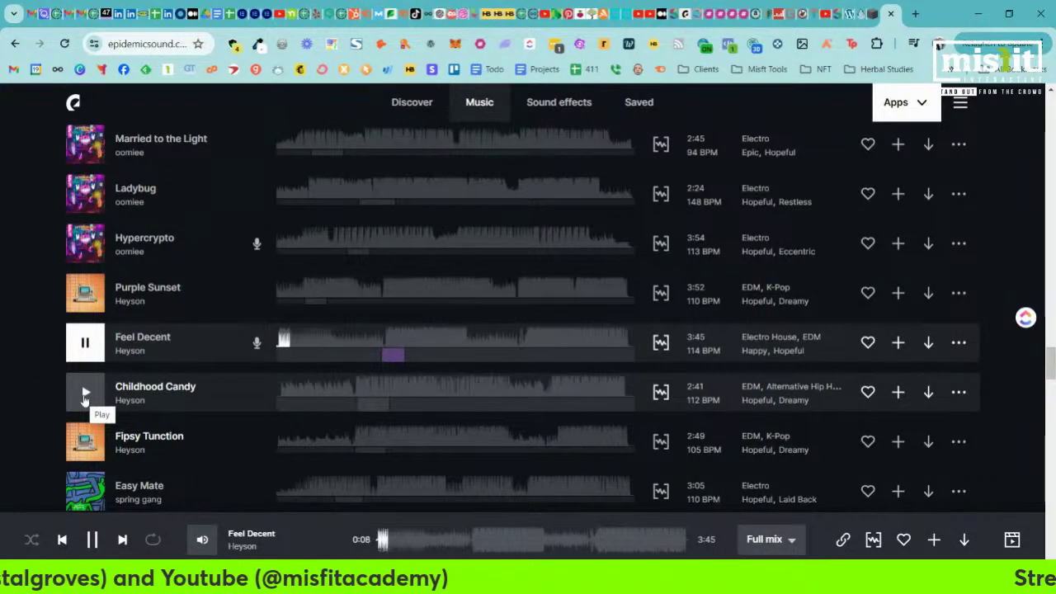
click(86, 394)
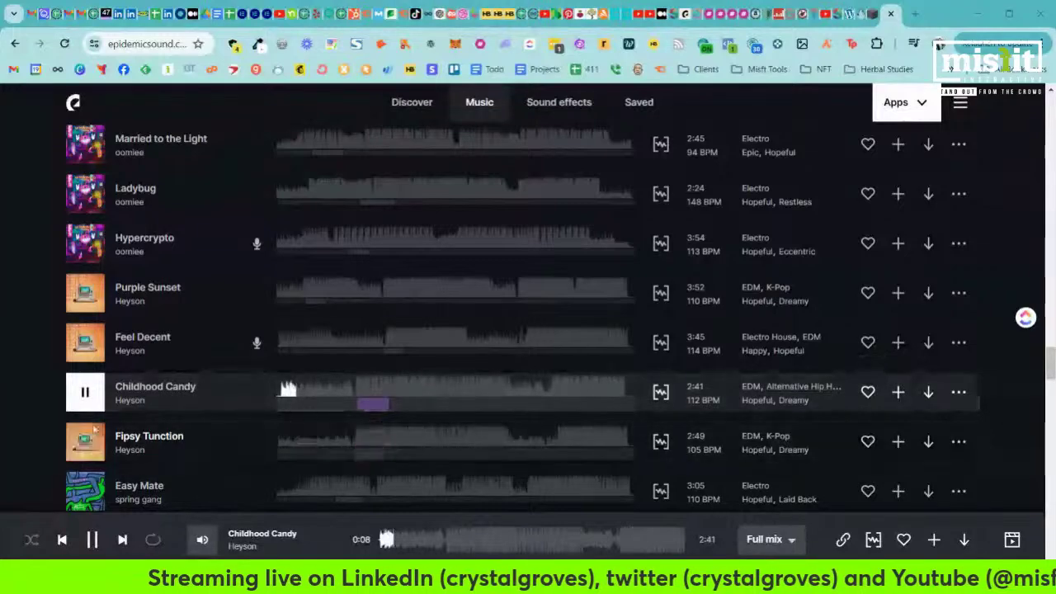
click(86, 444)
scroll(86, 446, down, 2)
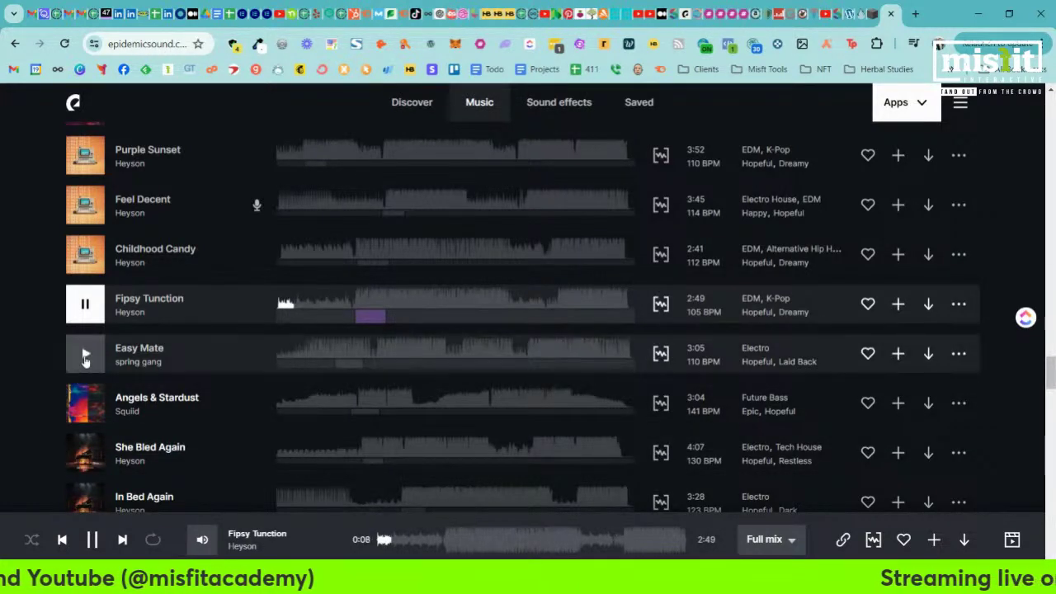
Preview the tracks Easy Mate, Angels & Stardust, She Bled Again and In Bed Again
click(86, 356)
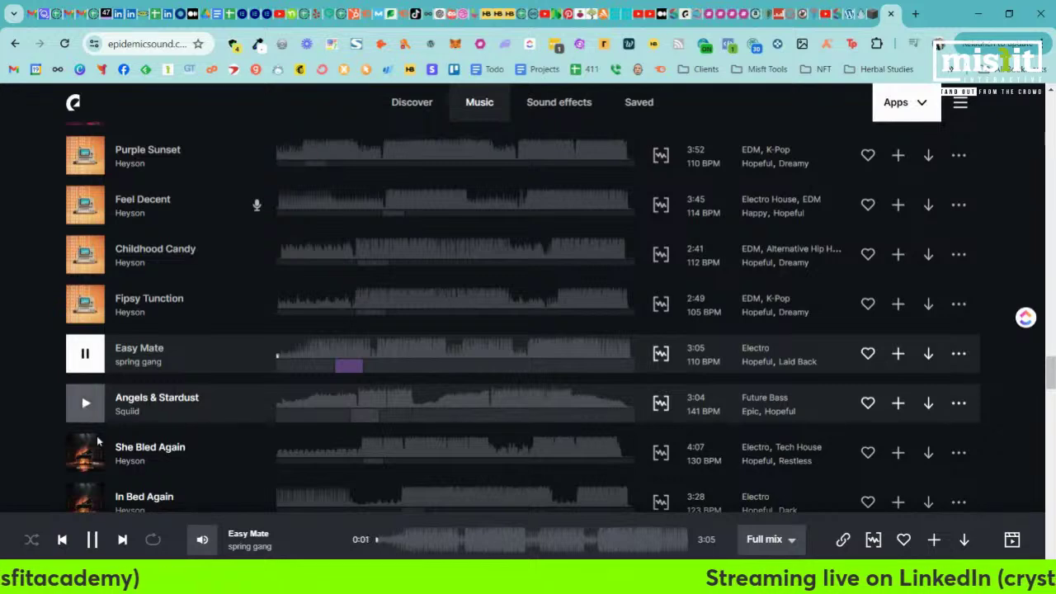
click(86, 402)
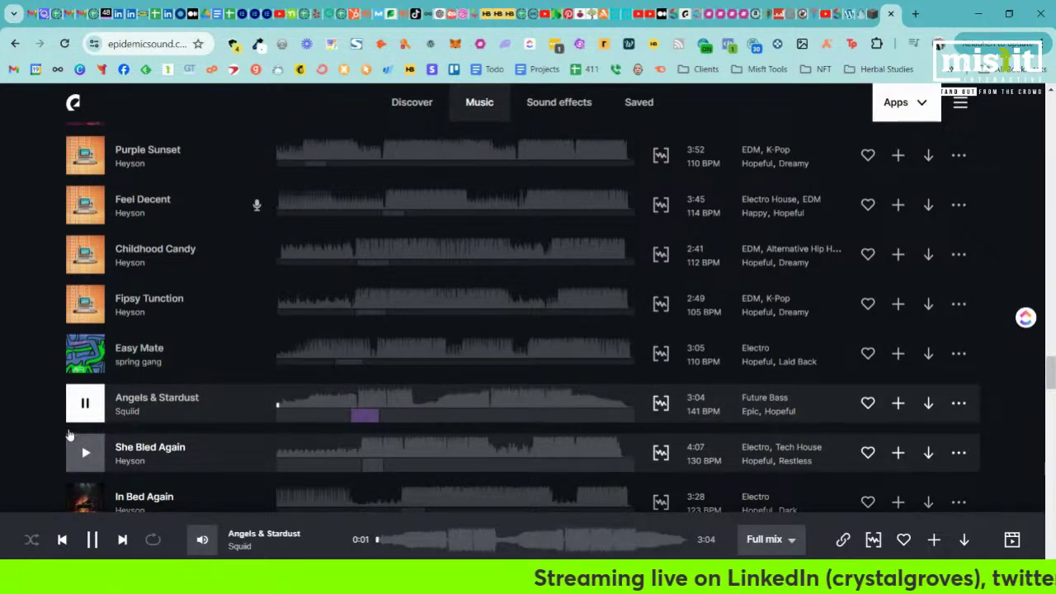
click(84, 453)
scroll(84, 453, down, 2)
click(85, 364)
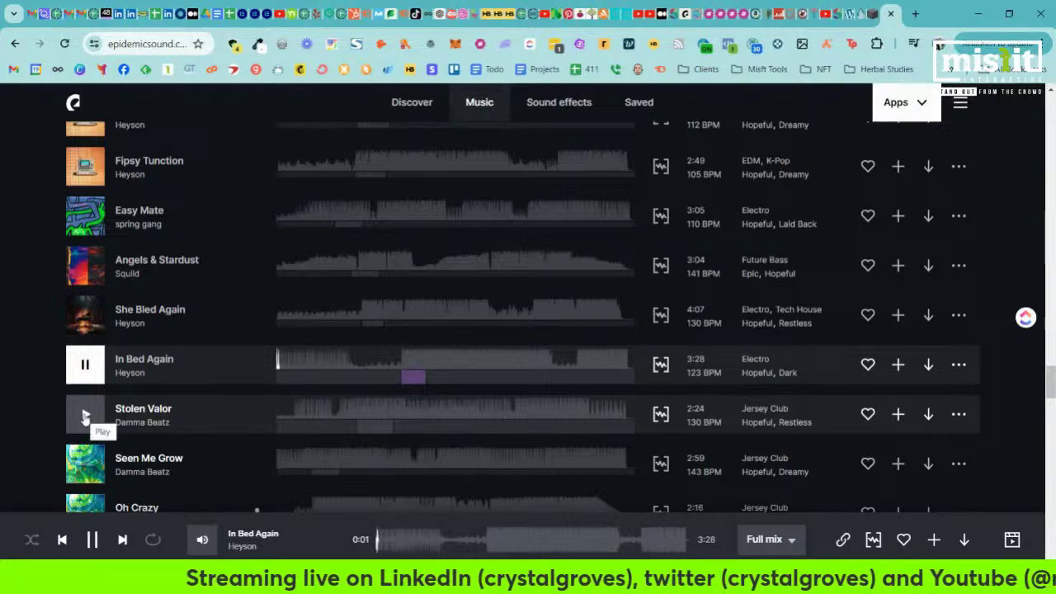
Preview the Damma Beatz tracks Stolen Valor, Seen Me Grow, Oh Crazy and Birds in the AM
click(84, 417)
scroll(74, 347, down, 2)
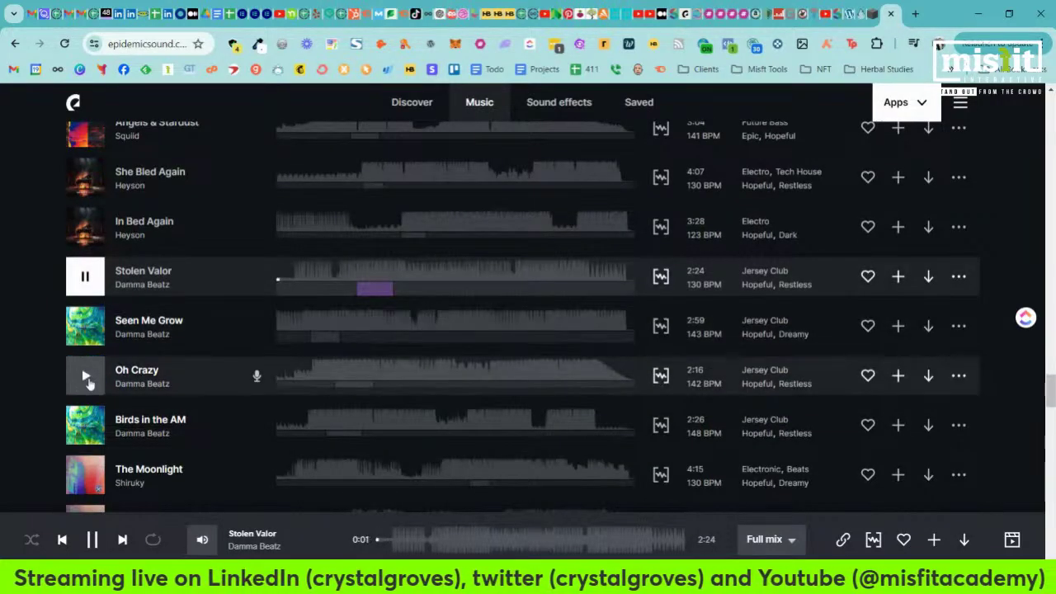
click(85, 328)
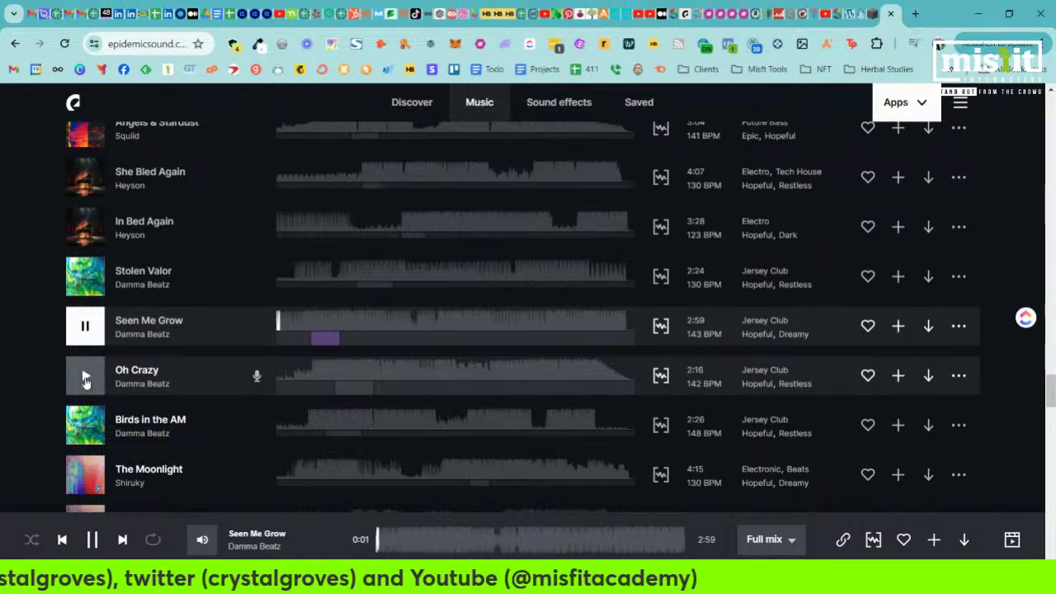
click(85, 378)
click(83, 412)
Preview The Moonlight and Land Shark by Shiruky, and 1999 by SOOP
scroll(83, 406, down, 2)
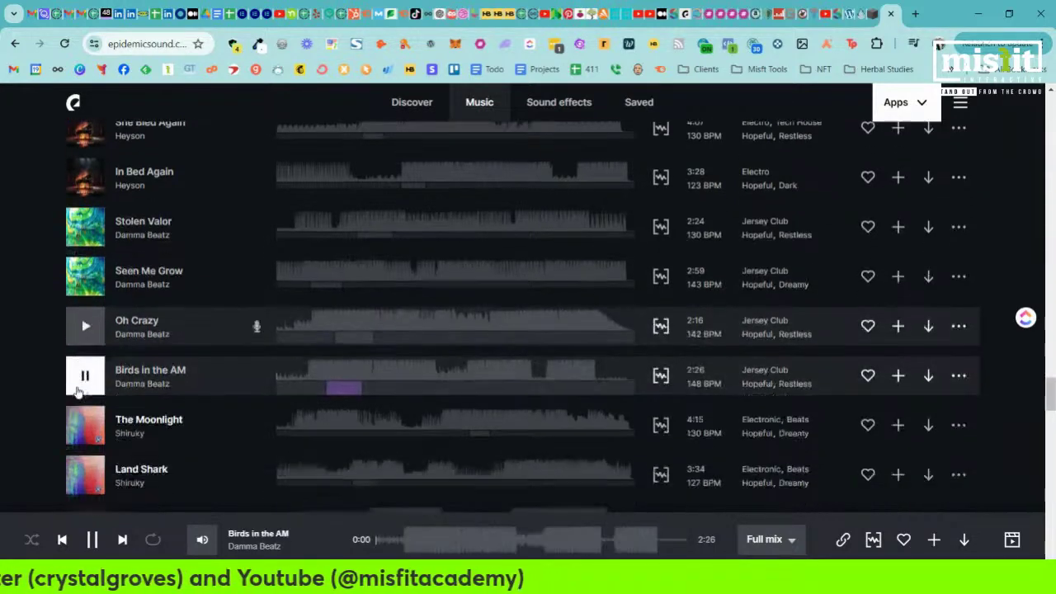
click(83, 336)
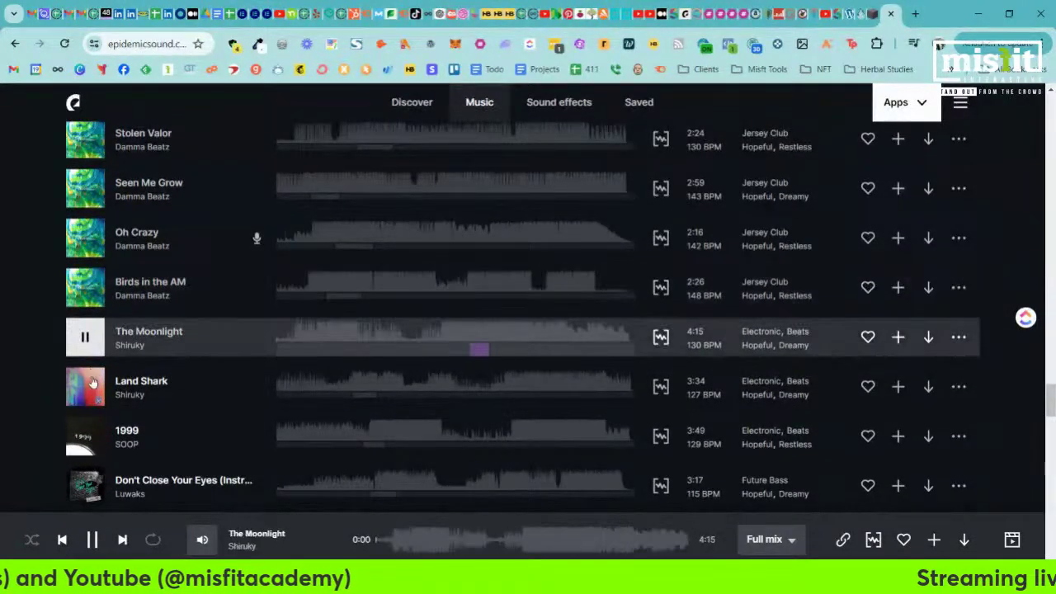
click(86, 393)
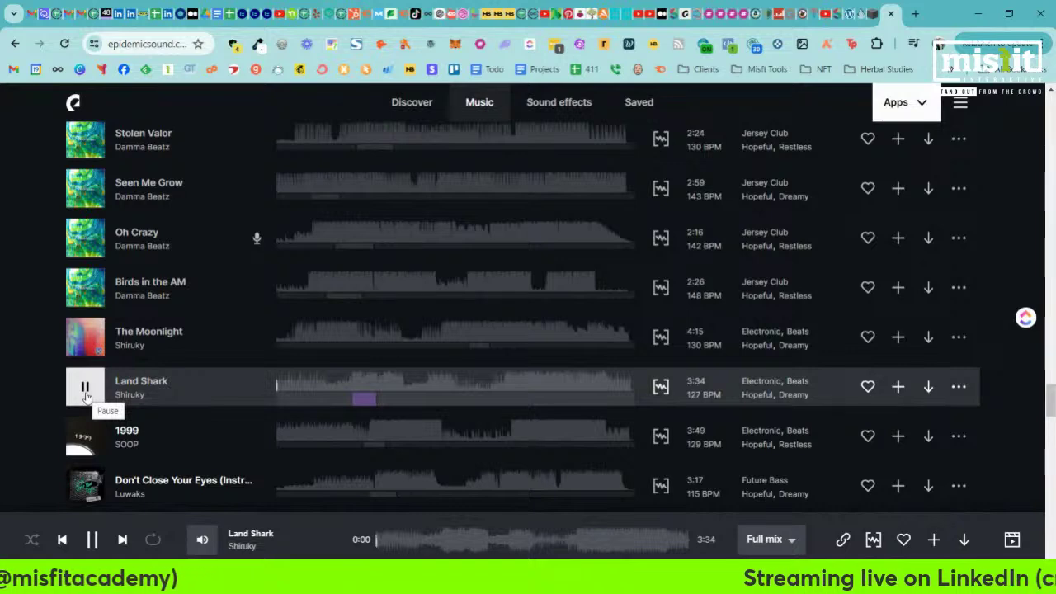
click(85, 436)
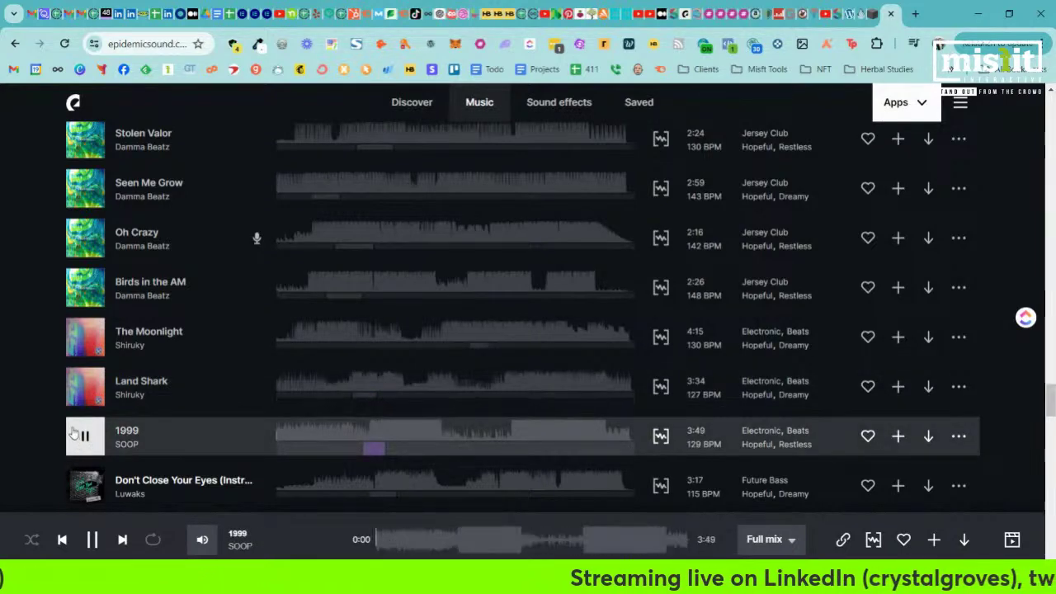
Preview the instrumental and vocal versions of Don't Close Your Eyes, plus MONUMENT and Ninja Skills
scroll(75, 412, down, 2)
click(85, 348)
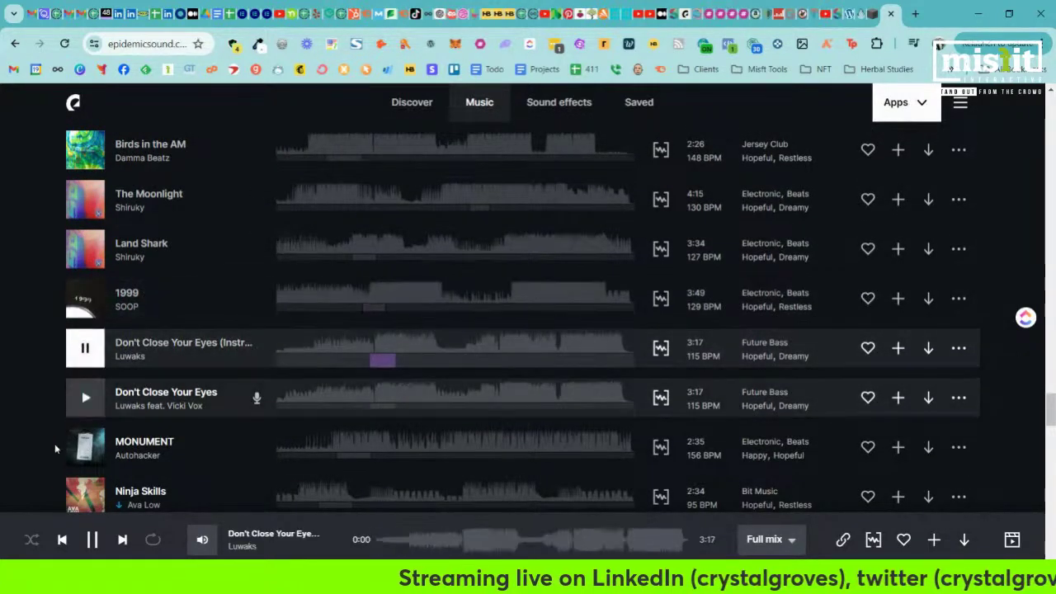
click(86, 398)
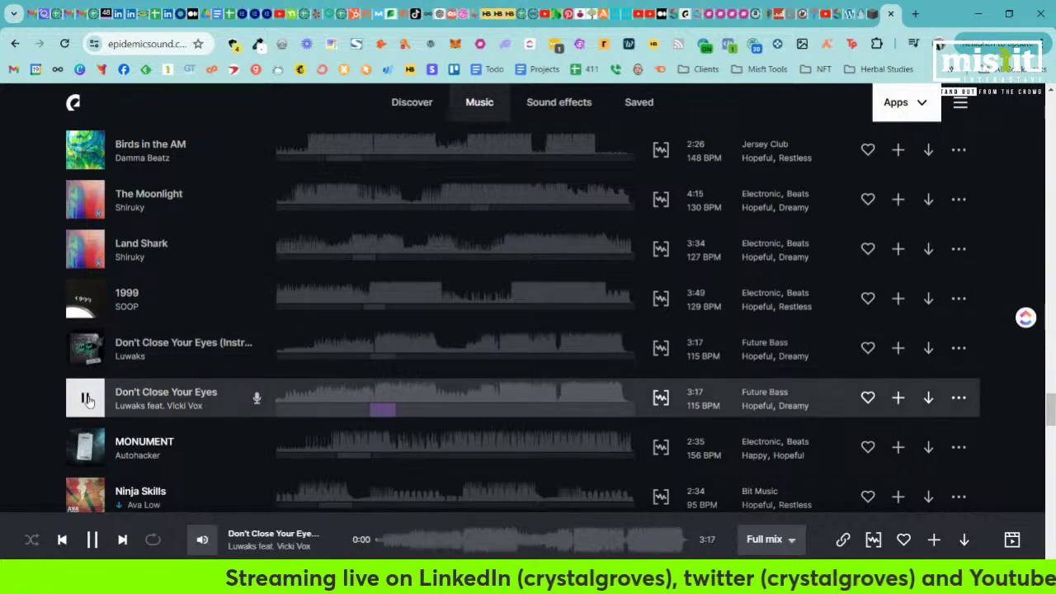
scroll(88, 400, down, 1)
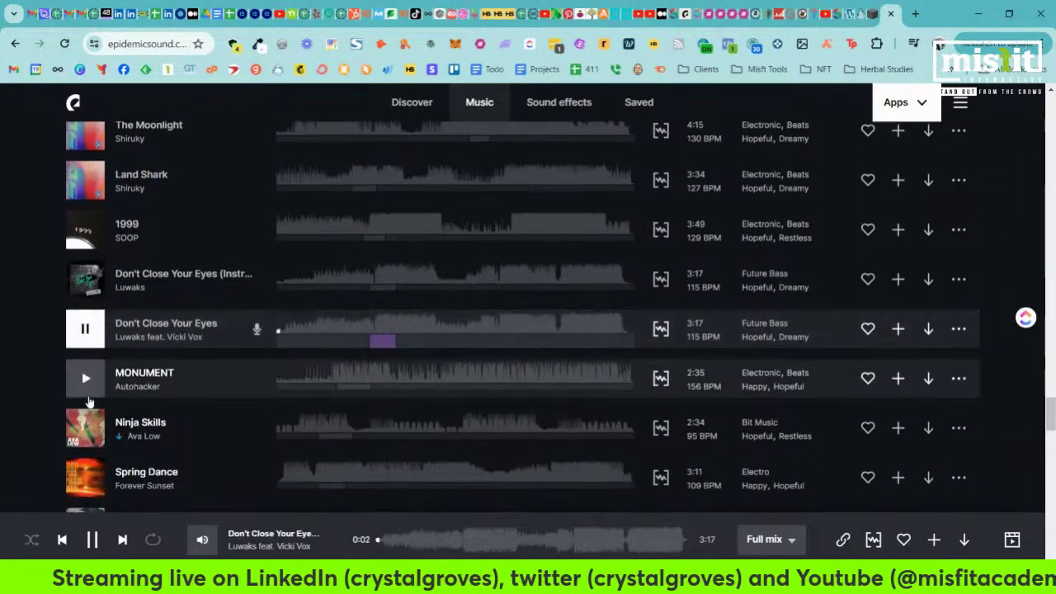
click(85, 378)
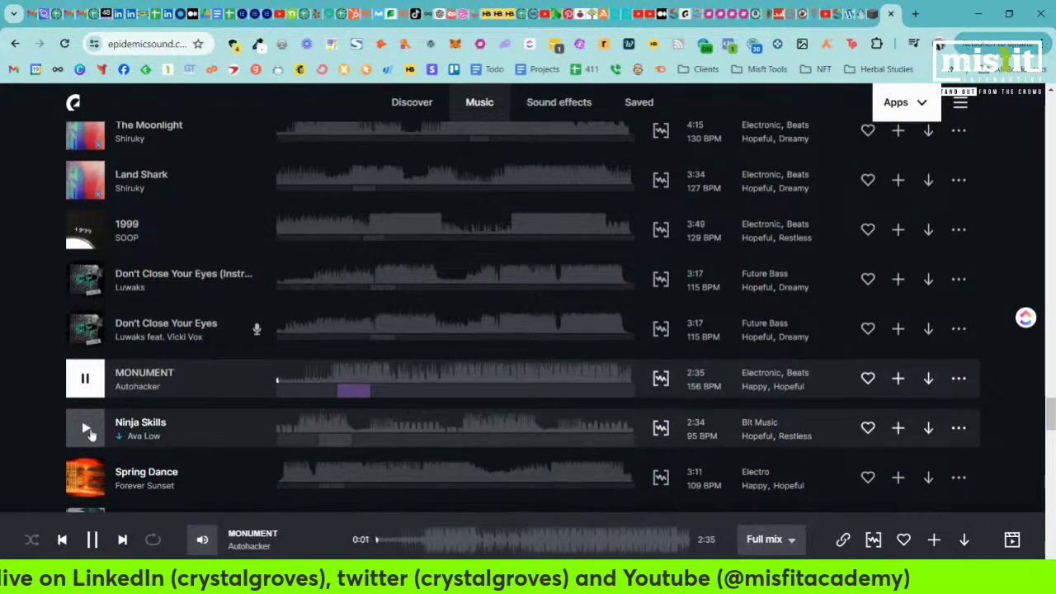
click(89, 428)
Preview Spring Dance, the instrumental version of The Extra Mile, Time Is Fading and Moments of Love
scroll(84, 340, down, 2)
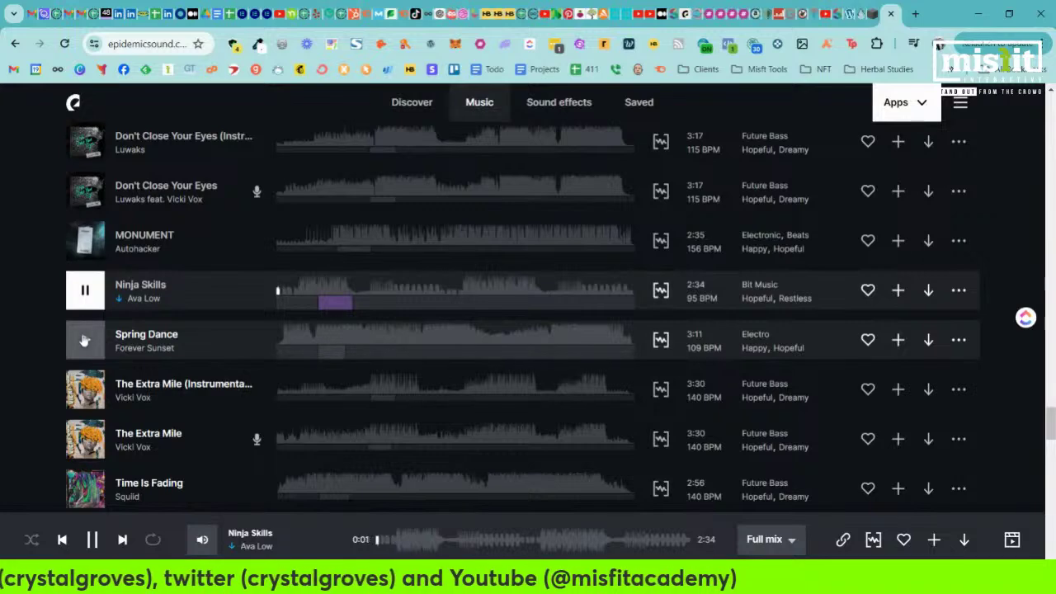
click(84, 340)
click(87, 392)
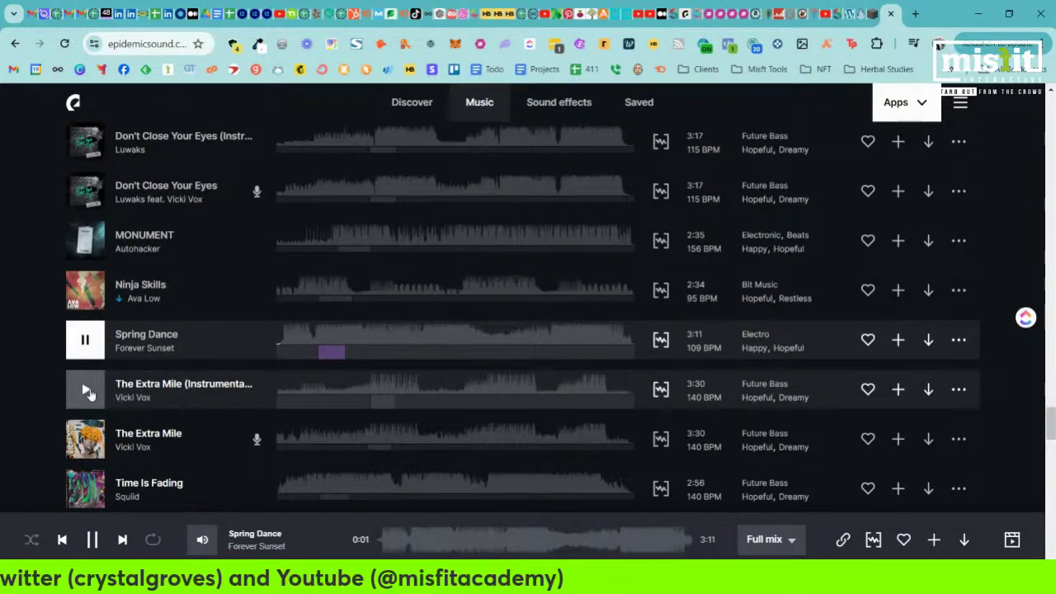
scroll(89, 392, down, 2)
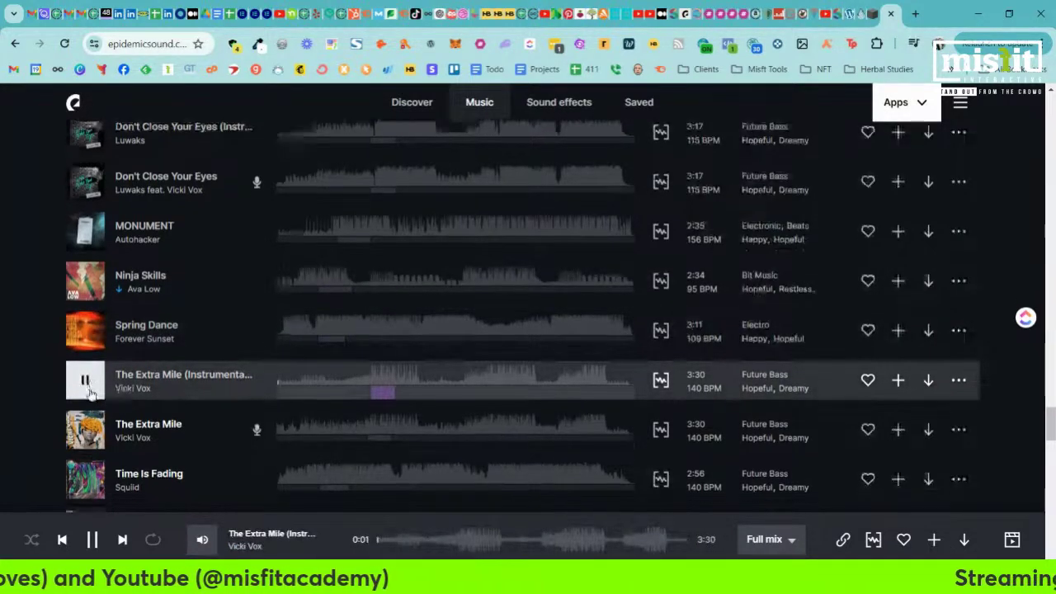
click(89, 366)
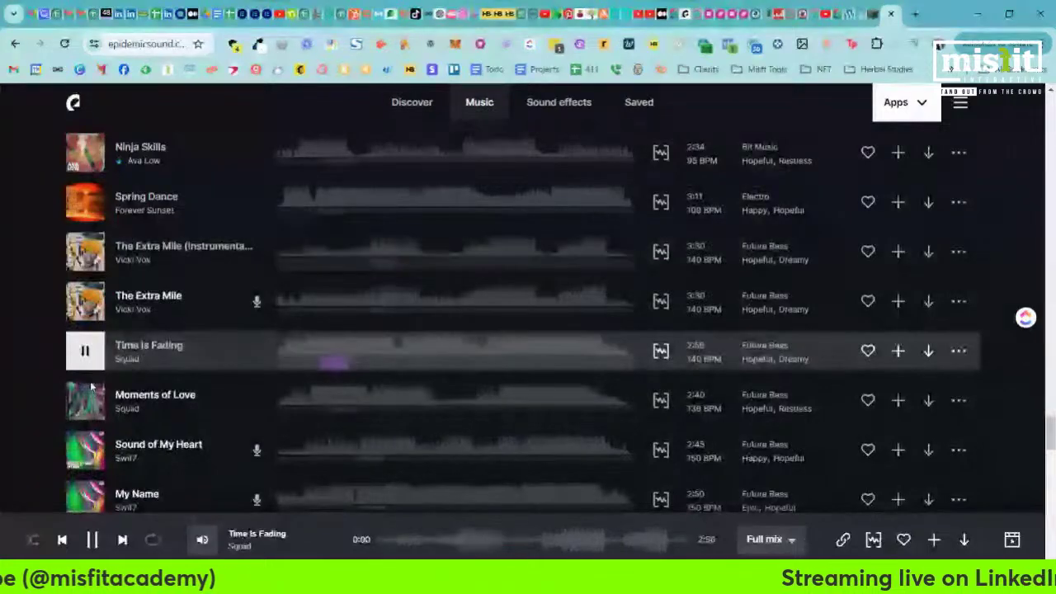
click(88, 402)
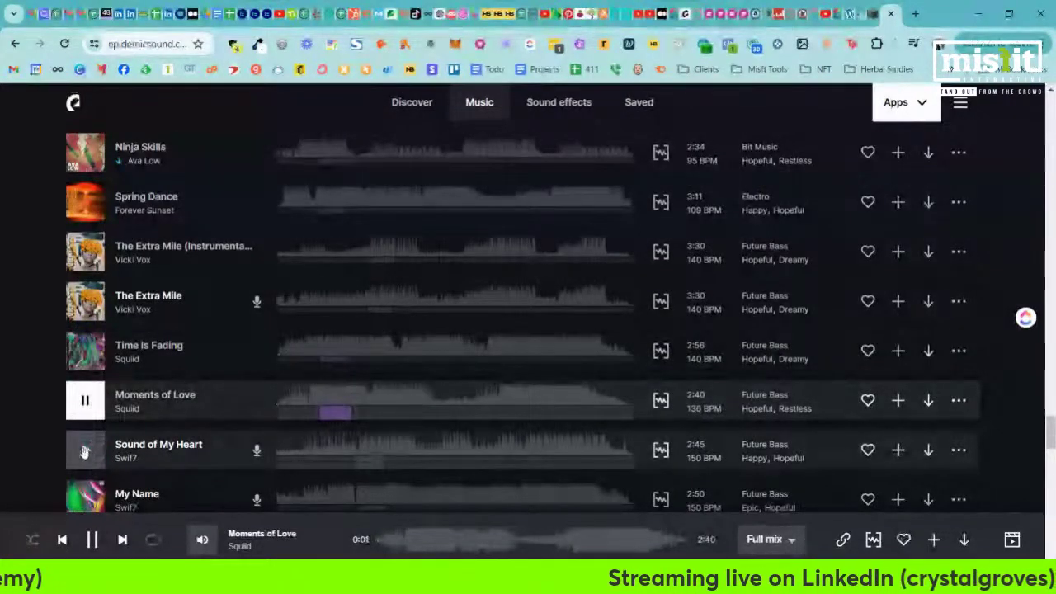
Preview the tracks Sound of My Heart, My Name, Running Into and Run the Track Back
click(84, 452)
scroll(82, 449, down, 2)
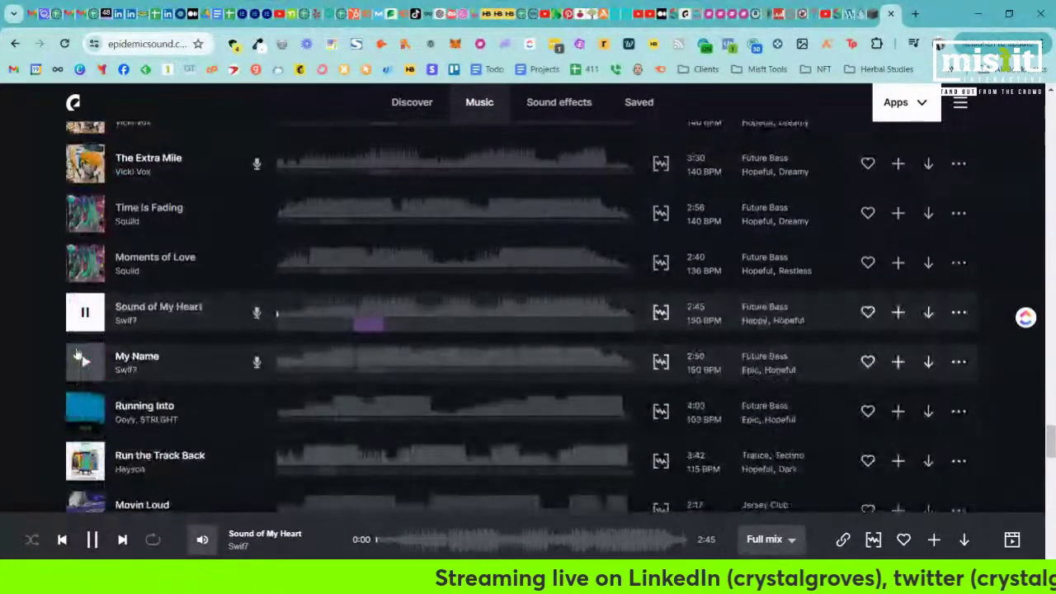
click(79, 358)
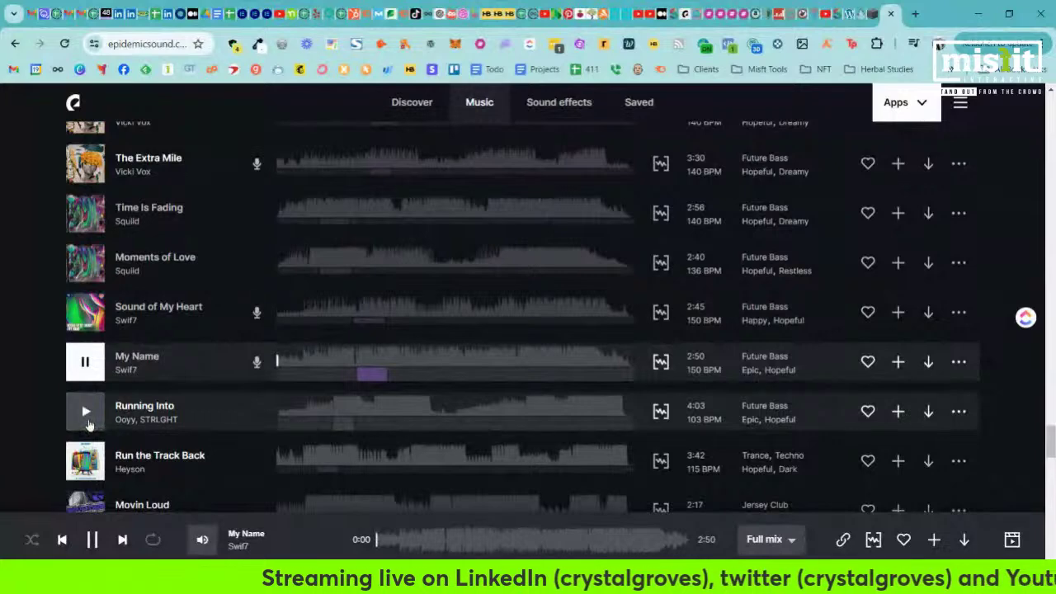
click(88, 421)
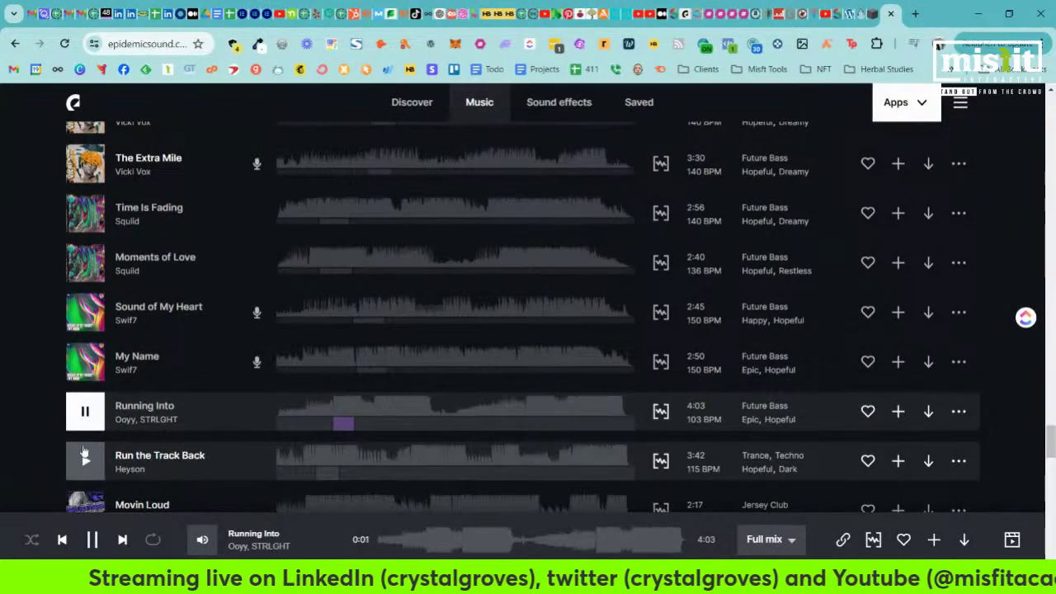
click(84, 452)
Preview Movin Loud, Line of Fire and oboy, listening to the last two for a few seconds each
scroll(83, 413, down, 2)
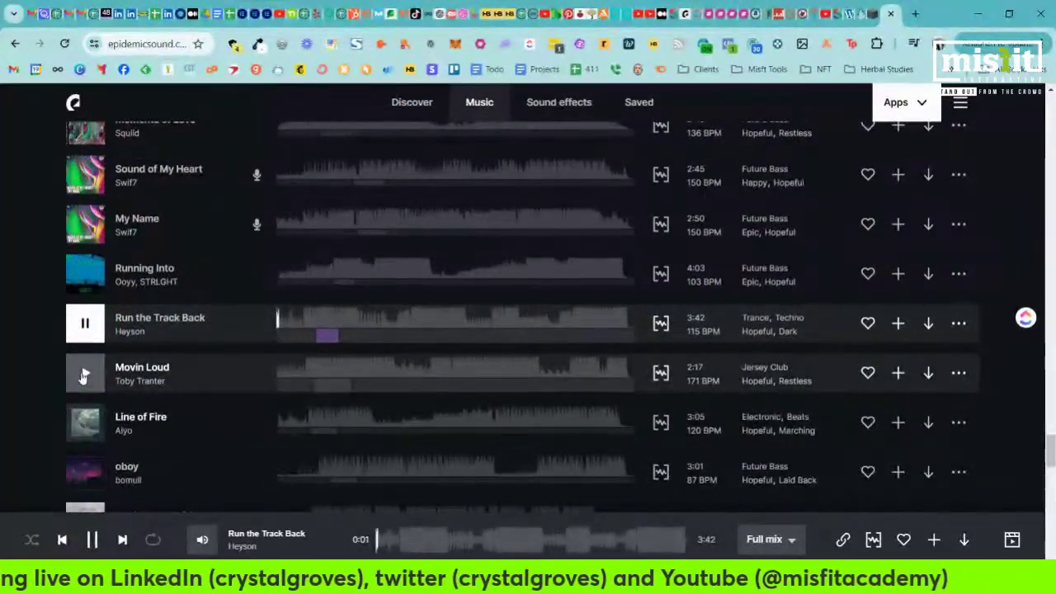
click(83, 376)
click(87, 423)
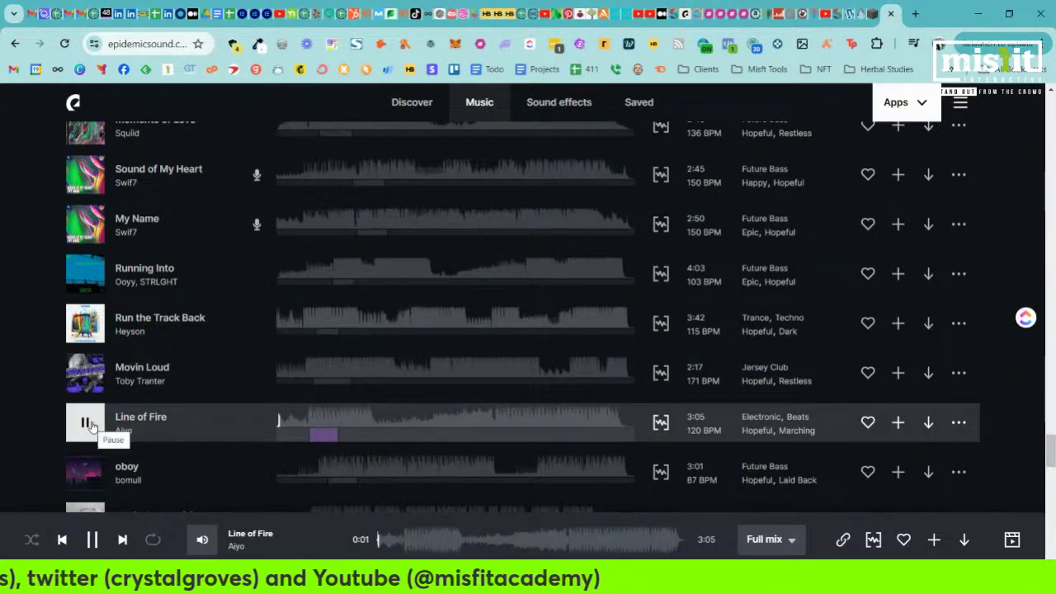
scroll(97, 431, down, 2)
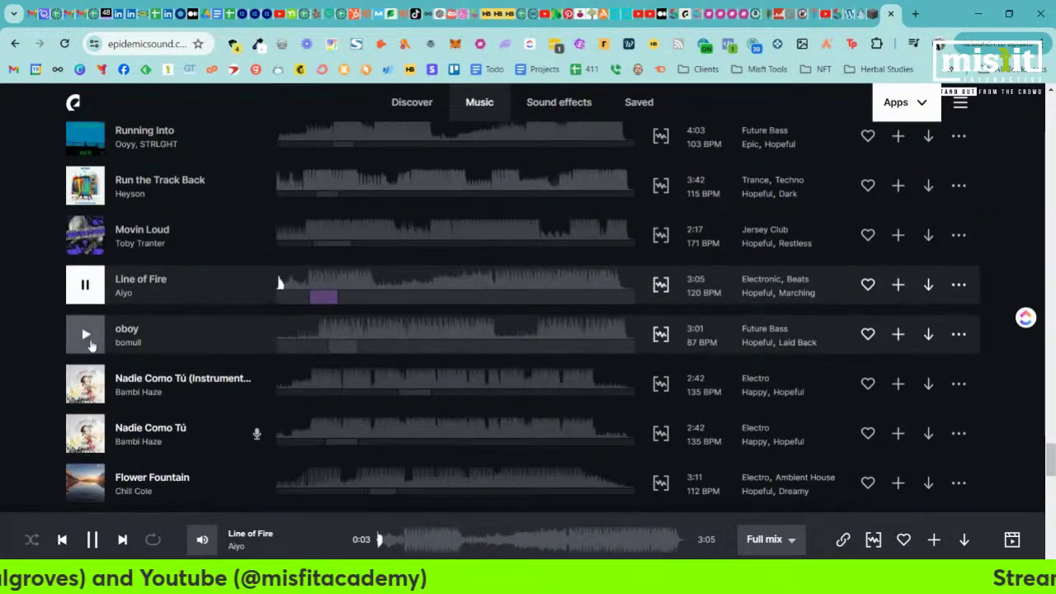
click(85, 334)
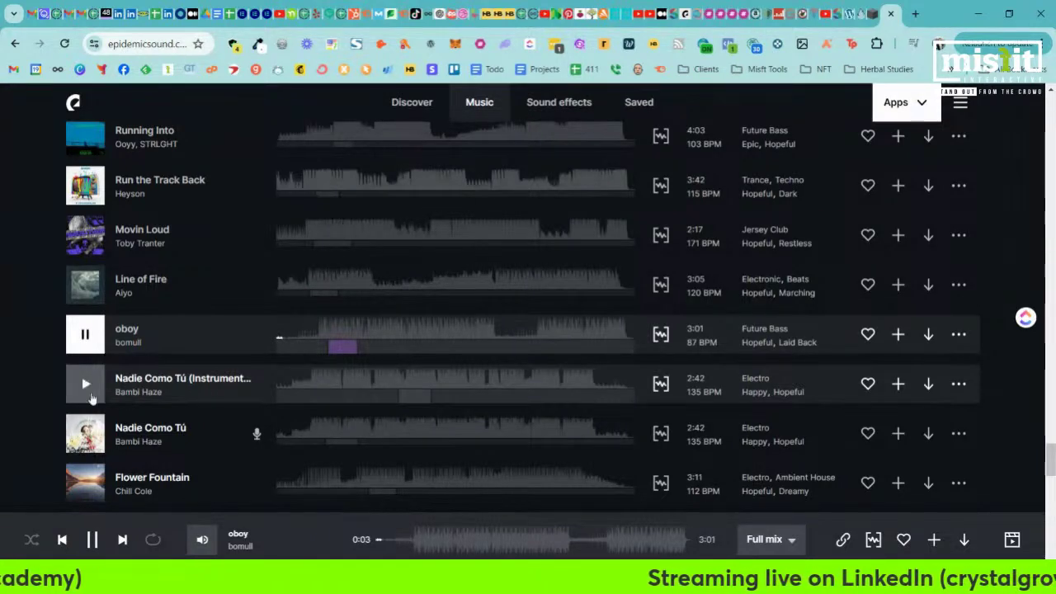
Preview the instrumental and vocal versions of Nadie Como Tú, Flower Fountain, and both versions of Amor Intenso
click(85, 384)
click(87, 435)
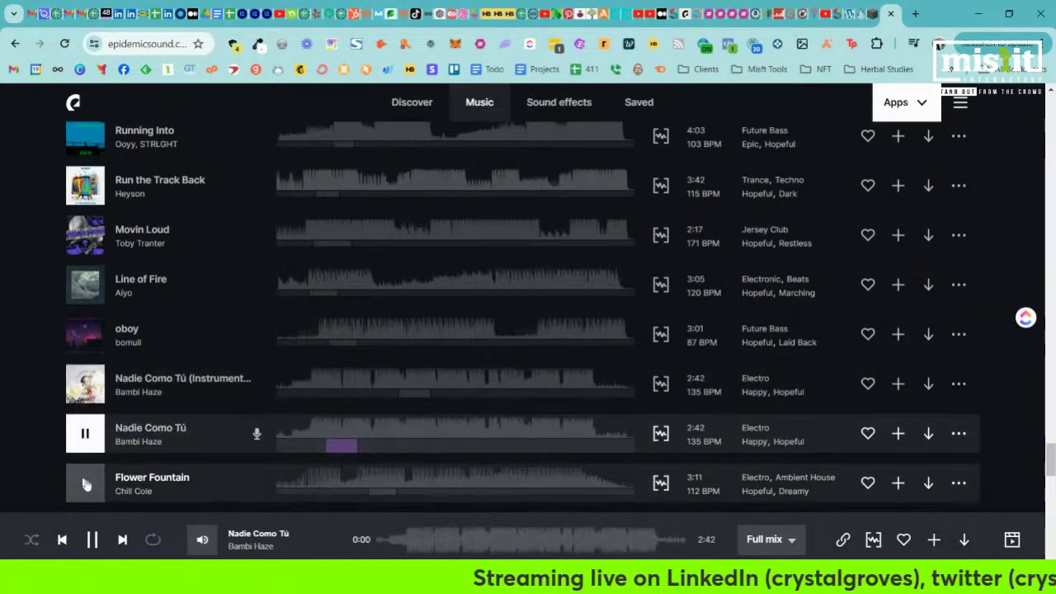
click(83, 484)
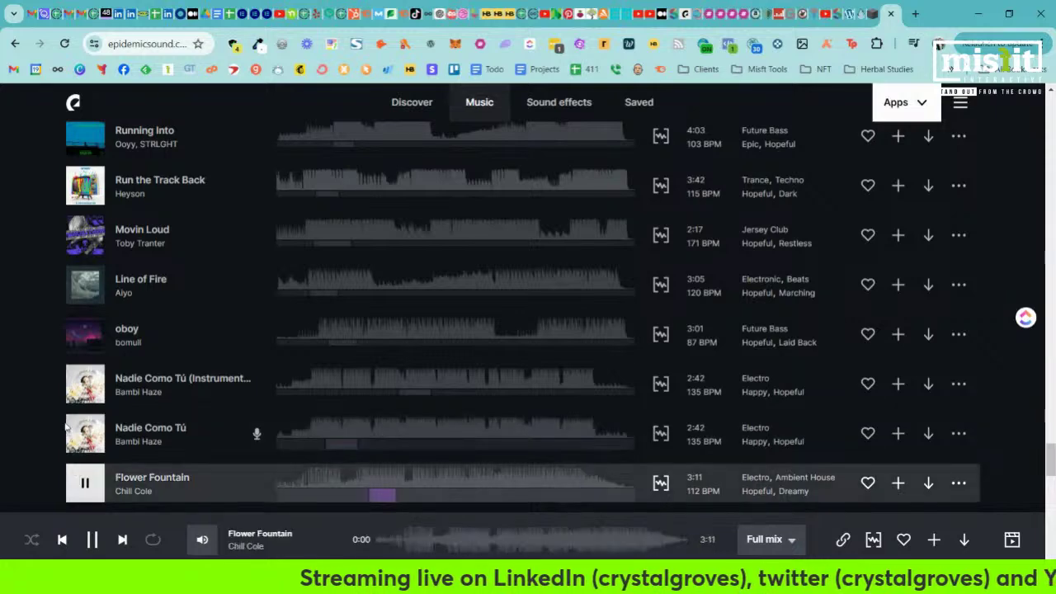
scroll(70, 429, down, 2)
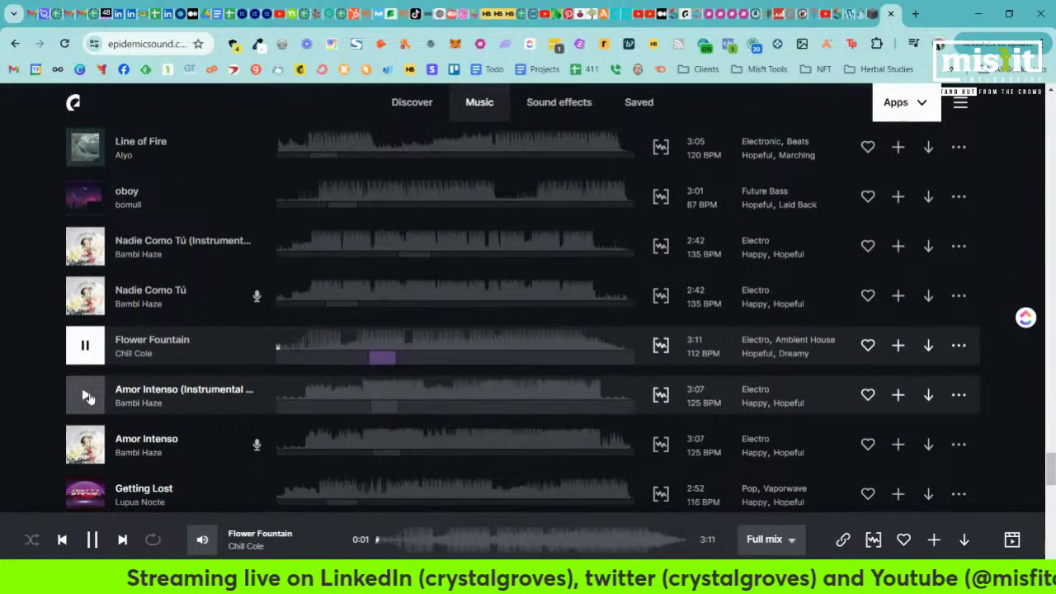
click(85, 394)
scroll(23, 373, down, 1)
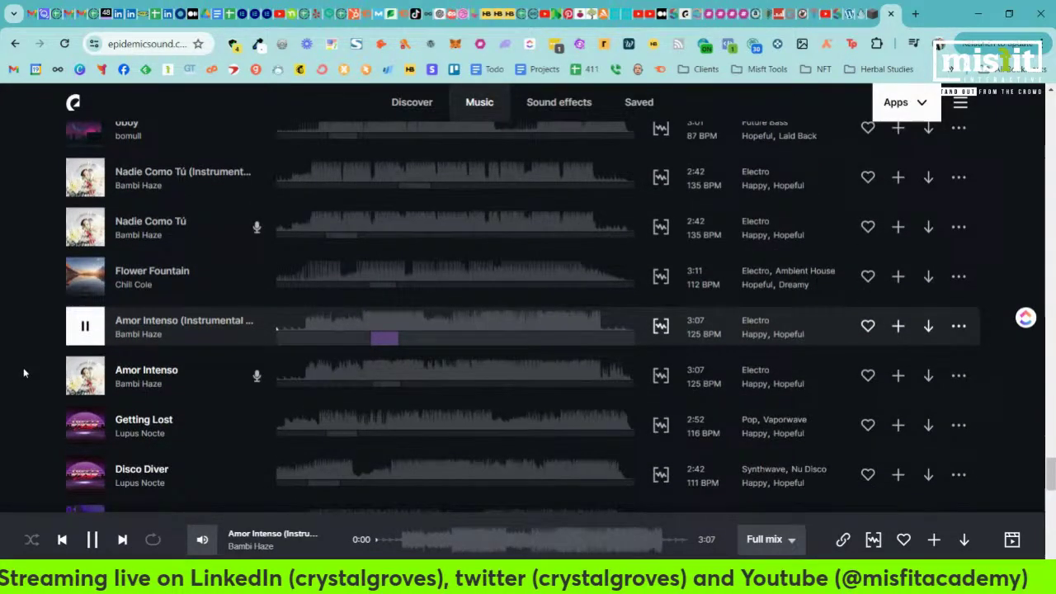
click(85, 376)
Preview the tracks Getting Lost, Disco Diver, Living Soul and K Disco
scroll(83, 346, down, 2)
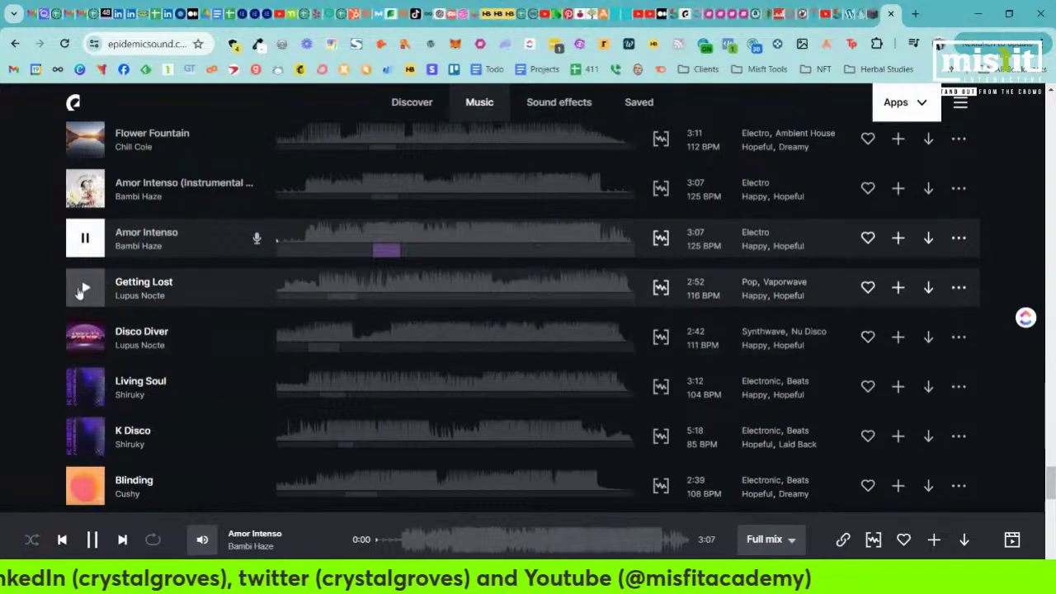
click(85, 287)
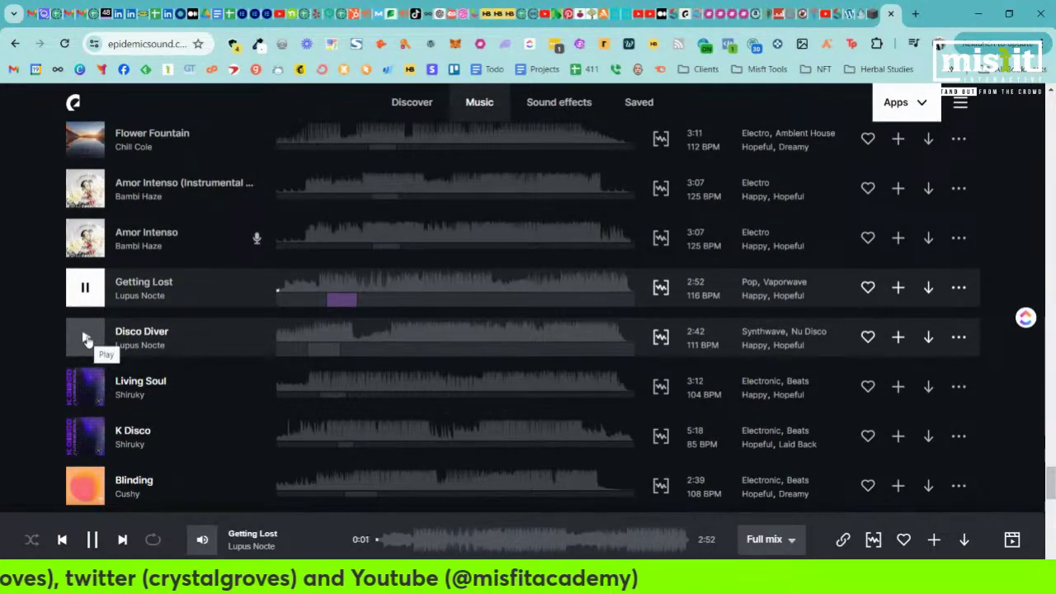
click(86, 339)
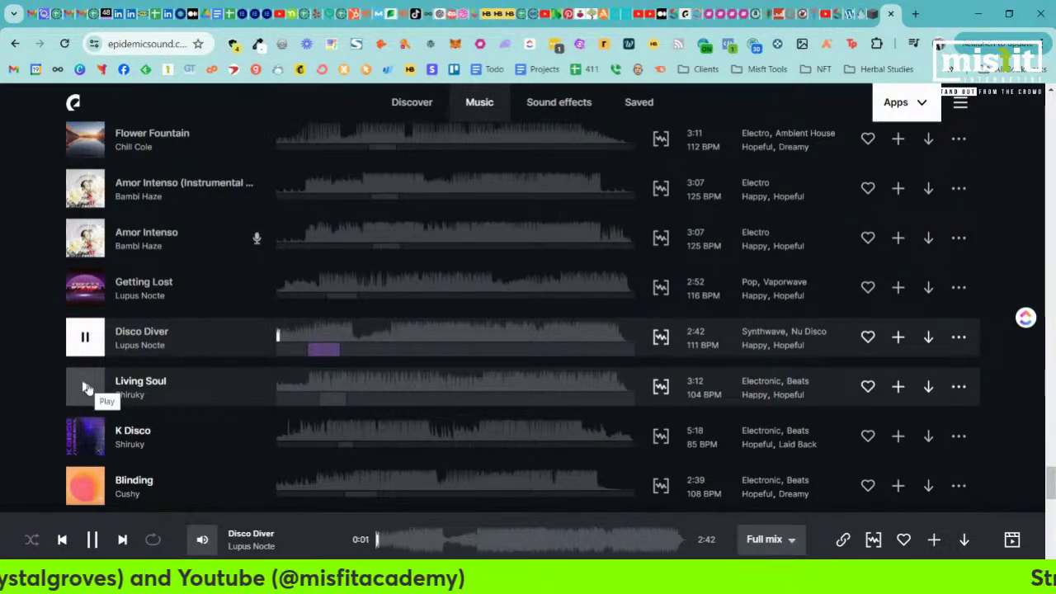
click(86, 388)
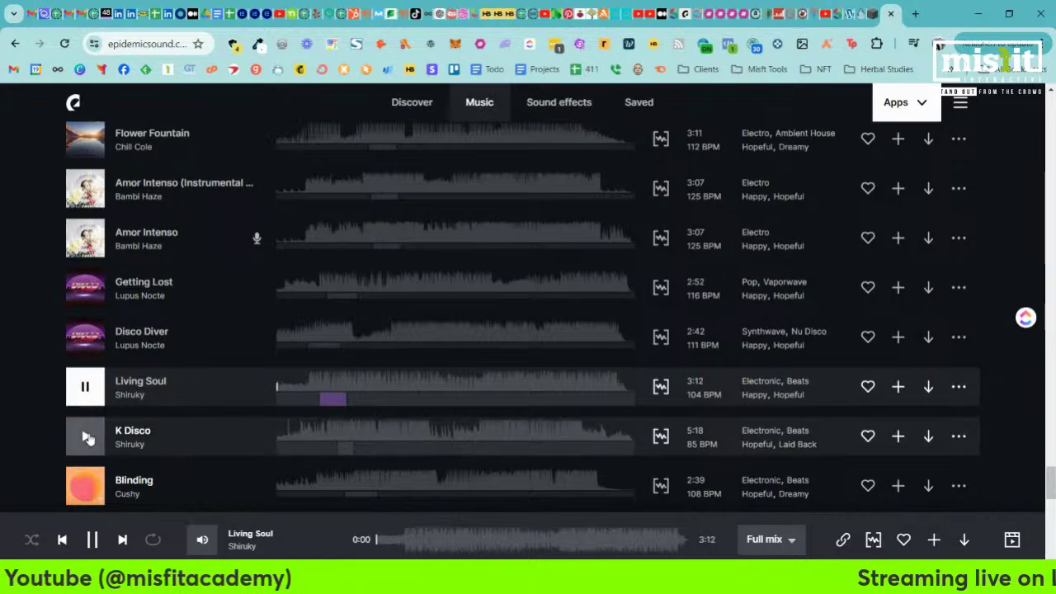
click(86, 438)
Preview Blinding by Cushy and Long Vacay by Aleph One
click(86, 487)
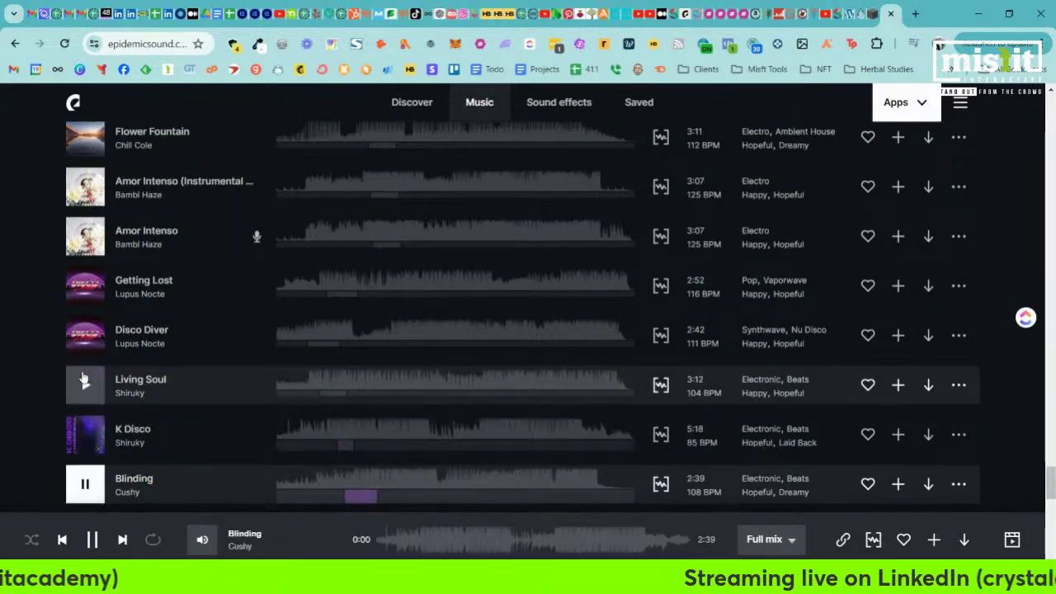
scroll(78, 369, down, 3)
scroll(78, 369, down, 1)
click(85, 260)
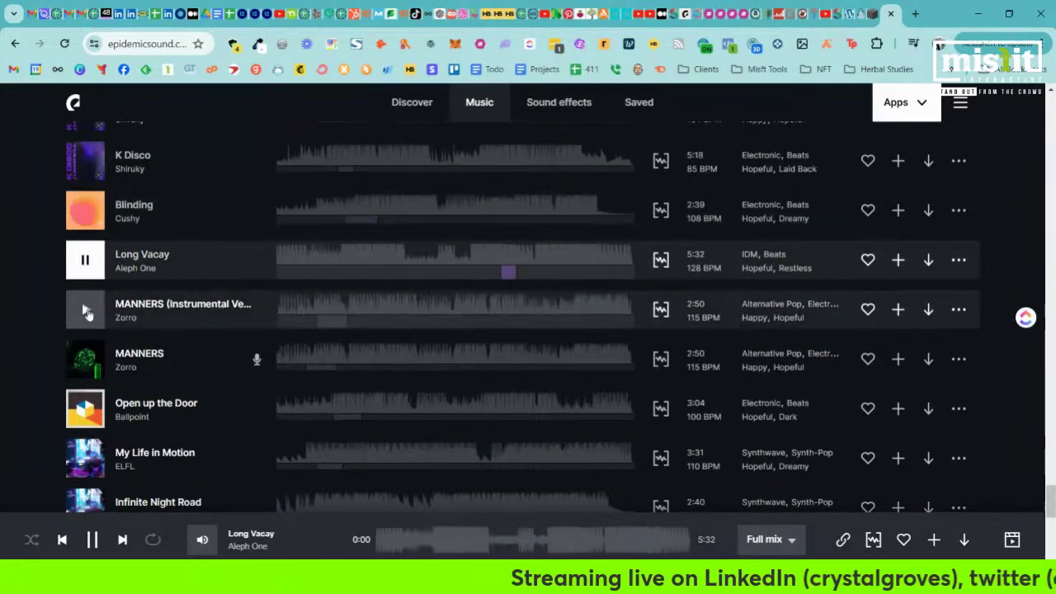
Preview the instrumental and vocal versions of MANNERS, Open up the Door and My Life in Motion
click(86, 311)
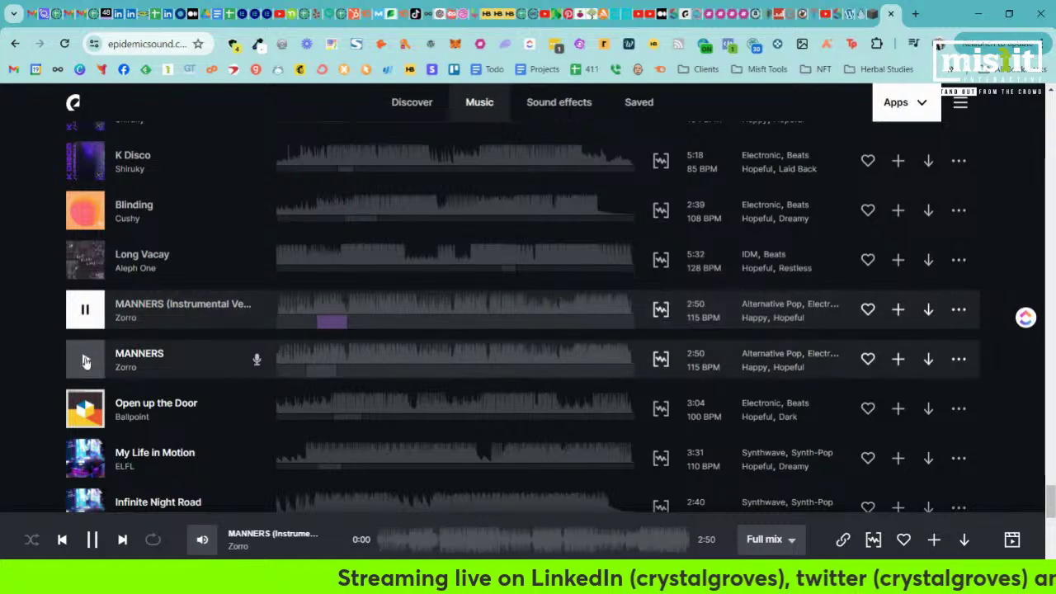
click(85, 361)
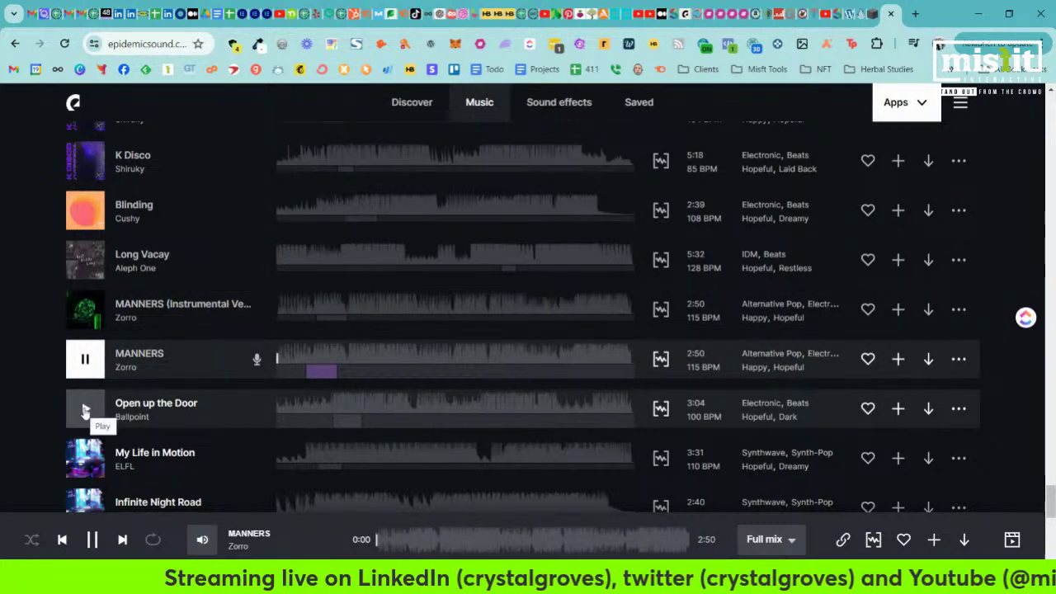
click(85, 410)
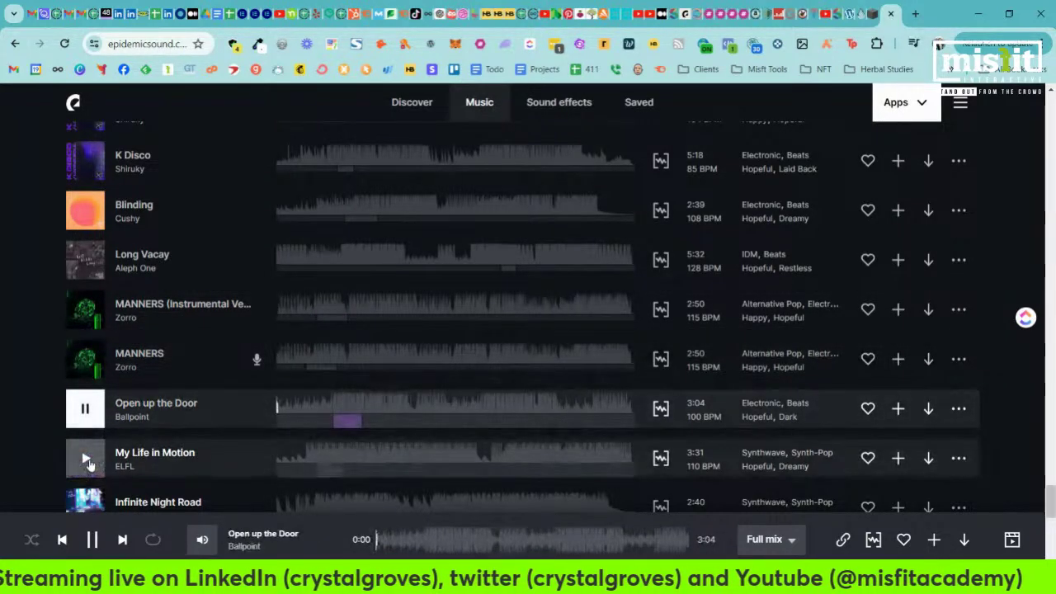
click(85, 460)
Preview Kids Kids Kids and Polygon, stop playback and load more tracks into the song list
scroll(88, 445, down, 2)
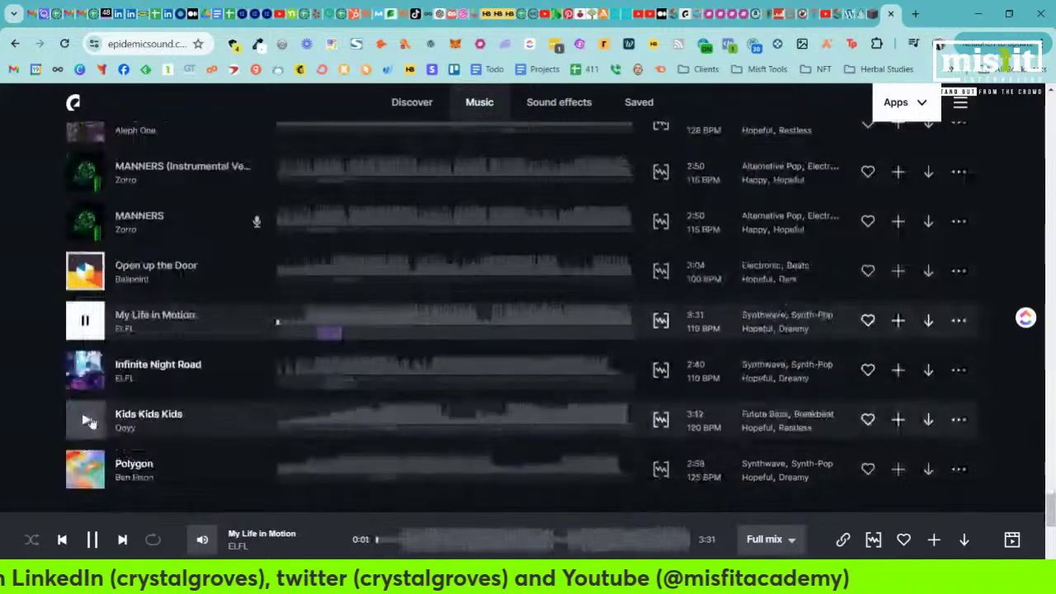
click(88, 422)
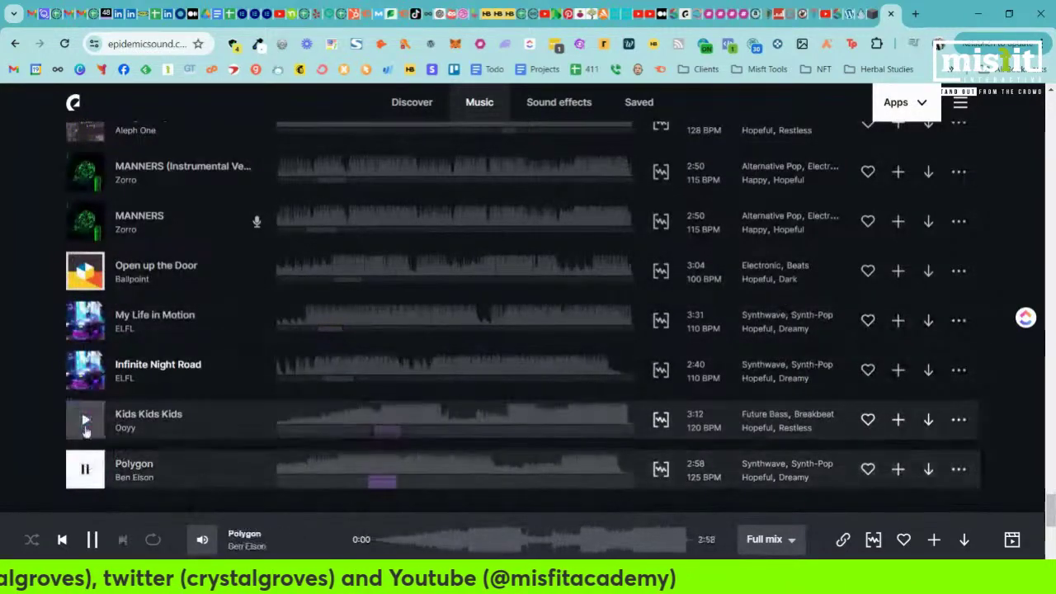
scroll(86, 425, down, 2)
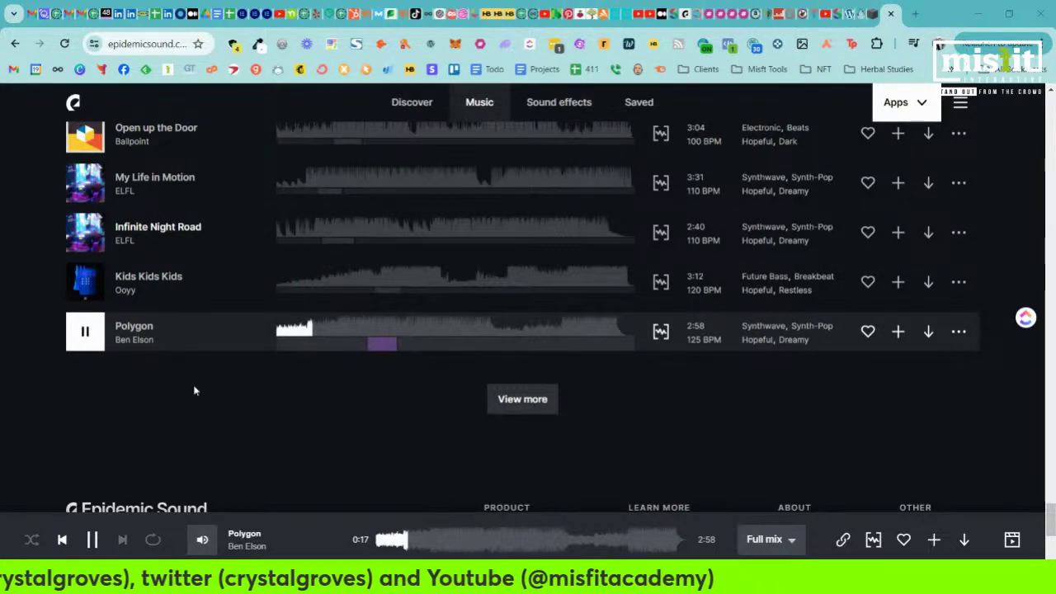
click(86, 332)
click(533, 401)
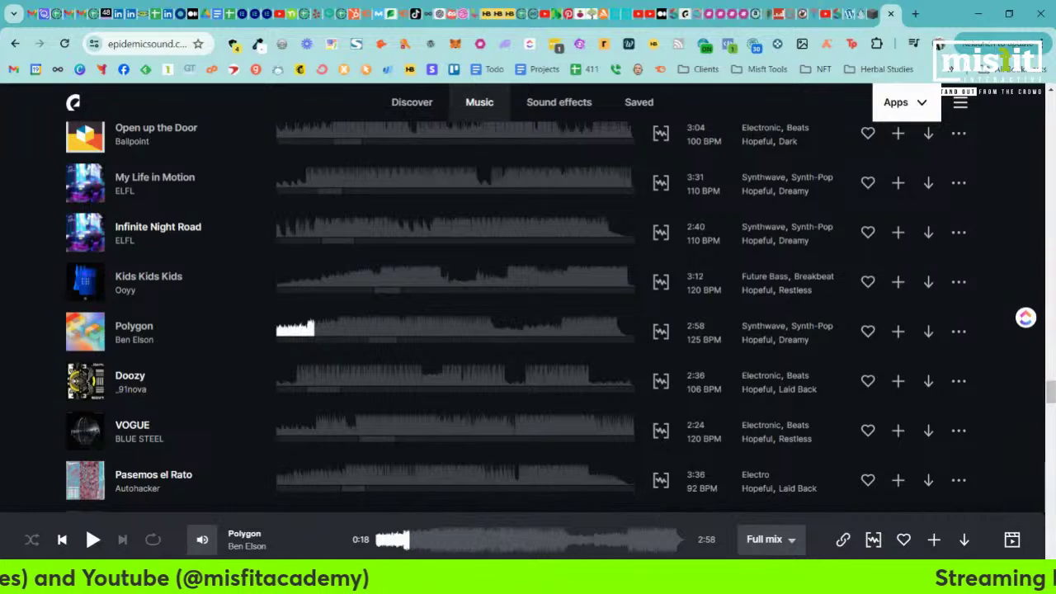
Switch to the CETI Static Graphics design in Canva and look through the uploaded audio files for a fitting track
key(alt+Tab)
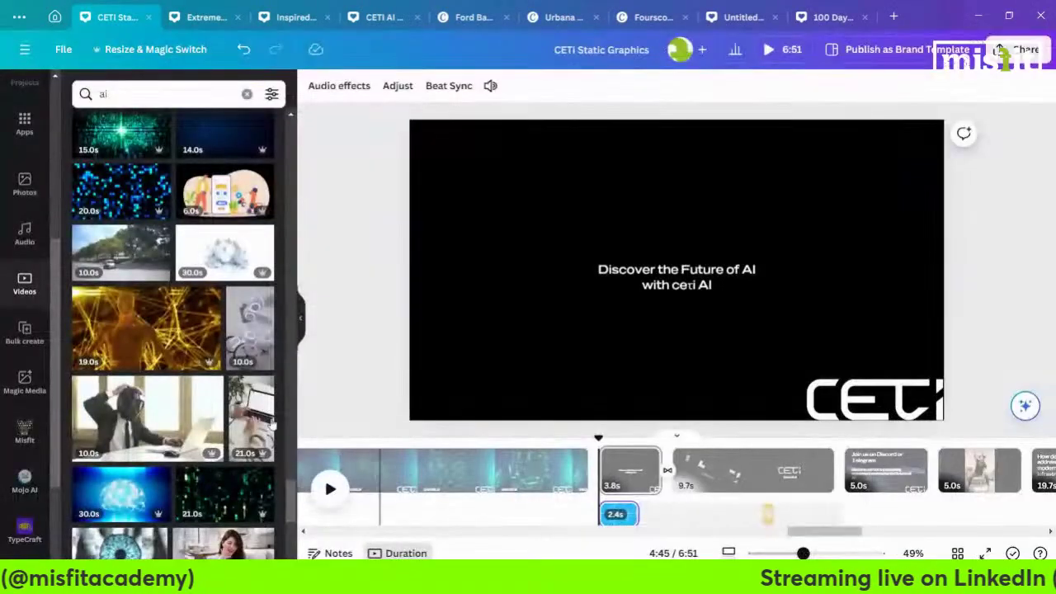
scroll(14, 231, up, 4)
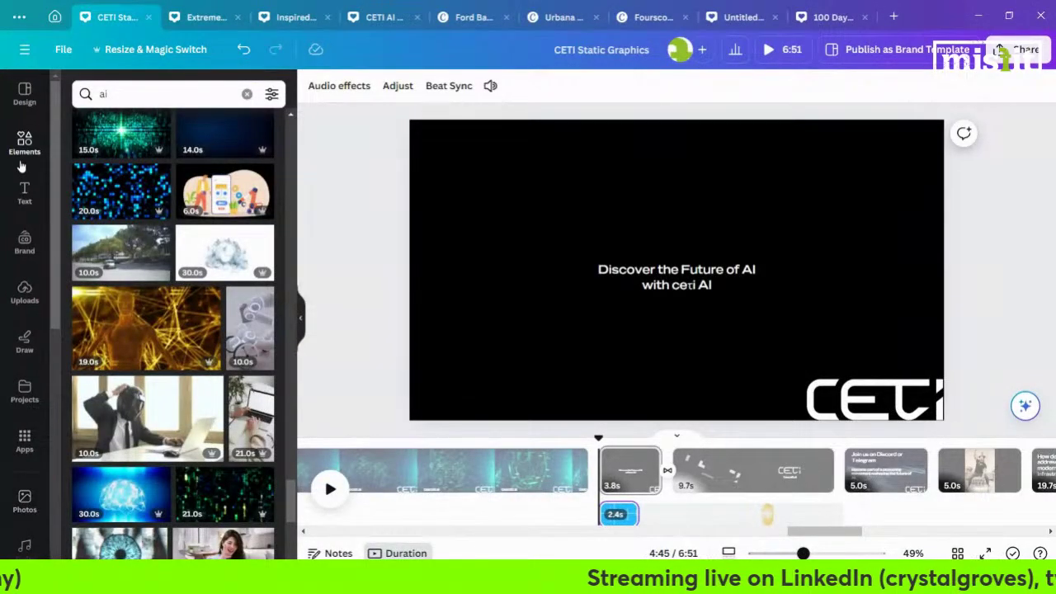
click(14, 291)
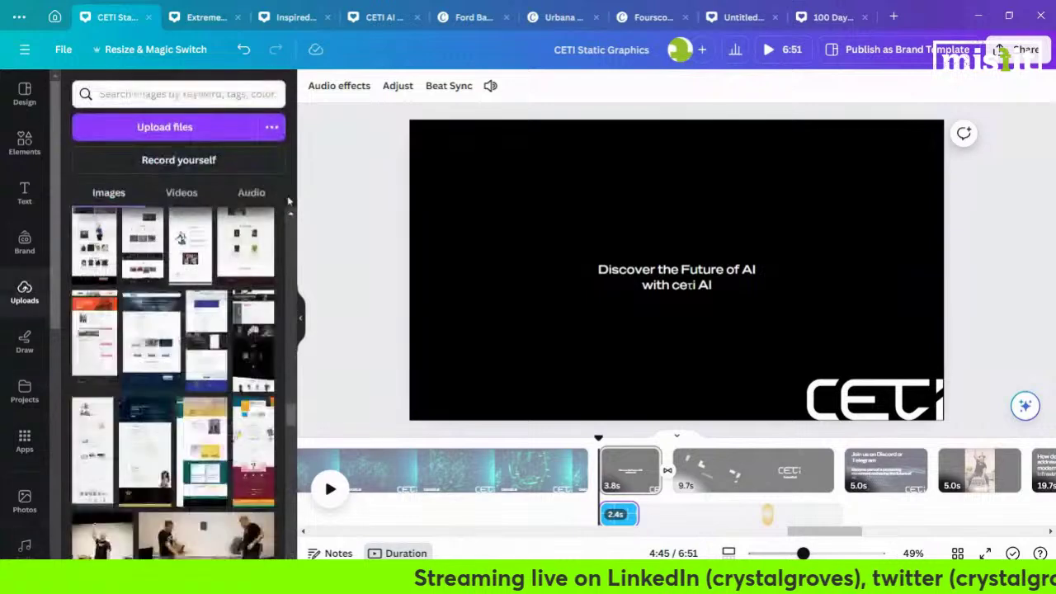
click(251, 192)
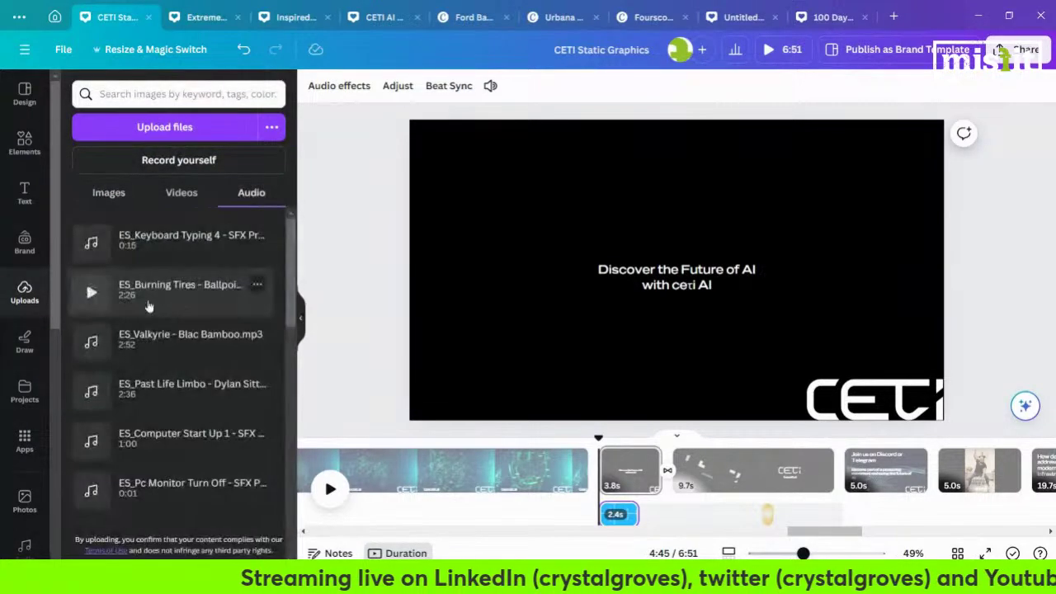
scroll(142, 312, down, 2)
scroll(132, 318, down, 10)
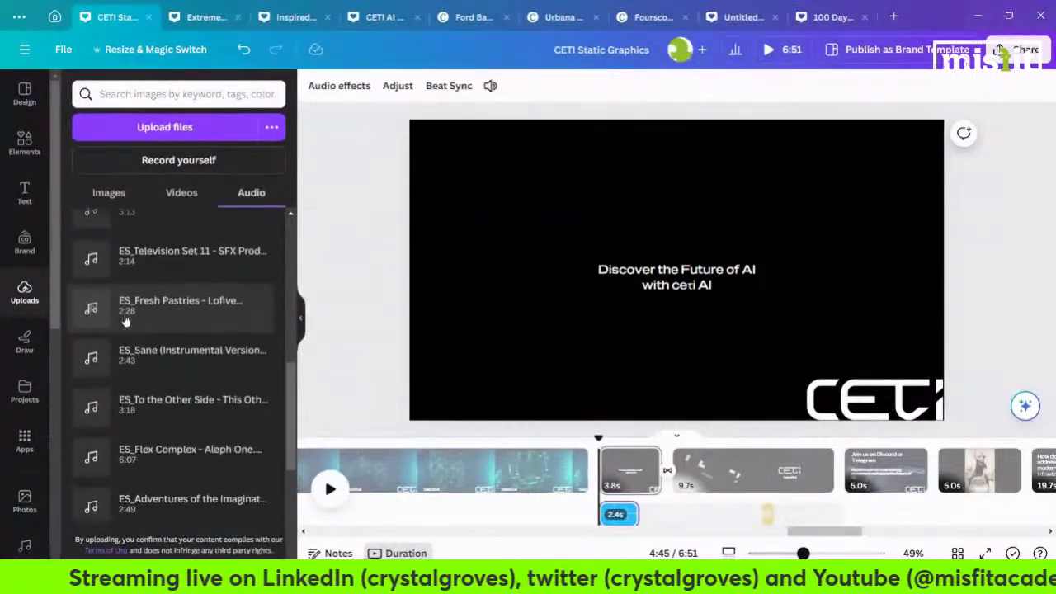
mouse_move(89, 423)
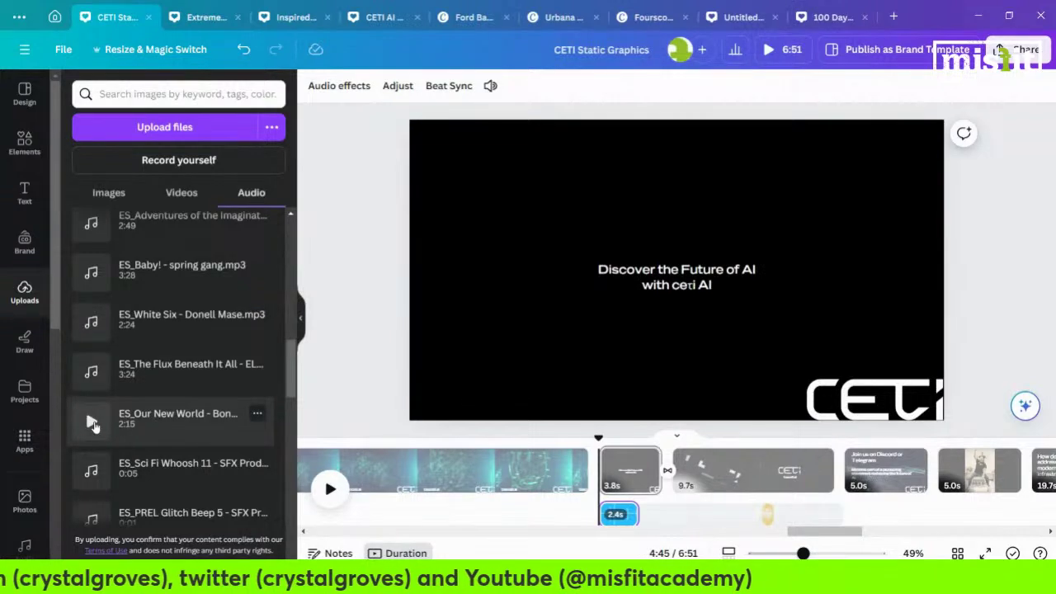
click(372, 293)
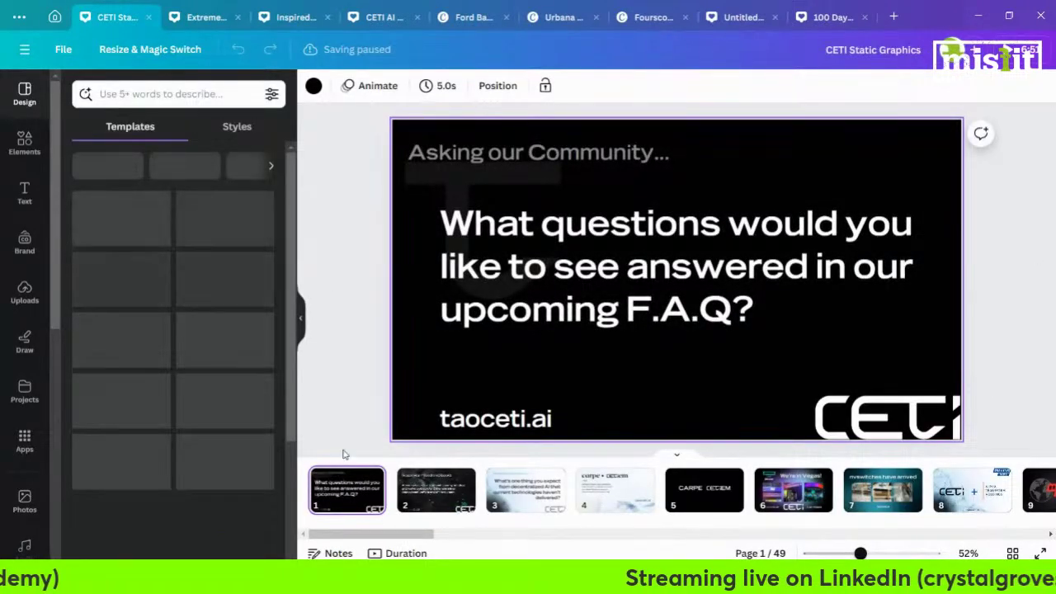
Select page 30 with the blue circuit-board video, show the page durations in the timeline and start playback there
drag(384, 536, 755, 540)
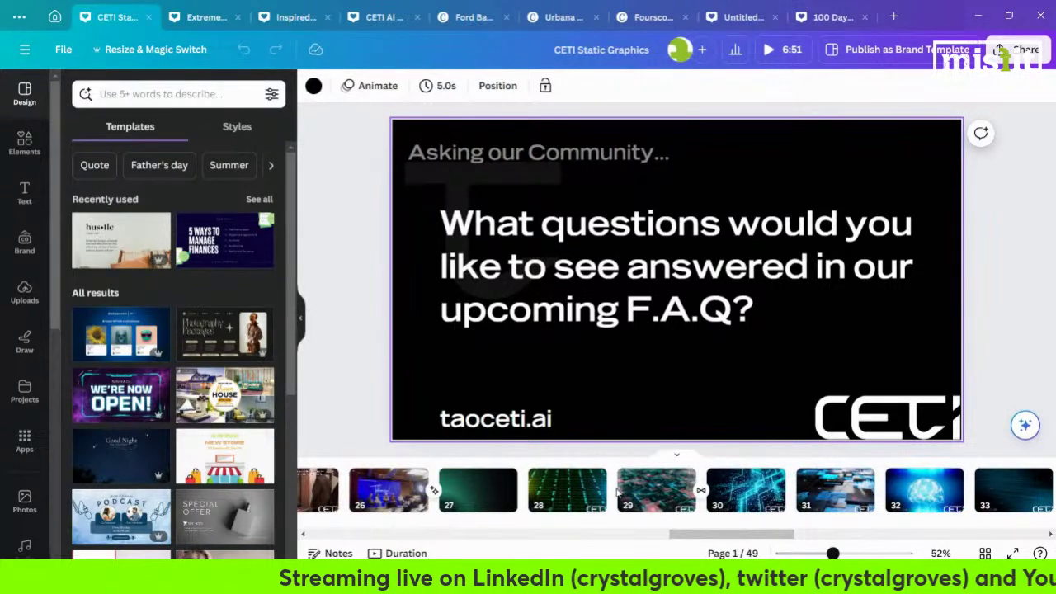
mouse_move(618, 494)
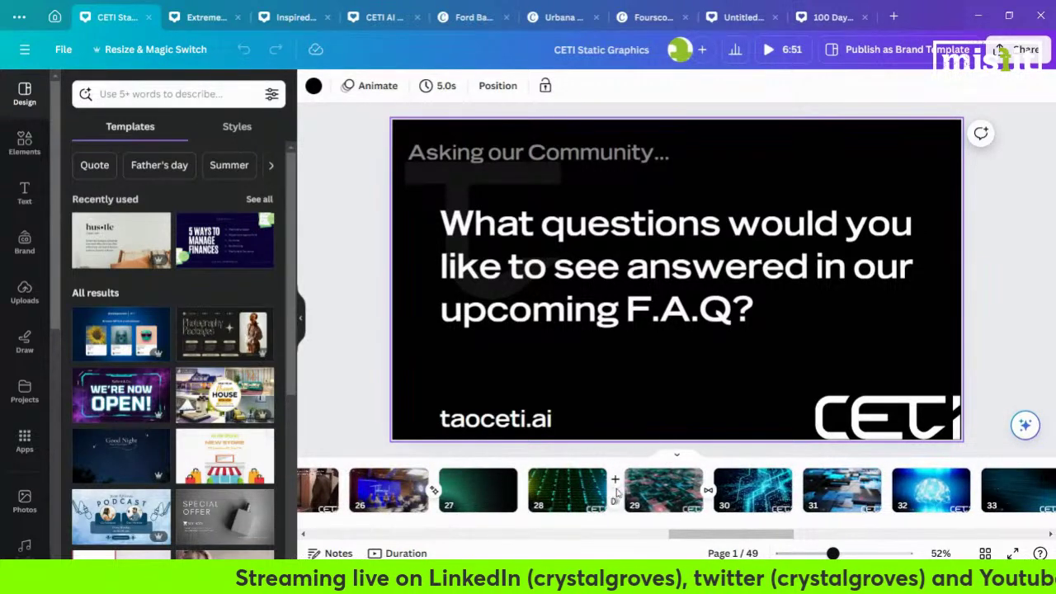
click(723, 494)
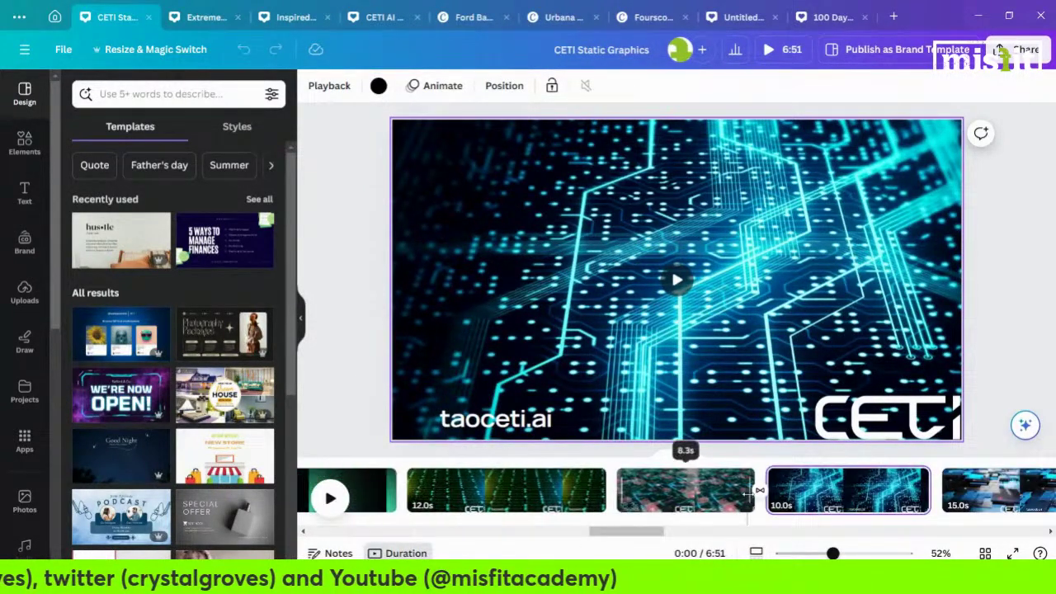
key(space)
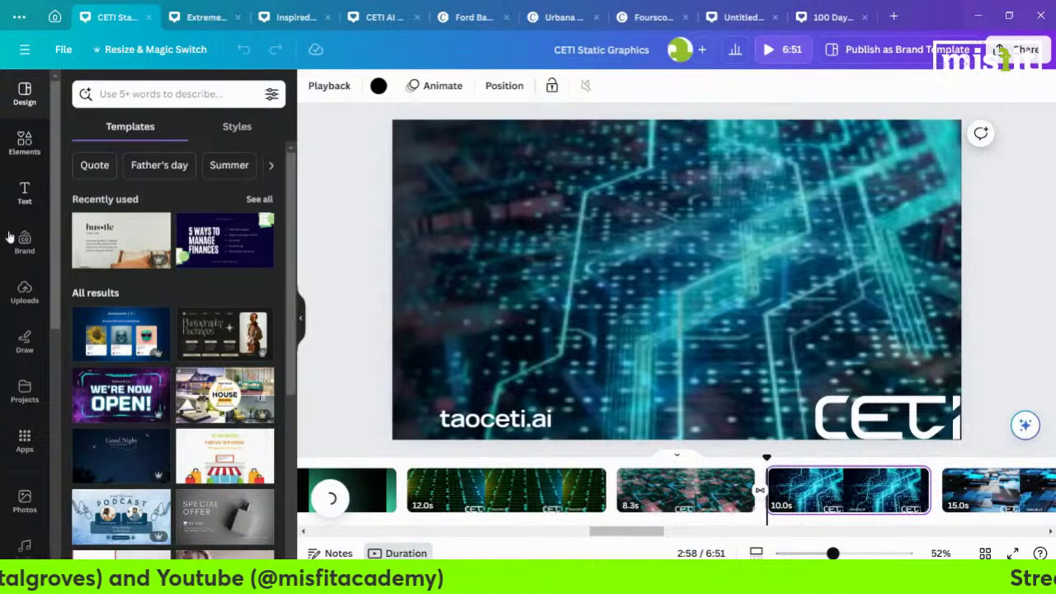
Preview White Six, The Flux Beneath It All and Our New World from the uploaded audio files
click(18, 291)
click(250, 194)
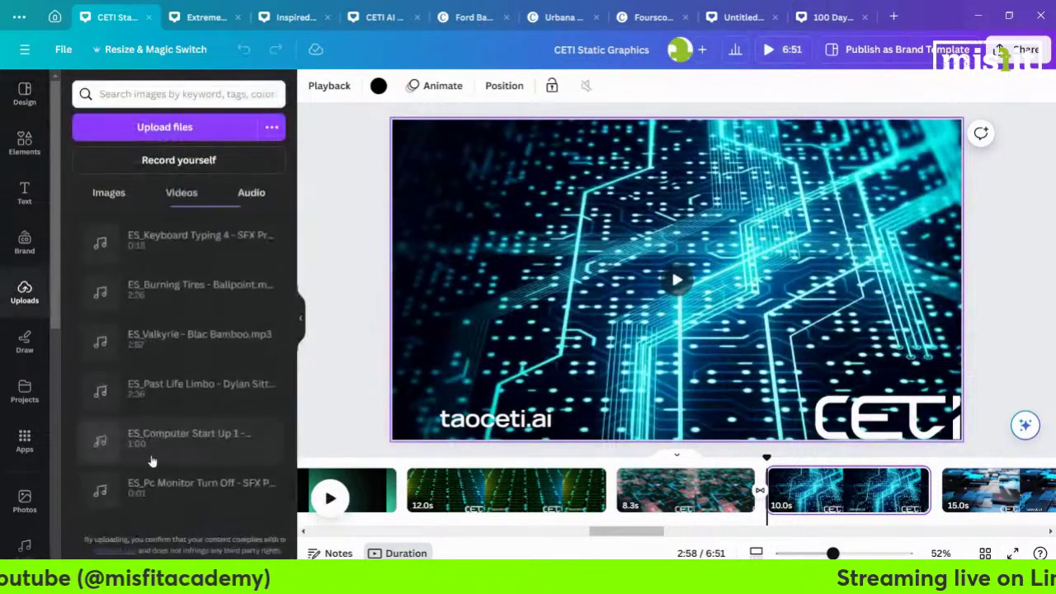
scroll(147, 450, down, 5)
scroll(147, 450, down, 4)
scroll(99, 363, up, 1)
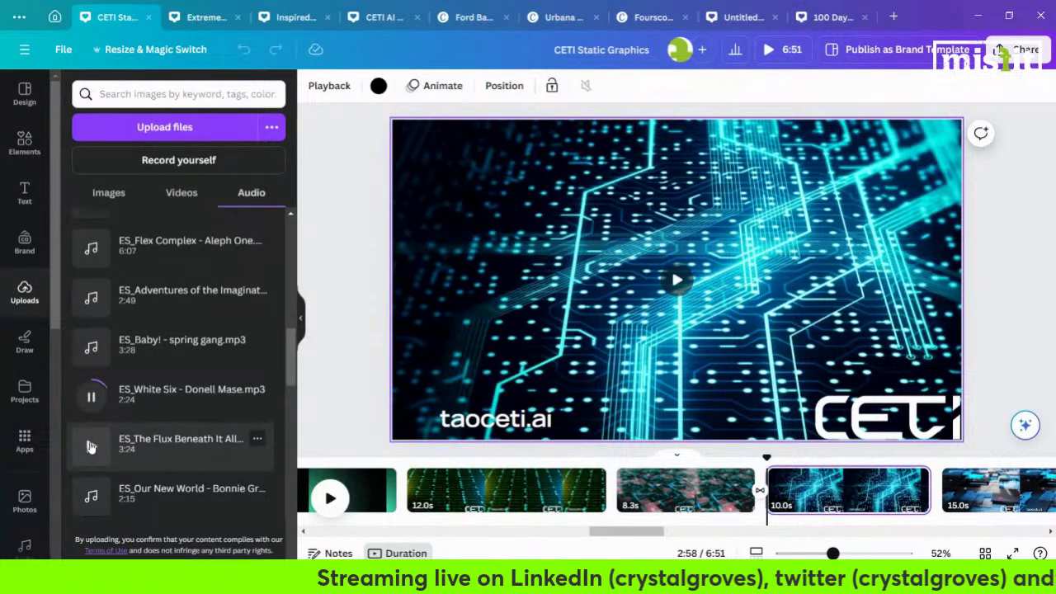
scroll(98, 429, down, 1)
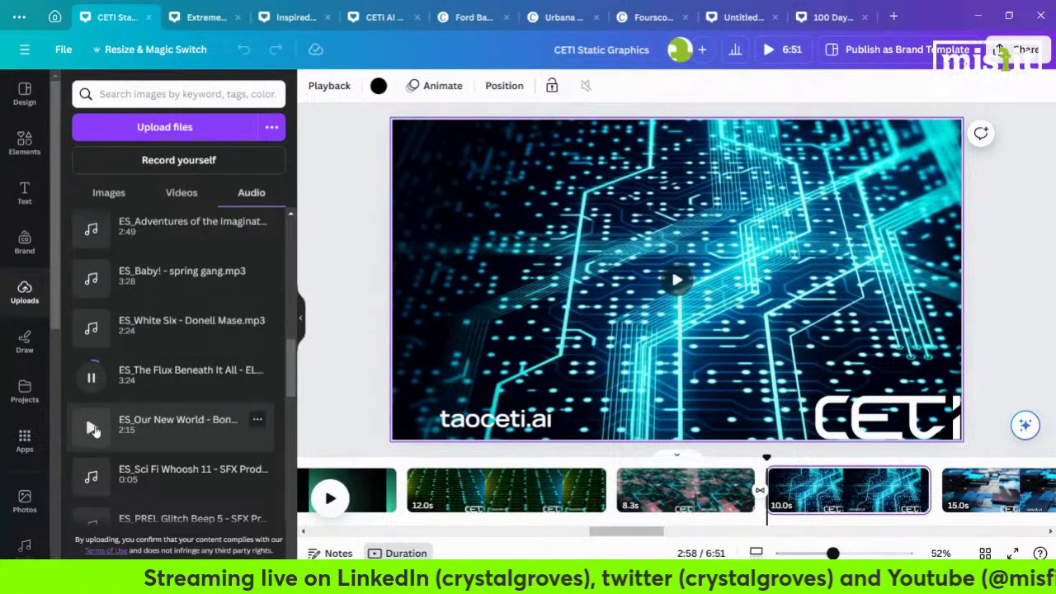
scroll(94, 430, down, 1)
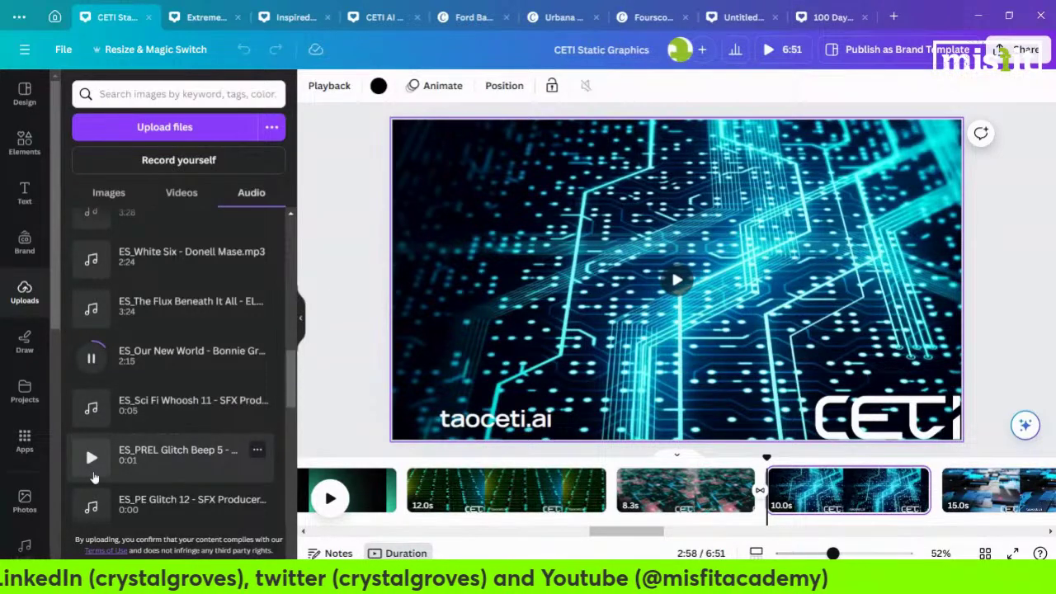
Preview the uploaded tracks Thyone and Comes Around, replay White Six, and preview Adventures of the Imagination
scroll(94, 413, down, 4)
click(92, 332)
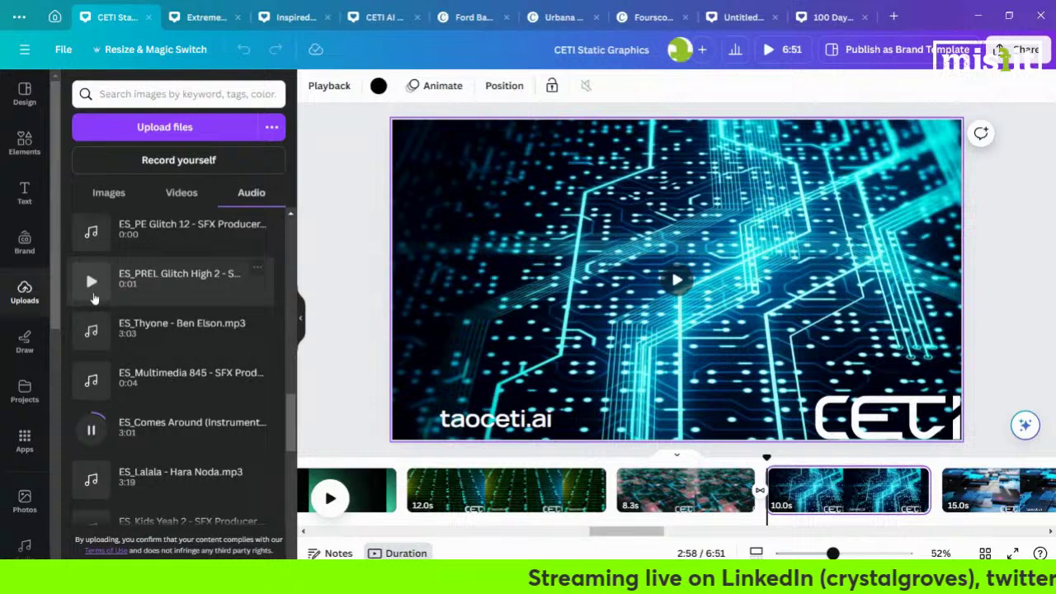
scroll(91, 284, up, 4)
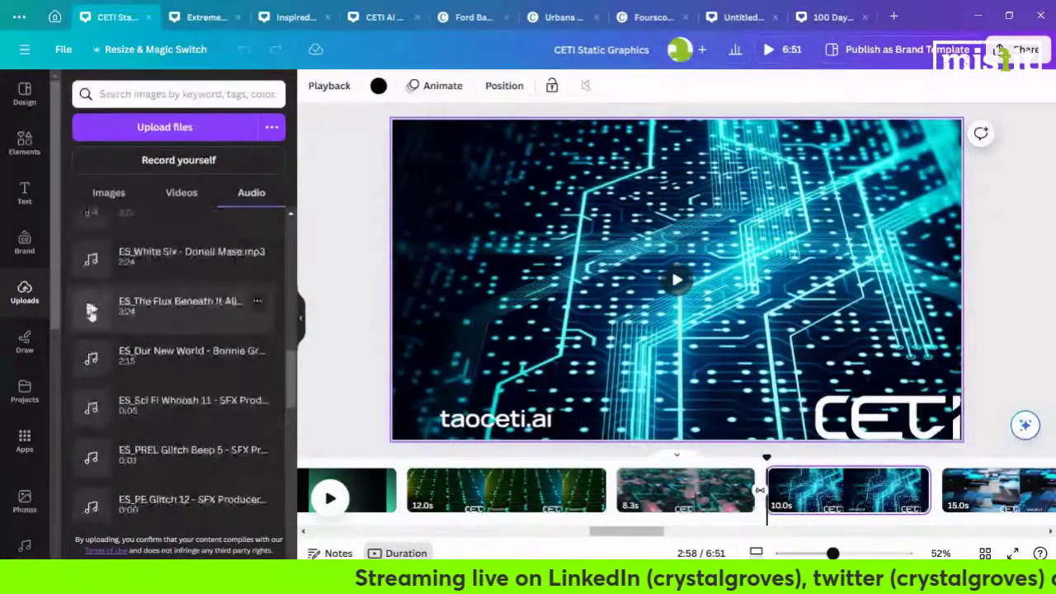
scroll(92, 310, up, 3)
click(91, 395)
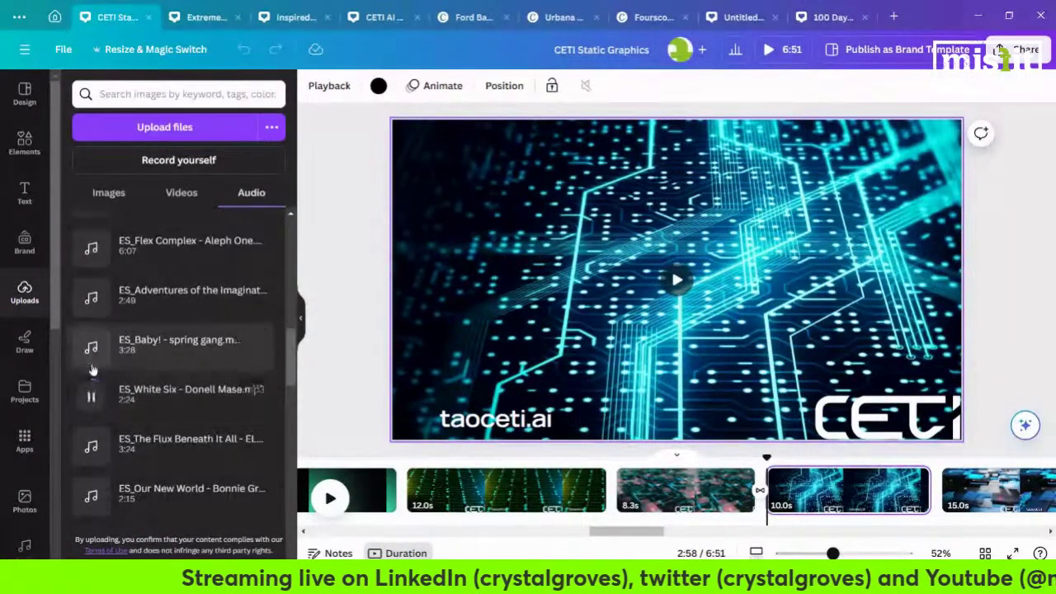
click(94, 295)
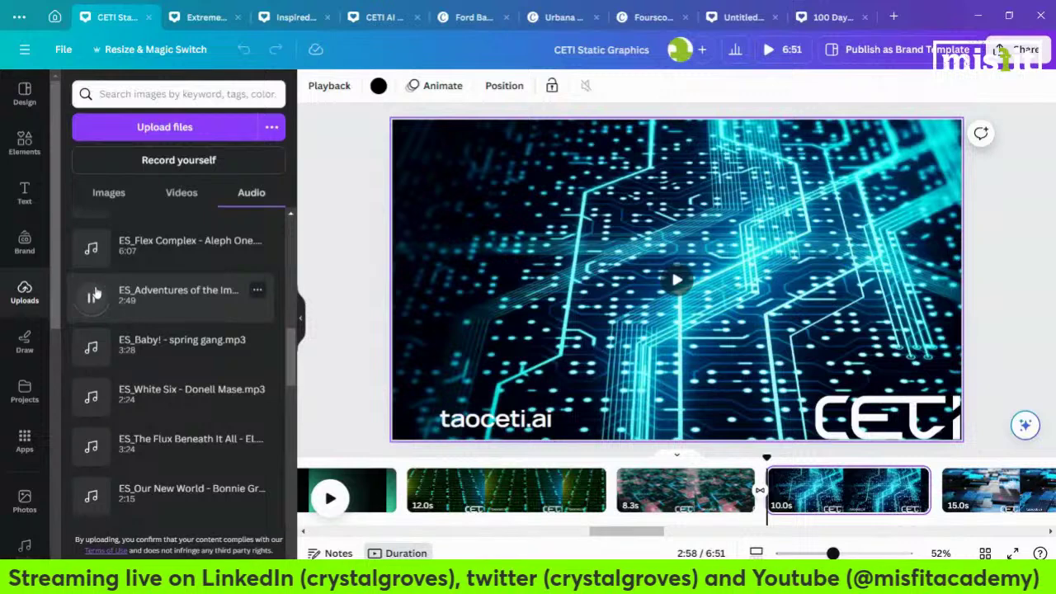
Preview the uploaded Sane (Instrumental Version), To the Other Side, Fresh Pastries and Television Set 11
scroll(95, 305, up, 3)
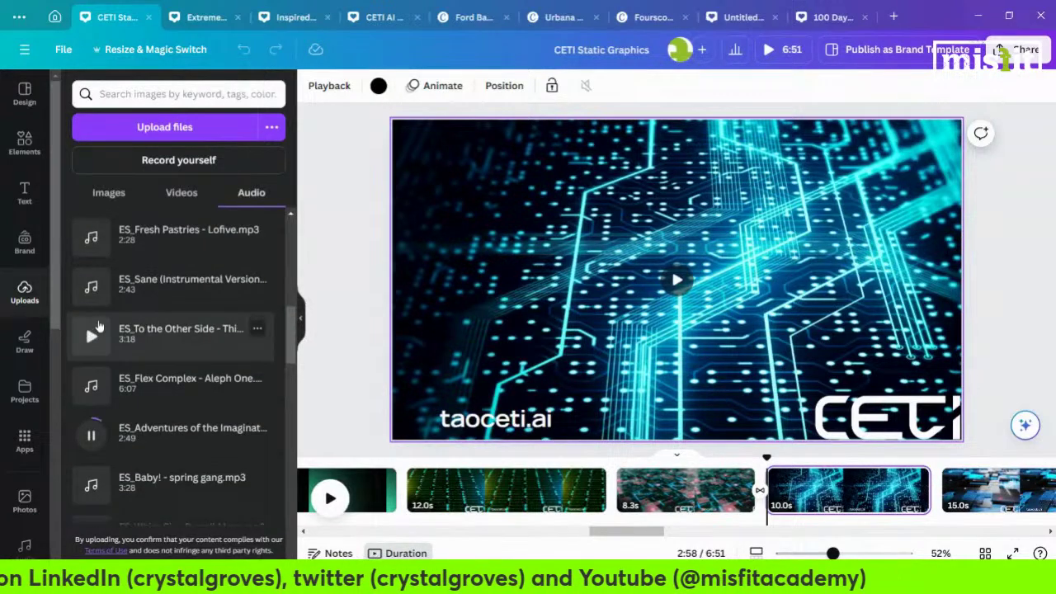
click(95, 296)
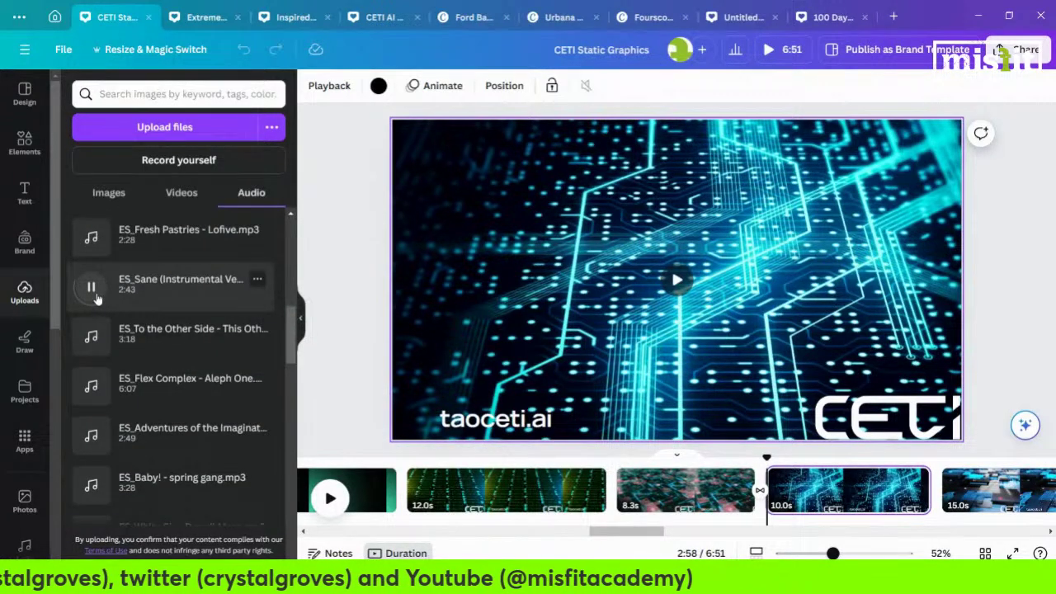
scroll(95, 330, up, 3)
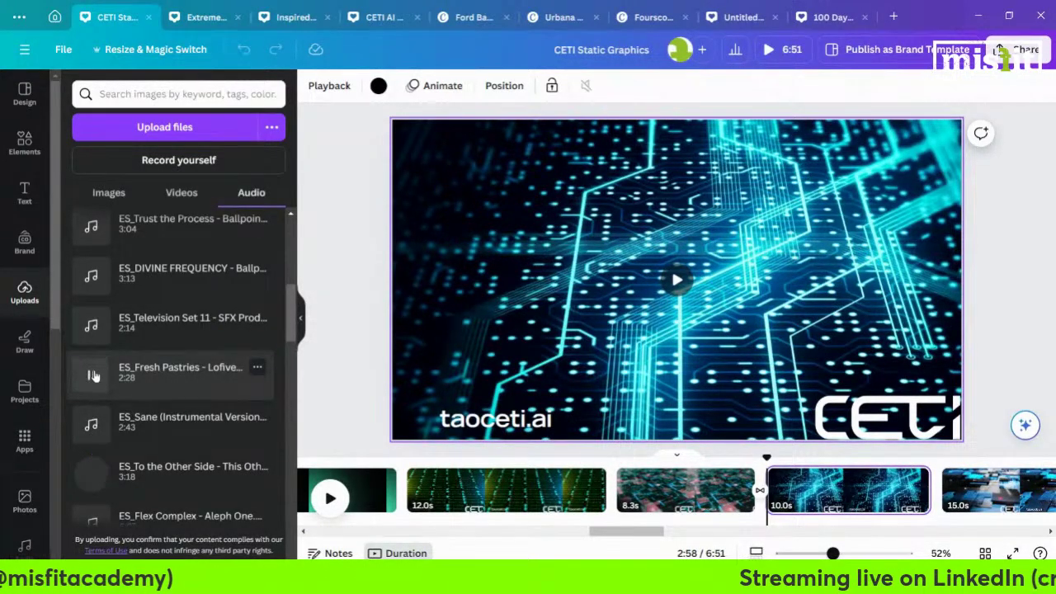
click(91, 325)
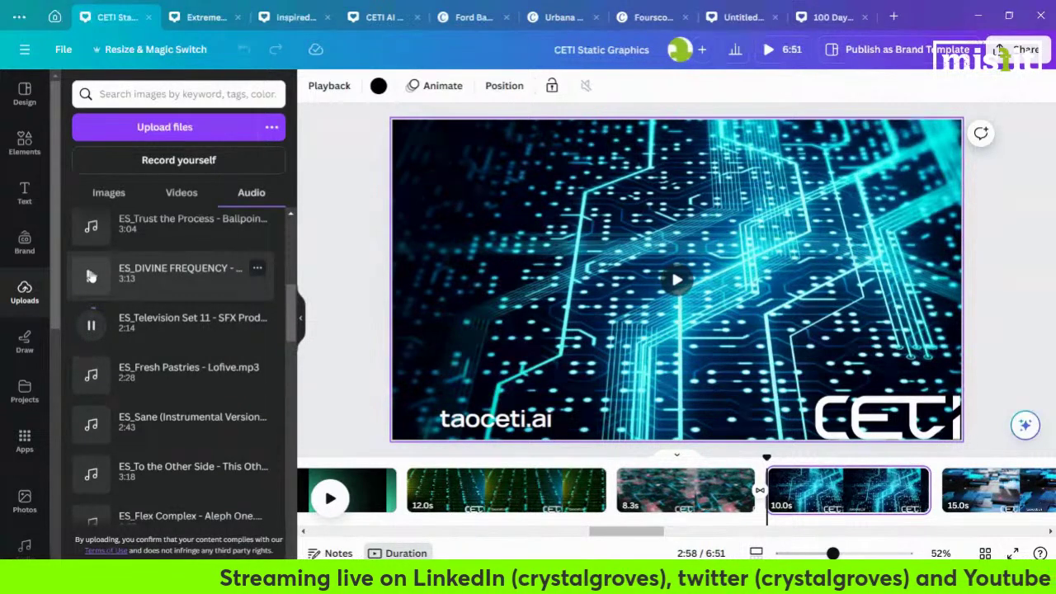
Preview the uploaded tracks DIVINE FREQUENCY, Trust the Process, Past Life Limbo and Burning Tires
scroll(92, 313, up, 3)
click(94, 368)
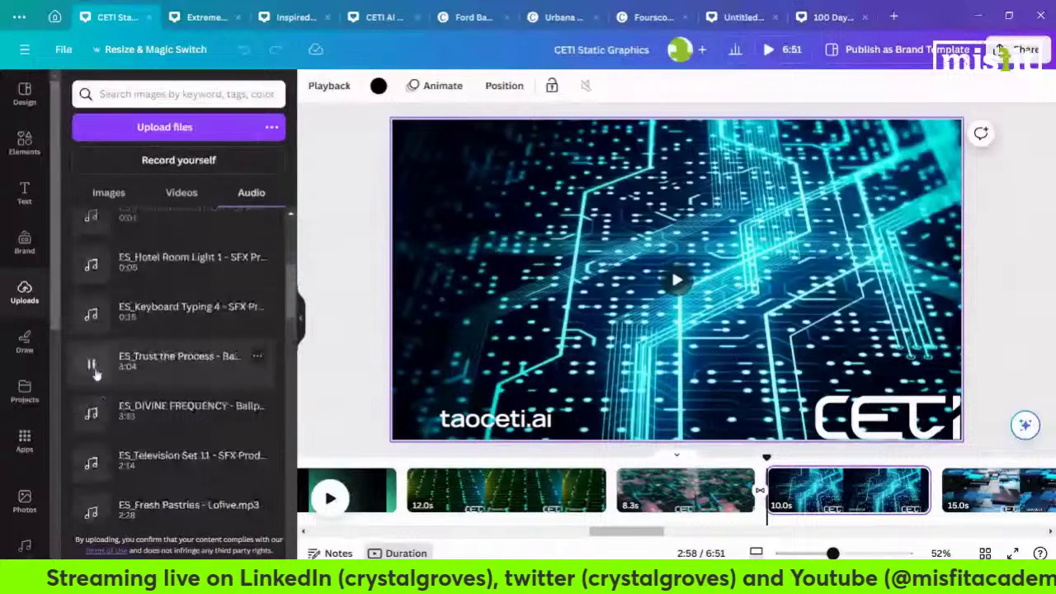
scroll(93, 312, up, 3)
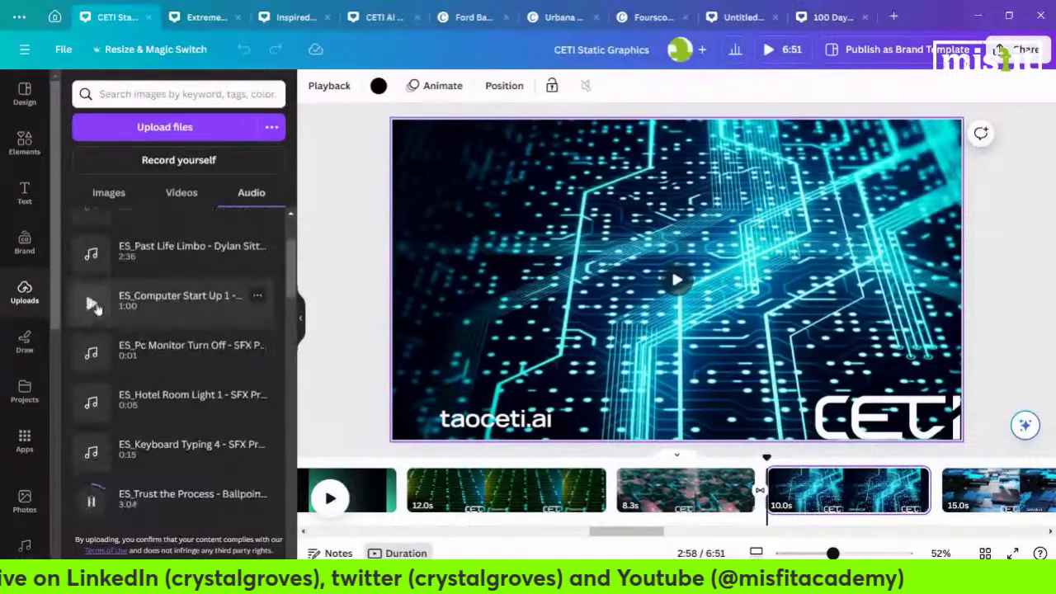
scroll(93, 307, up, 2)
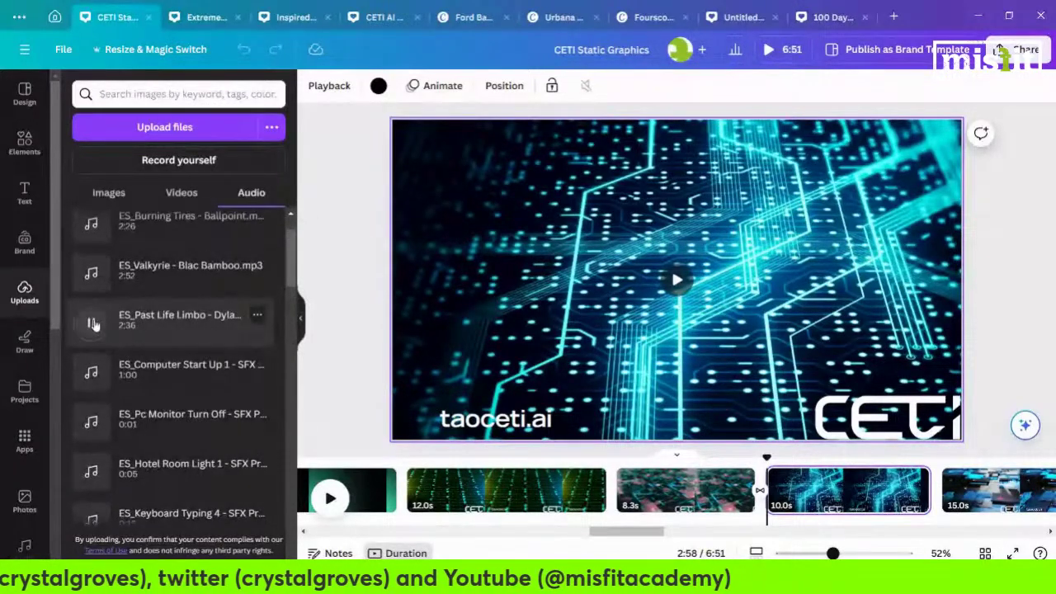
scroll(94, 317, up, 2)
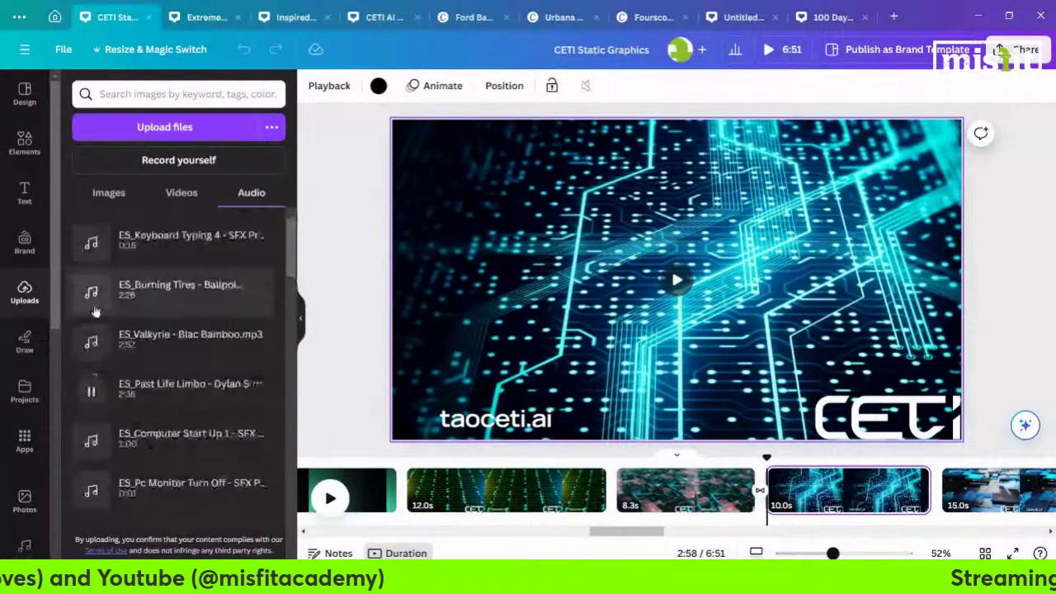
click(93, 293)
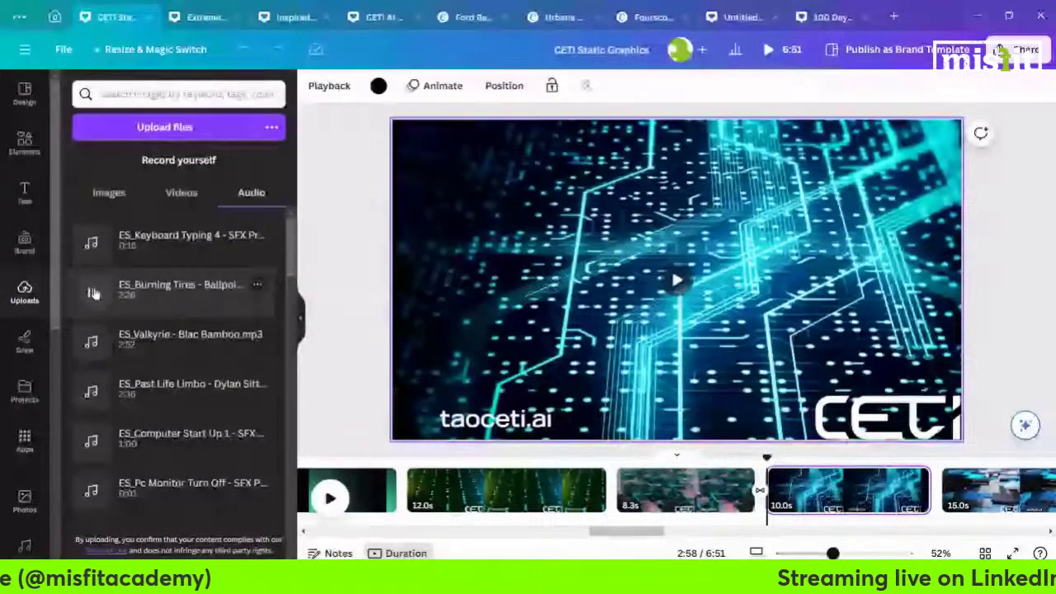
Add the uploaded Valkyrie track to the timeline at page 30 and trim it to 2:01, ending with the 9.7 s page
click(91, 343)
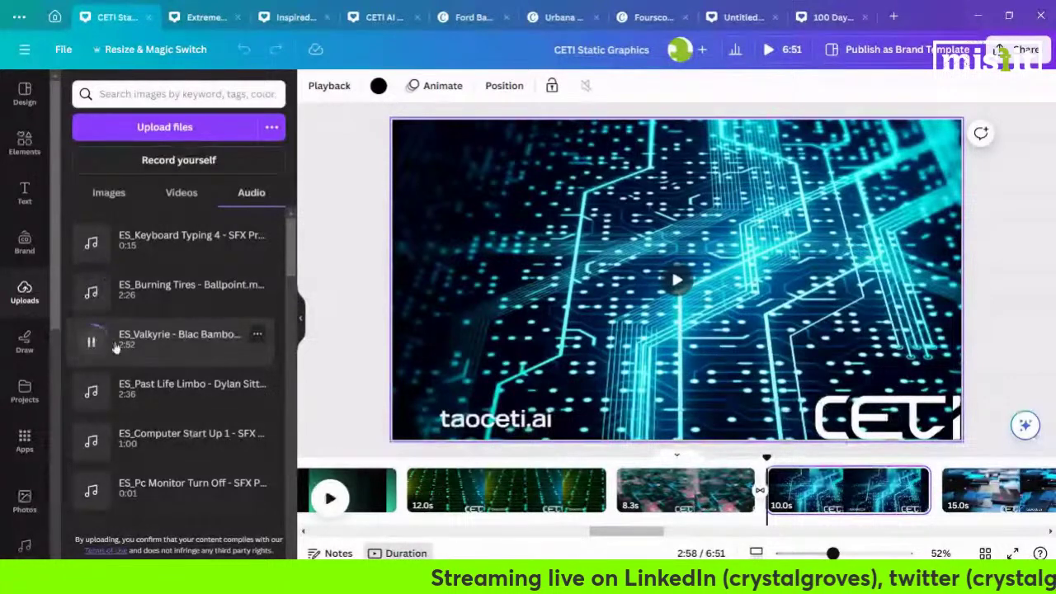
click(185, 340)
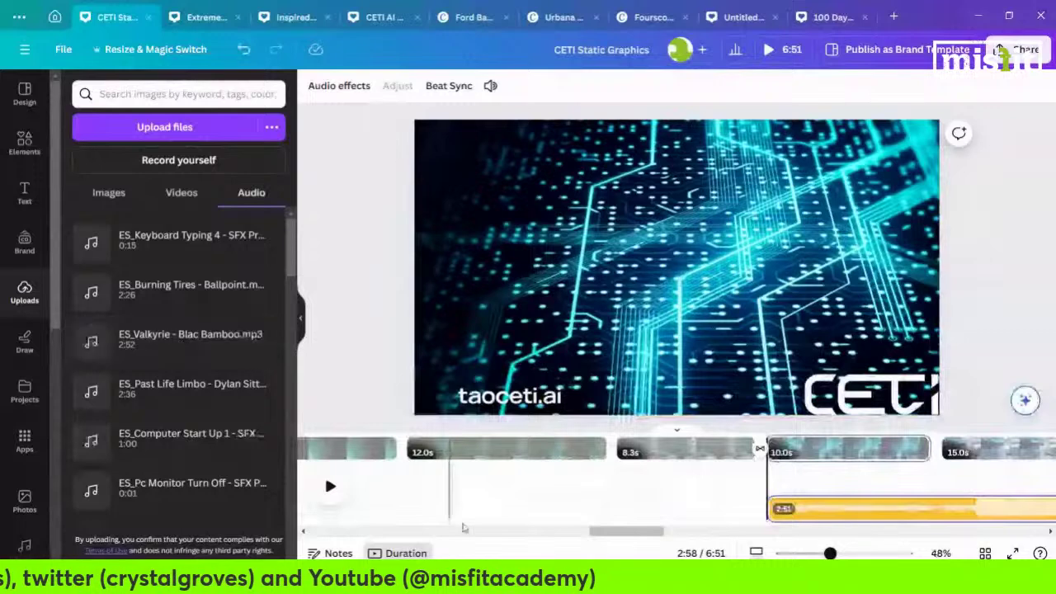
drag(620, 530, 559, 495)
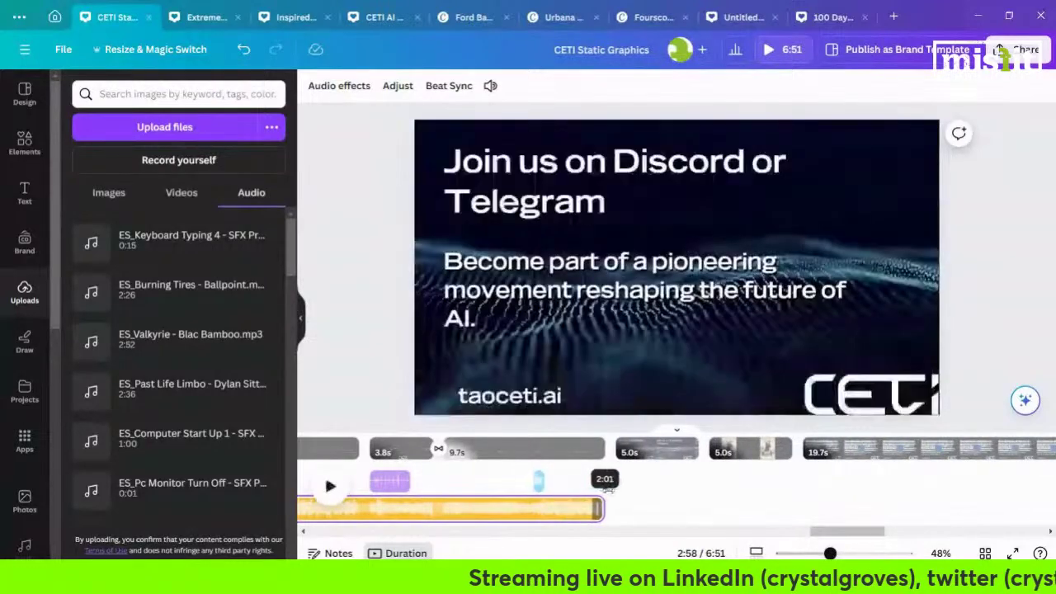
Apply a 1.0 s fade-out to the Valkyrie music track
right_click(565, 508)
click(634, 411)
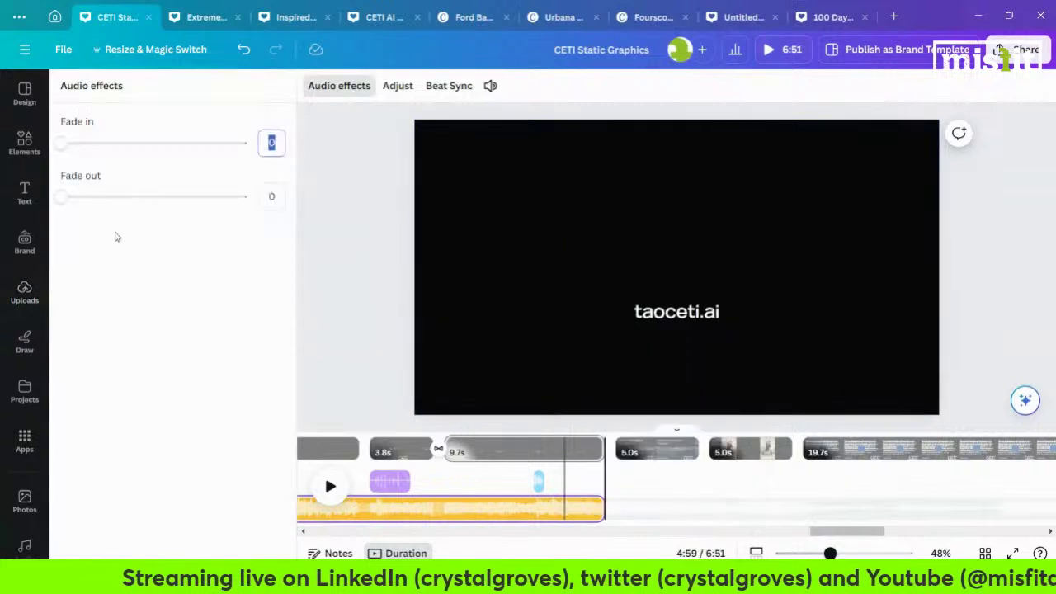
drag(61, 197, 97, 198)
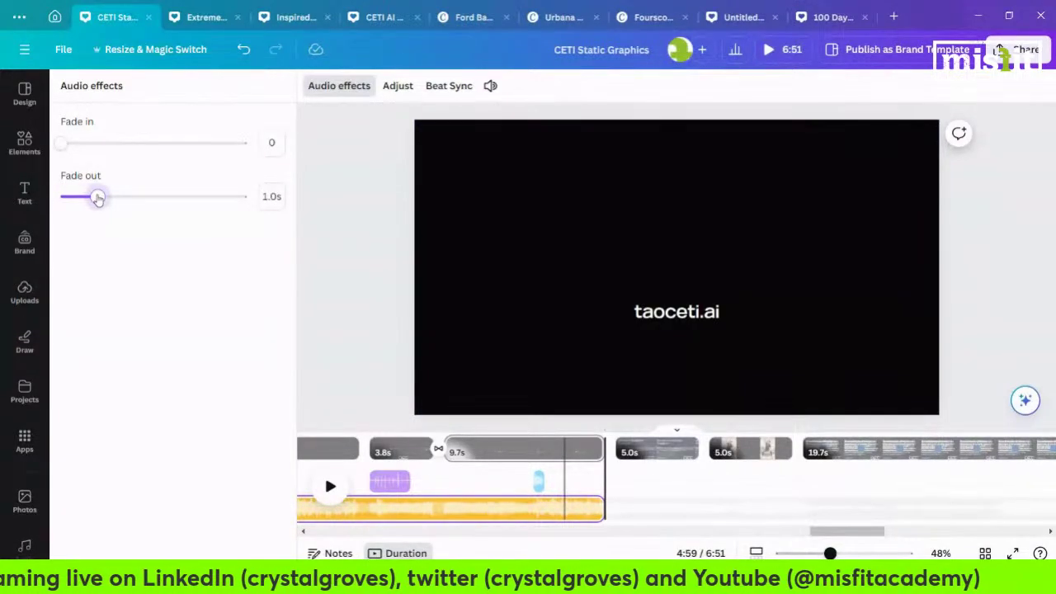
Lower the Valkyrie track's volume to 18
drag(829, 533, 810, 538)
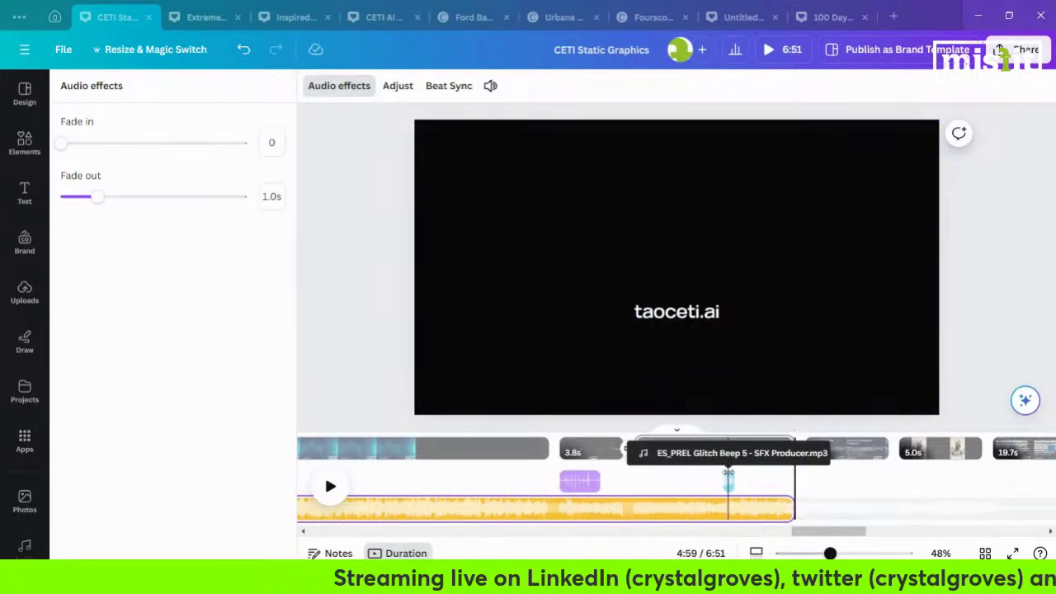
click(531, 487)
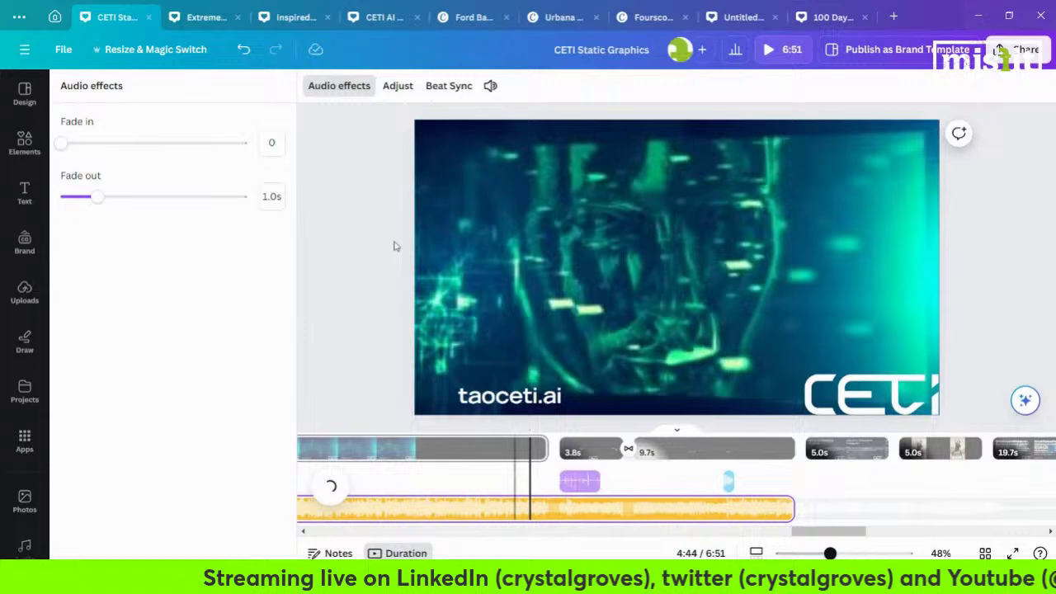
click(490, 86)
drag(538, 166, 499, 168)
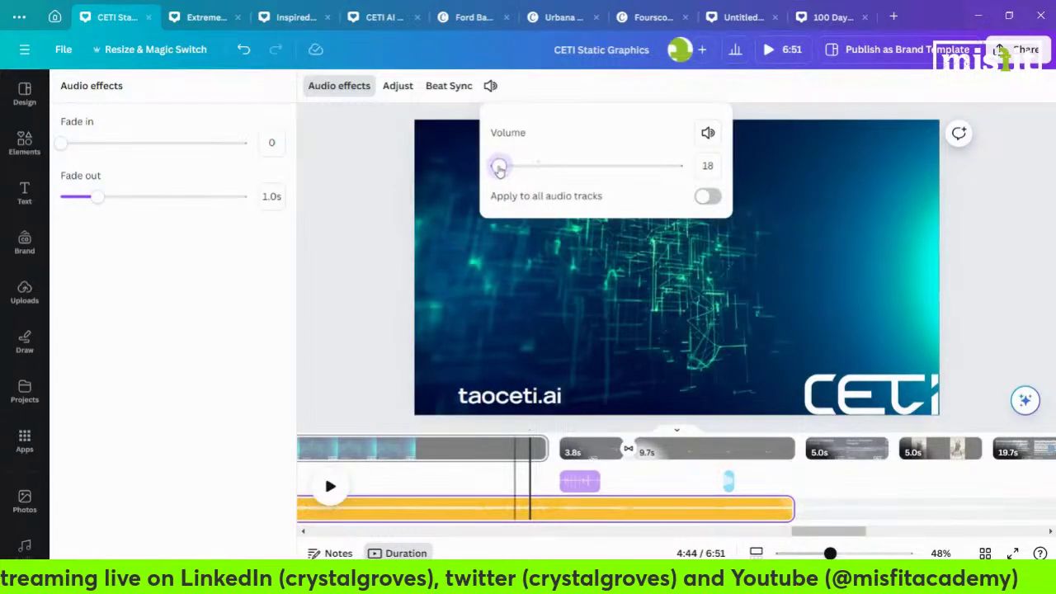
Play the closing section of the video from 4:40 to check how the music sounds up to the CETI logo
click(460, 486)
click(25, 293)
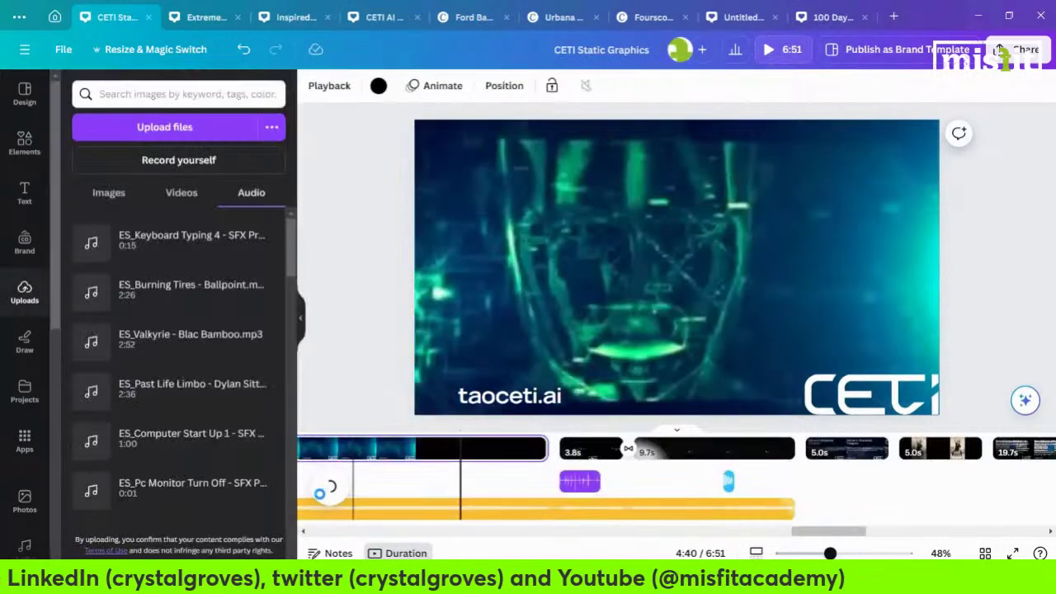
click(330, 487)
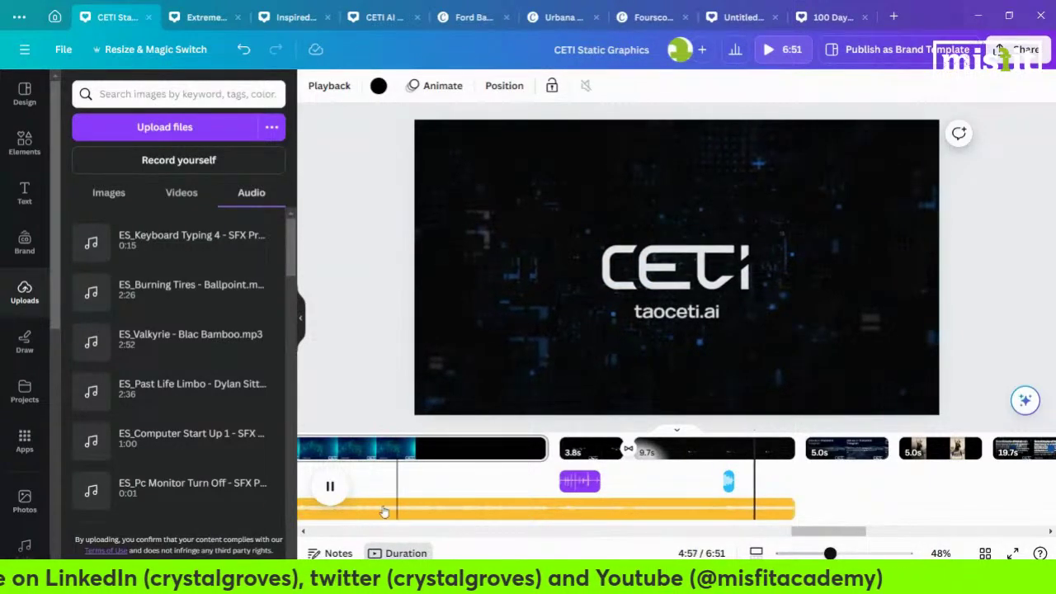
click(330, 486)
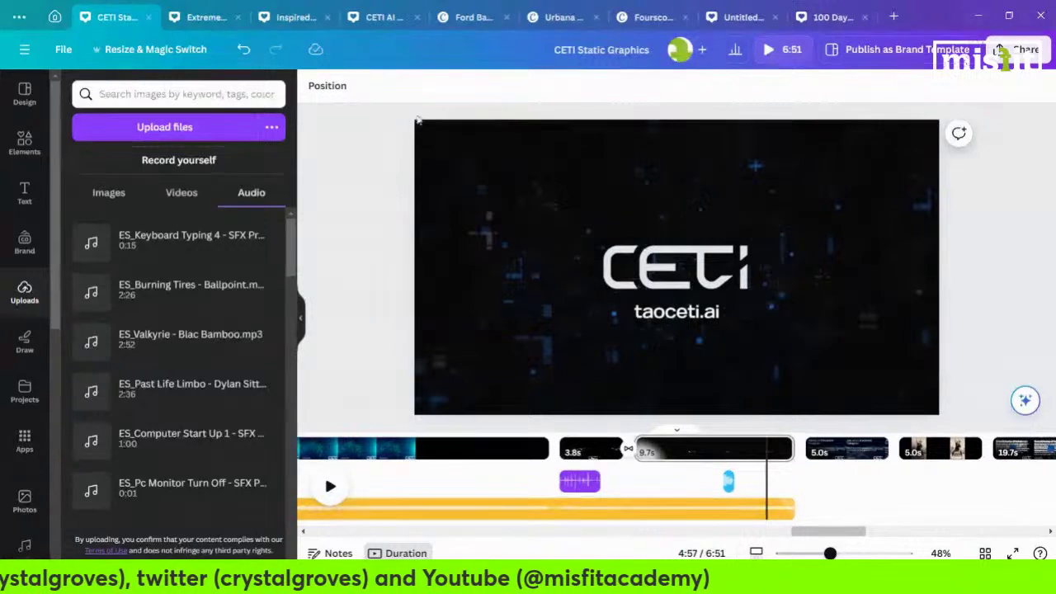
Set the Valkyrie track's volume to 19
click(525, 509)
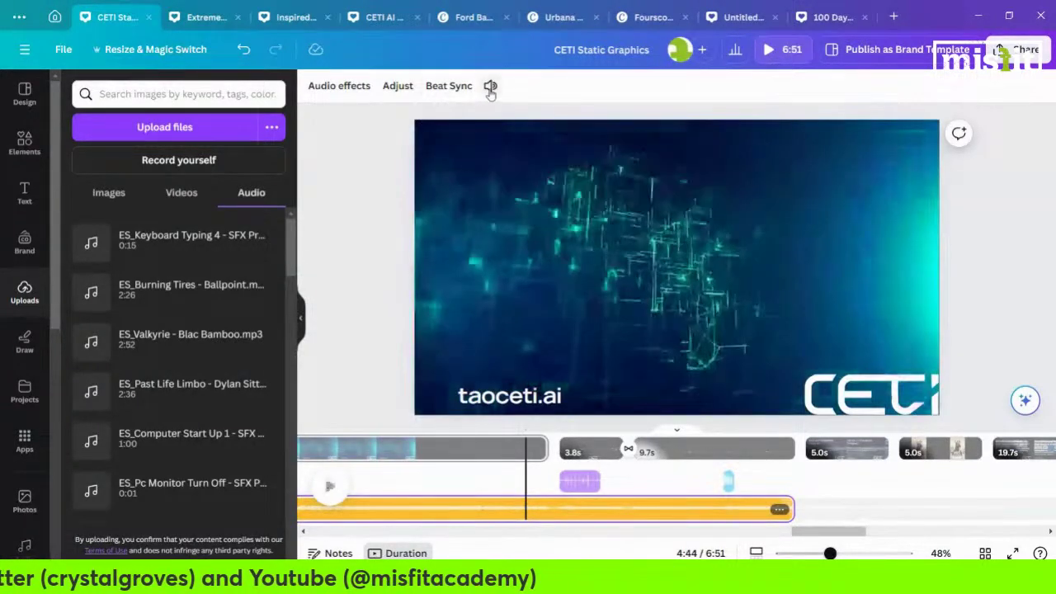
click(490, 85)
drag(505, 167, 495, 166)
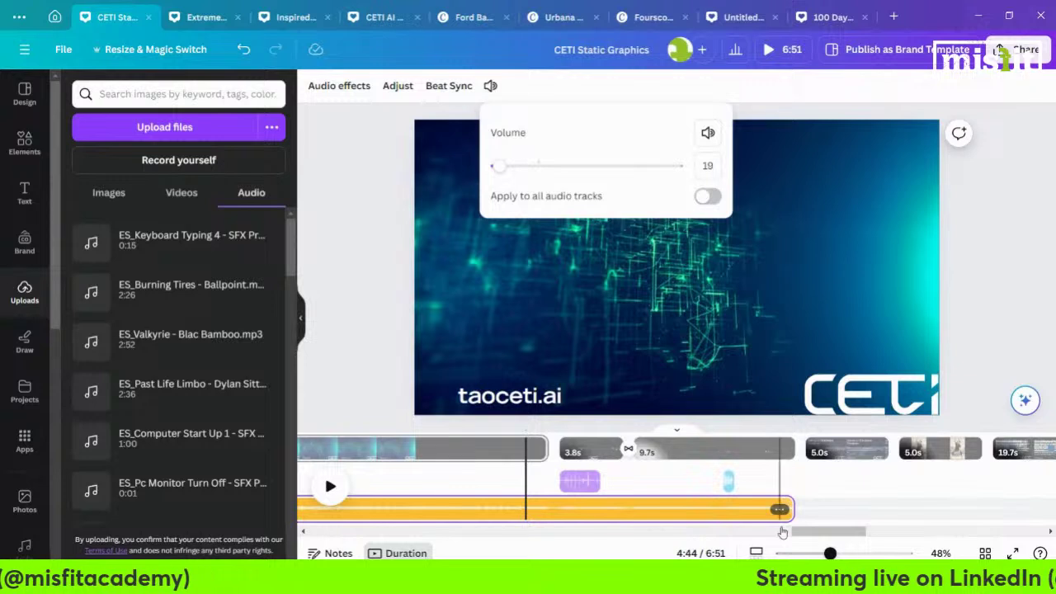
Open the MP4 video download settings for the design and clear the selection of all pages
drag(792, 532, 633, 547)
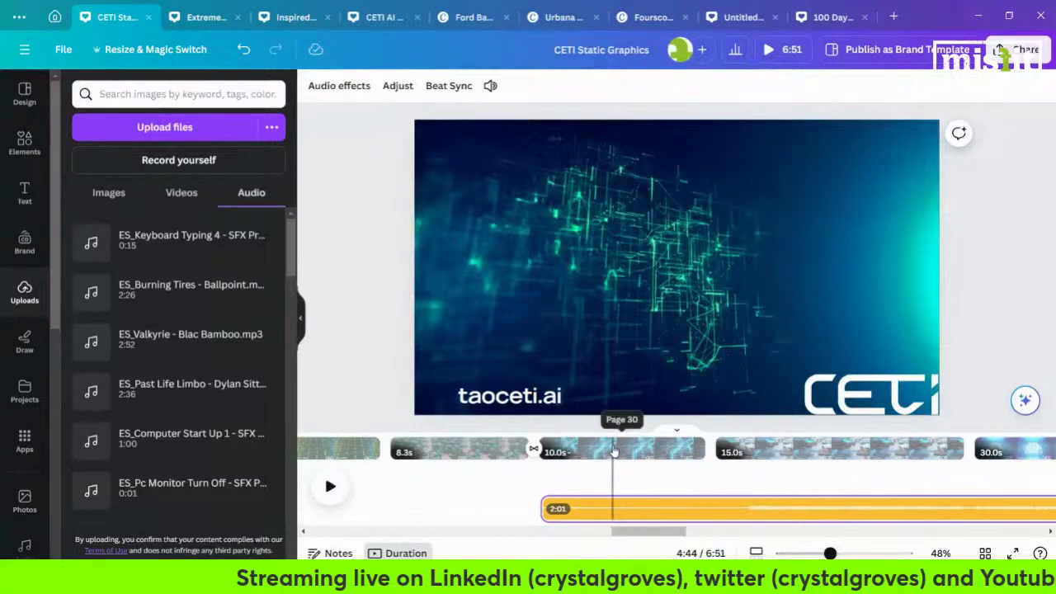
click(1015, 49)
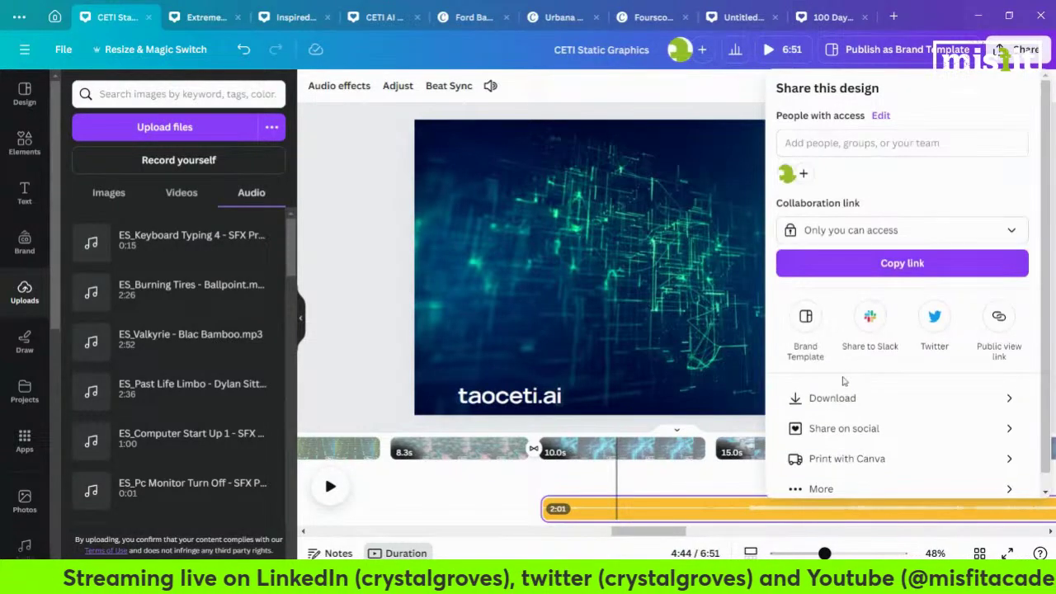
click(833, 398)
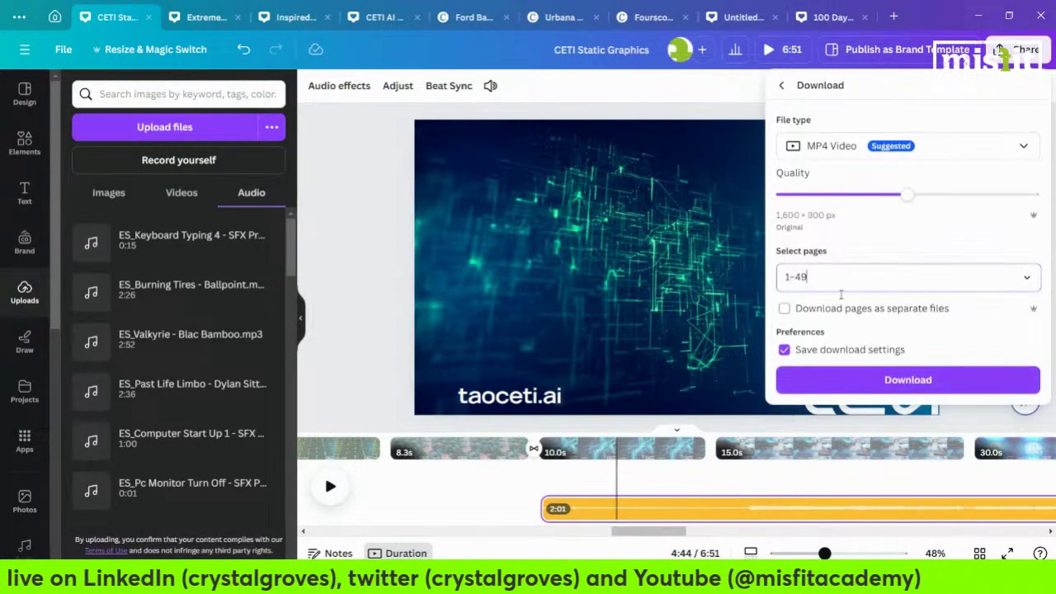
click(841, 281)
click(853, 328)
scroll(866, 412, down, 10)
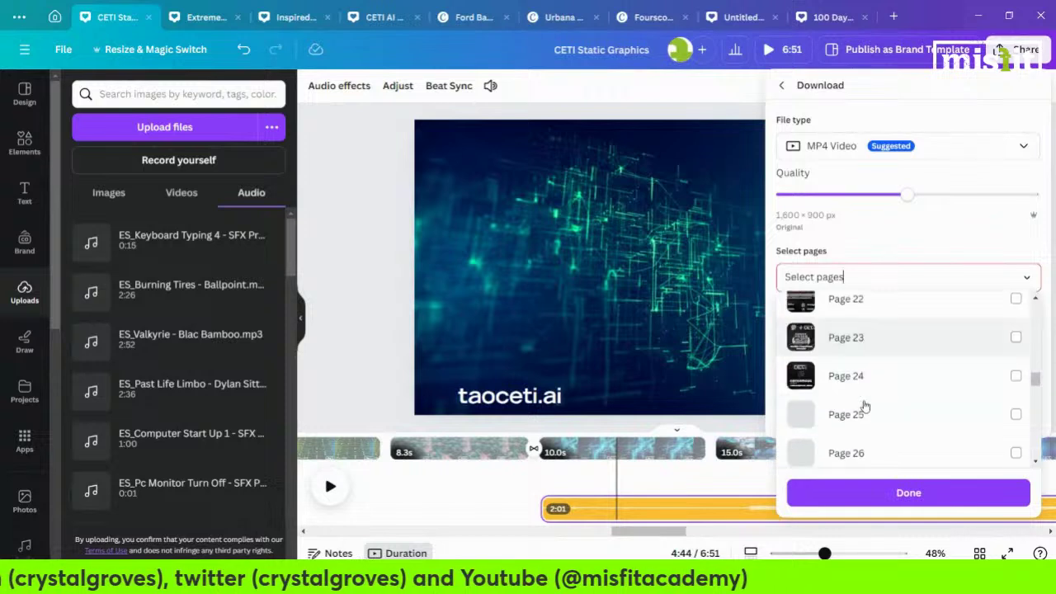
scroll(864, 406, down, 6)
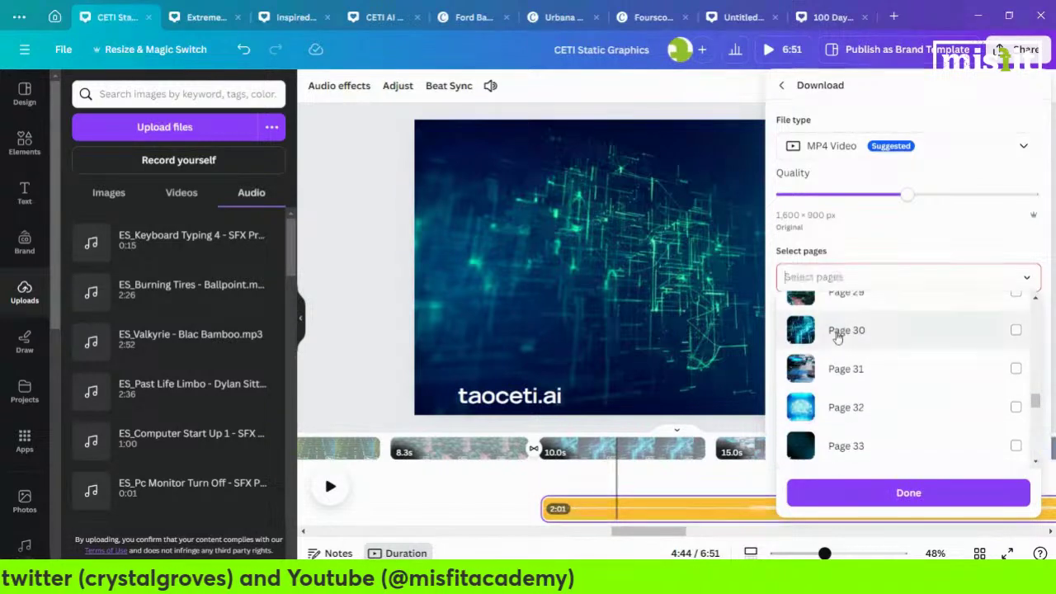
Choose pages 30–38 for export and download them as one MP4 video
click(837, 330)
click(845, 369)
click(856, 408)
click(863, 445)
scroll(875, 367, down, 2)
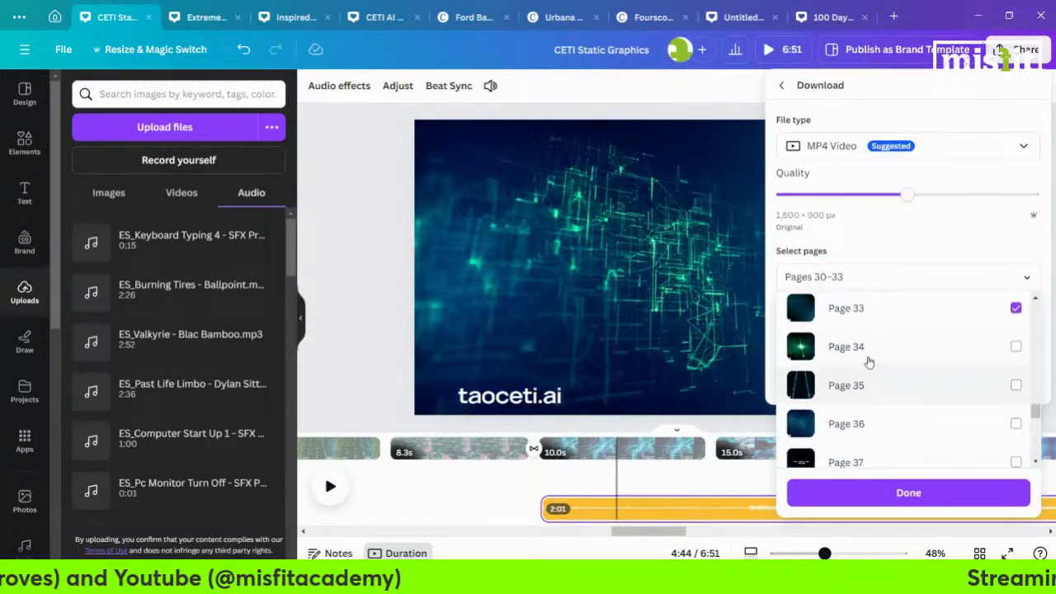
click(858, 349)
click(856, 387)
click(856, 425)
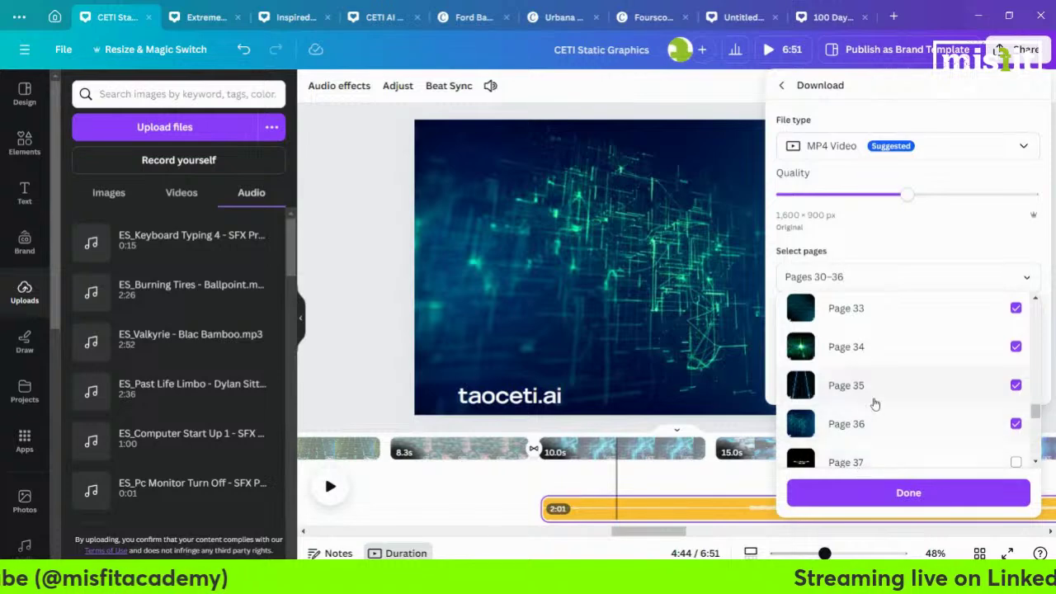
scroll(866, 383, down, 2)
click(858, 363)
click(858, 334)
scroll(860, 347, up, 1)
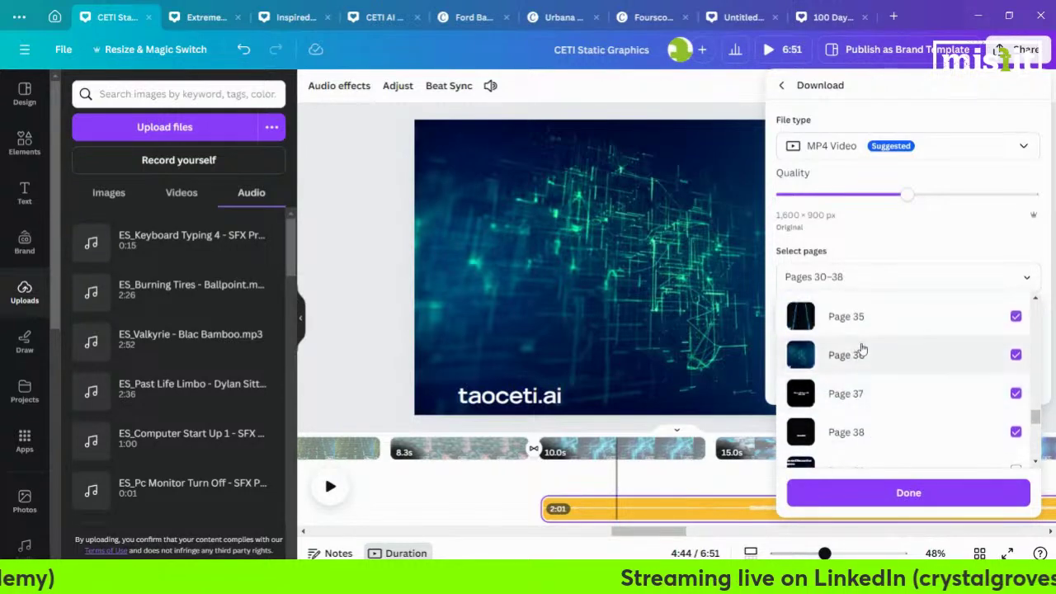
click(891, 495)
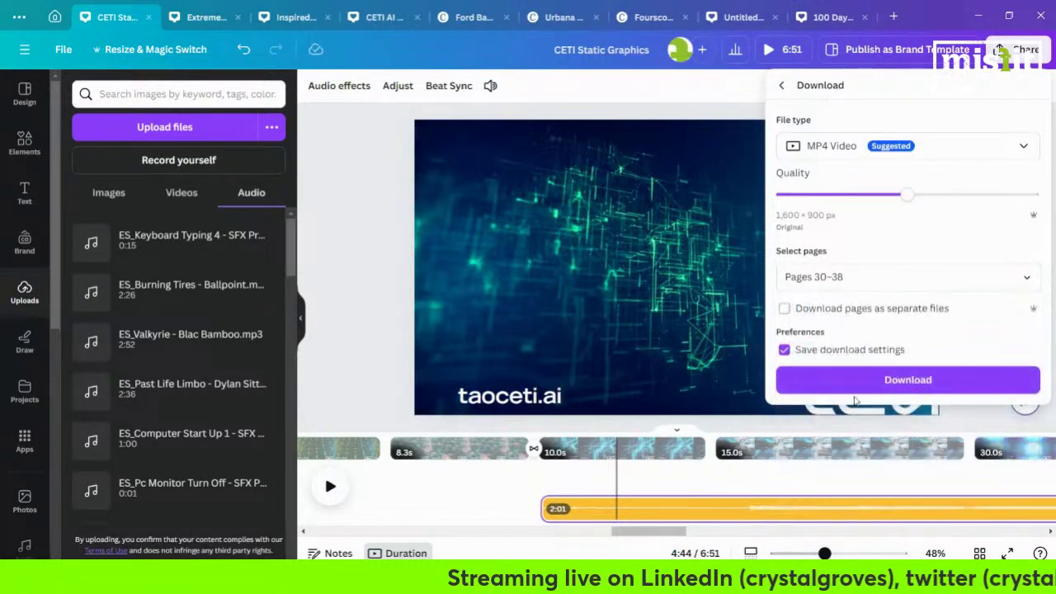
click(855, 381)
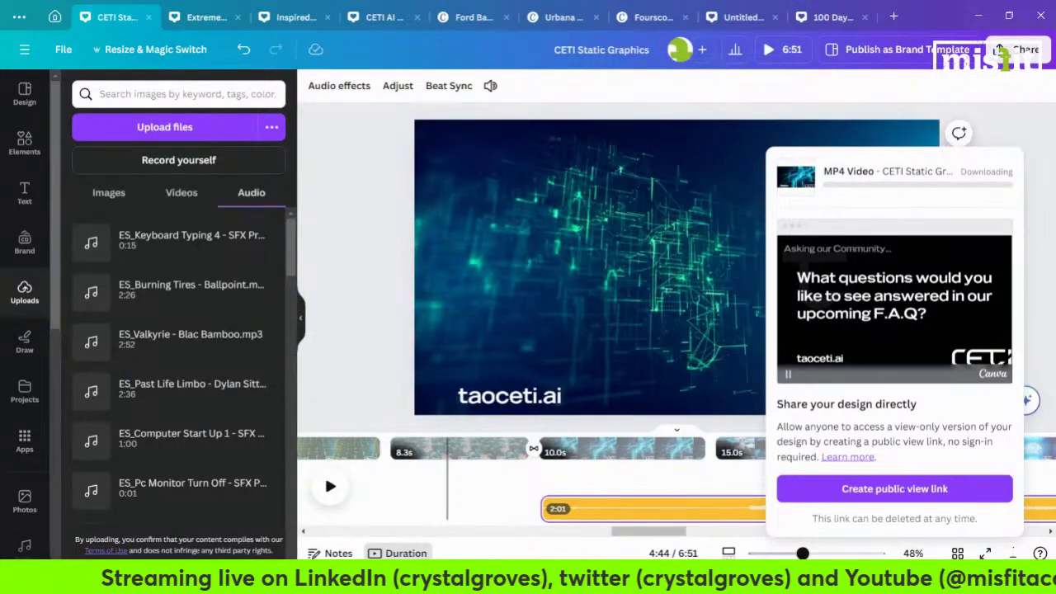
Switch to Descript, split the script audio at 1:45.0 after "And that's the key." and delete the leftover tail
key(alt+Tab)
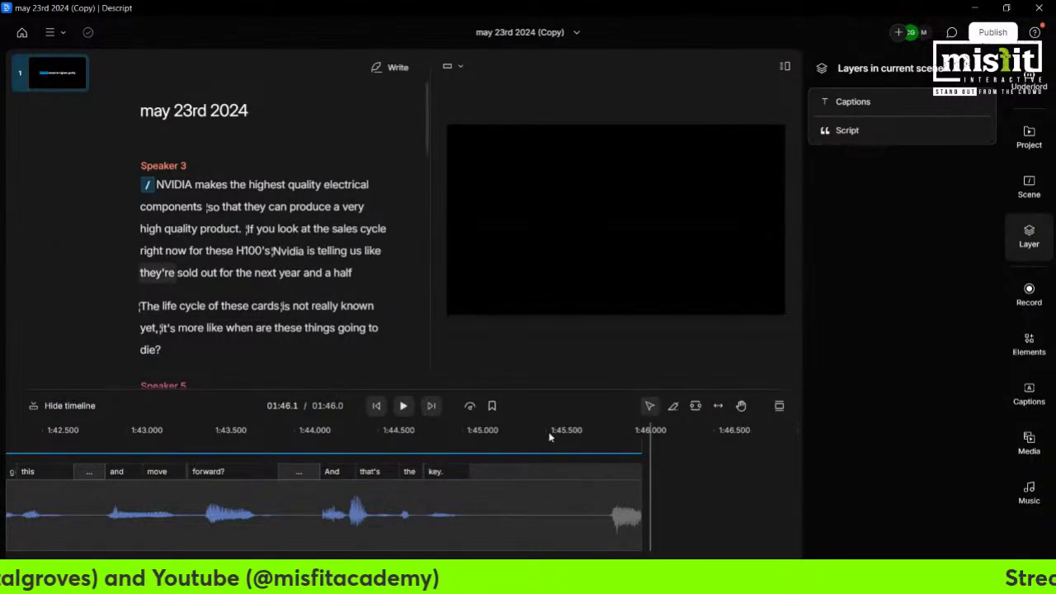
drag(501, 428, 454, 426)
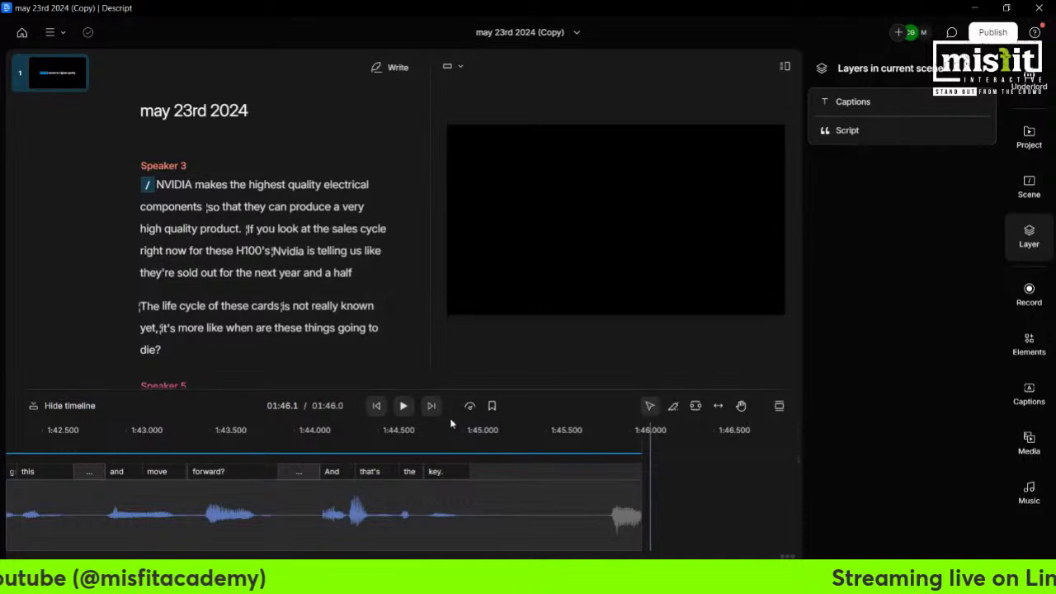
click(408, 407)
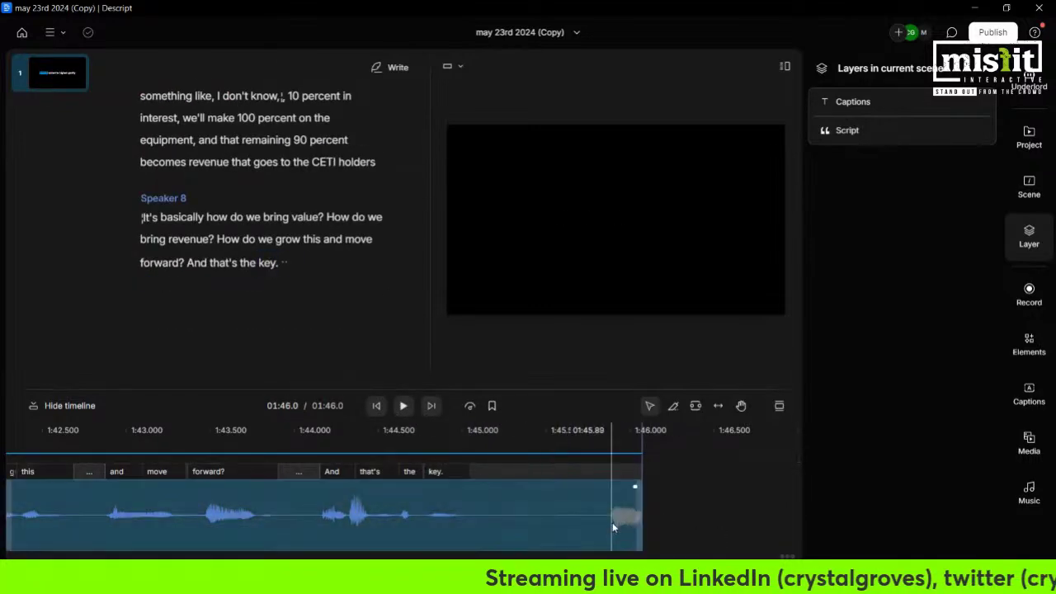
click(477, 530)
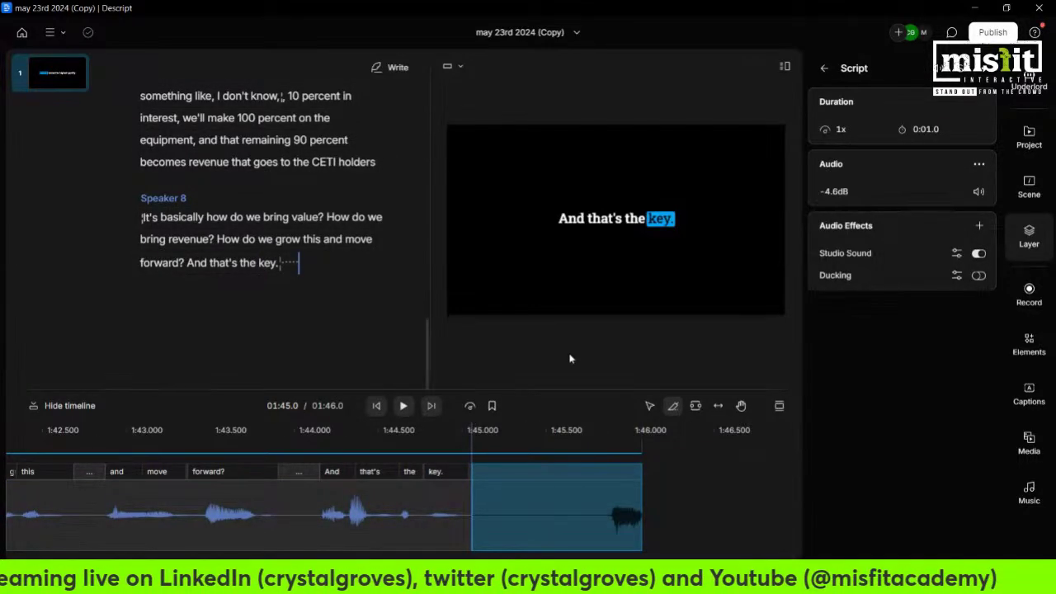
click(545, 502)
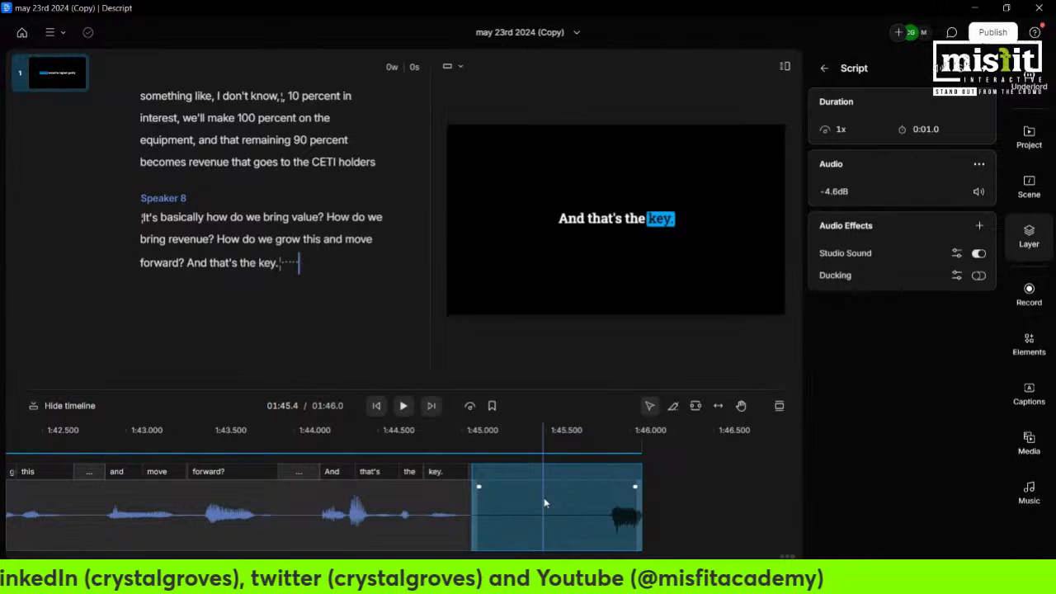
key(Delete)
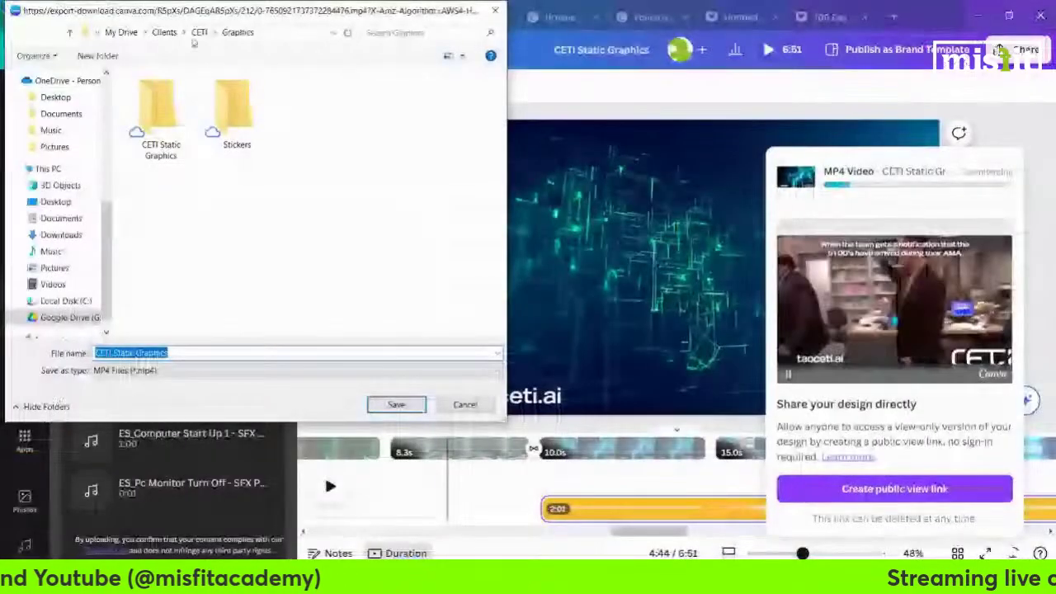
Save the Canva video export as "h100 lifespan landscape" in the CETI Videos folder
click(277, 33)
double_click(154, 232)
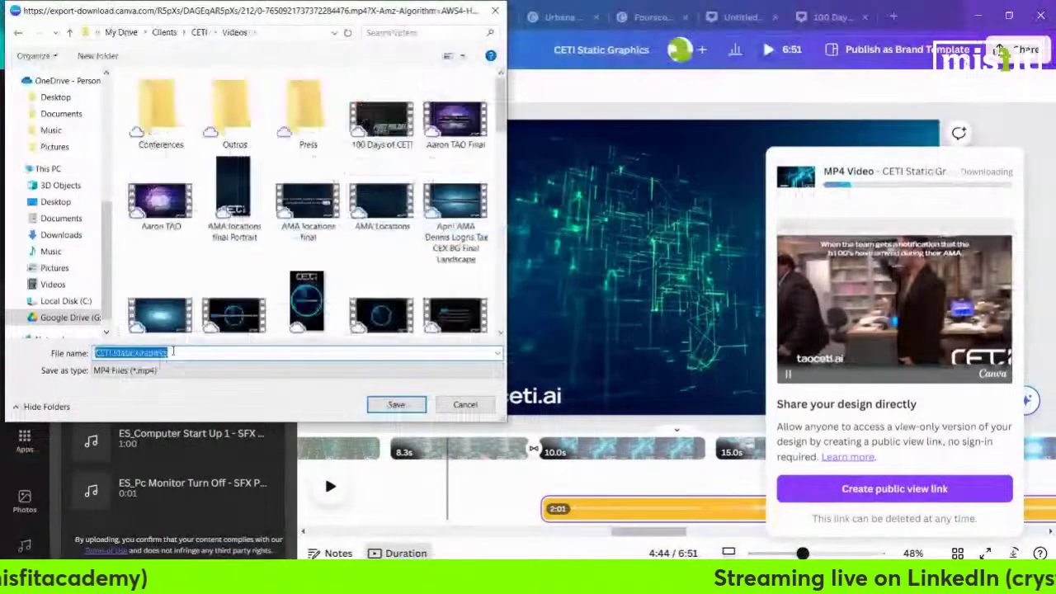
text(h100)
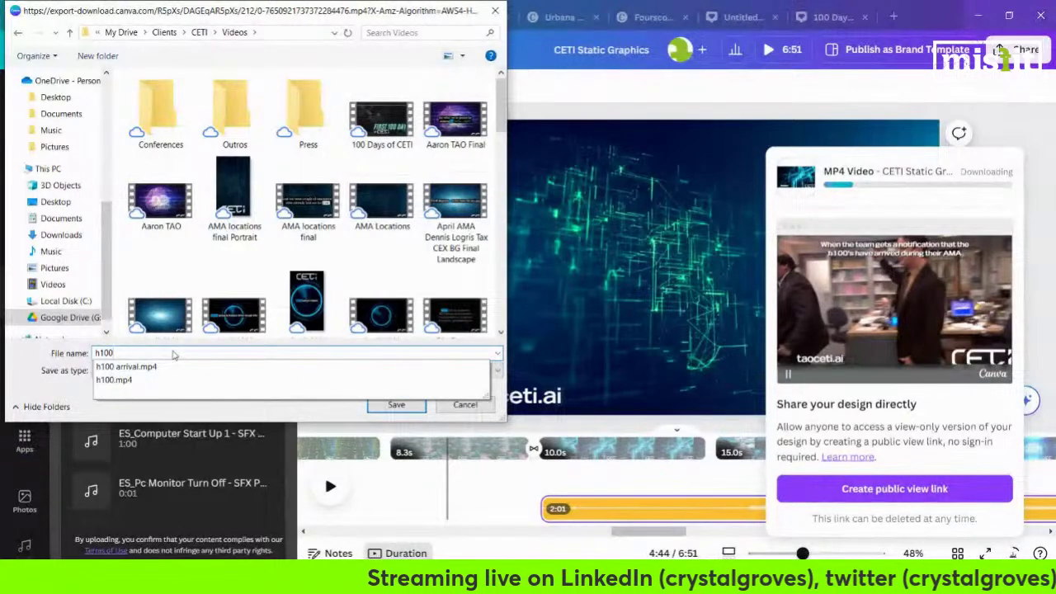
text( lifeps)
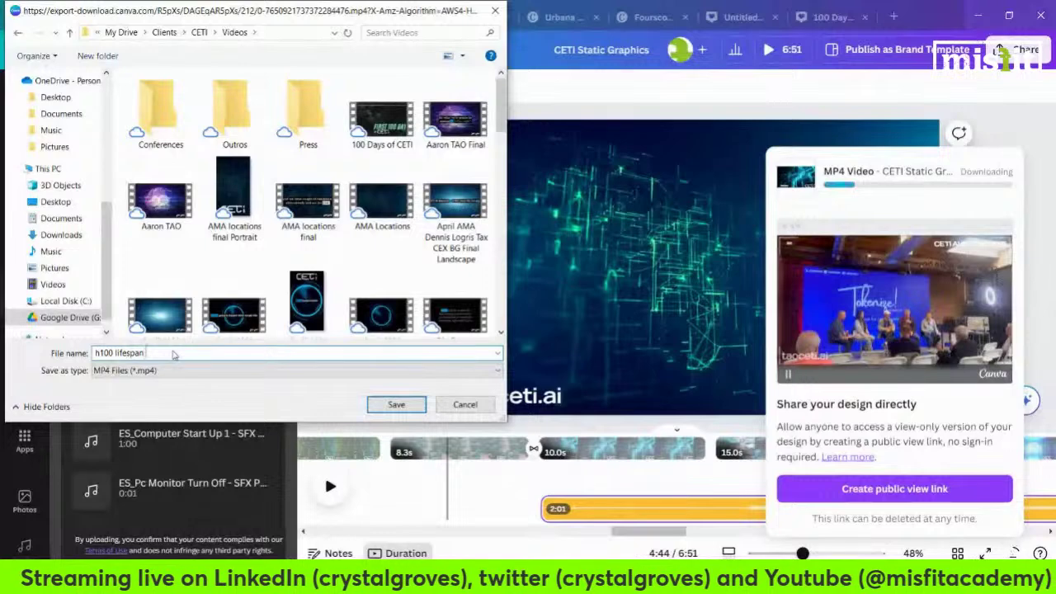
text(an landscape)
key(Return)
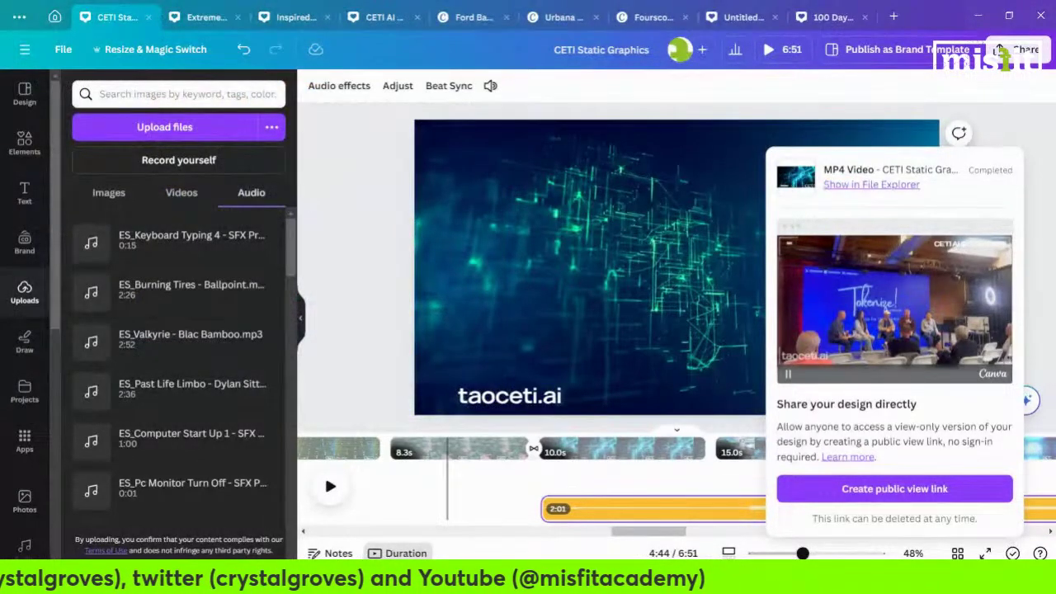
Switch to Descript and view the may 23rd 2024 project's files and scene properties
key(alt+Tab)
click(1029, 136)
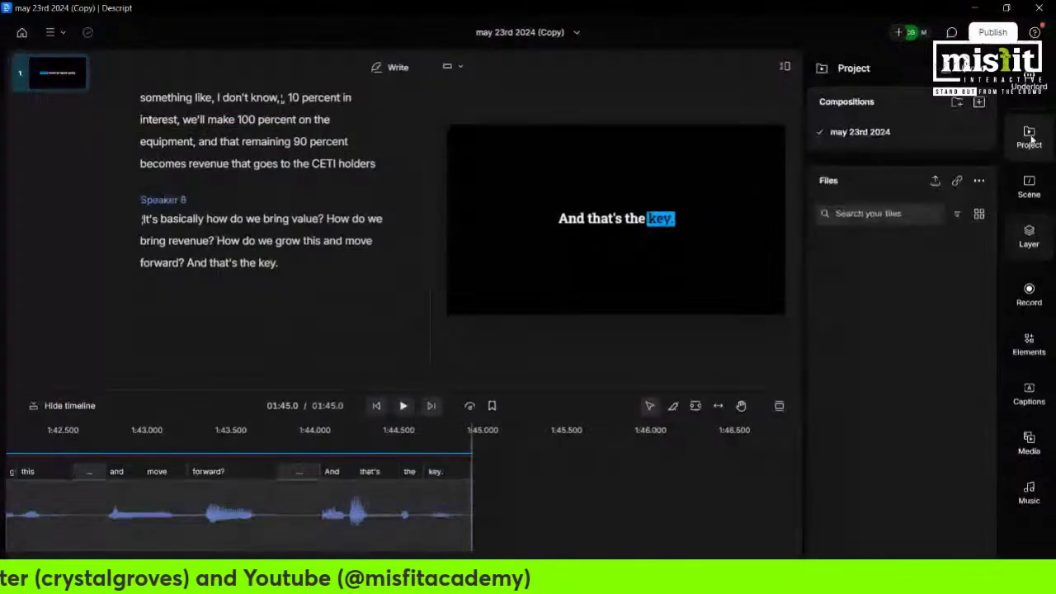
click(1030, 189)
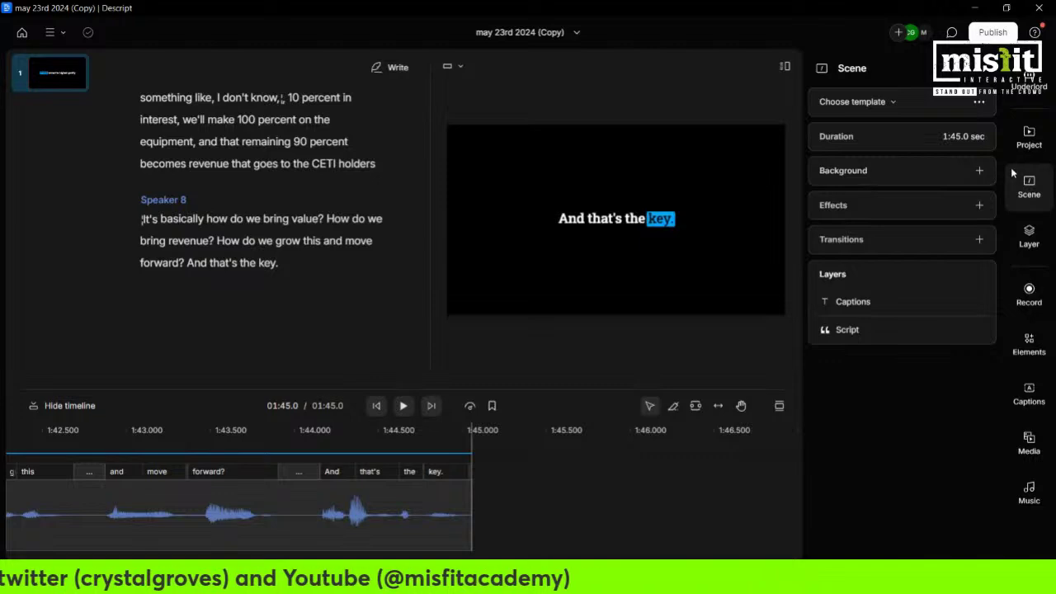
Import "h100 lifespan landscape" from the CETI Videos folder into the project and add it as a new layer
click(1028, 140)
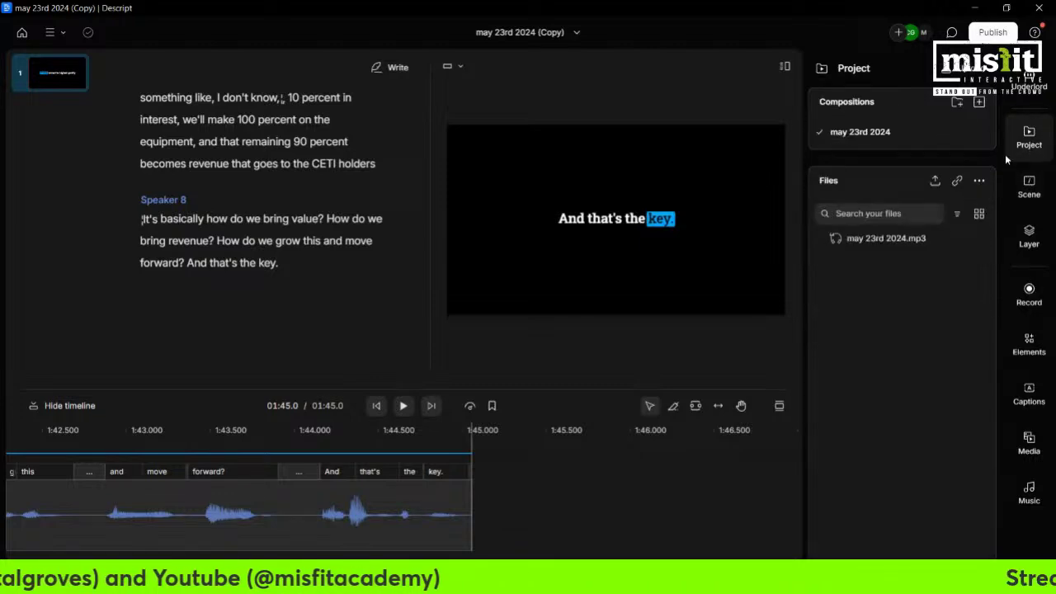
click(934, 180)
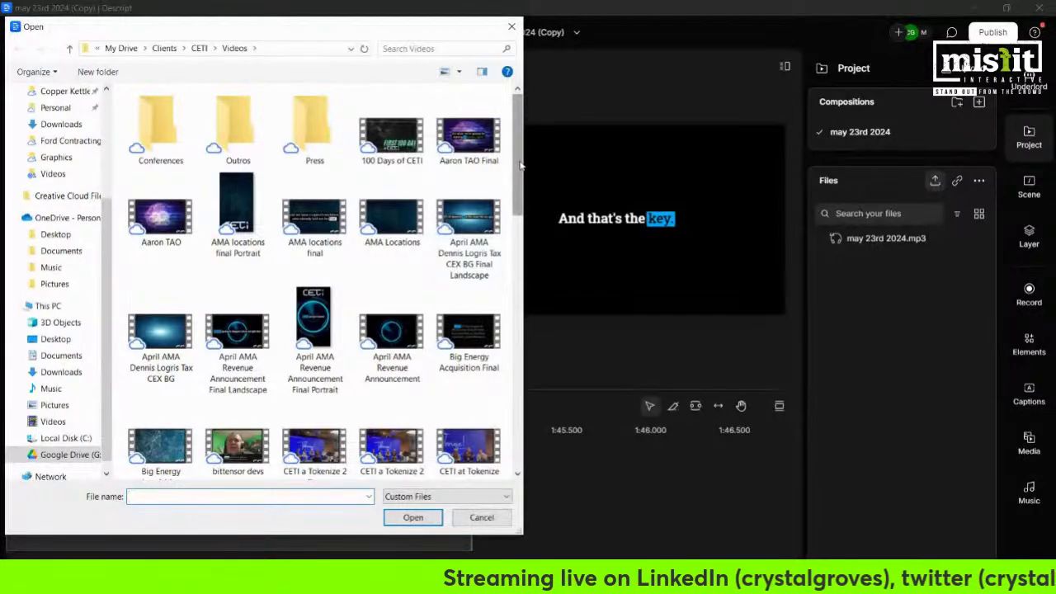
drag(520, 165, 508, 299)
click(388, 321)
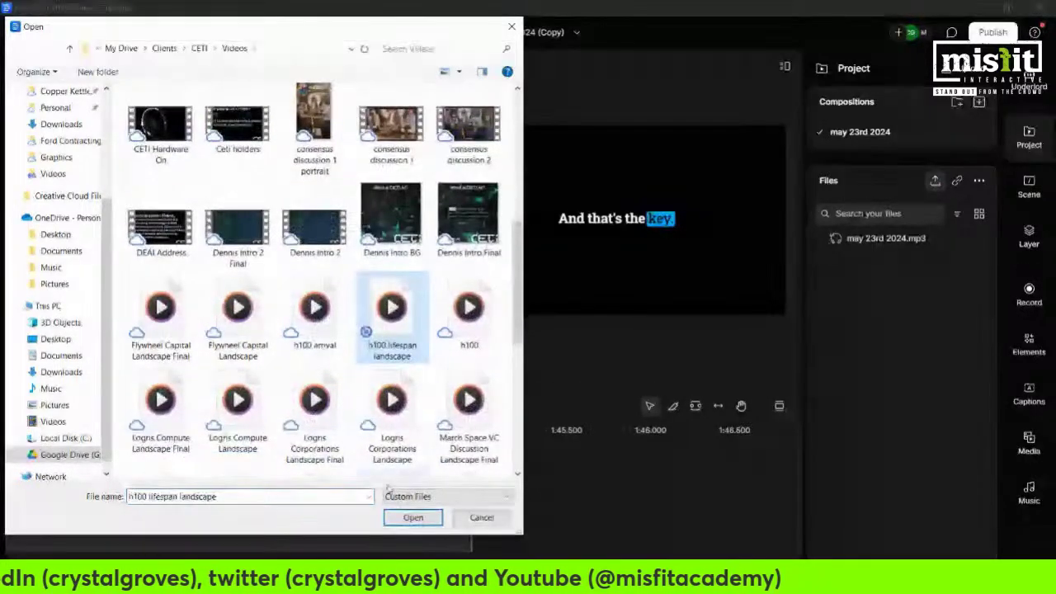
click(412, 518)
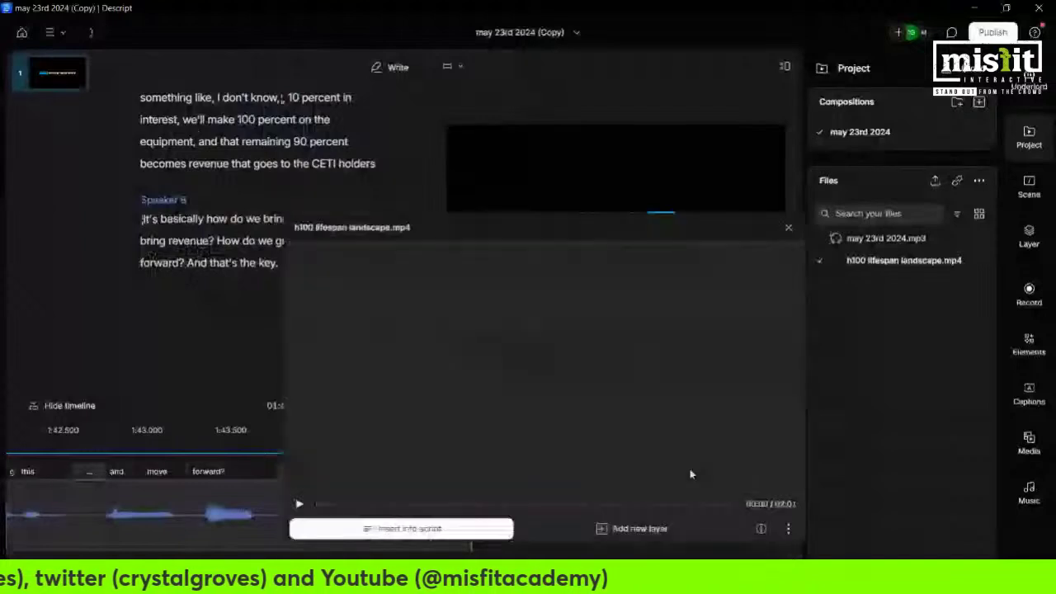
click(668, 531)
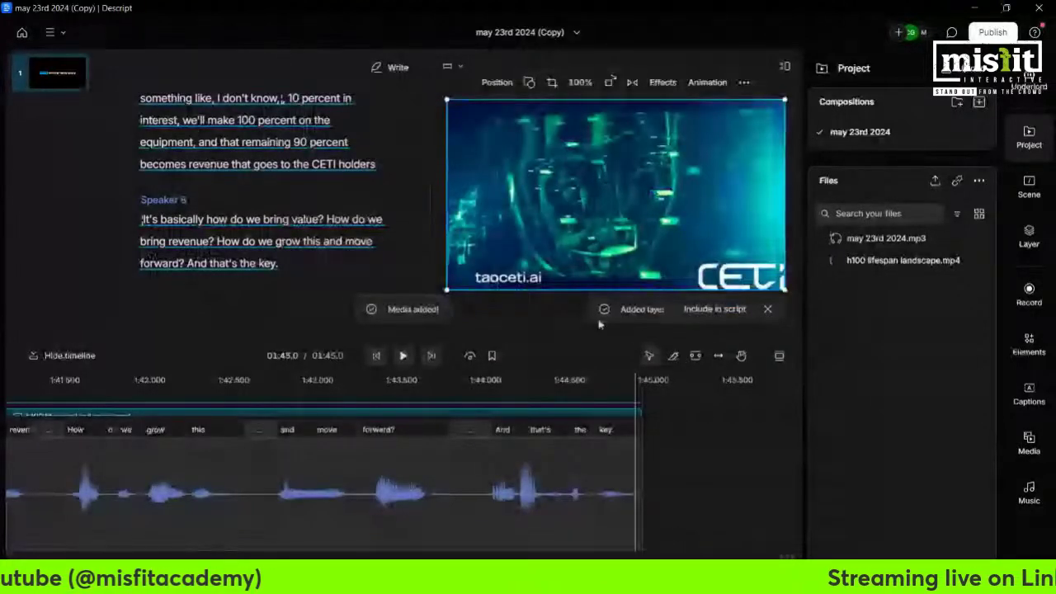
Send the h100 lifespan landscape.mp4 layer to the back, behind the captions
right_click(592, 204)
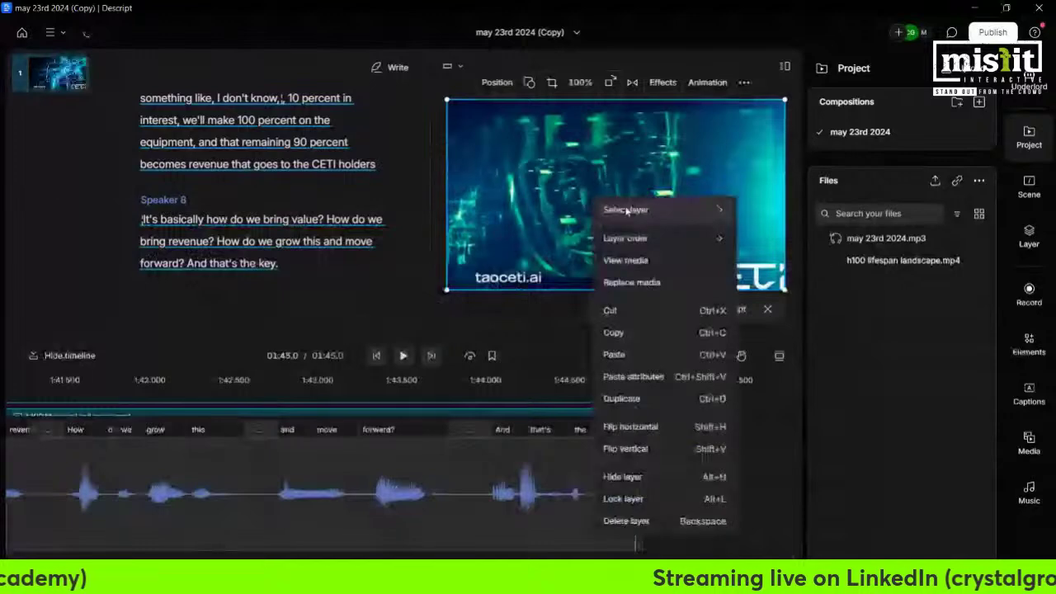
mouse_move(710, 210)
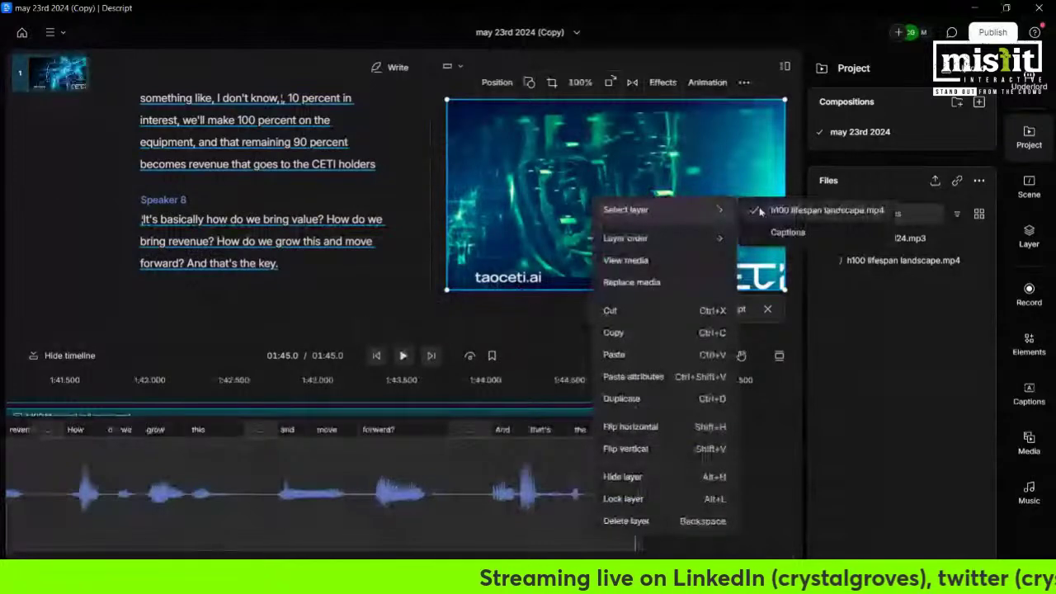
click(599, 210)
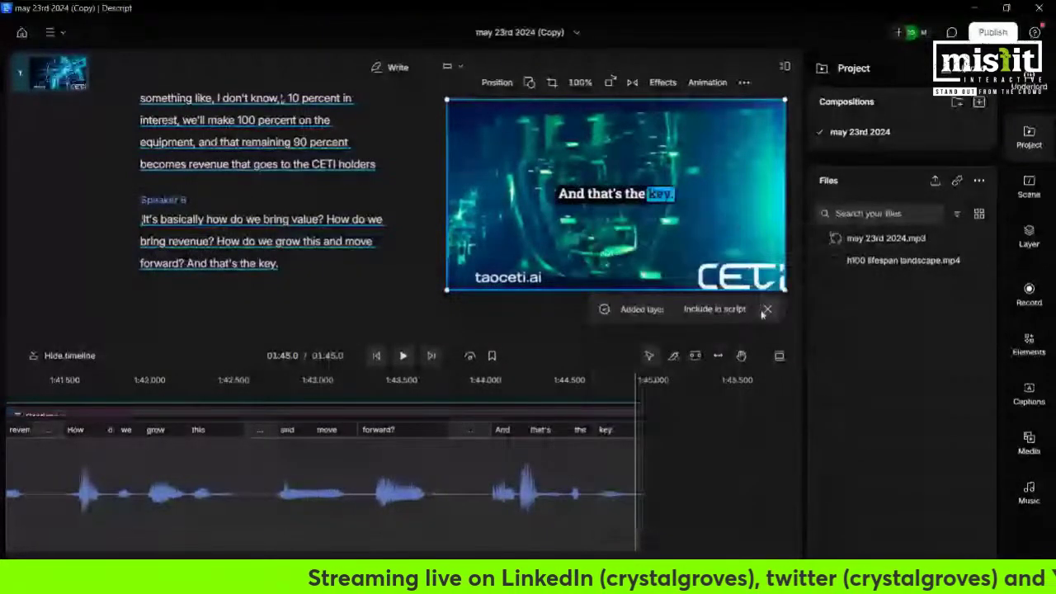
Play back the last seconds of the composition to check how the captions and background video end
click(573, 413)
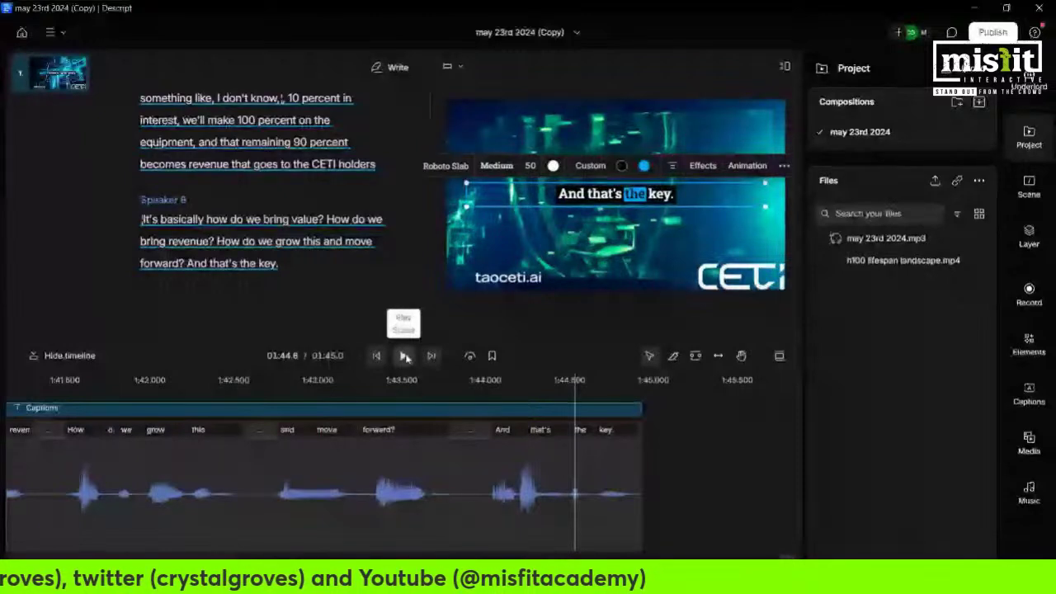
click(404, 356)
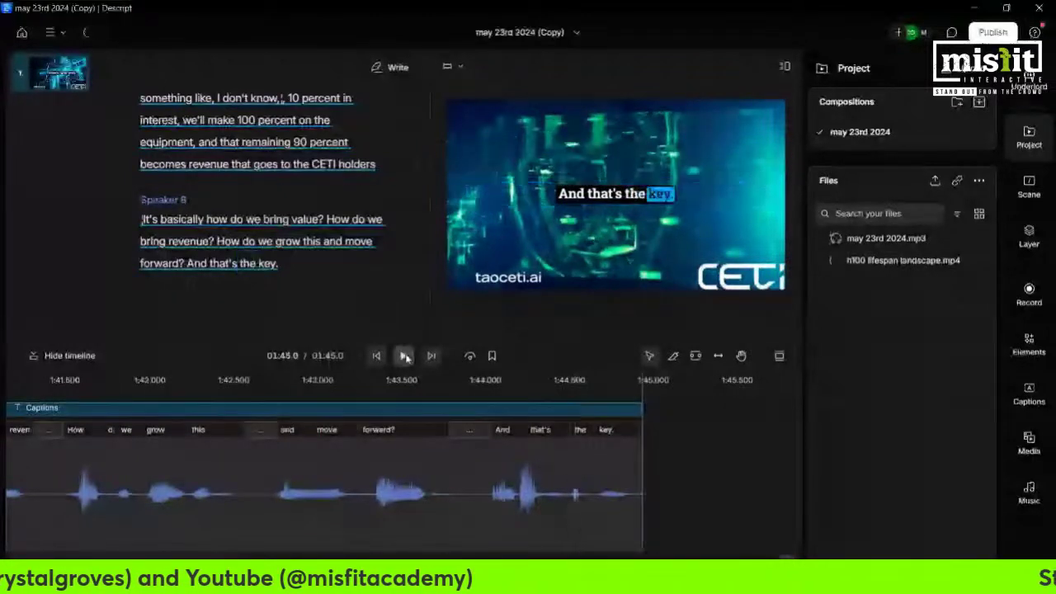
click(303, 395)
click(402, 356)
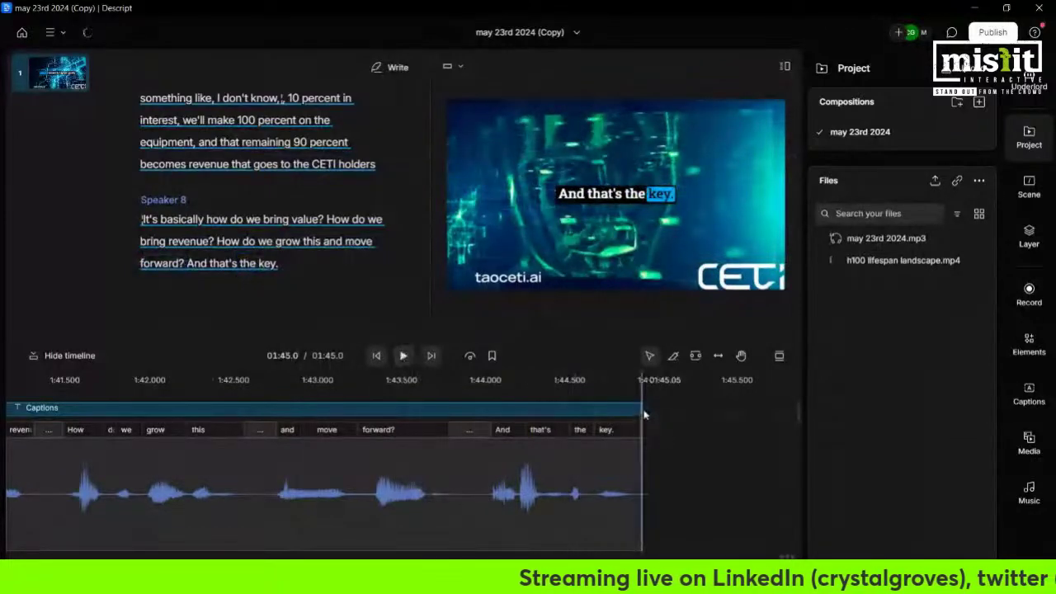
Extend the end of the script track by a 3.23 s gap after "key." and play back the new ending
drag(749, 403, 1053, 402)
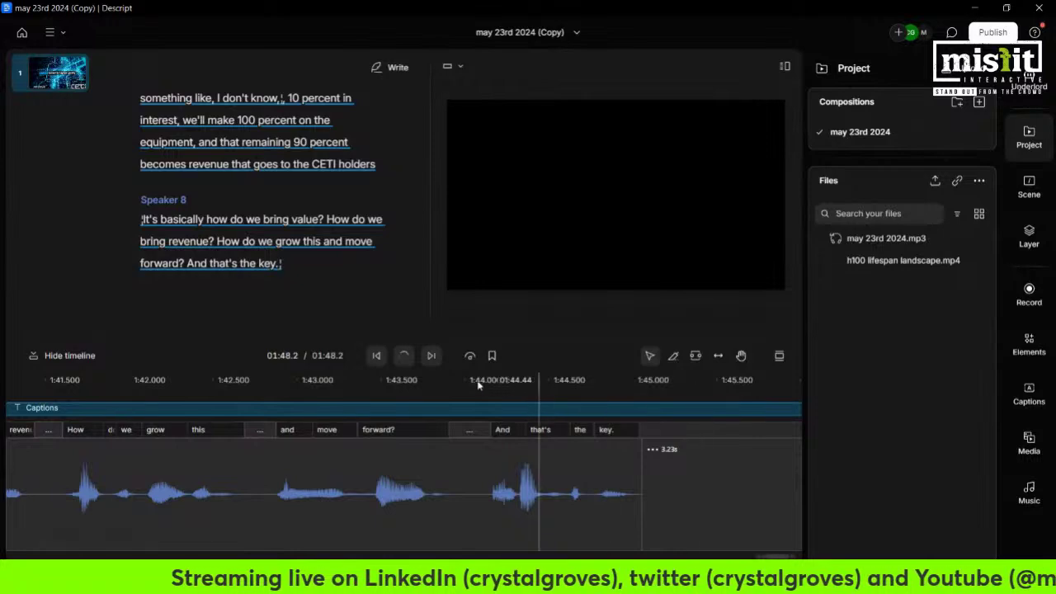
click(442, 381)
click(406, 364)
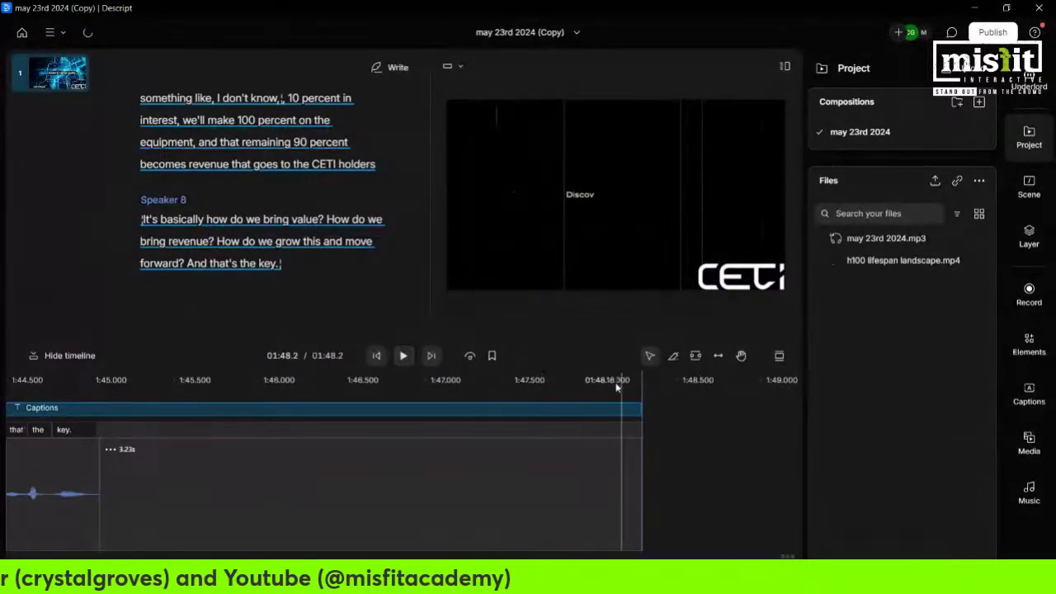
key(ctrl+a)
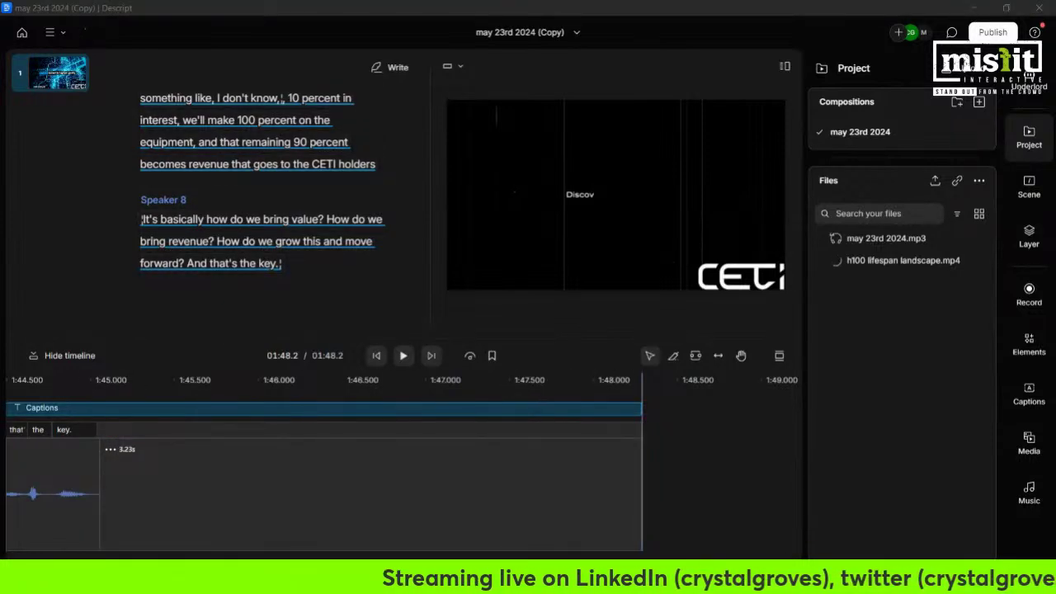
Switch to Canva and shorten the glowing brain clip on page 32 to 27.0 s
key(alt+Tab)
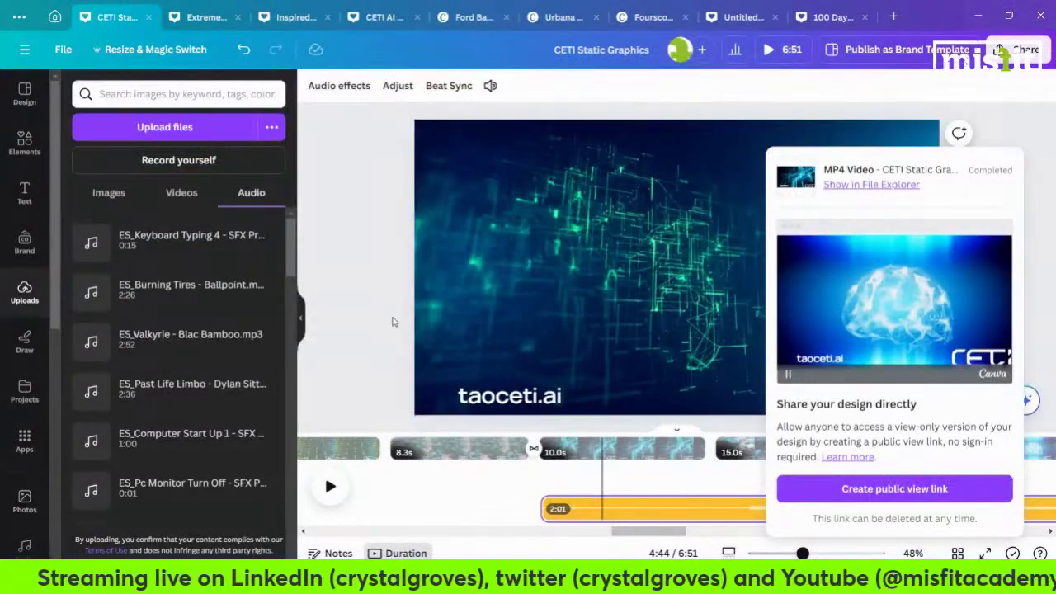
click(708, 299)
drag(633, 537, 694, 535)
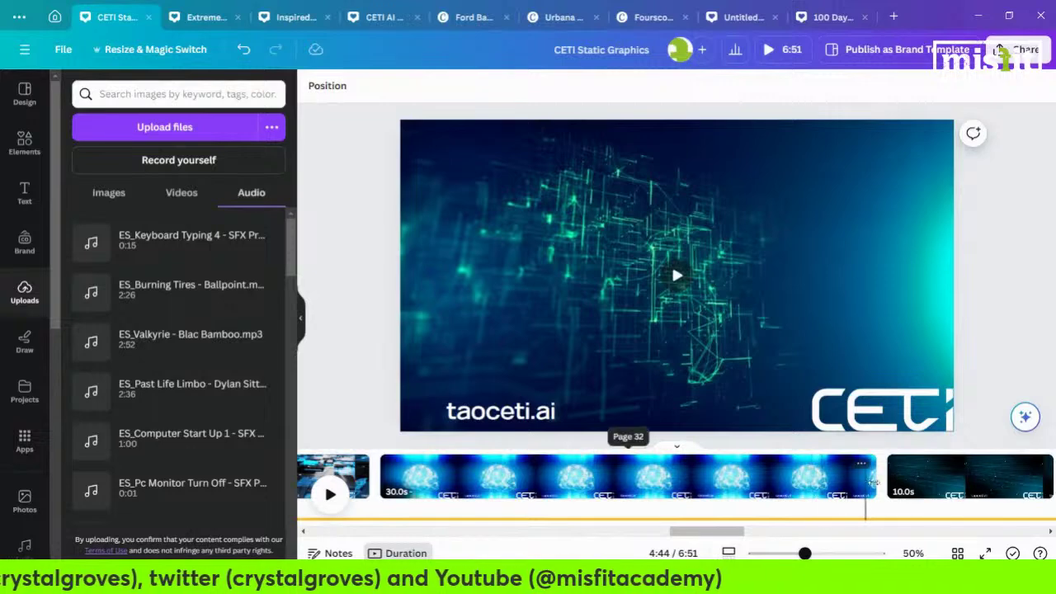
click(821, 493)
drag(876, 479, 823, 479)
Download pages 30–38 as a single MP4 video, and switch to Descript to select the h100 lifespan landscape.mp4 layer
click(1022, 50)
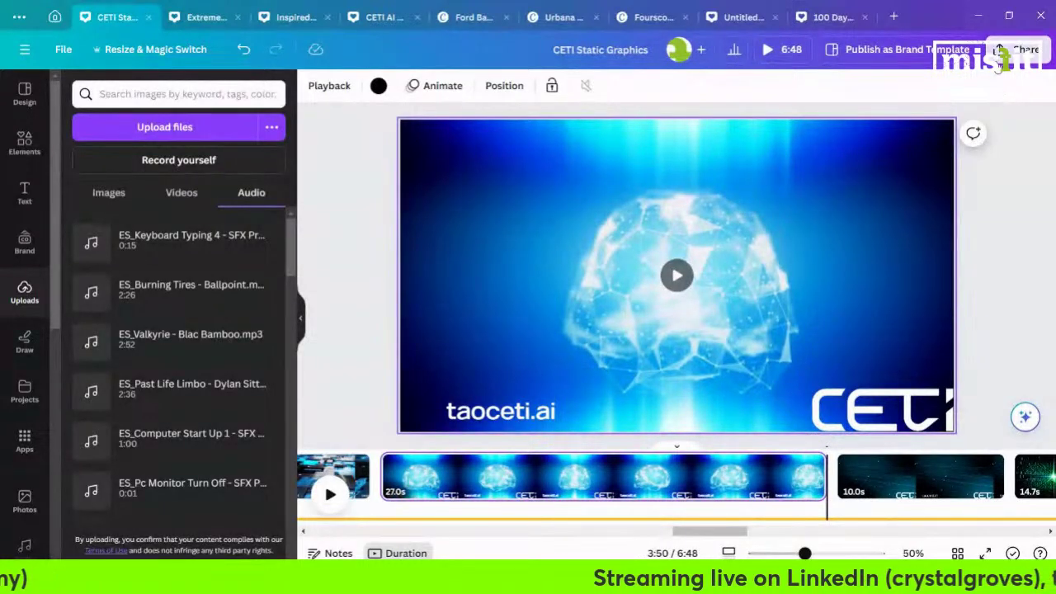
click(833, 397)
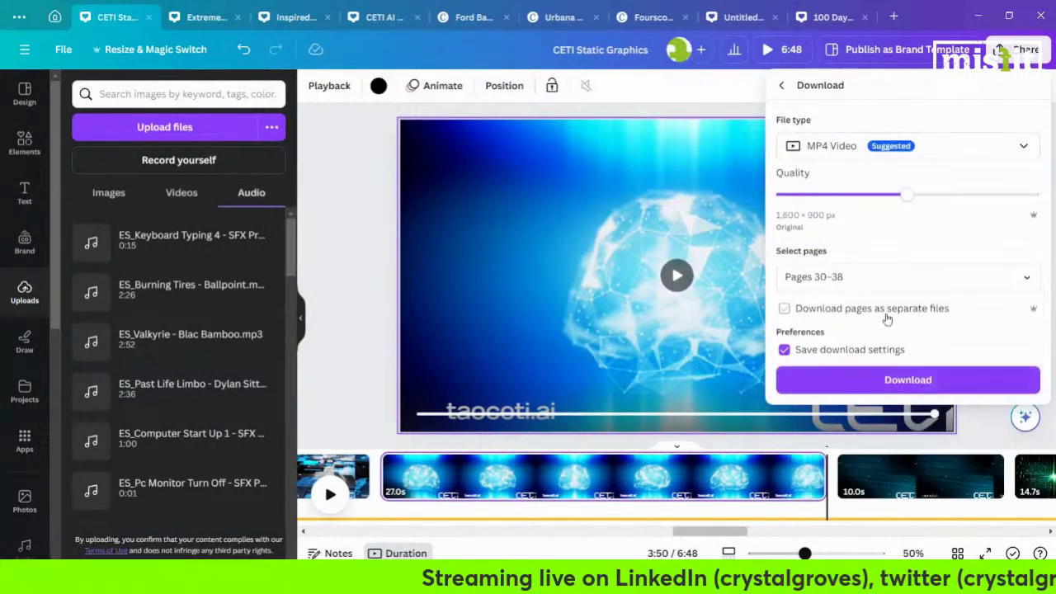
click(891, 379)
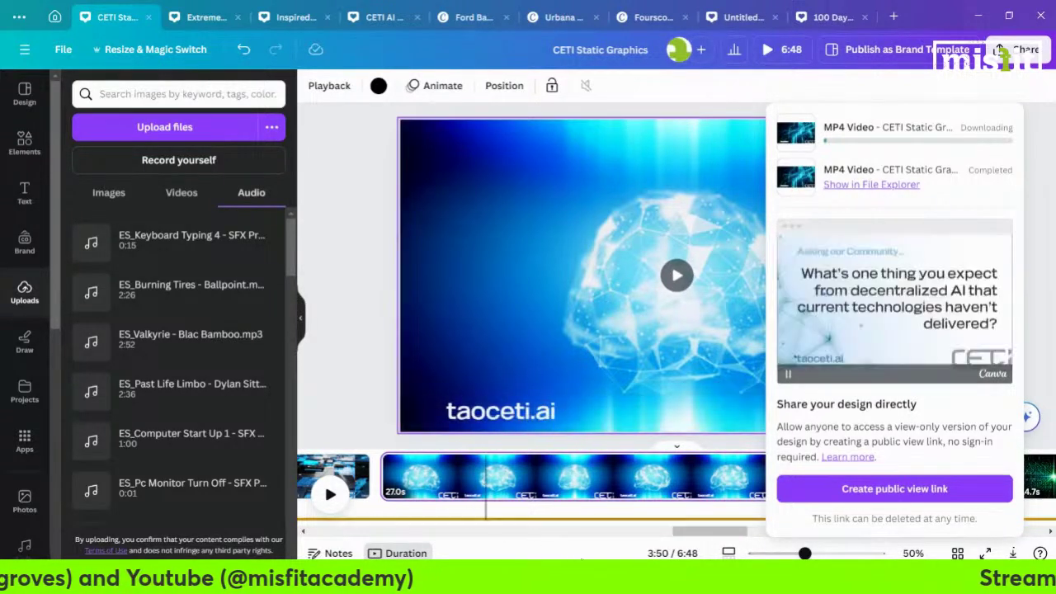
key(alt+Tab)
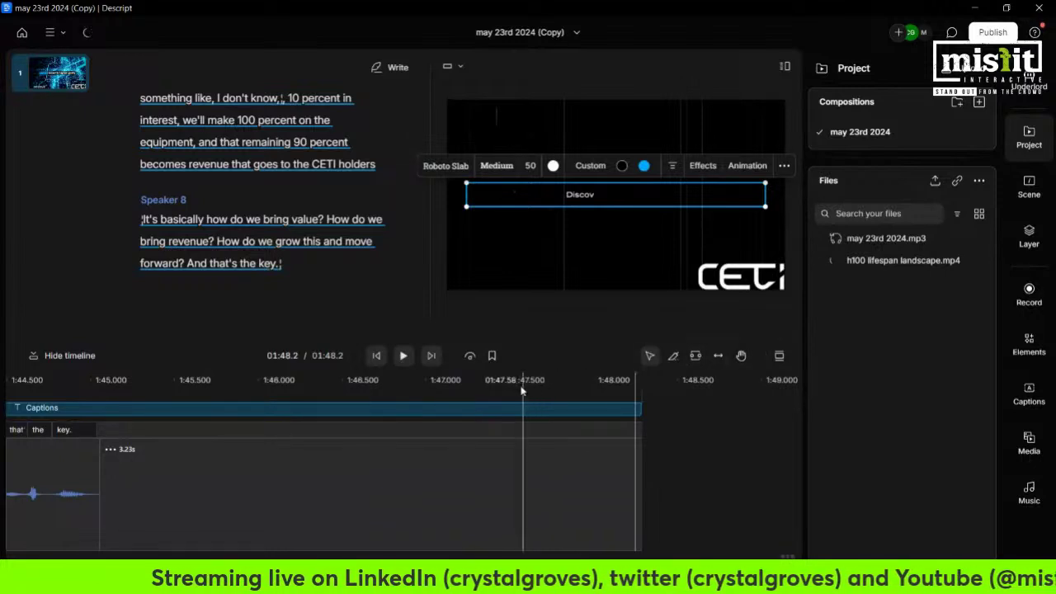
click(647, 133)
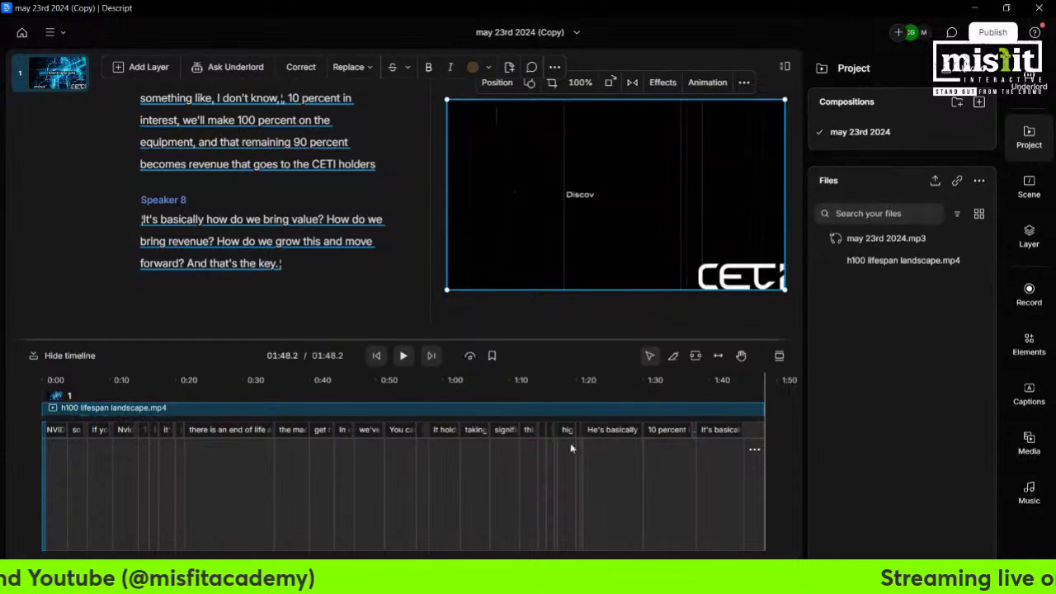
Switch to Canva and save the new export over "h100 lifespan landscape" in the CETI Videos folder
key(alt+Tab)
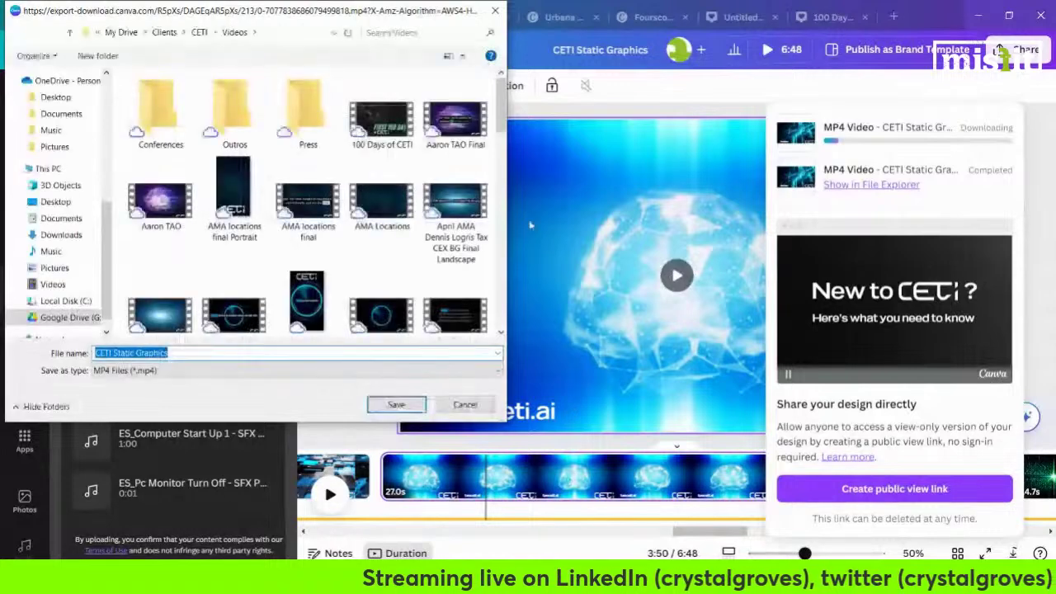
drag(499, 116, 468, 216)
click(382, 185)
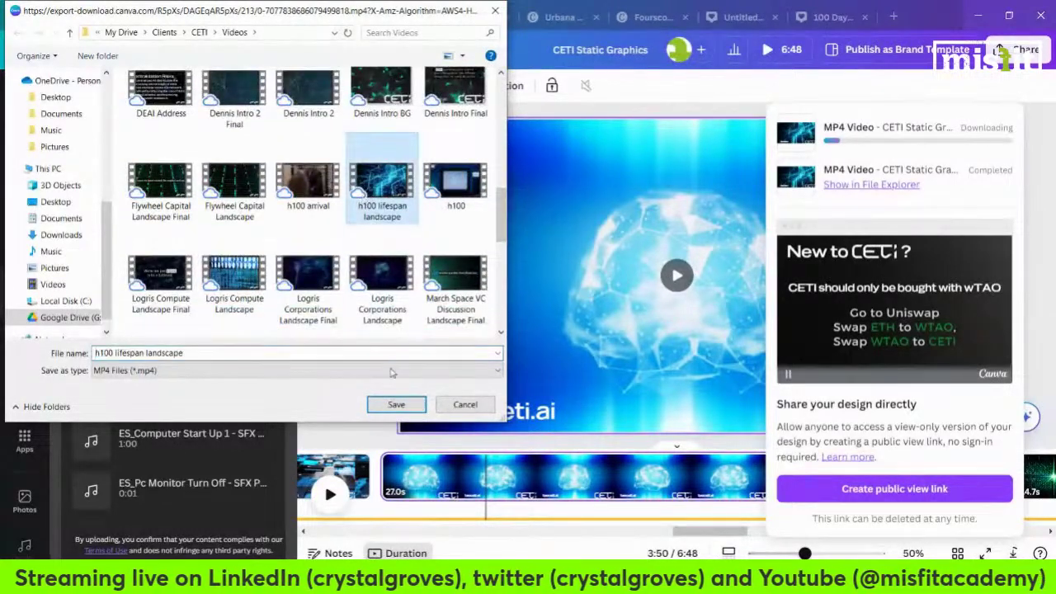
click(397, 405)
click(568, 295)
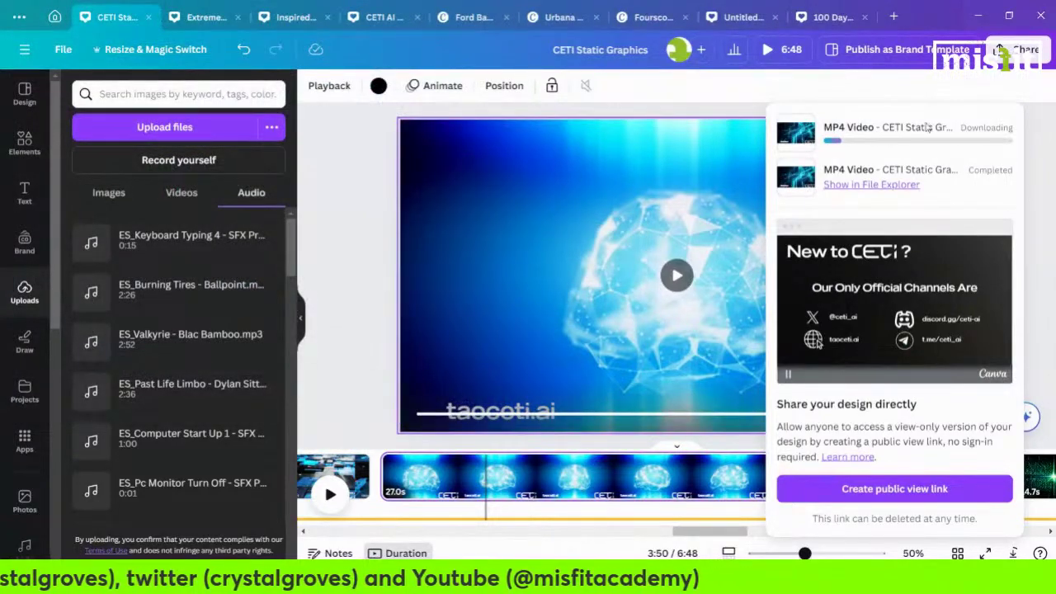
Switch to Descript and delete the old h100 lifespan landscape.mp4 layer from the scene
click(979, 16)
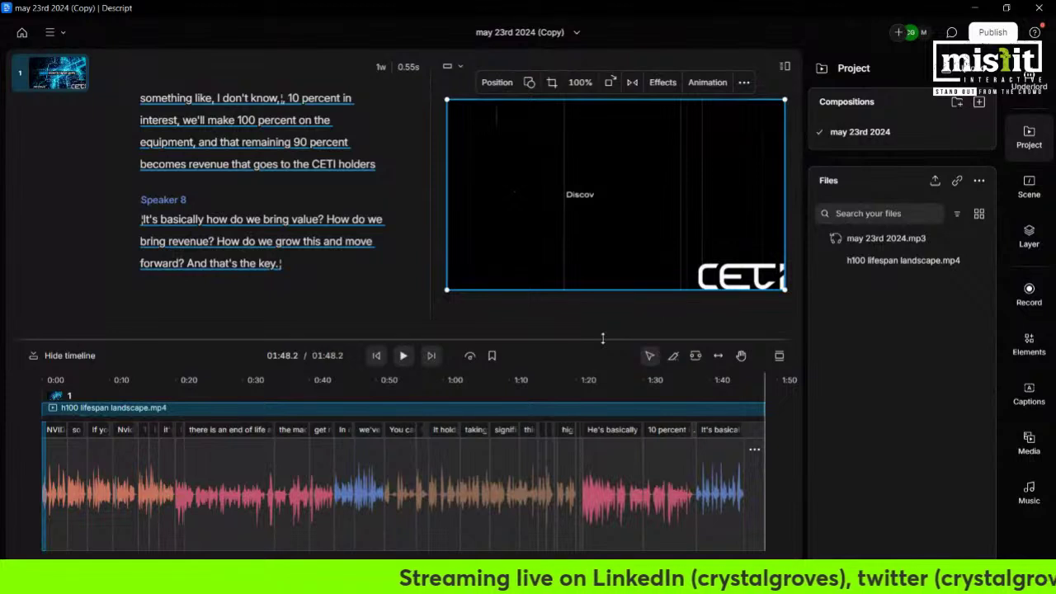
key(Delete)
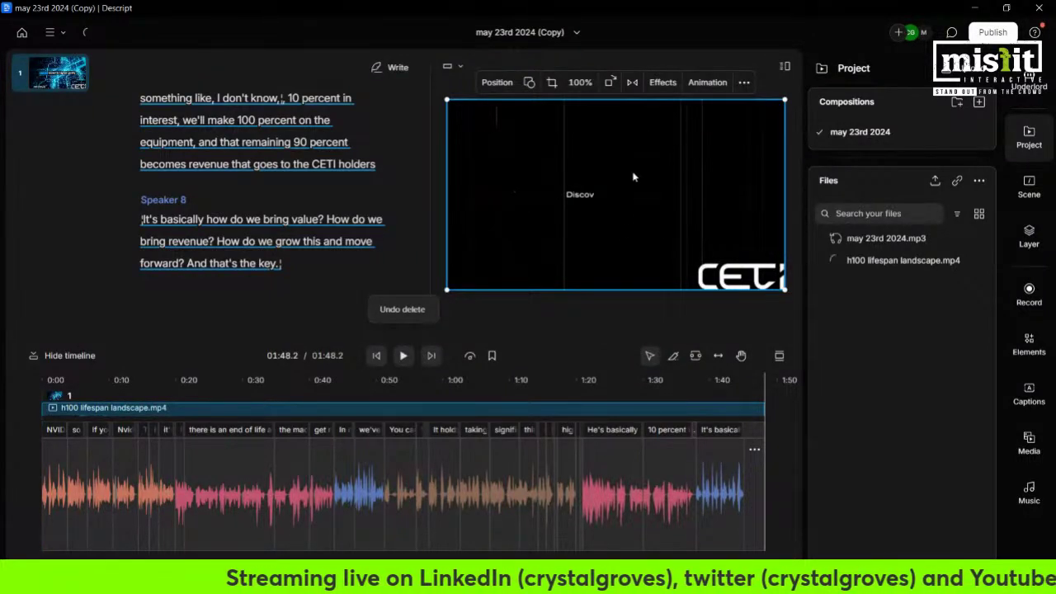
click(620, 319)
click(656, 128)
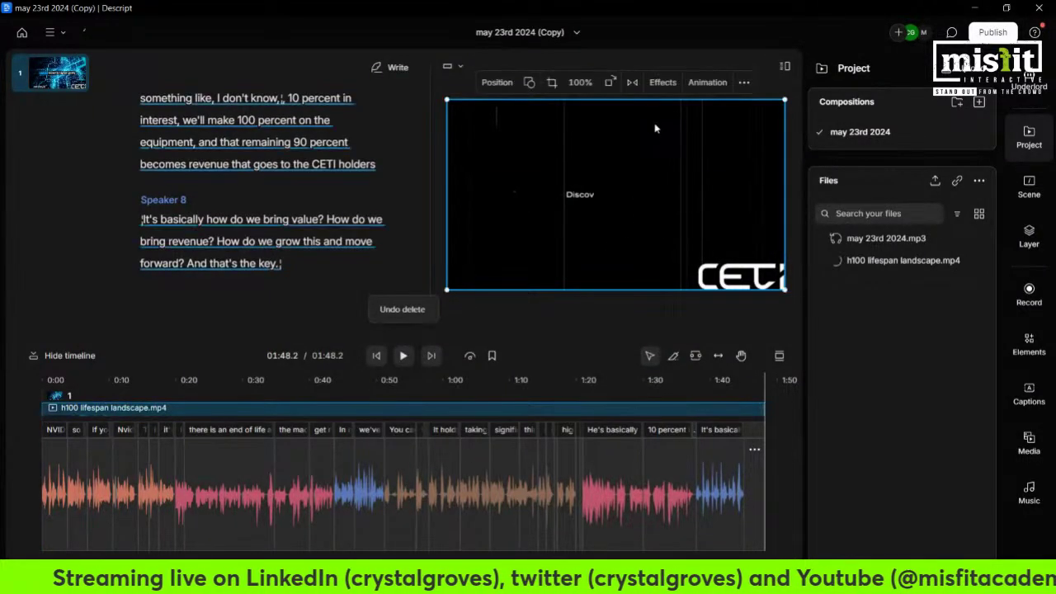
key(Delete)
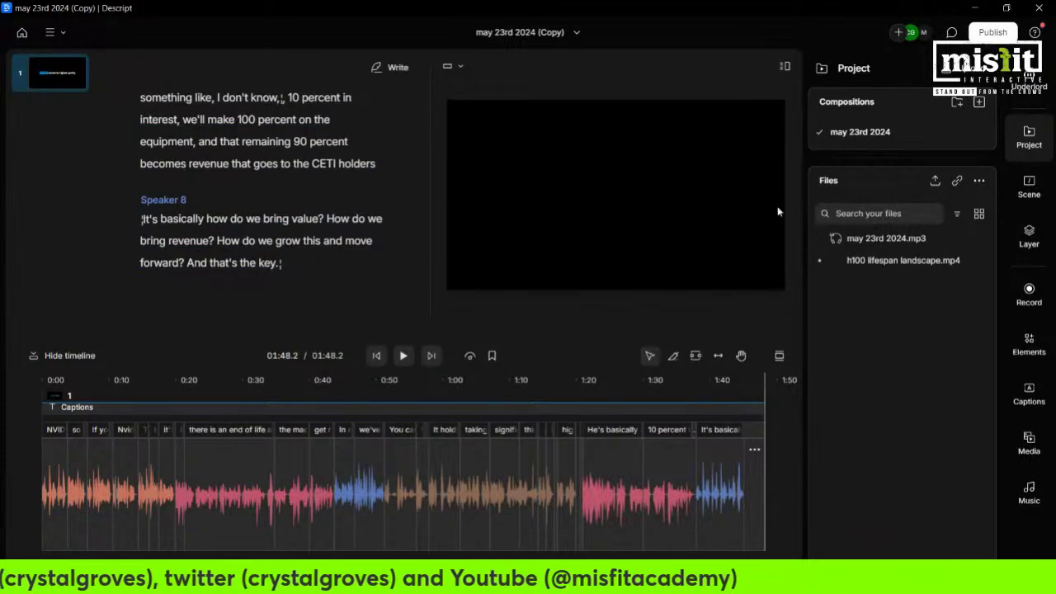
Import the re-exported "h100 lifespan landscape" video from the CETI Videos folder and add it as a new layer
click(934, 181)
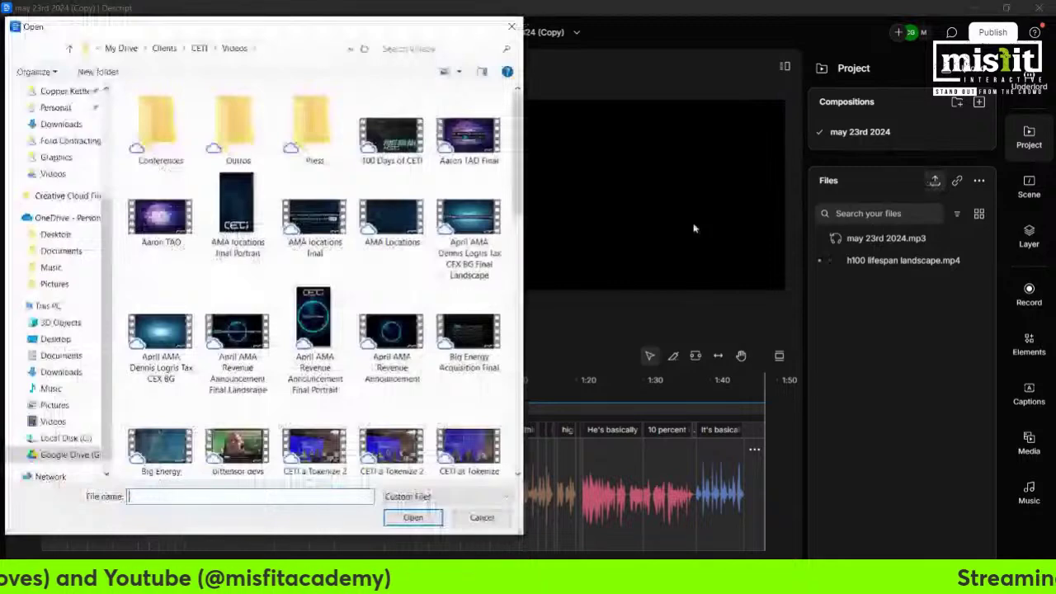
drag(514, 162, 518, 306)
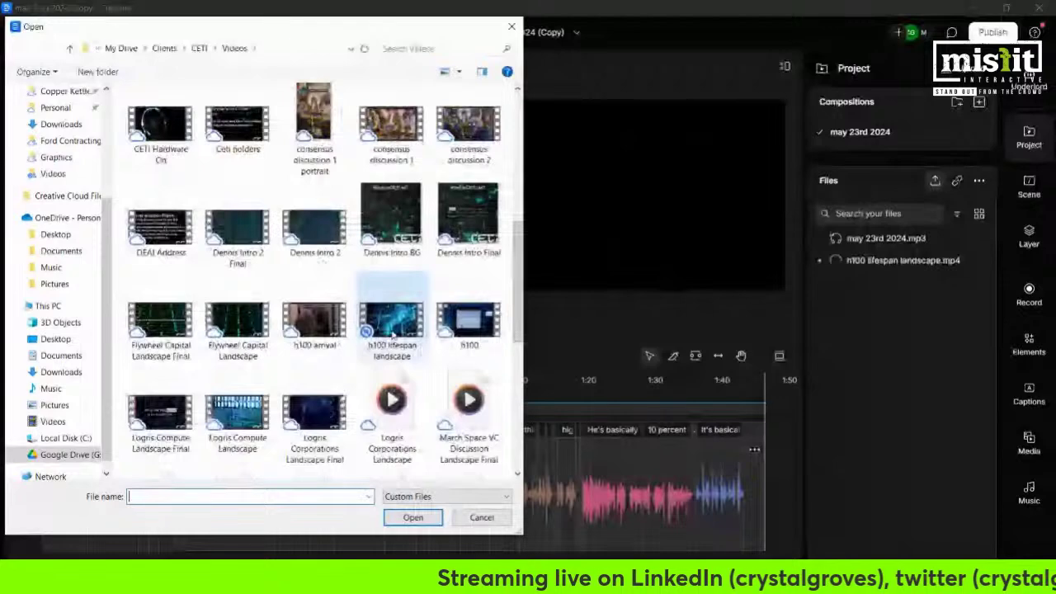
double_click(393, 330)
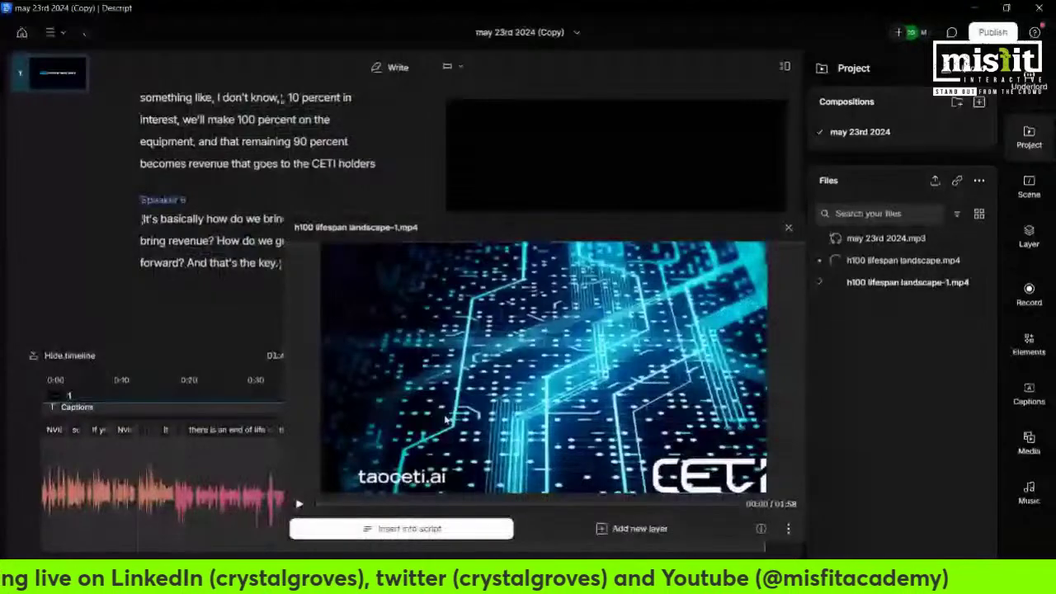
click(641, 528)
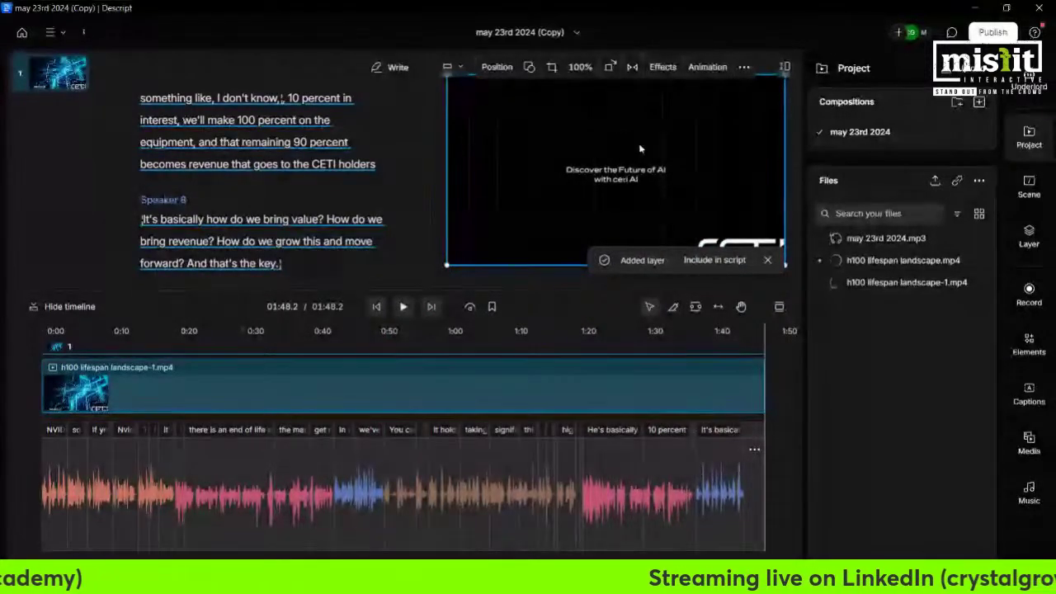
Send the newly added background video layer to the back of the layer order
right_click(617, 132)
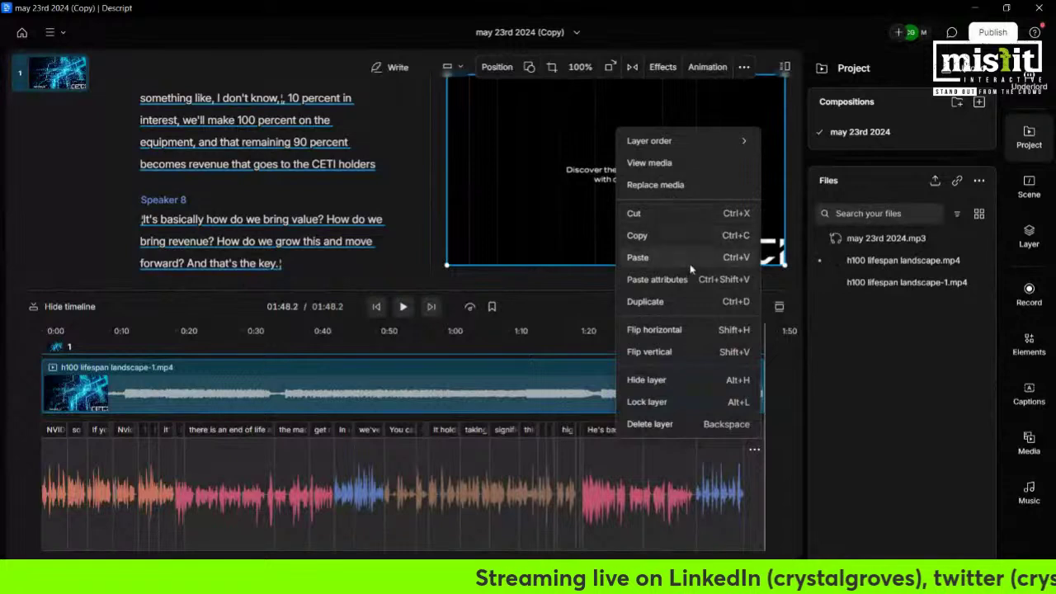
mouse_move(714, 141)
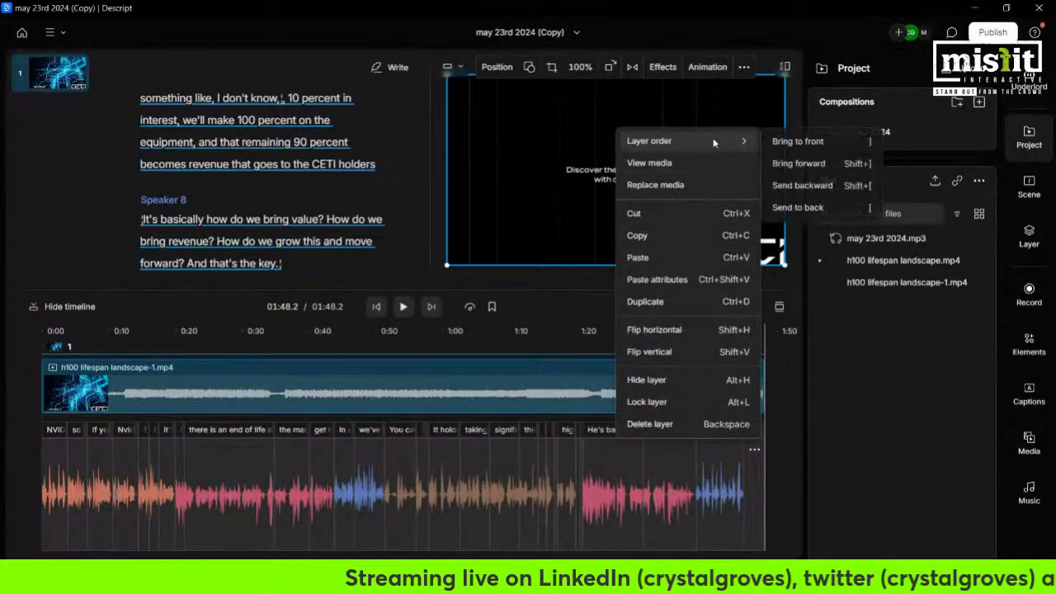
click(815, 211)
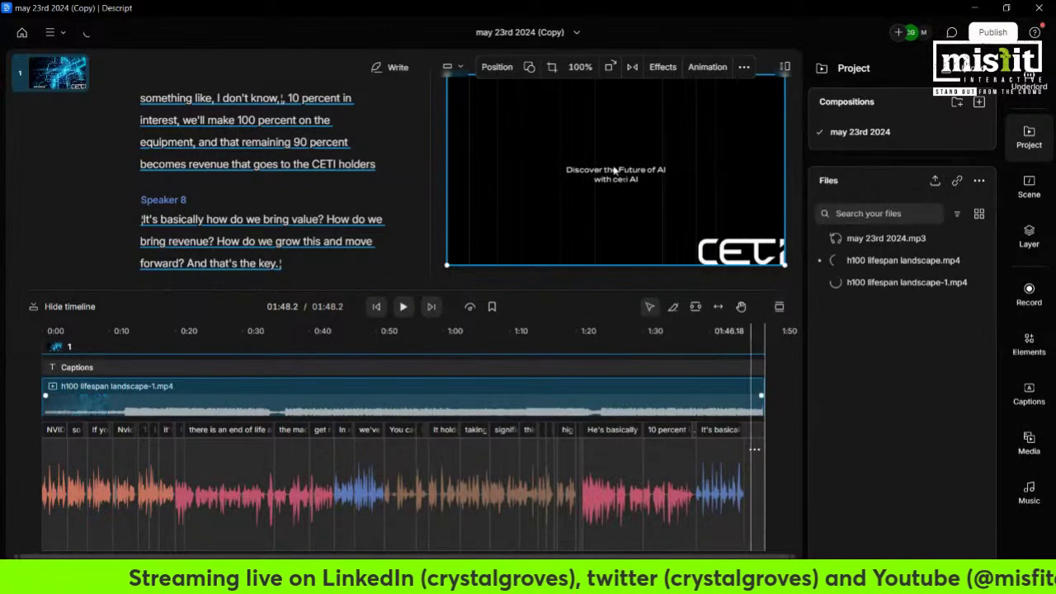
Extend the end of the h100 lifespan landscape-1.mp4 layer past the script audio so the composition runs to 01:58.4
click(693, 363)
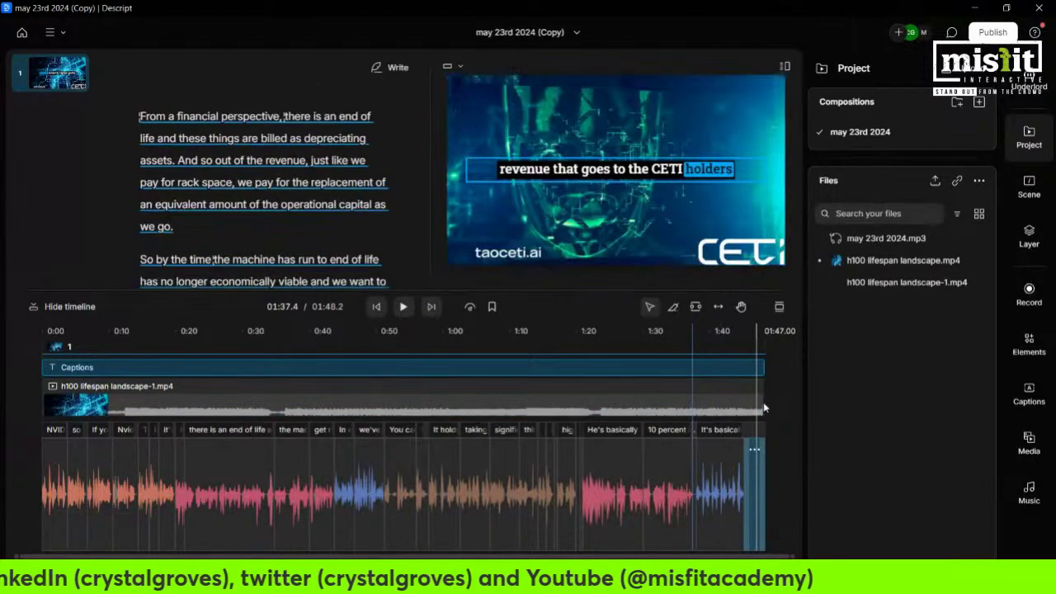
click(763, 402)
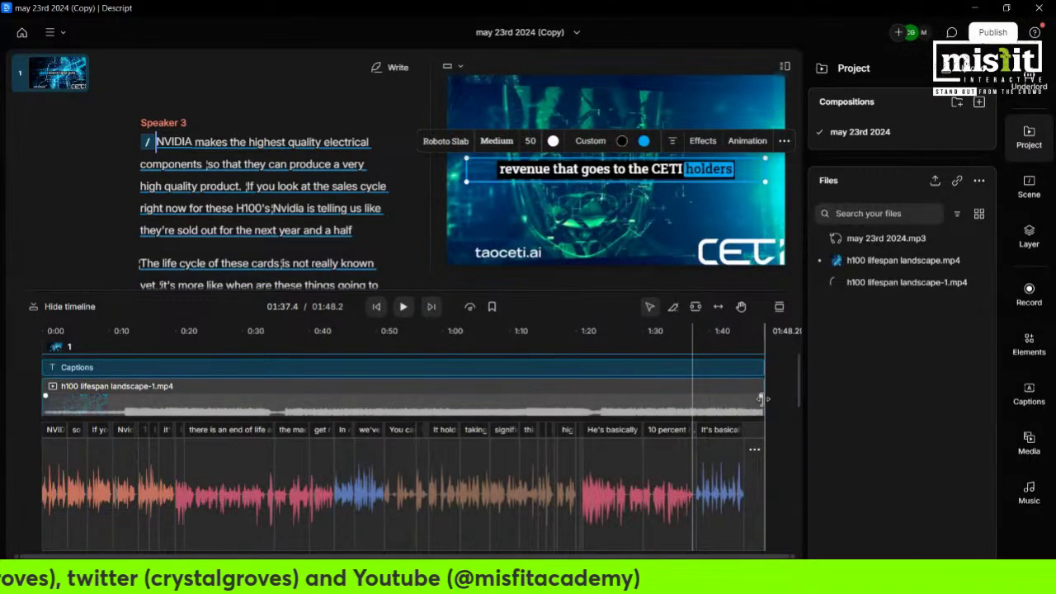
drag(761, 399, 883, 396)
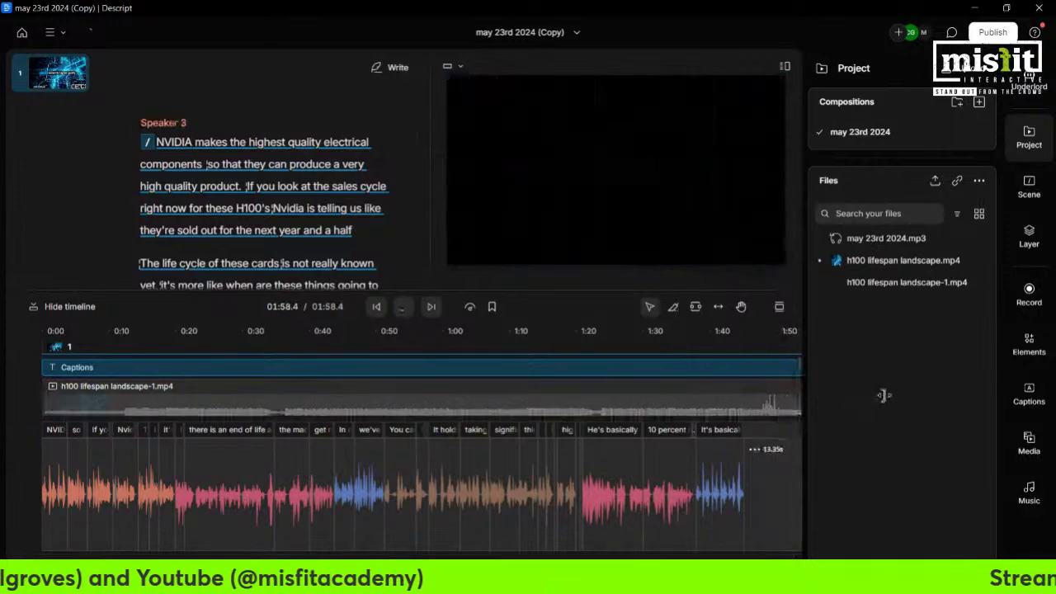
Play back the end of the composition from the last spoken lines into the closing CETI outro
click(775, 414)
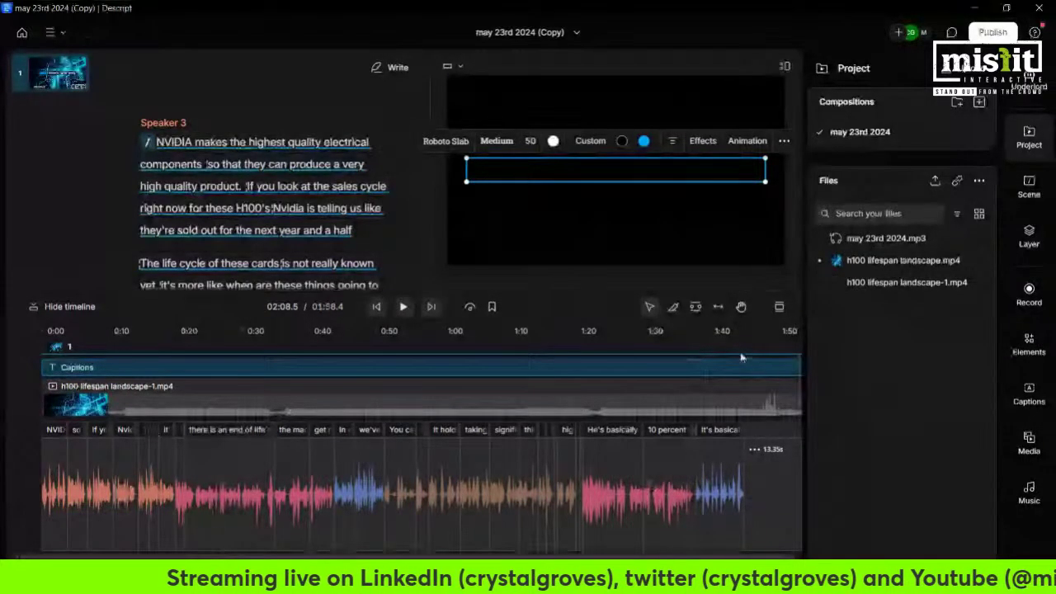
click(702, 355)
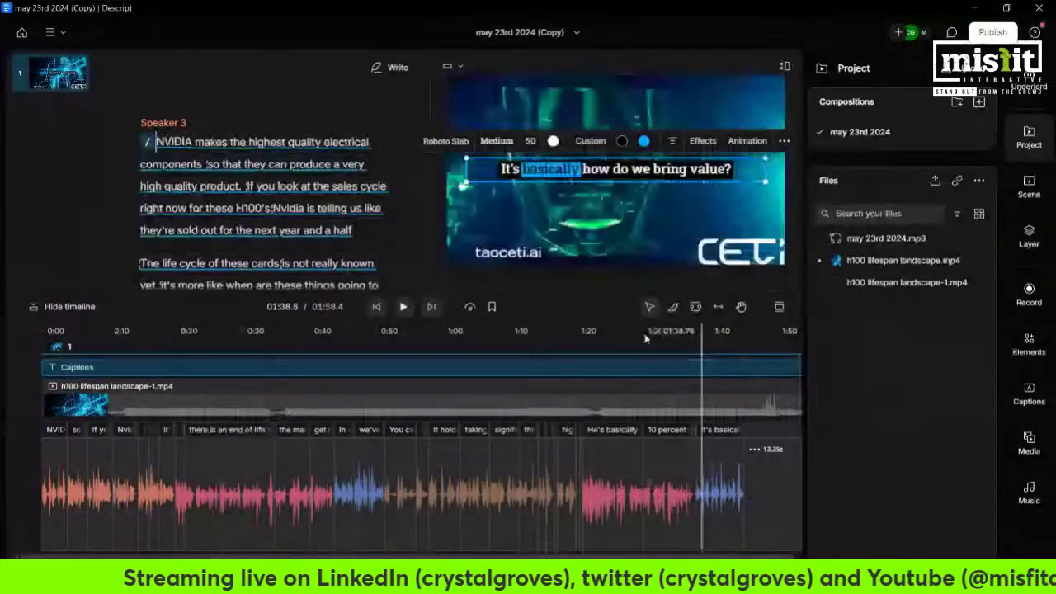
click(737, 346)
click(403, 307)
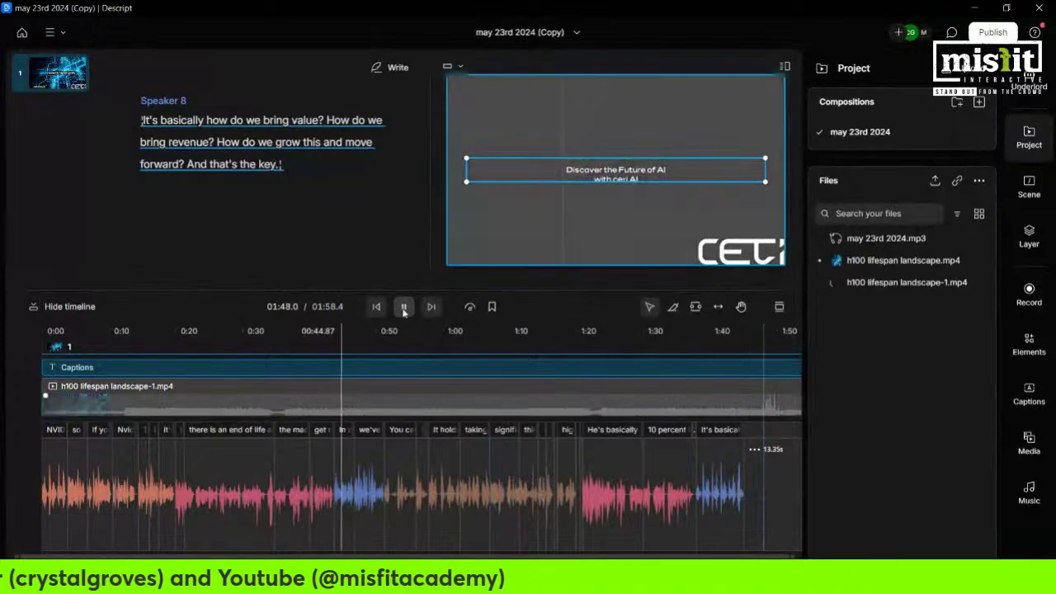
click(403, 307)
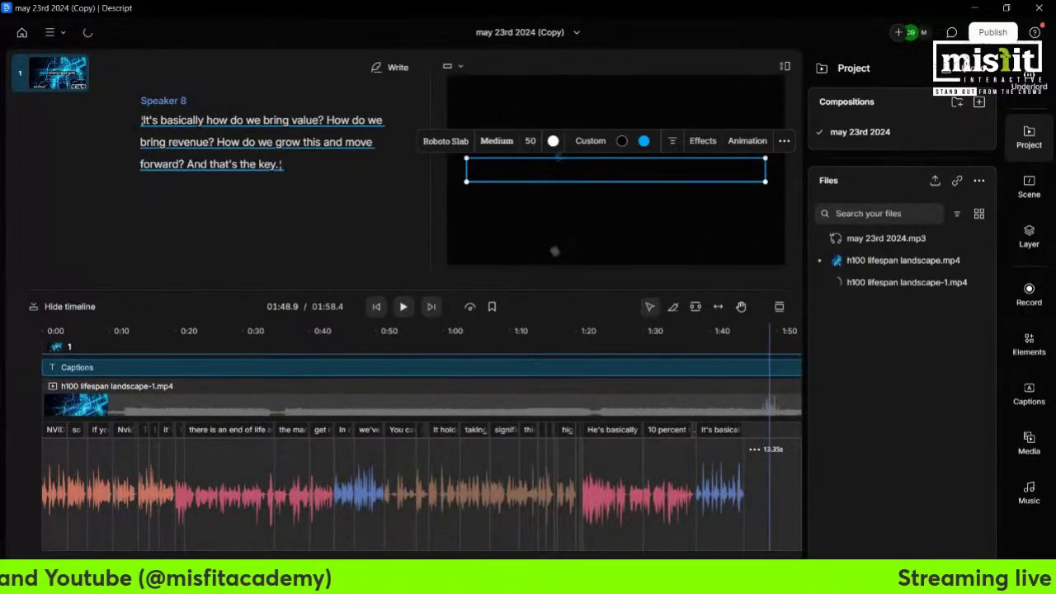
Switch to Canva and trim the background music to finish at the end of the 9.7-second closing page
key(alt+Tab)
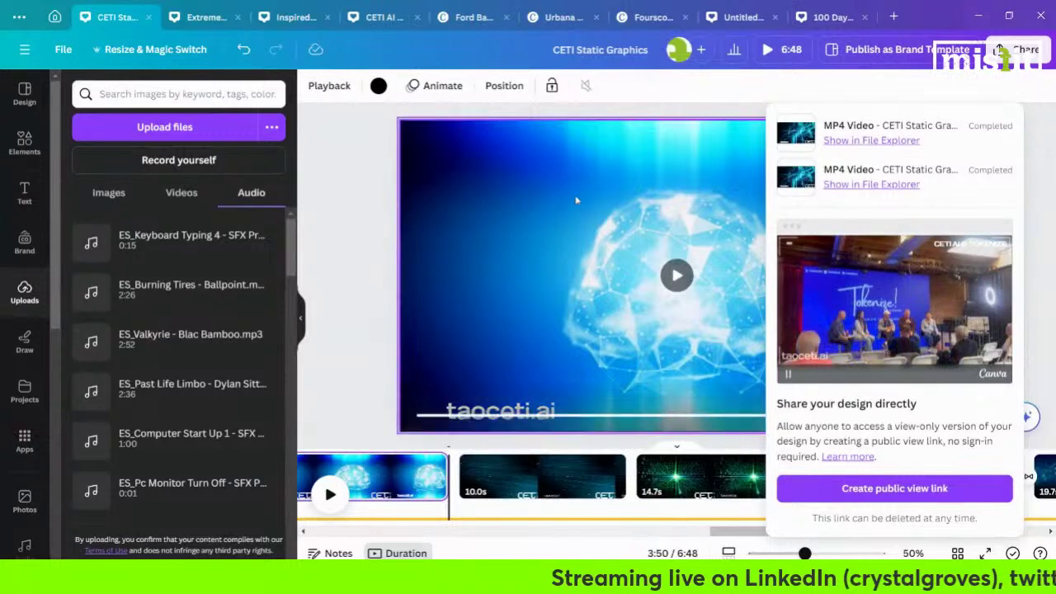
click(381, 193)
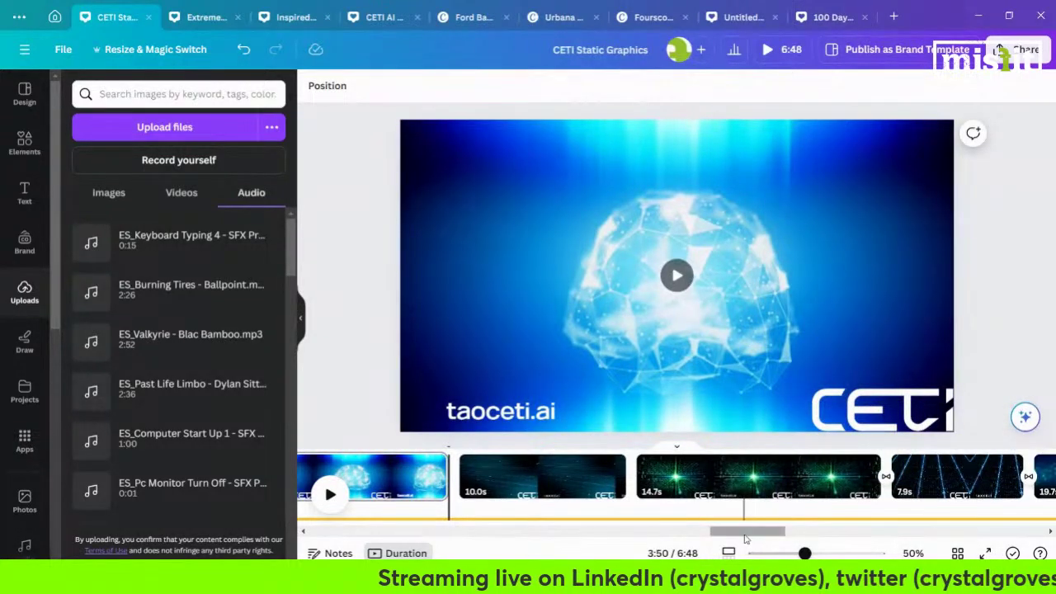
scroll(745, 538, right, 5)
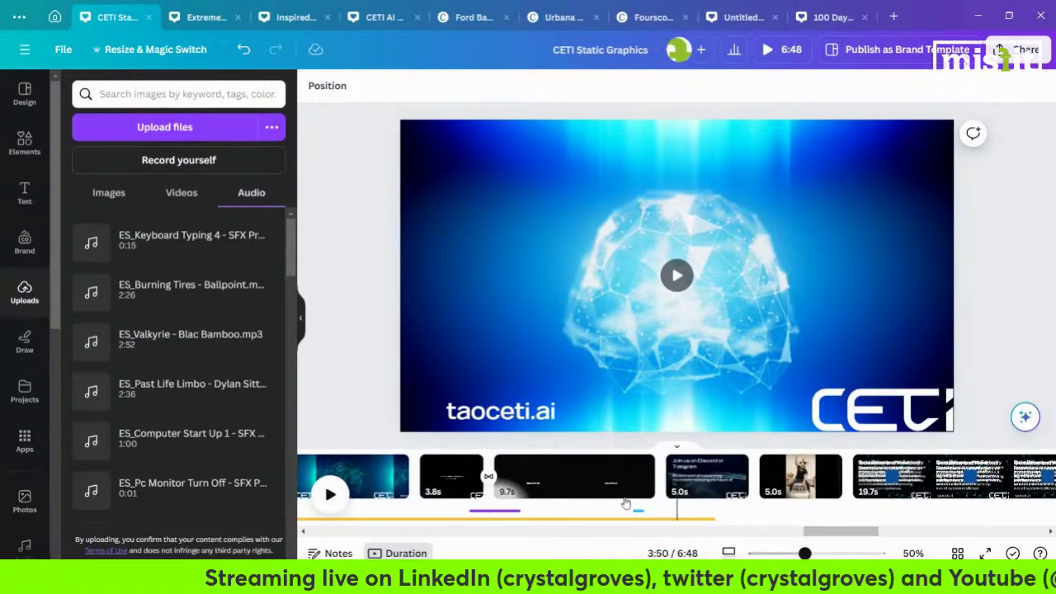
scroll(511, 499, right, 2)
click(411, 516)
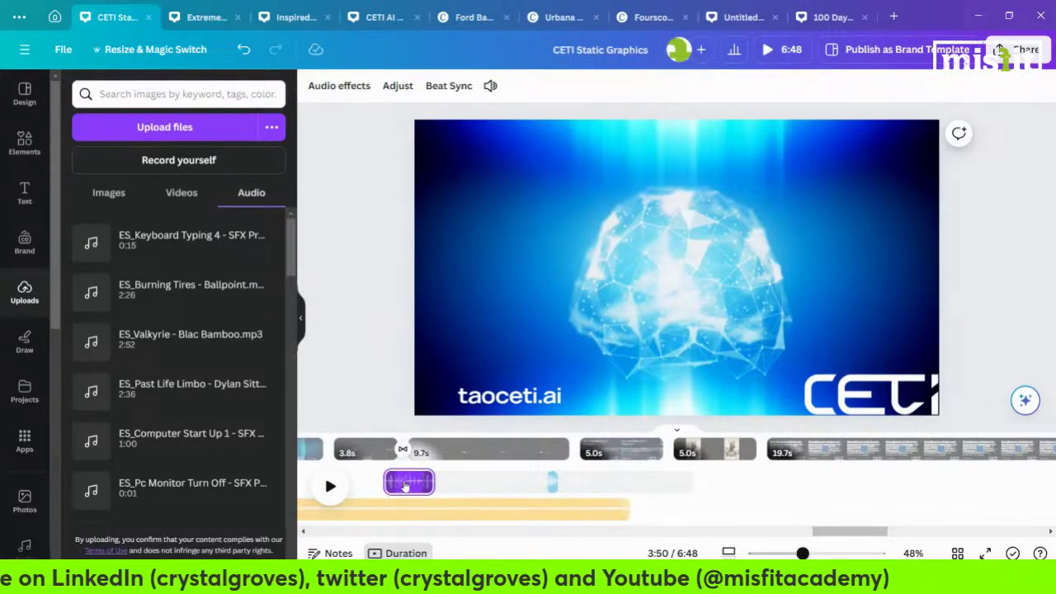
drag(628, 510, 569, 509)
Align the first outro sound effect with the start of the 3.8-second page and shift the short second effect earlier within the 9.7-second page
click(410, 487)
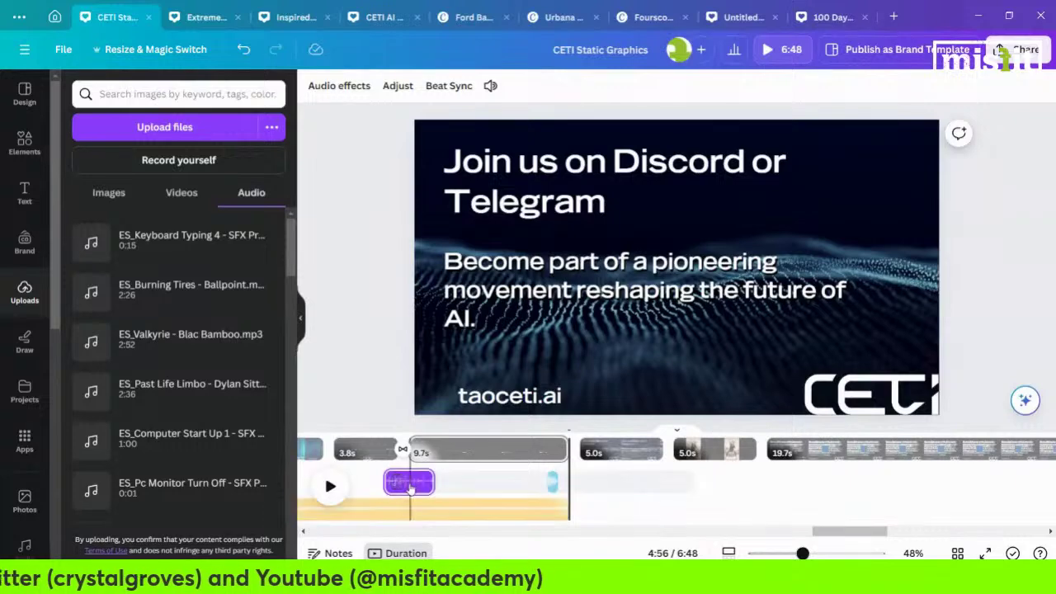
drag(410, 487, 526, 485)
drag(716, 482, 665, 482)
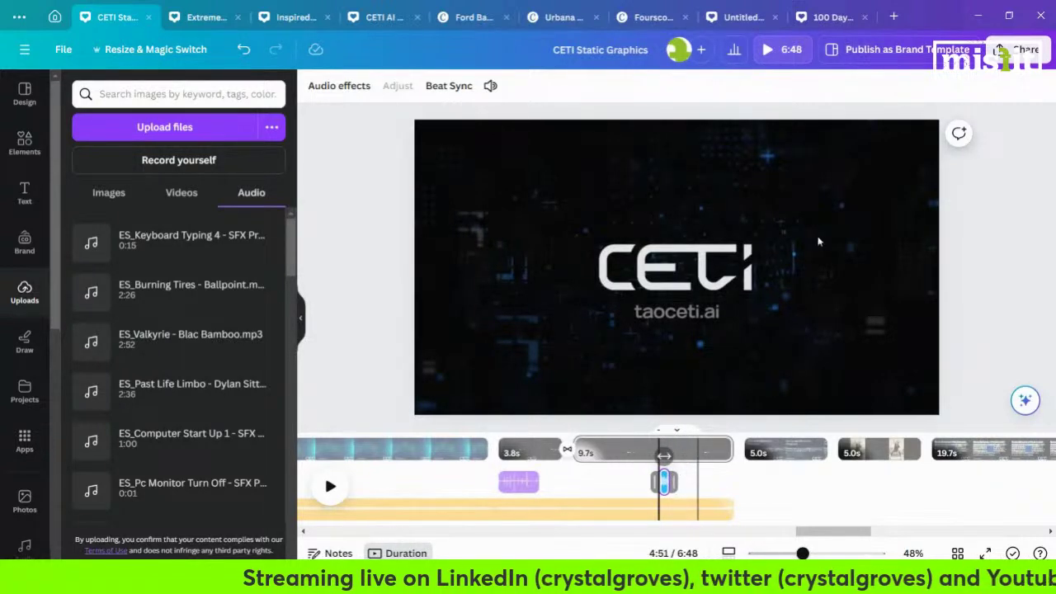
Start downloading pages 30–38 of the design as an MP4 video
click(1016, 50)
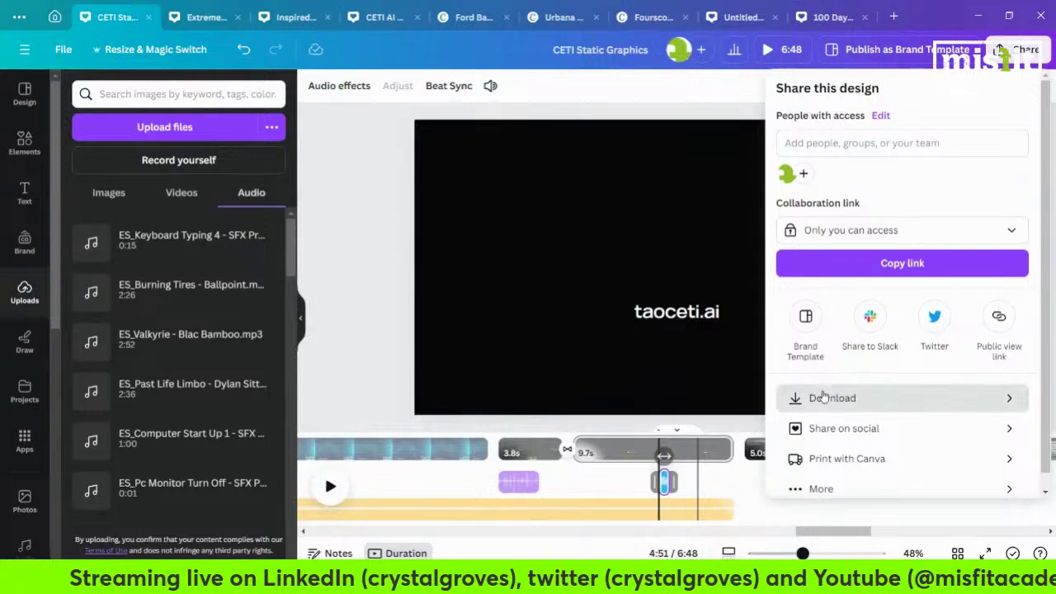
click(823, 398)
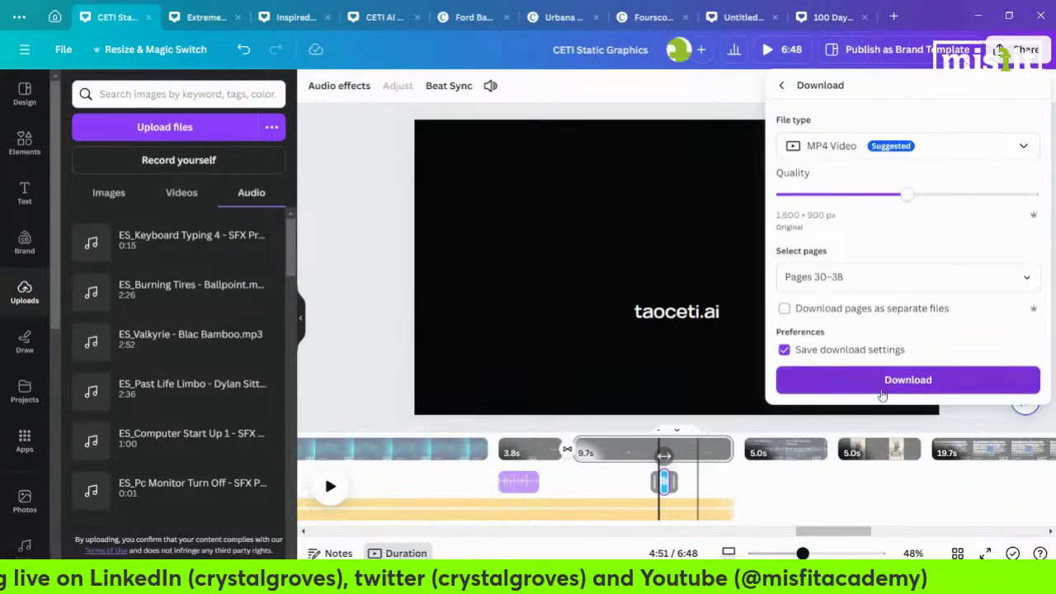
click(881, 393)
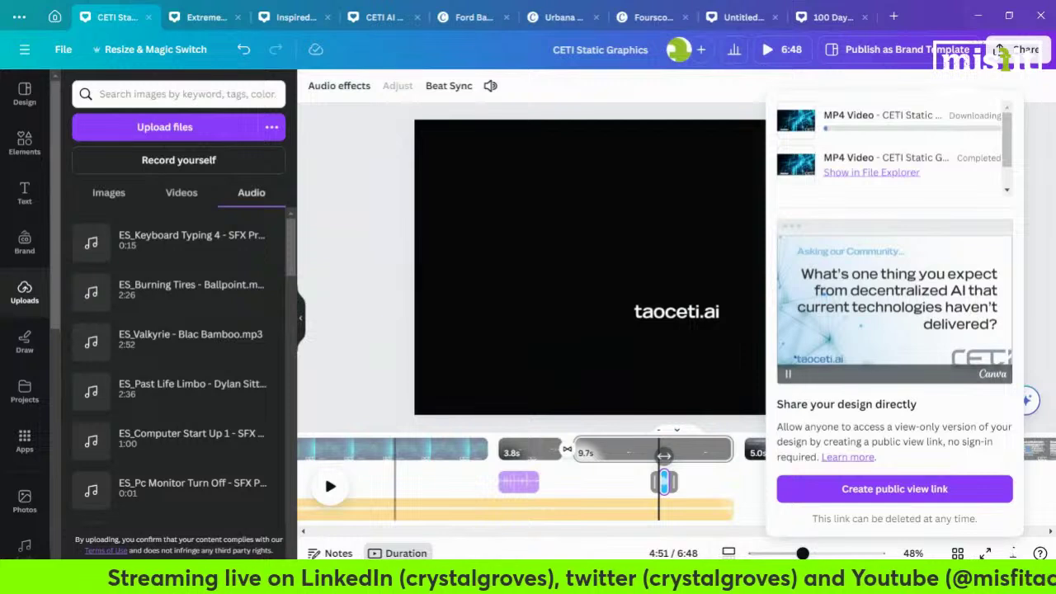
Switch to Descript and delete the h100 lifespan landscape-1.mp4 layer from the scene
mouse_move(578, 587)
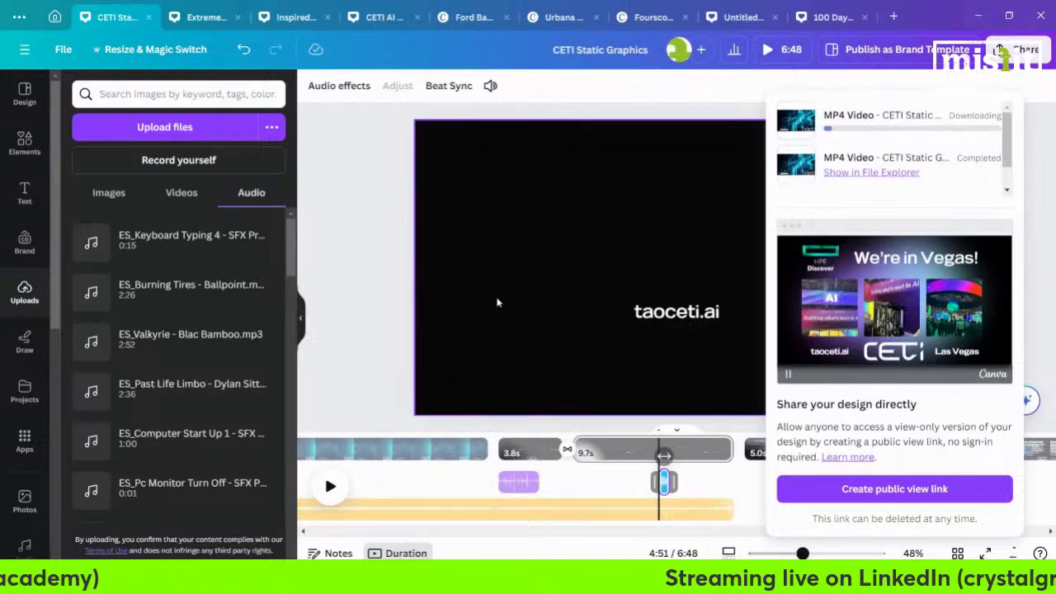
mouse_move(363, 587)
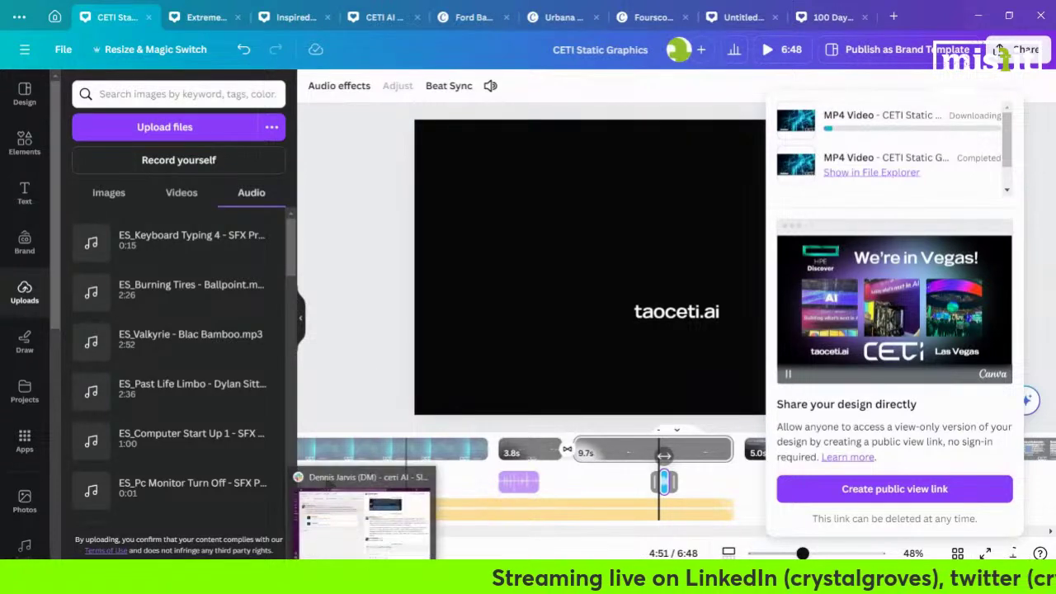
click(363, 588)
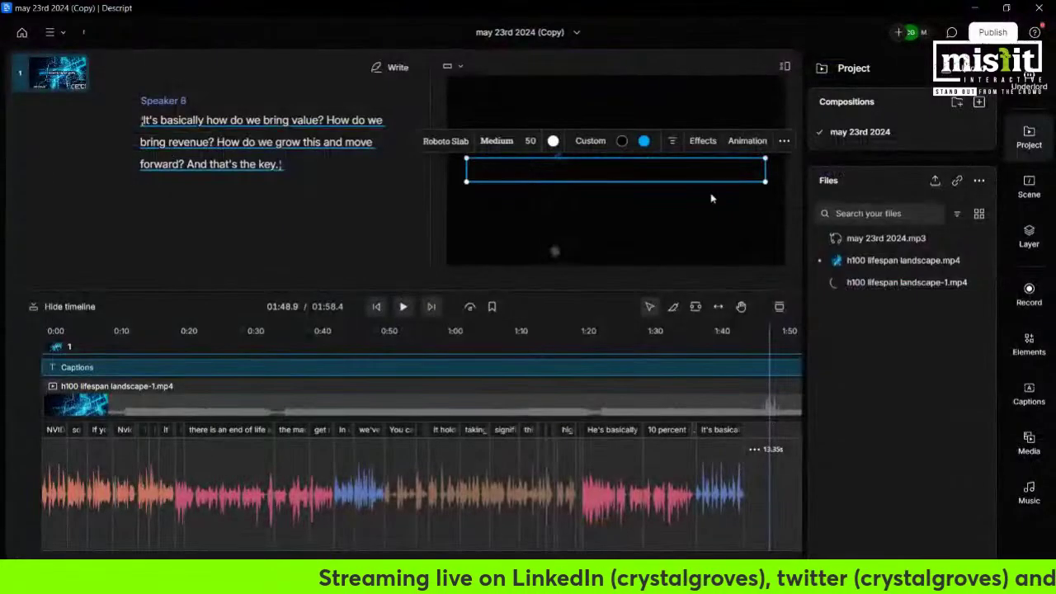
click(733, 94)
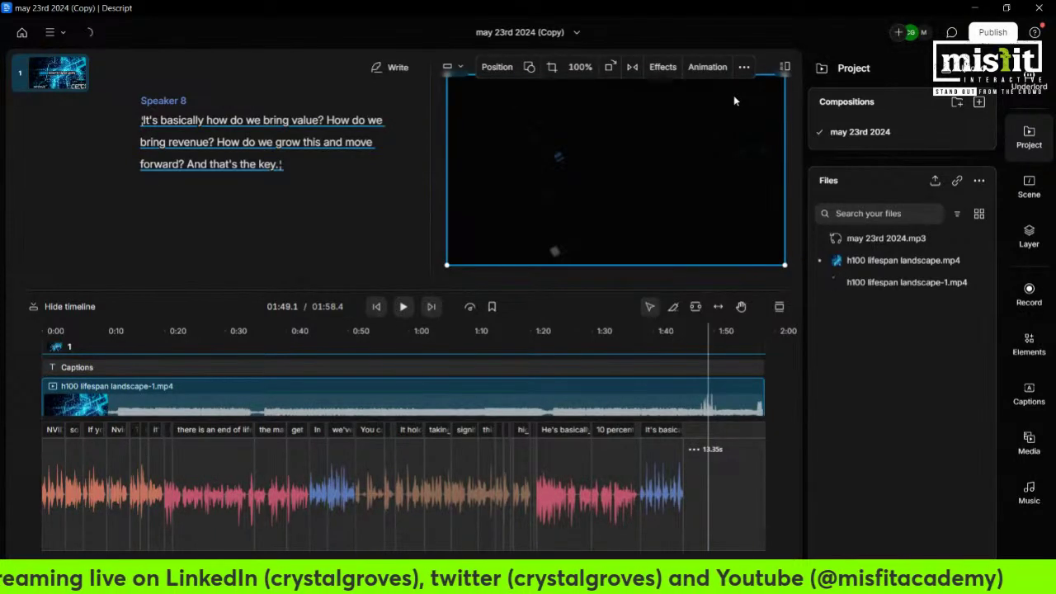
key(Delete)
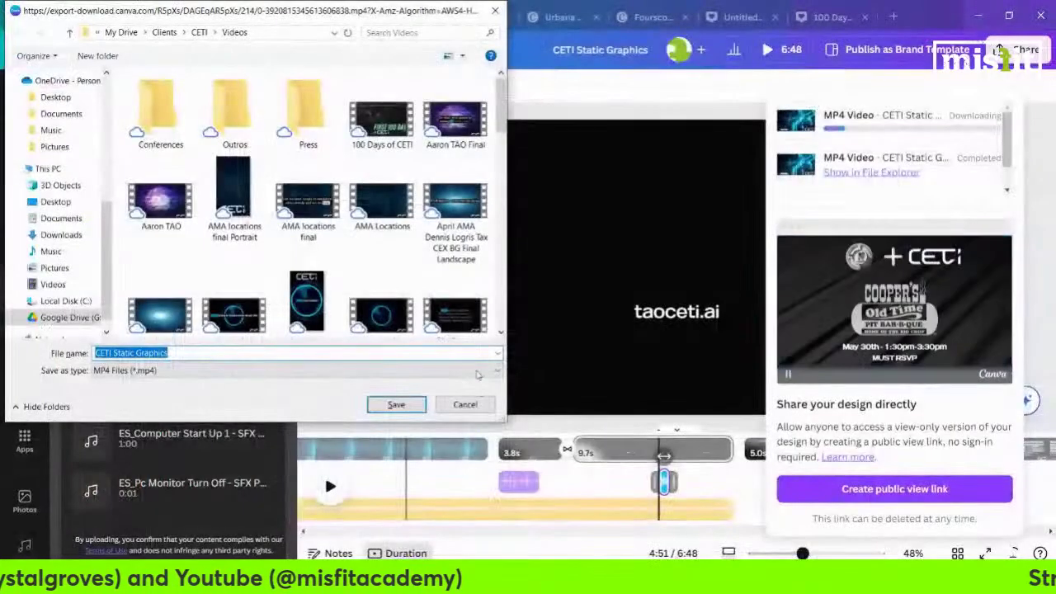
Save the finished Canva export over "h100 lifespan landscape" in the CETI Videos folder, replacing the existing file
scroll(495, 305, down, 12)
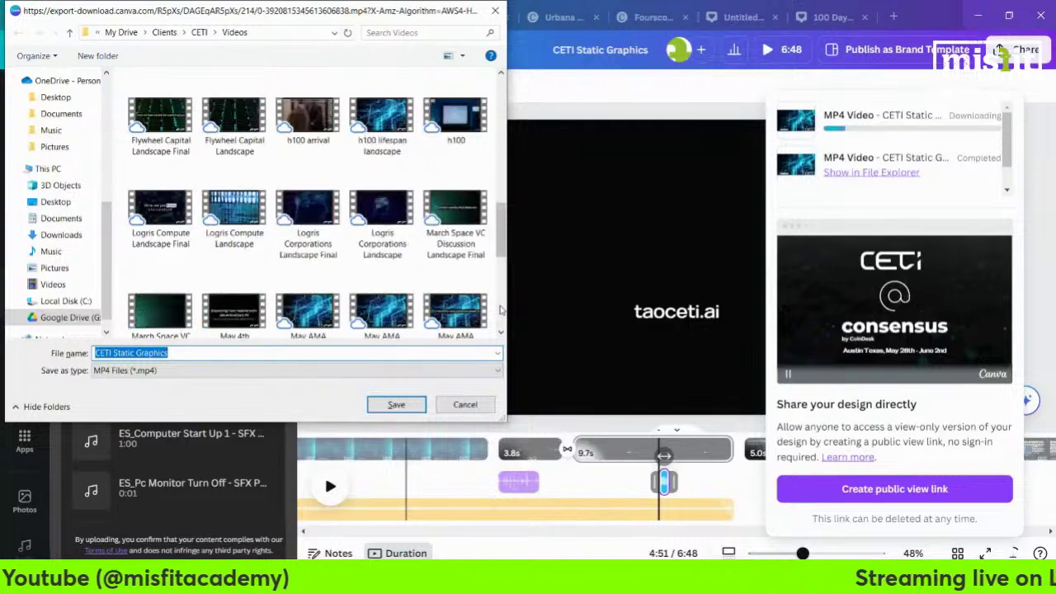
click(398, 153)
click(396, 404)
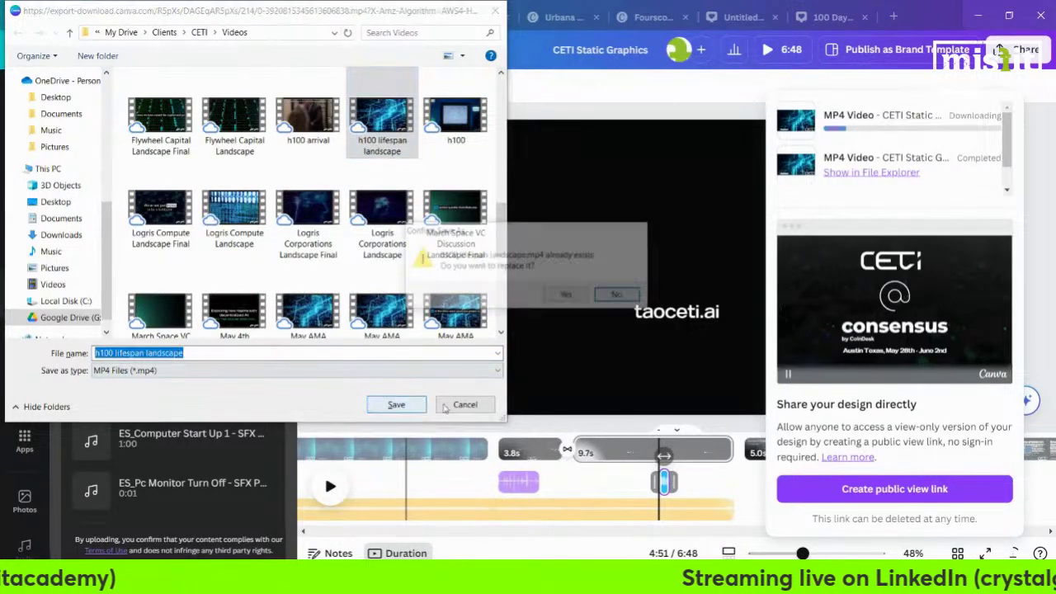
click(564, 296)
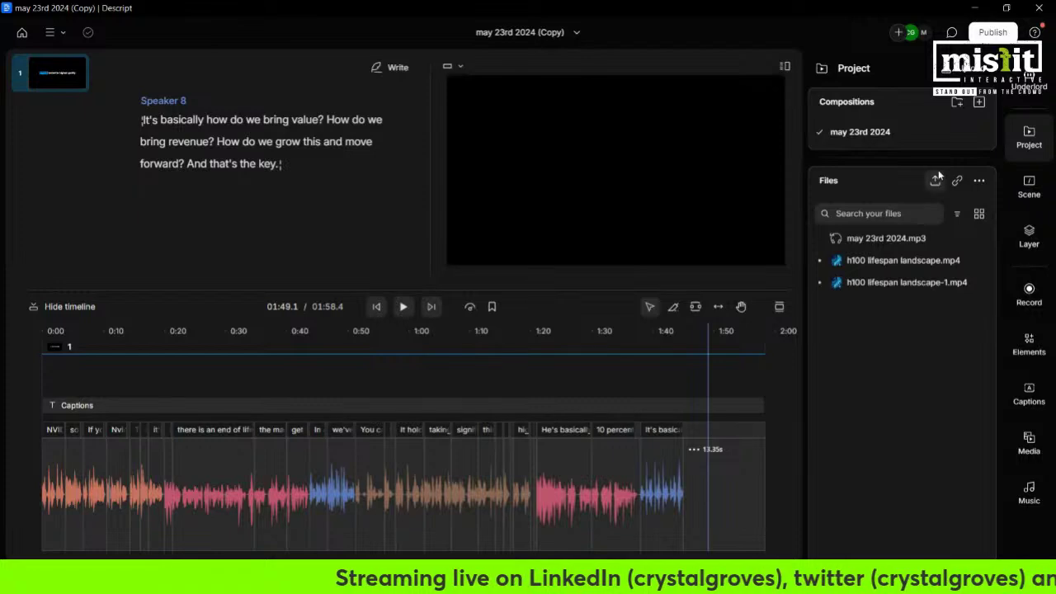
Switch to Descript, import the updated "h100 lifespan landscape" video from the CETI Videos folder and add it as a new layer
click(935, 182)
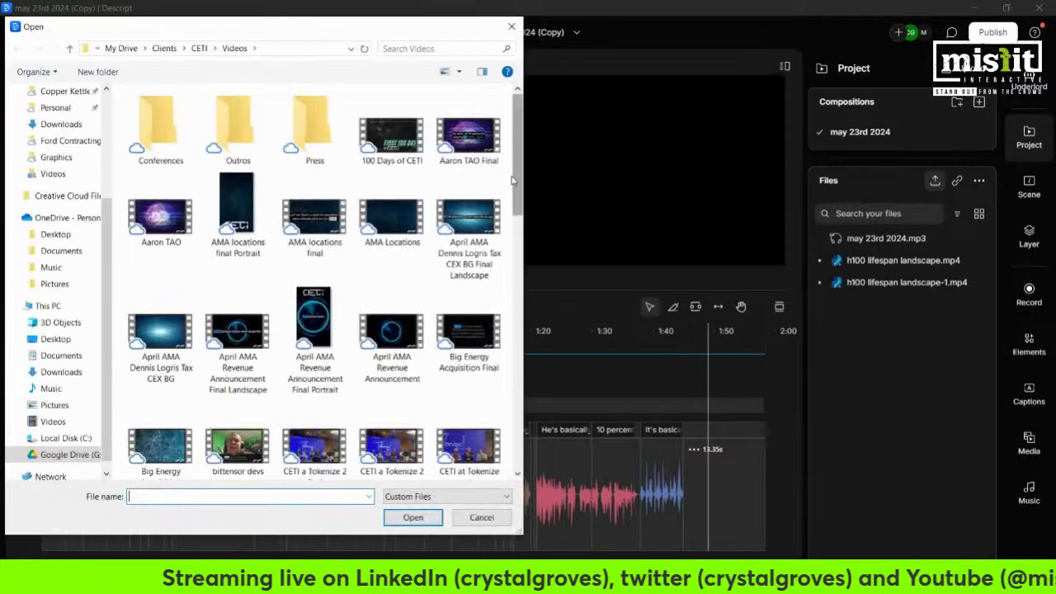
drag(525, 268, 515, 326)
scroll(512, 330, down, 3)
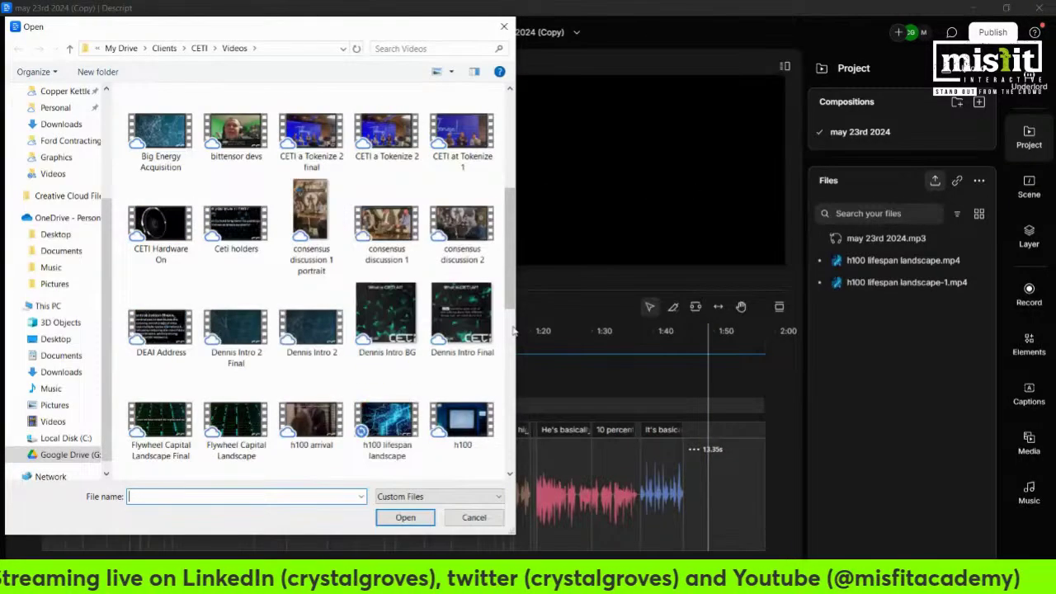
click(387, 429)
click(405, 518)
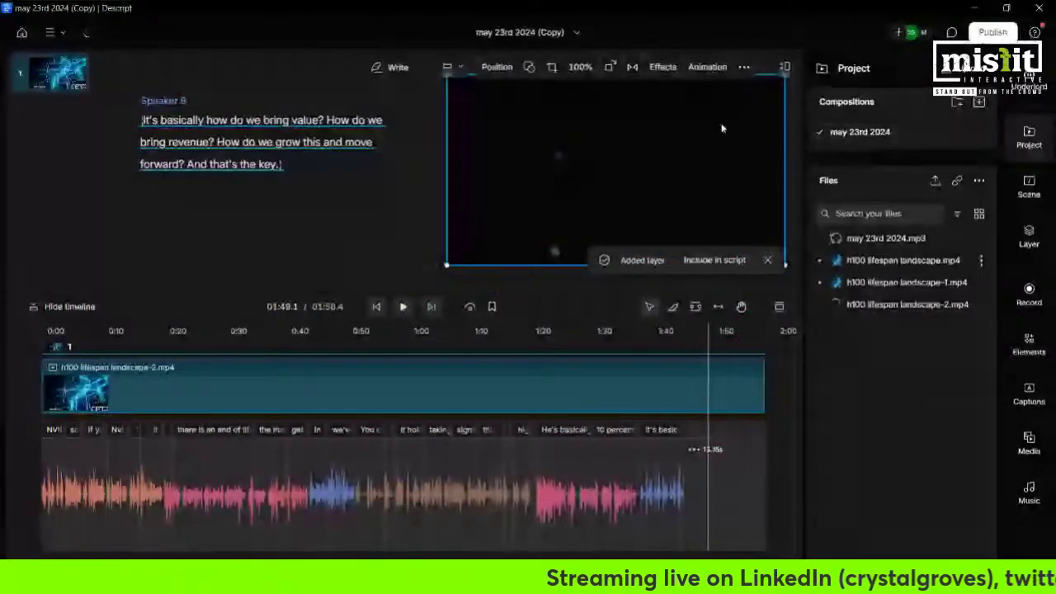
Send the h100 lifespan landscape-2.mp4 layer to the back, behind the captions
right_click(597, 107)
mouse_move(629, 122)
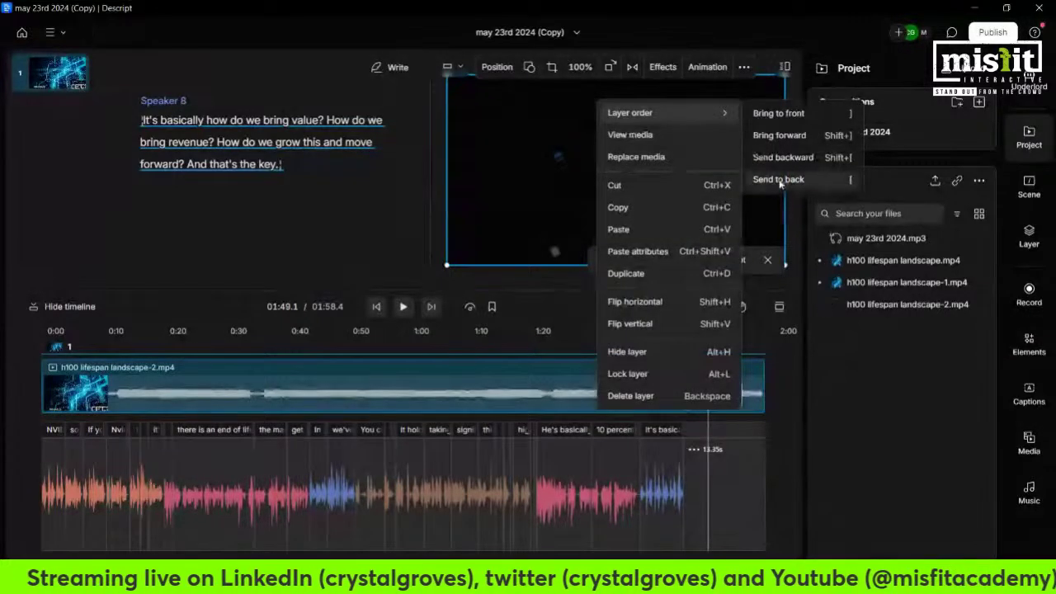
click(779, 179)
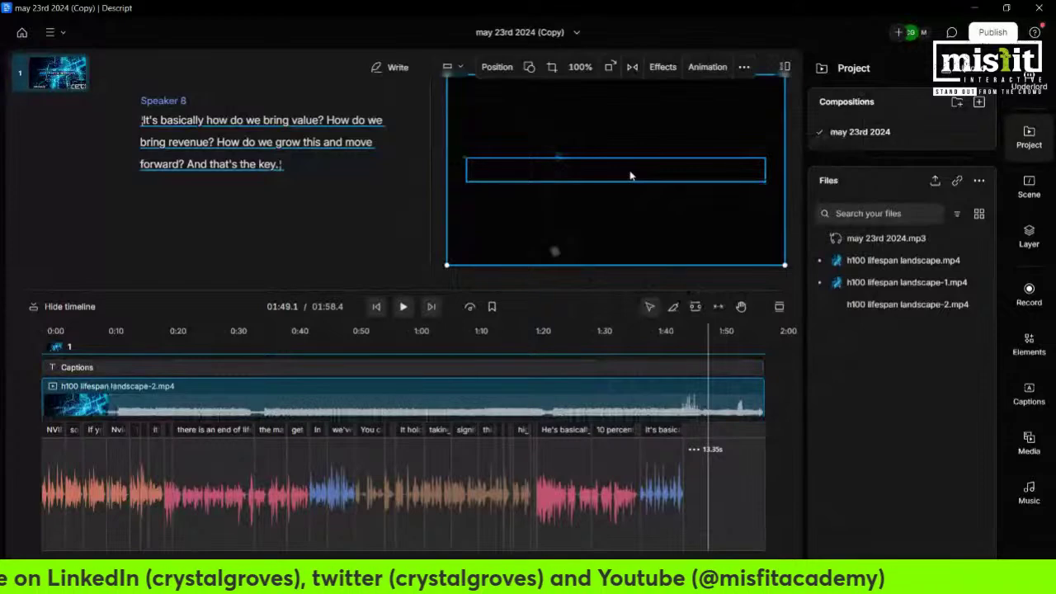
Play back the end of the composition twice to check where the spoken ending meets the outro animation and sound
click(630, 176)
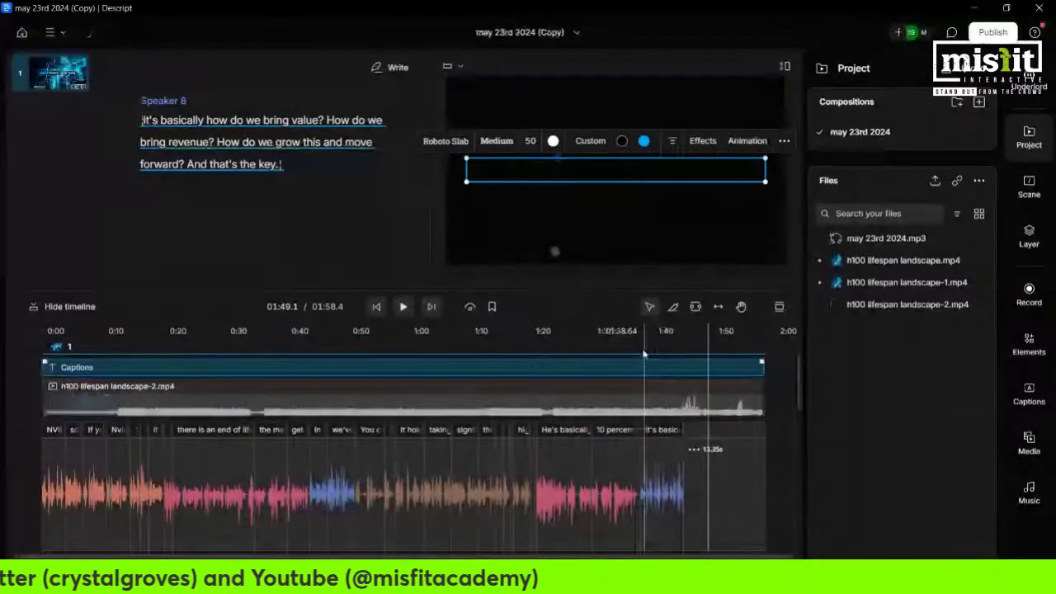
click(645, 354)
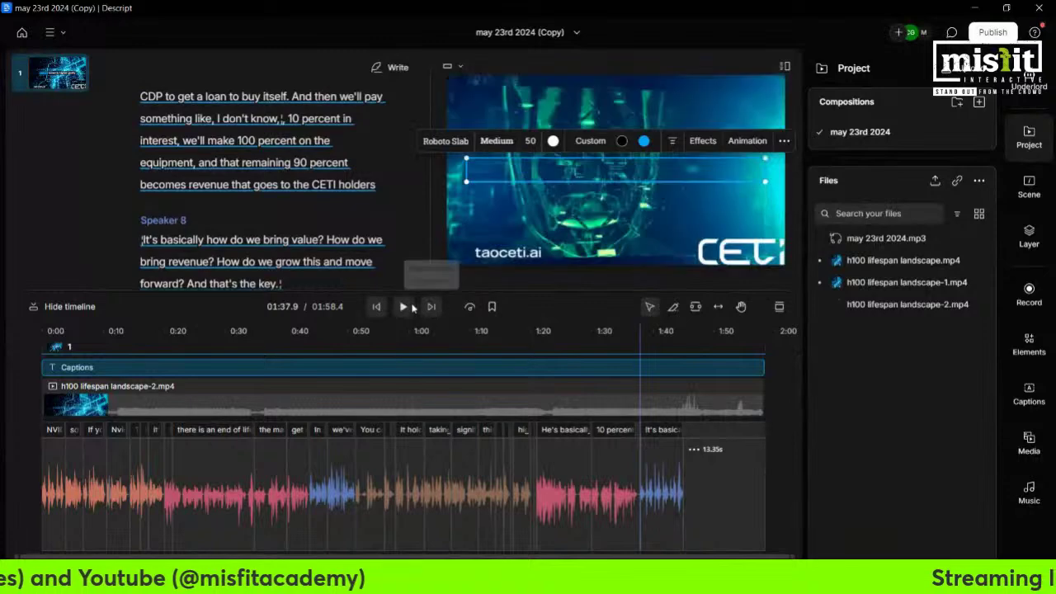
click(405, 307)
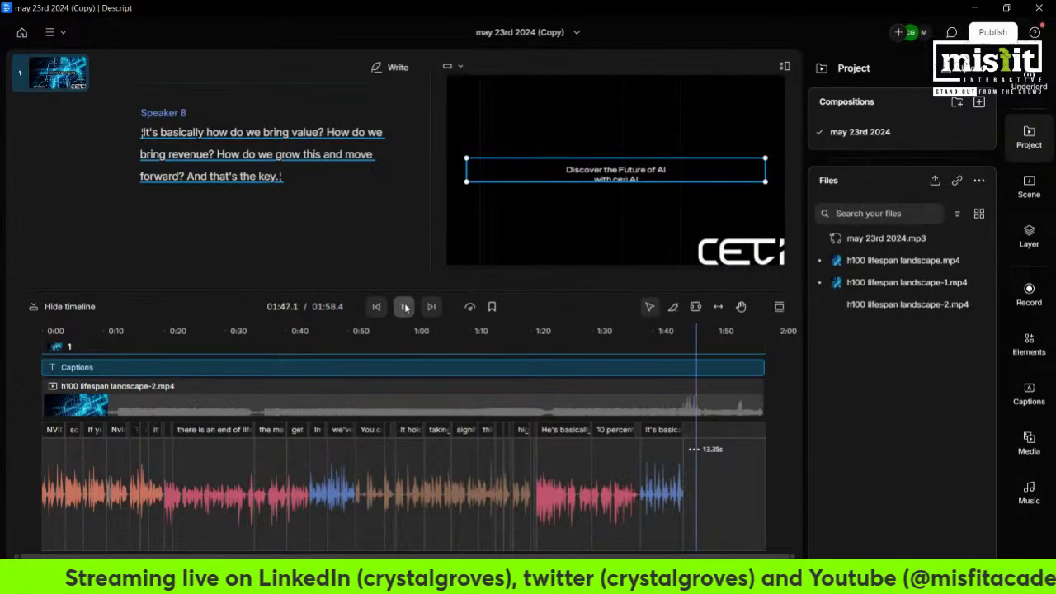
click(405, 307)
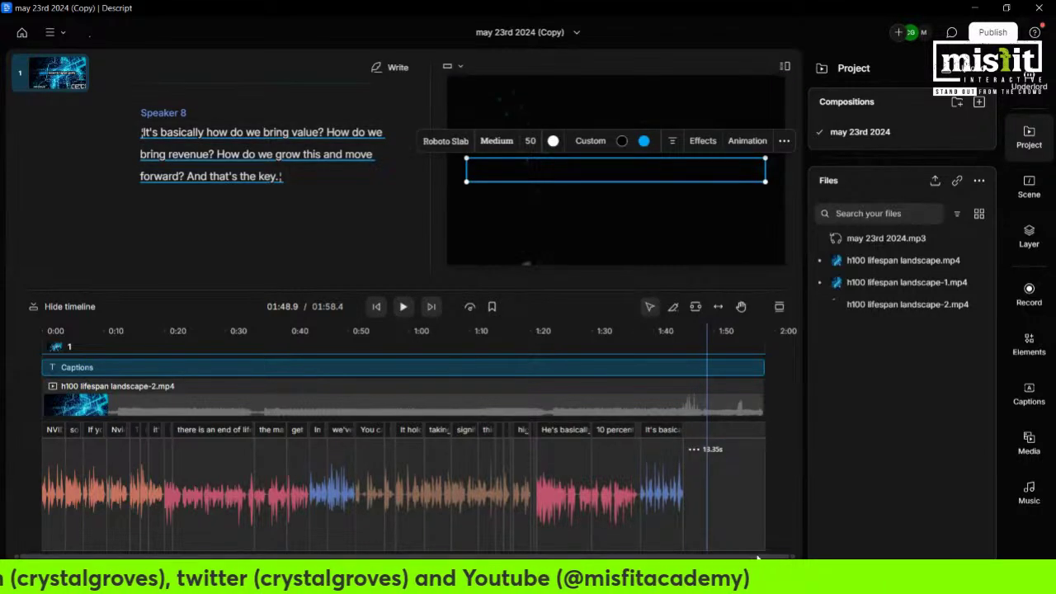
scroll(758, 558, right, 2)
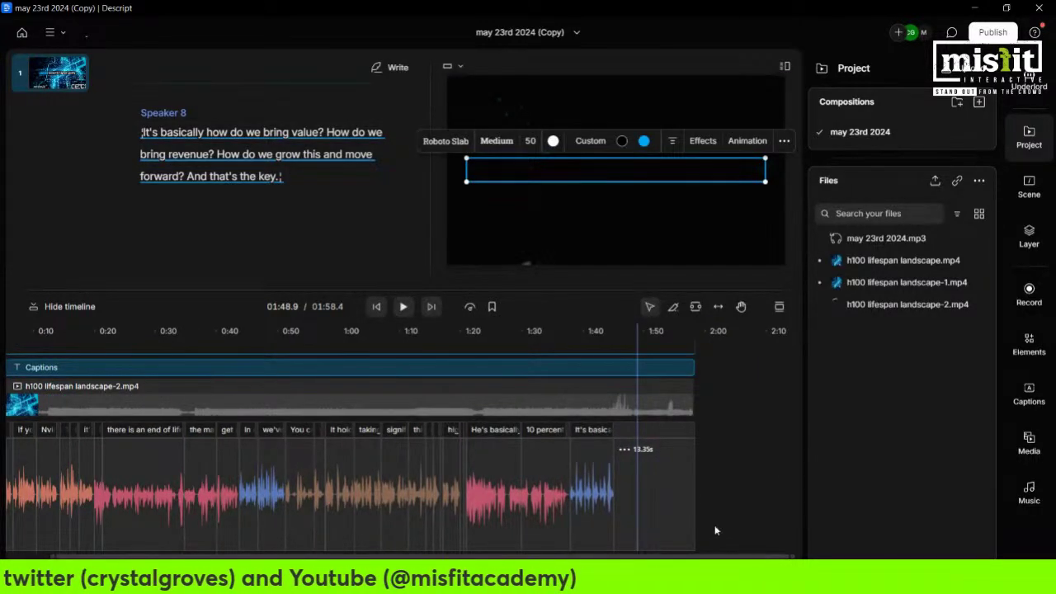
click(597, 341)
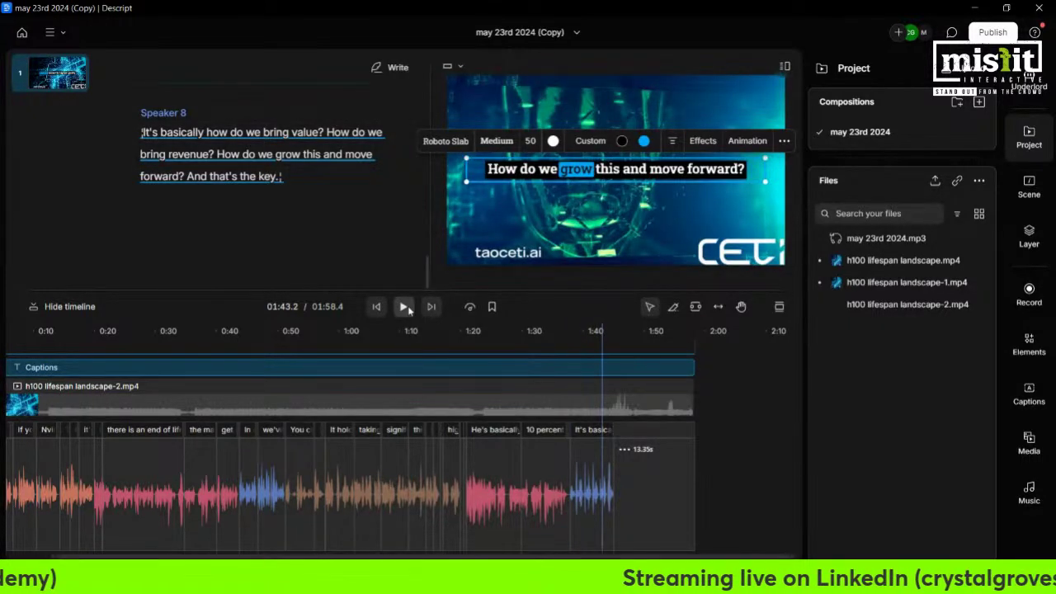
click(405, 307)
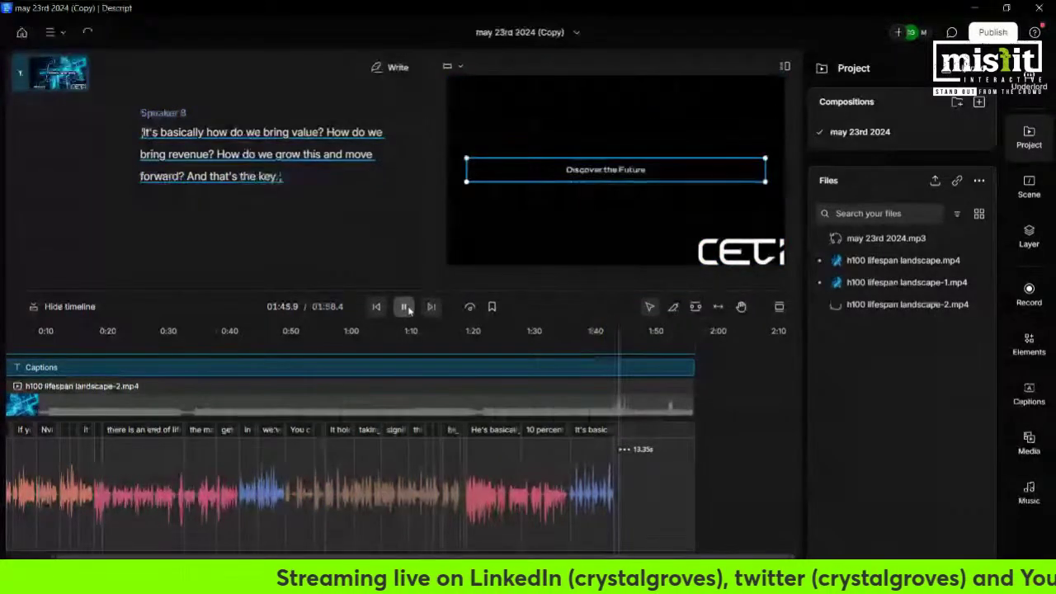
click(405, 307)
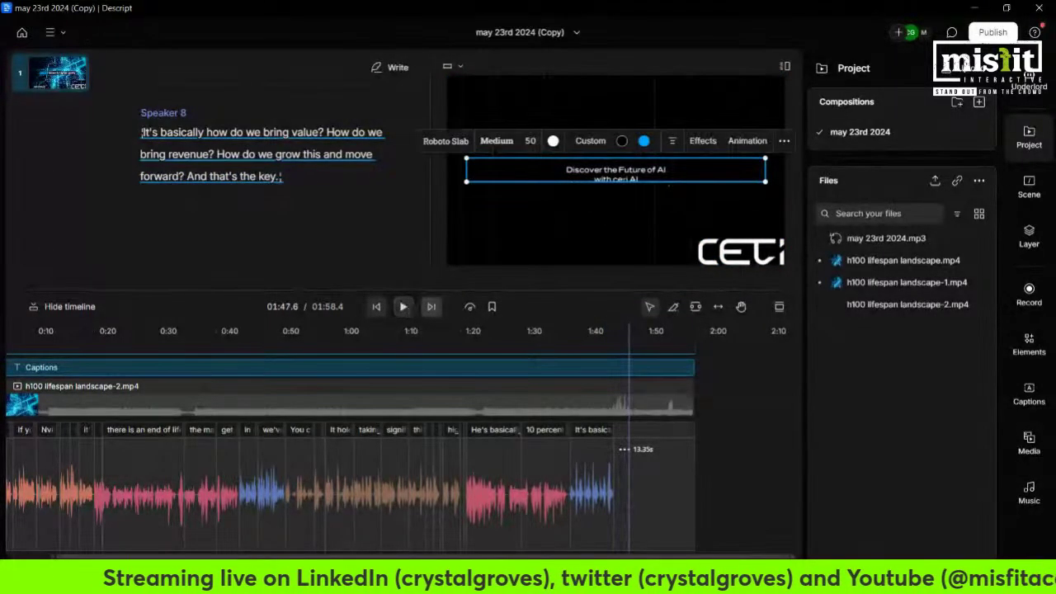
Switch to Canva and lengthen the 27-second glowing brain page of the CETI Static Graphics design to 27.5 s
key(alt+Tab)
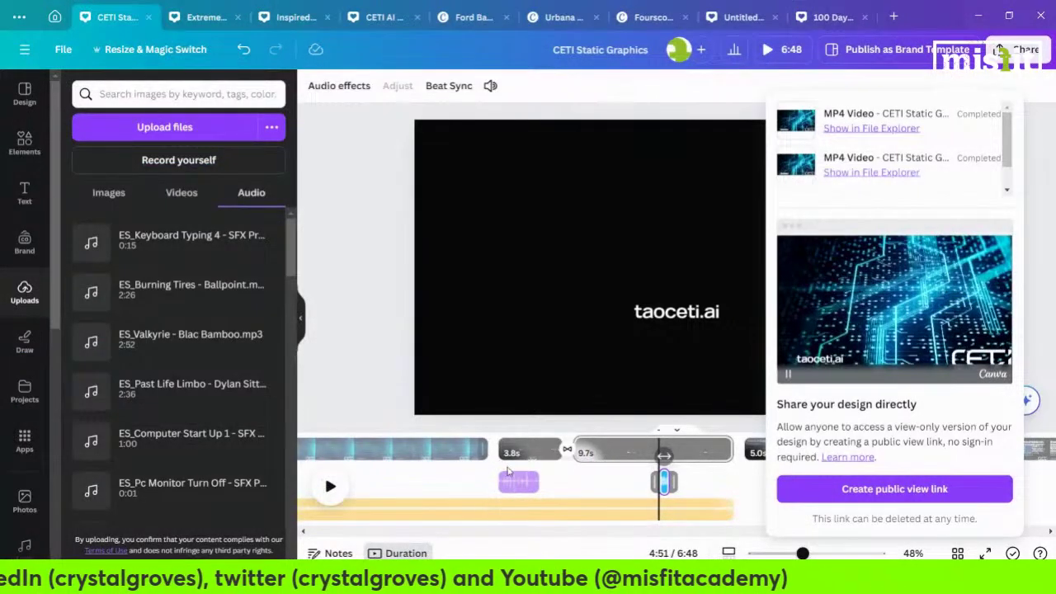
click(404, 459)
click(393, 455)
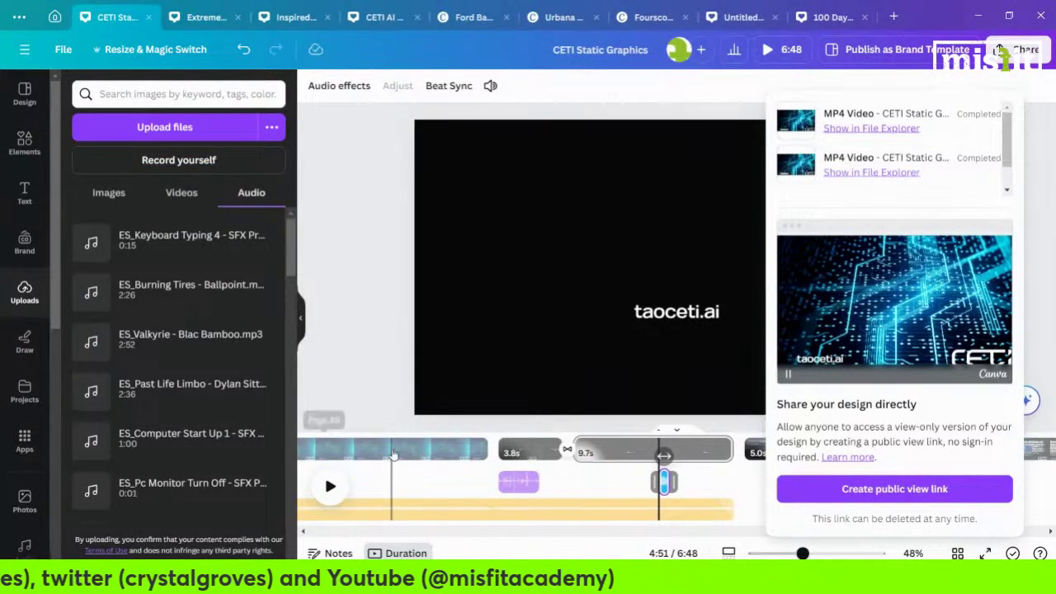
click(392, 455)
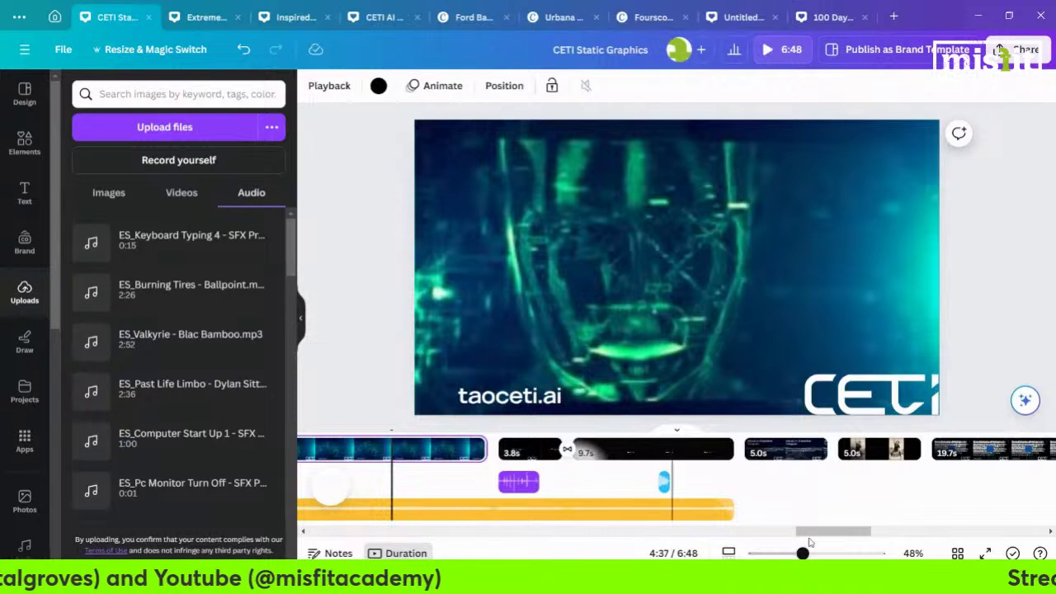
drag(810, 542, 699, 535)
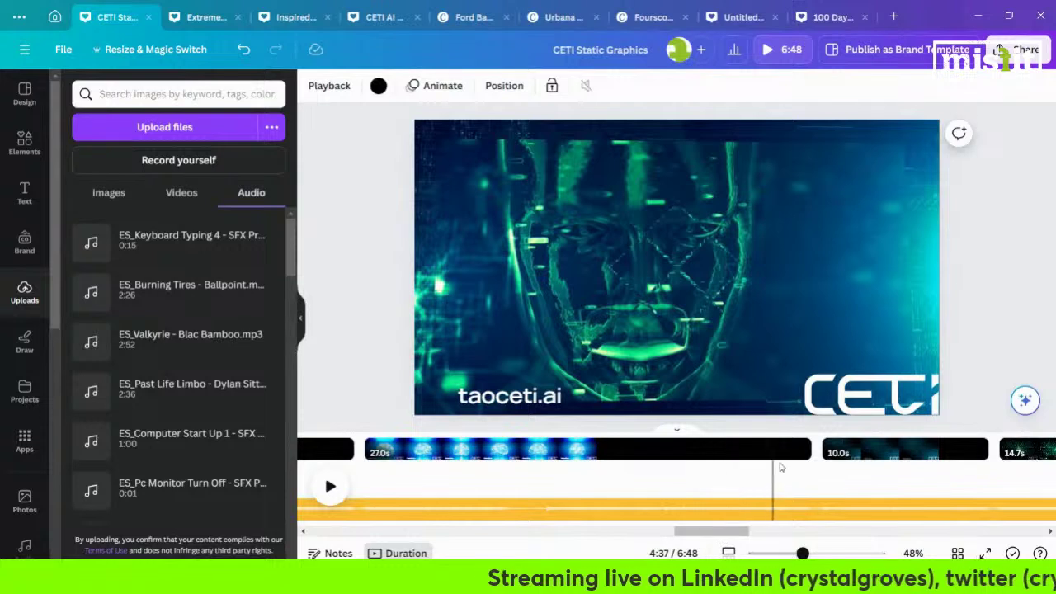
drag(806, 452, 816, 451)
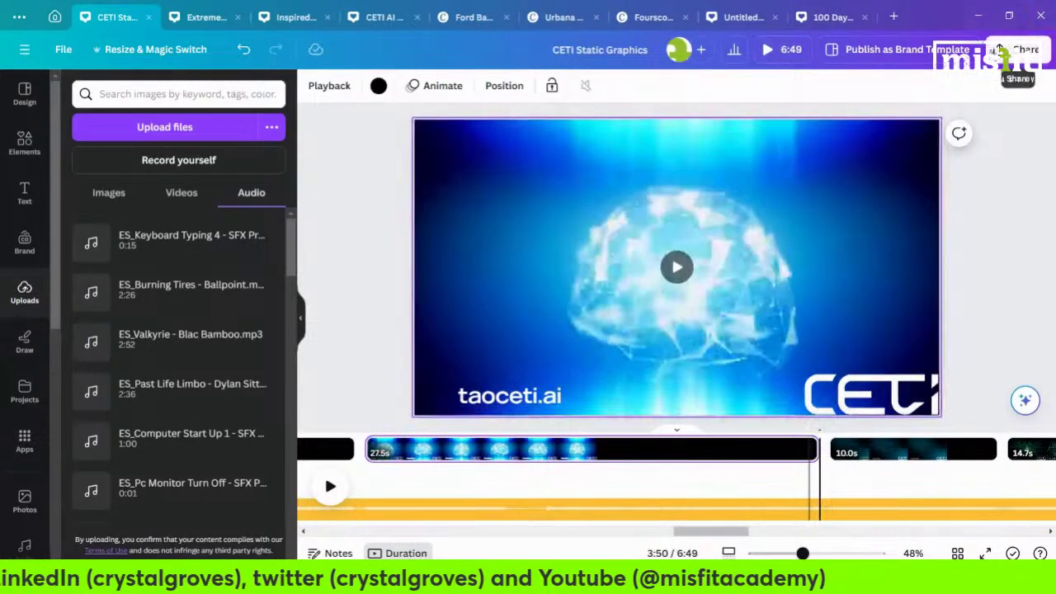
click(1003, 50)
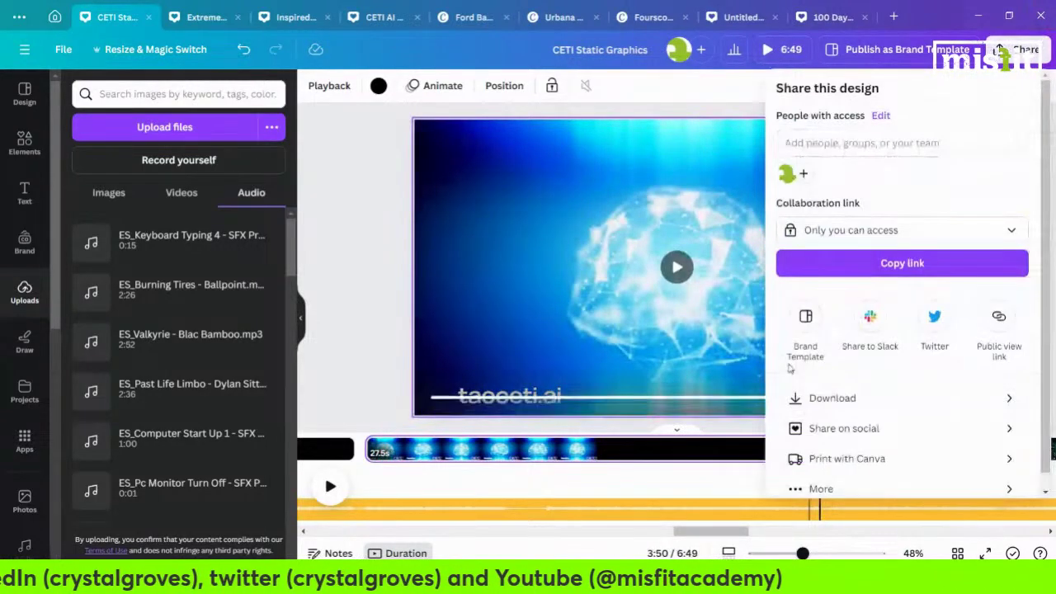
click(715, 538)
Realign the purple sound effect with the start of the 3.8 s outro page and move the short blue effect to 4:52
drag(747, 538, 860, 529)
click(532, 482)
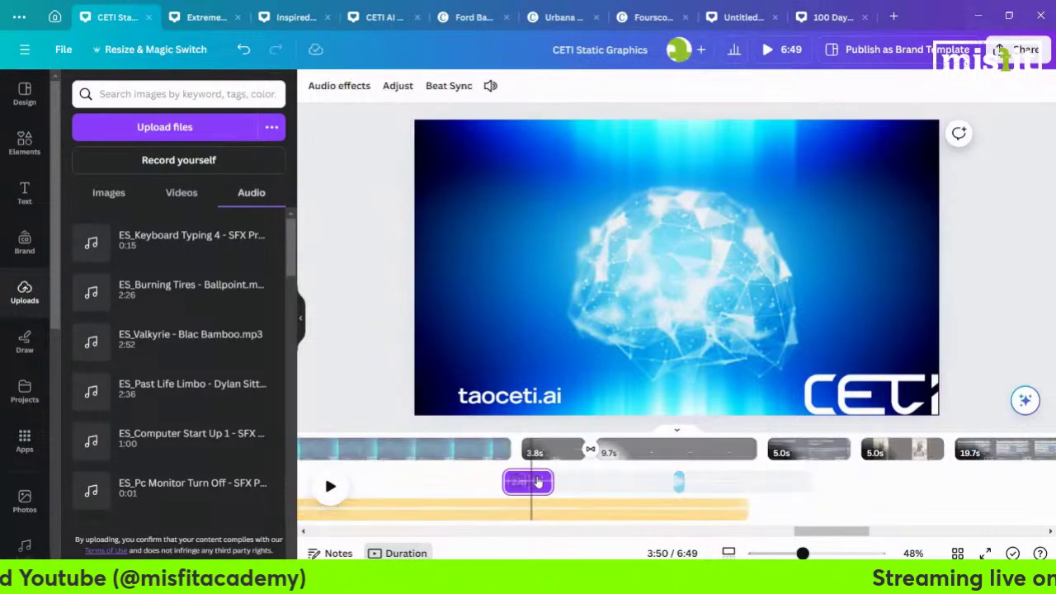
click(675, 481)
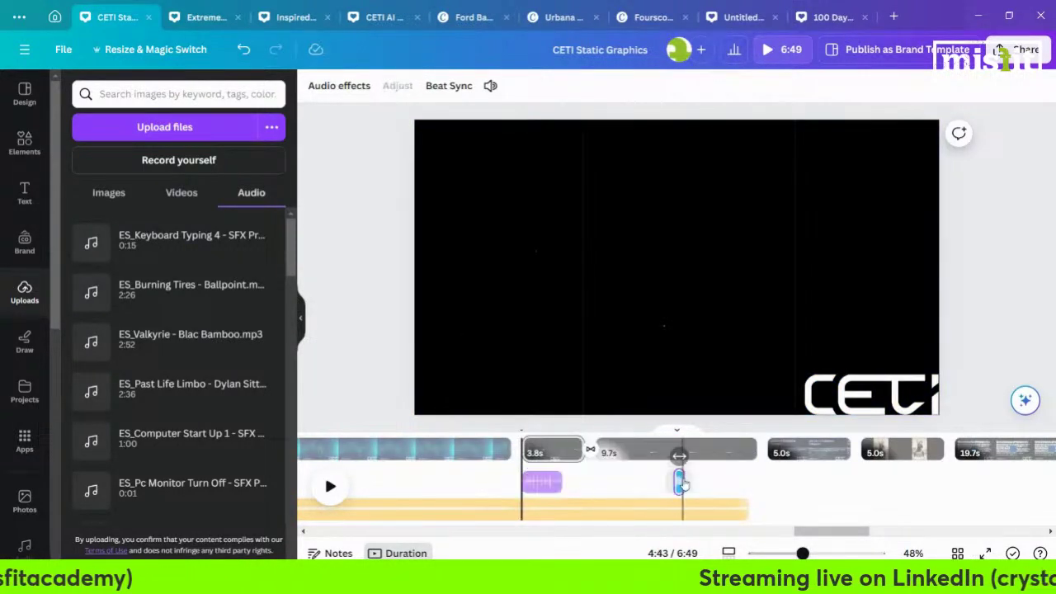
drag(691, 483, 699, 483)
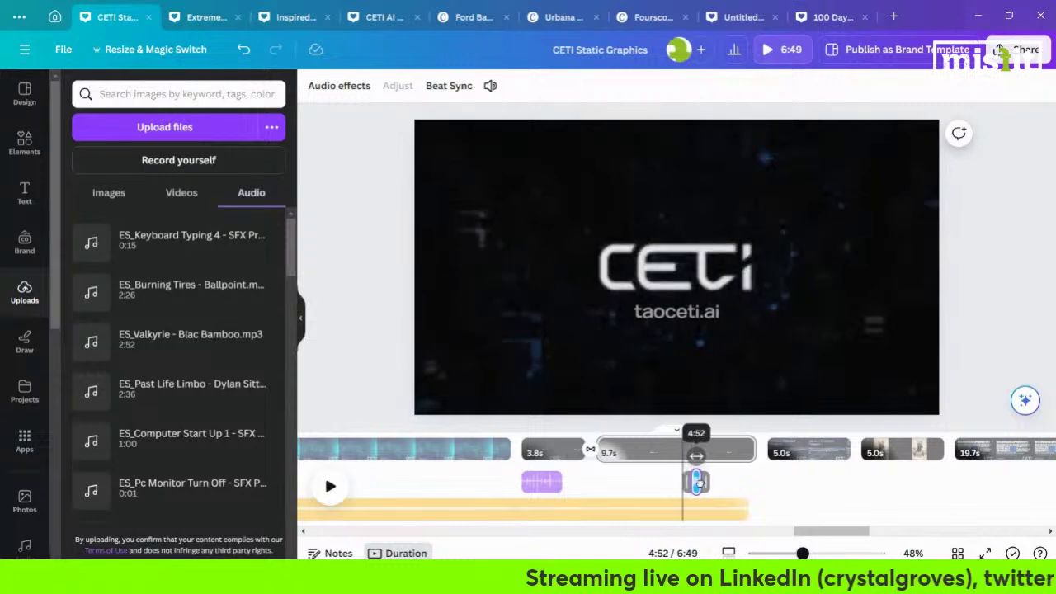
Extend the yellow background music track to 1:58 so it reaches the end of the 9.7 s outro page
click(1020, 50)
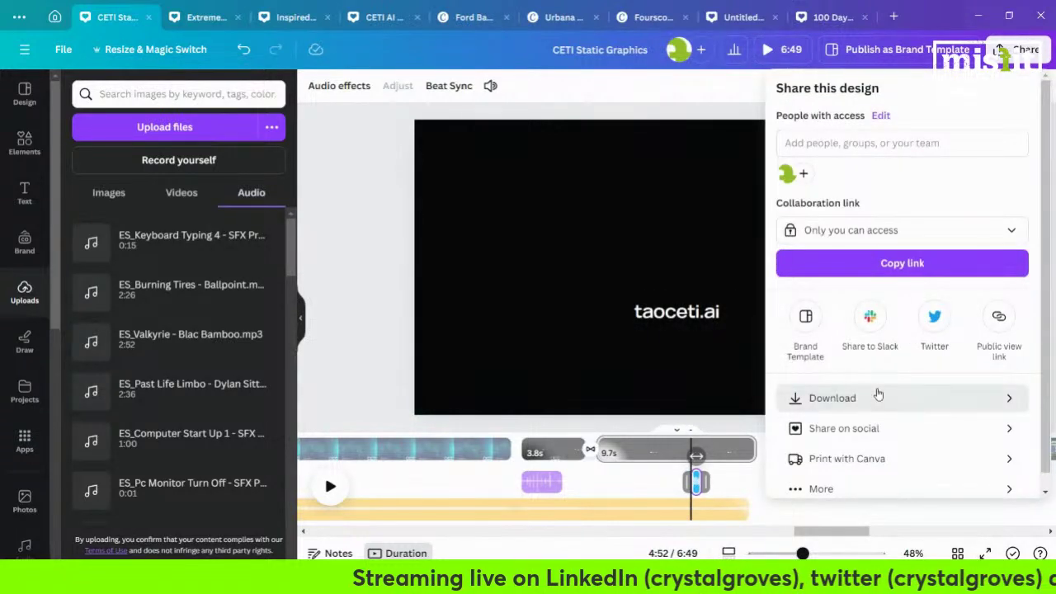
click(878, 395)
click(750, 513)
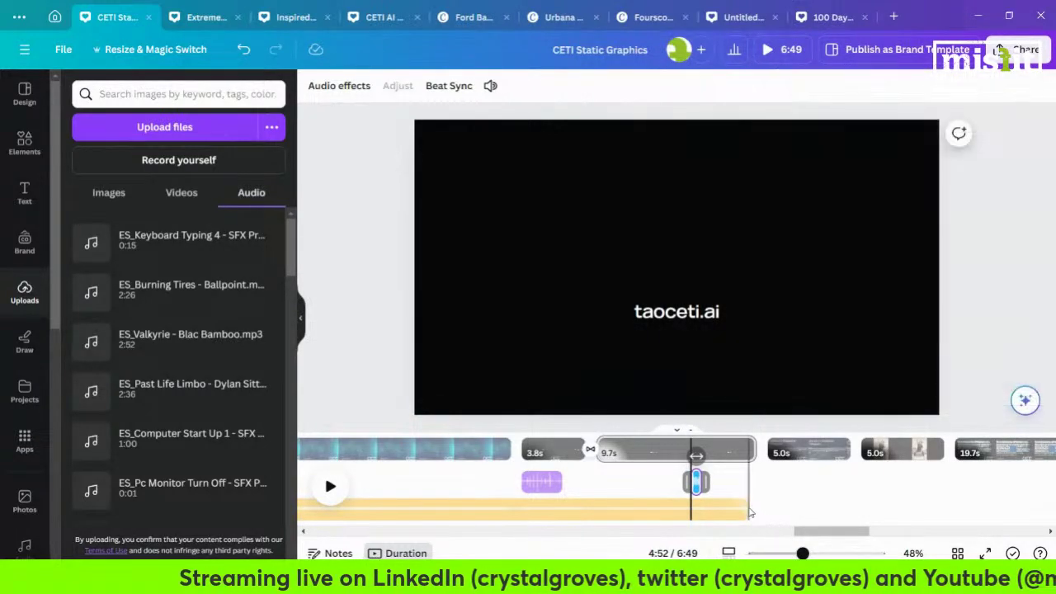
drag(746, 507, 763, 510)
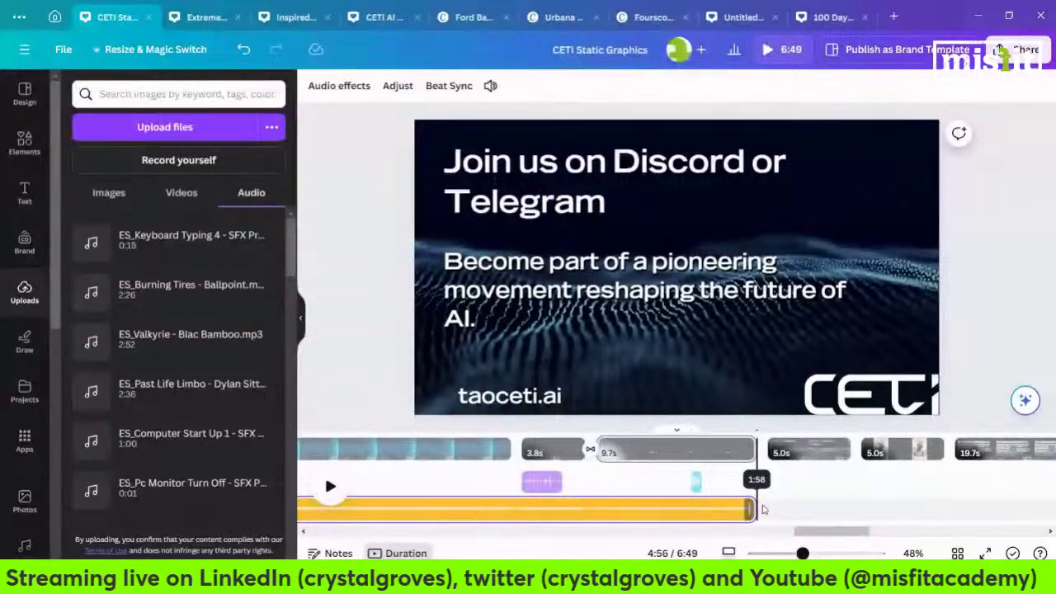
Download pages 30–38 of the design as an MP4 video
click(1020, 50)
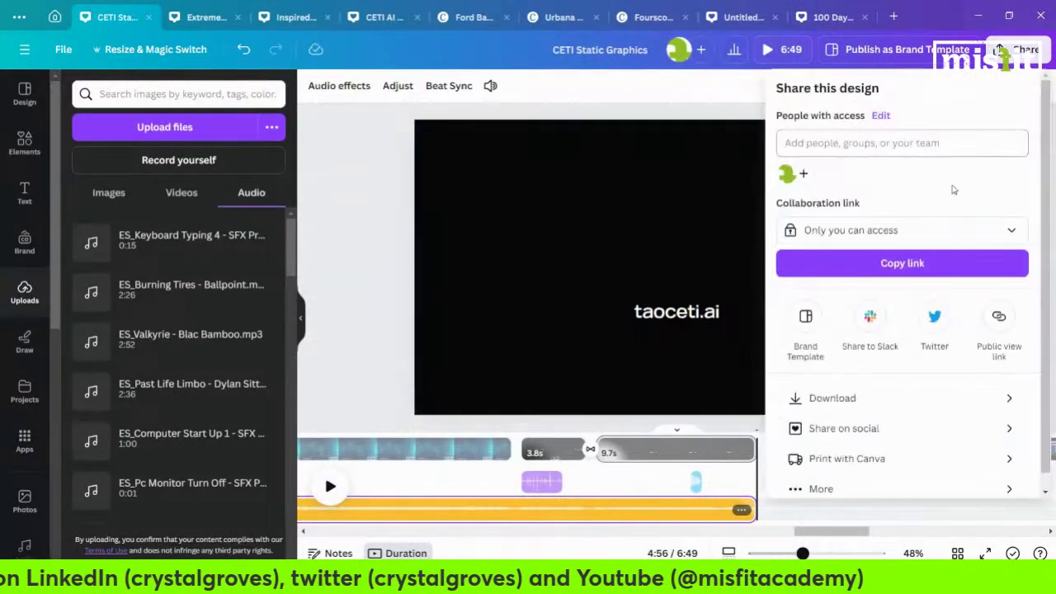
click(825, 398)
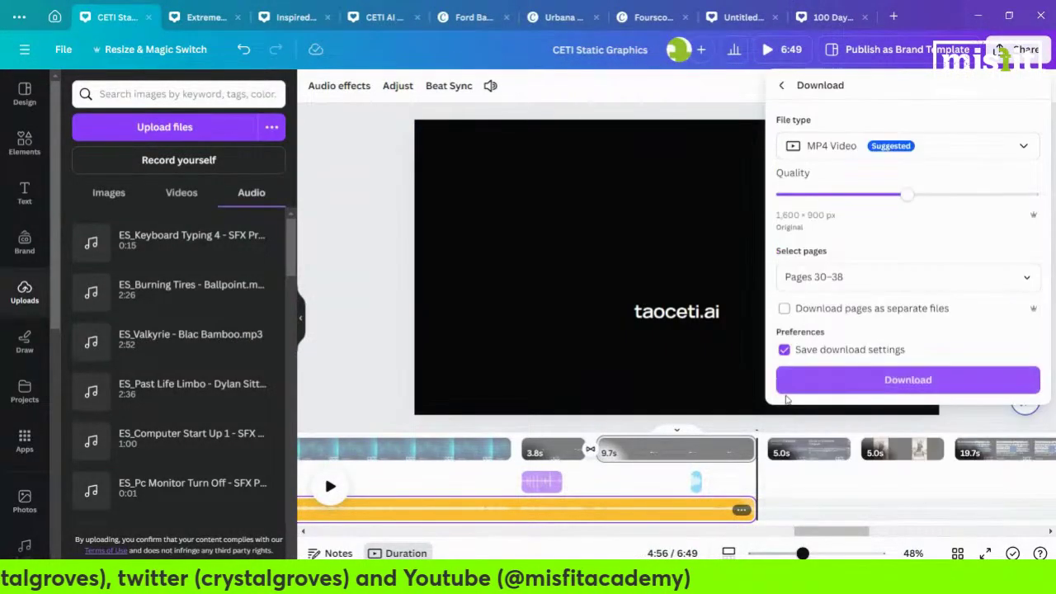
click(821, 382)
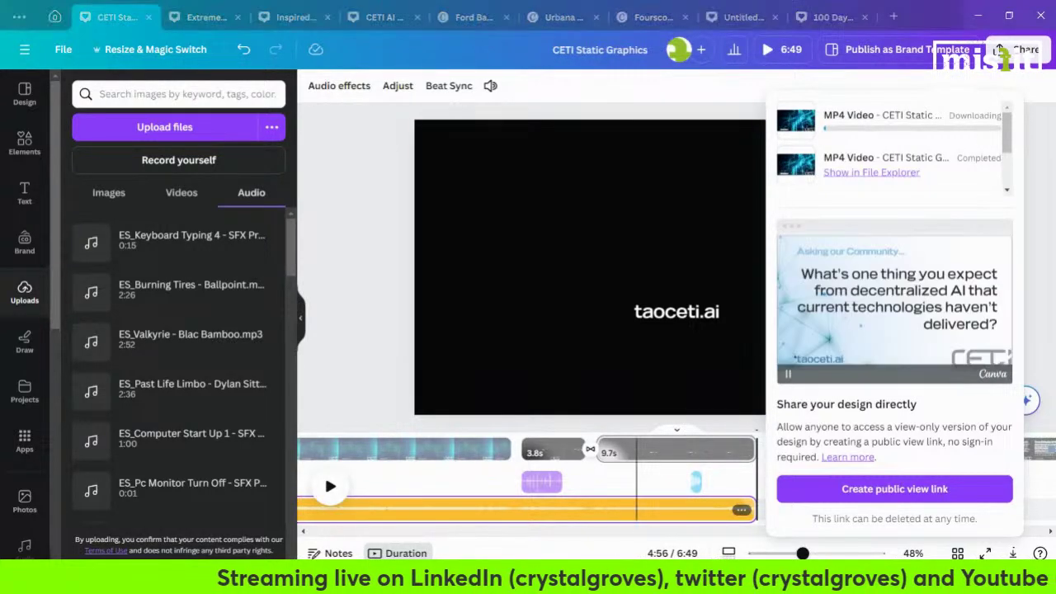
Switch to Descript and delete the h100 lifespan landscape-2.mp4 layer from the scene
key(alt+Tab)
click(743, 91)
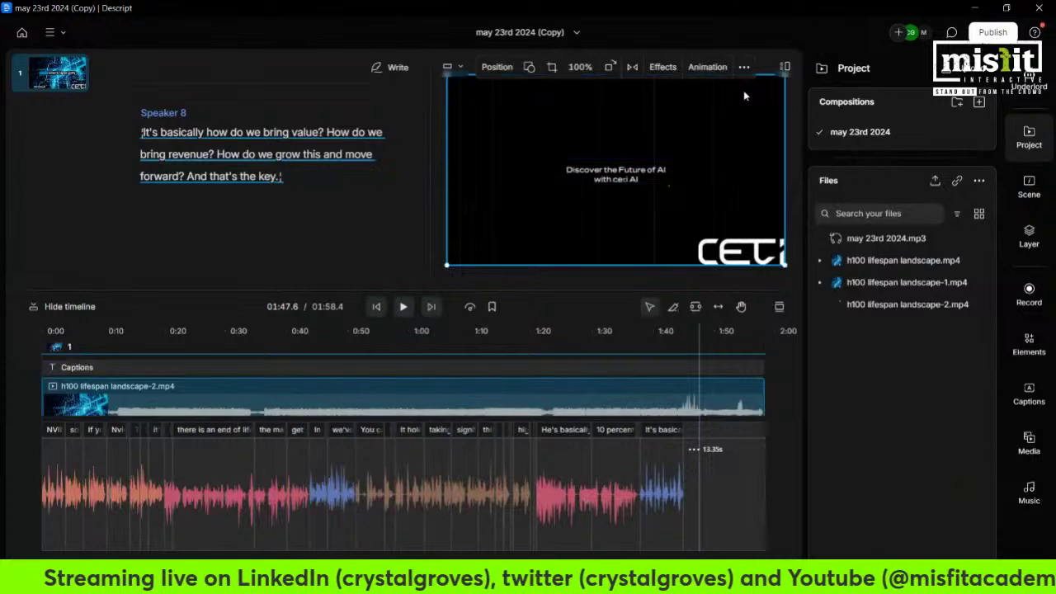
key(Delete)
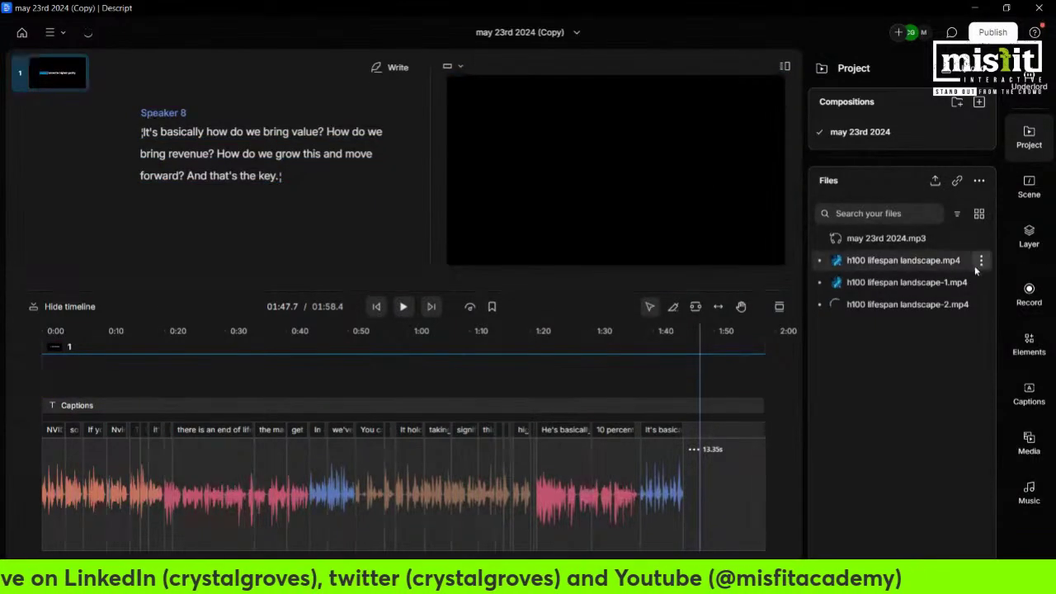
Delete h100 lifespan landscape.mp4, h100 lifespan landscape-1.mp4 and h100 lifespan landscape-2.mp4 from the project files
click(982, 261)
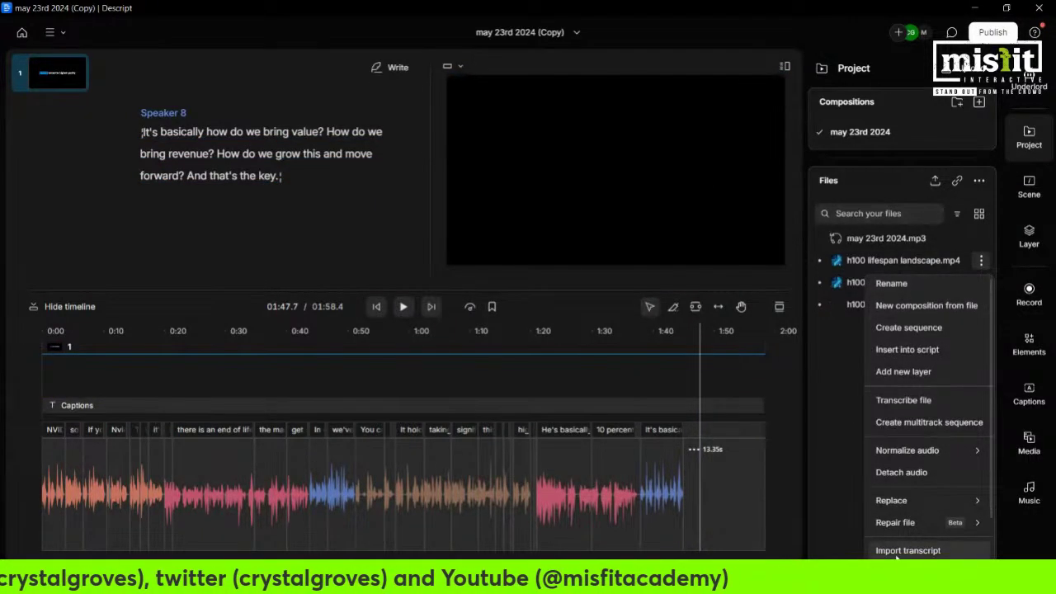
scroll(903, 492, down, 1)
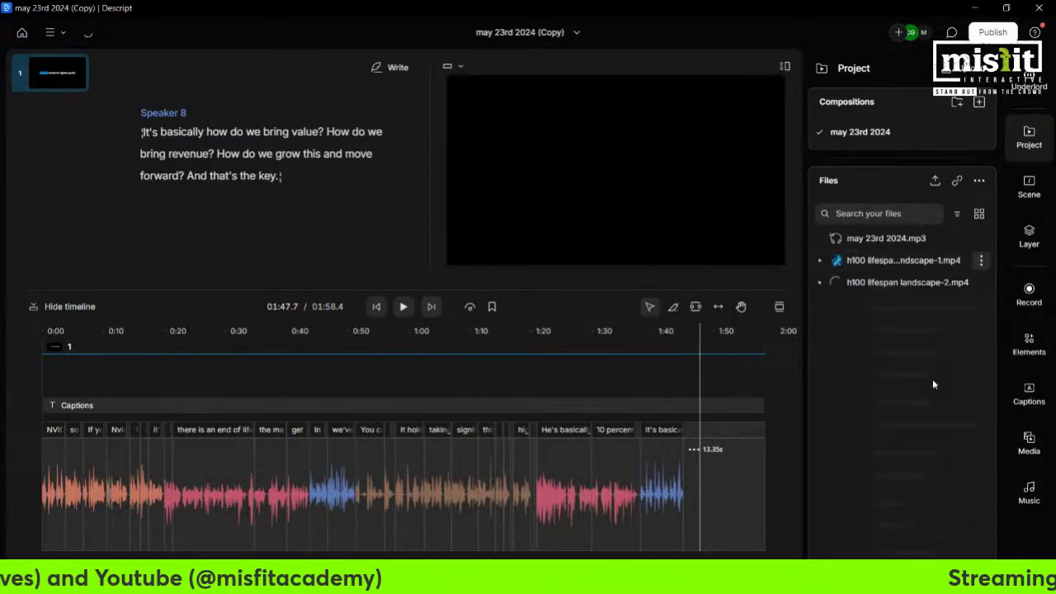
click(981, 260)
scroll(932, 379, down, 1)
click(889, 548)
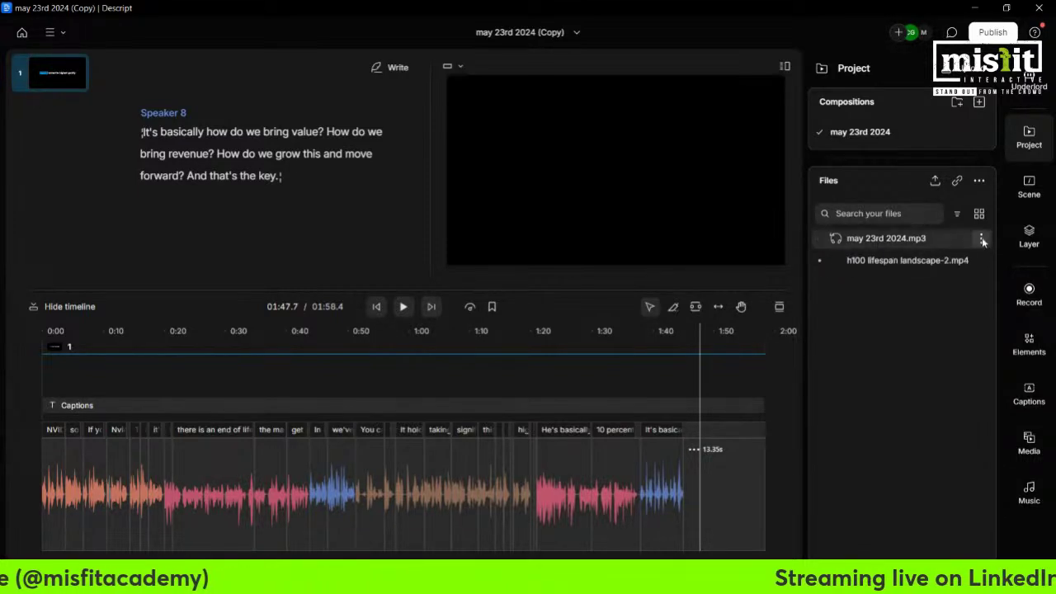
click(981, 260)
scroll(911, 474, down, 2)
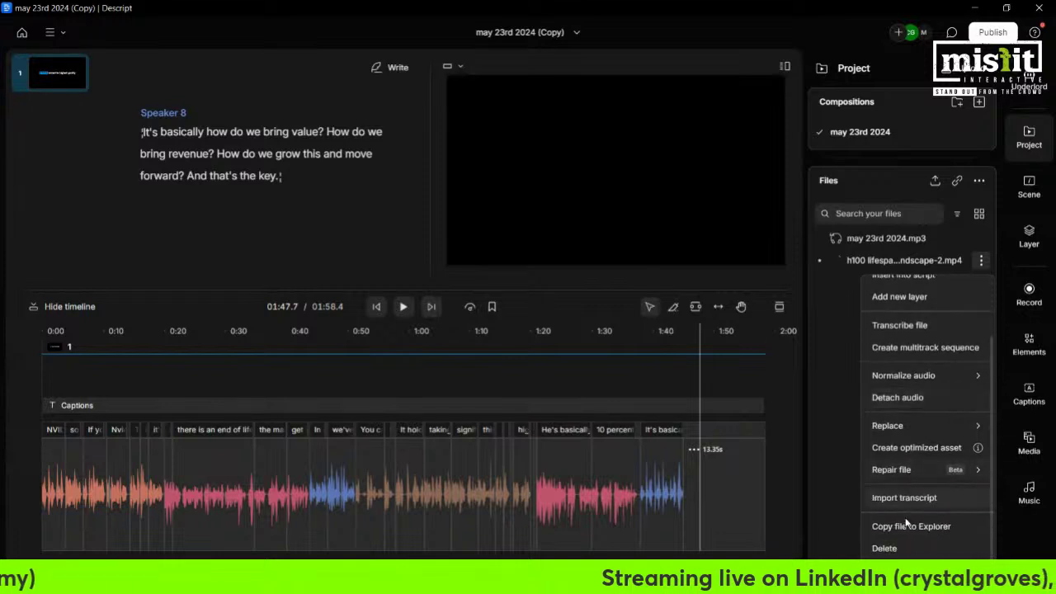
click(884, 548)
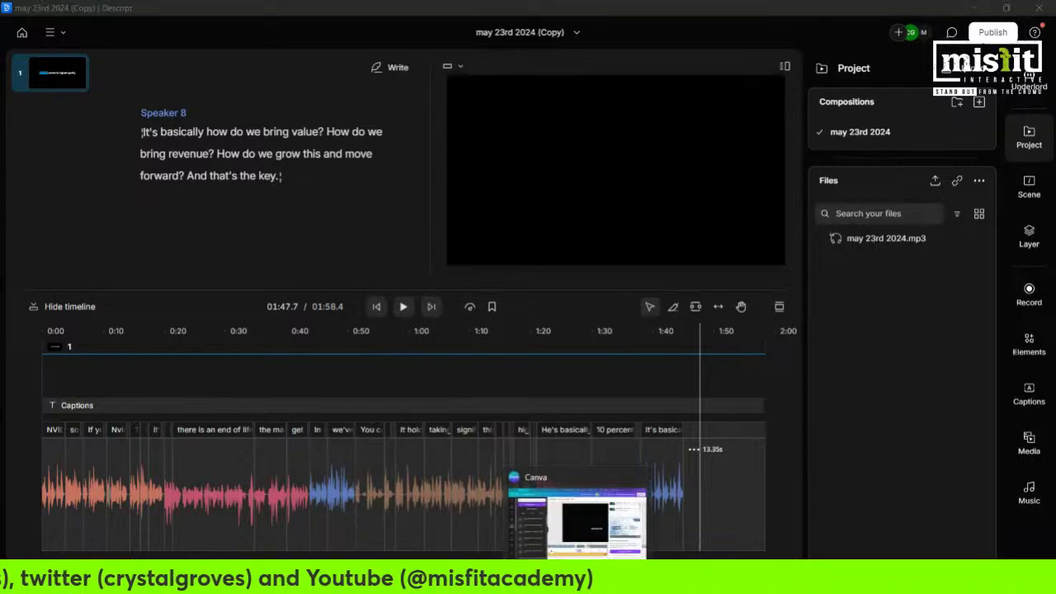
Save the Canva export over "h100 lifespan landscape" in the CETI Videos folder, replacing the existing file, and return to Descript
key(alt+Tab)
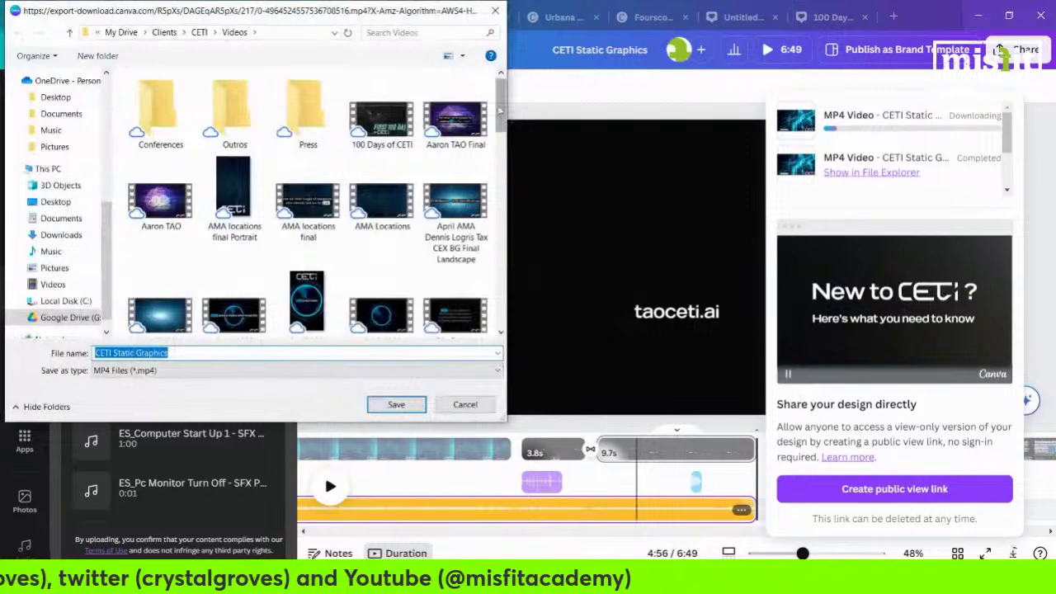
scroll(487, 159, down, 5)
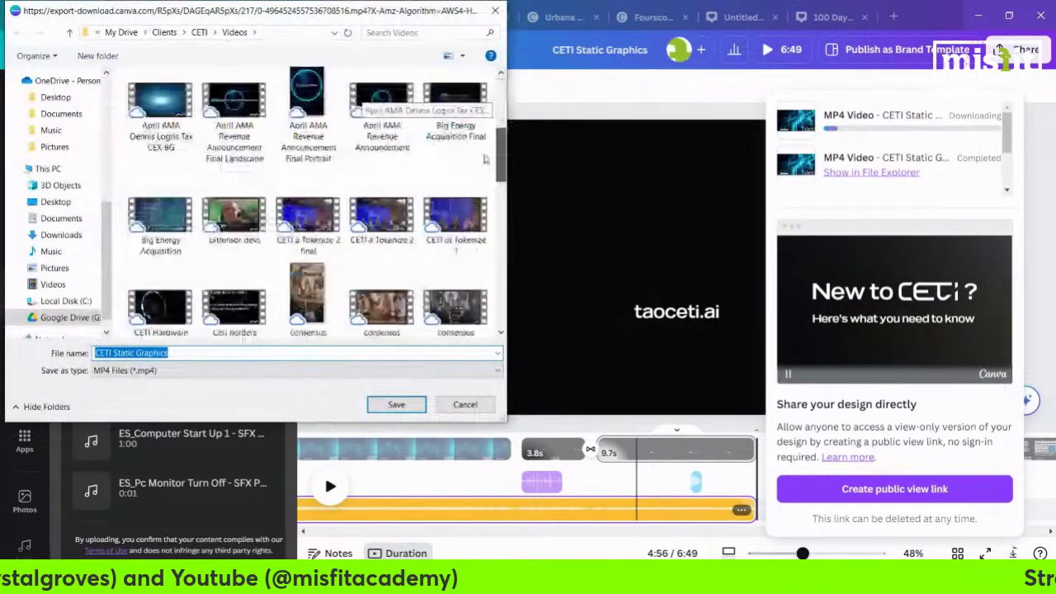
scroll(429, 206, down, 10)
click(382, 203)
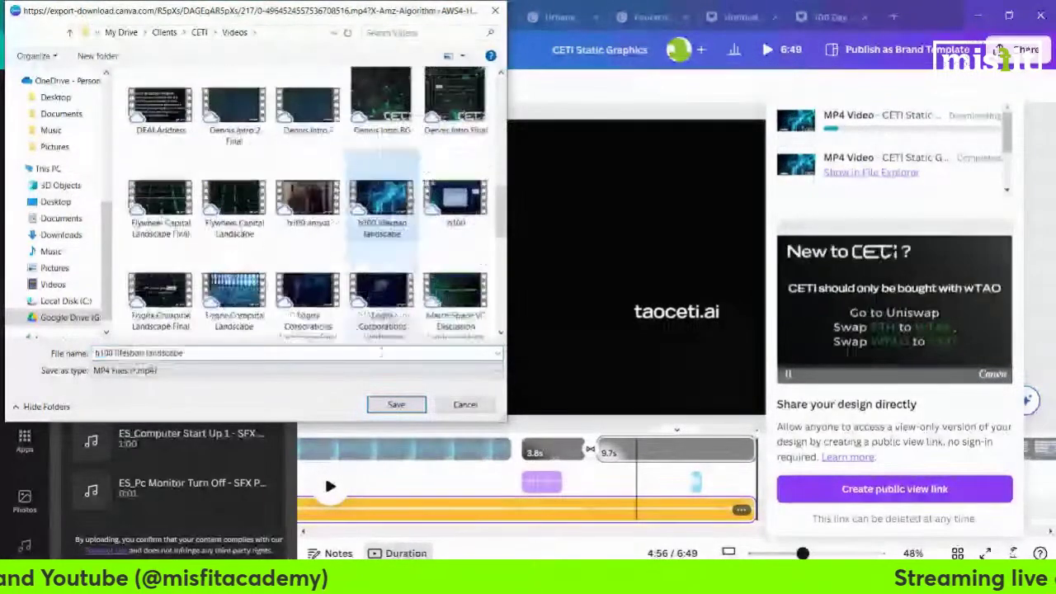
click(379, 407)
click(566, 295)
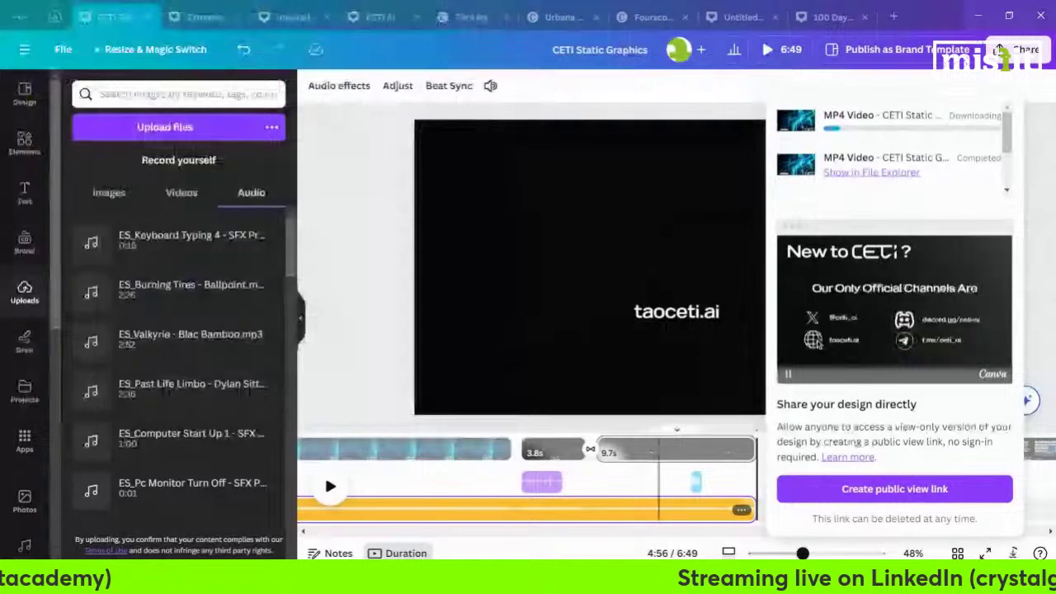
key(alt+Tab)
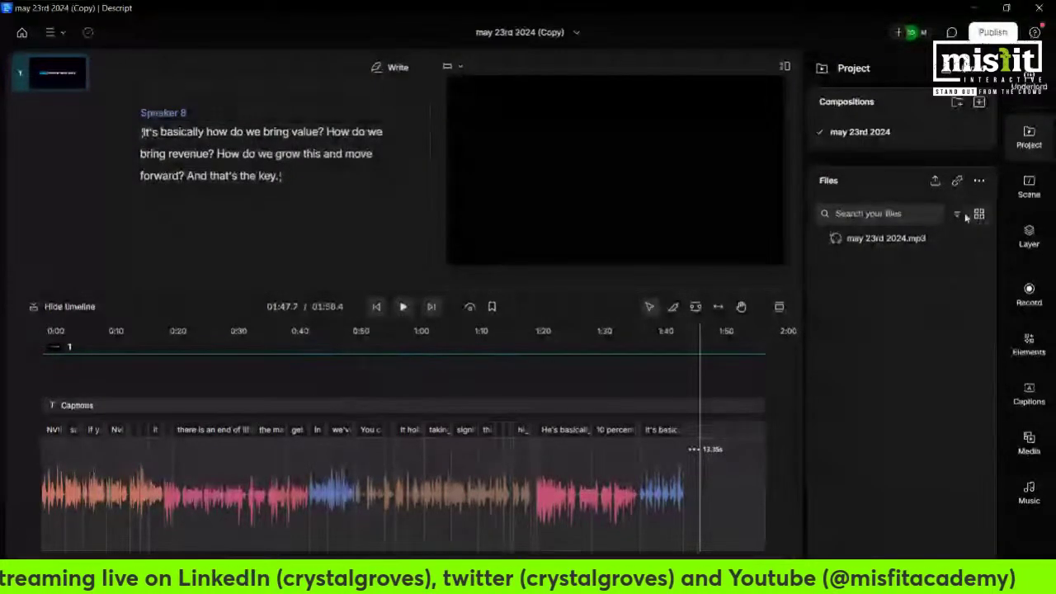
Import h100 lifespan landscape from the CETI Videos folder into the project files and add it to the scene as a new layer
click(935, 180)
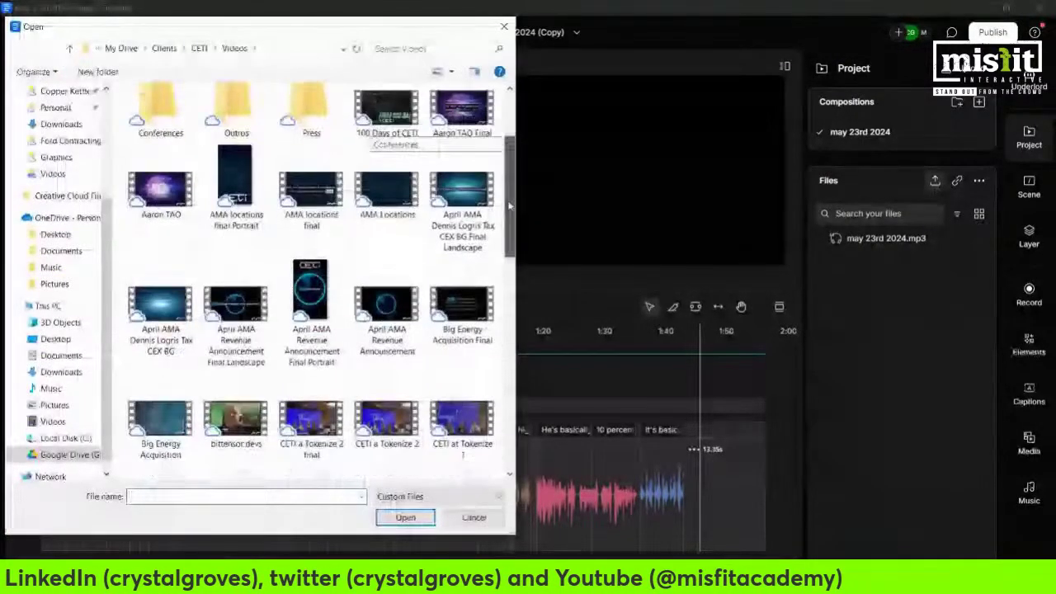
drag(510, 207, 509, 301)
click(387, 273)
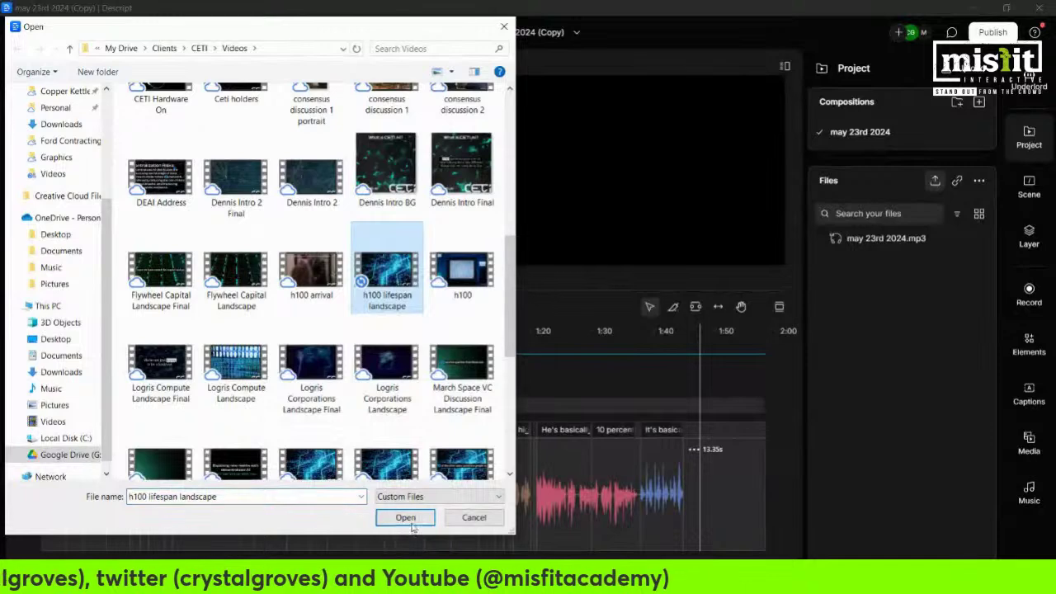
click(406, 518)
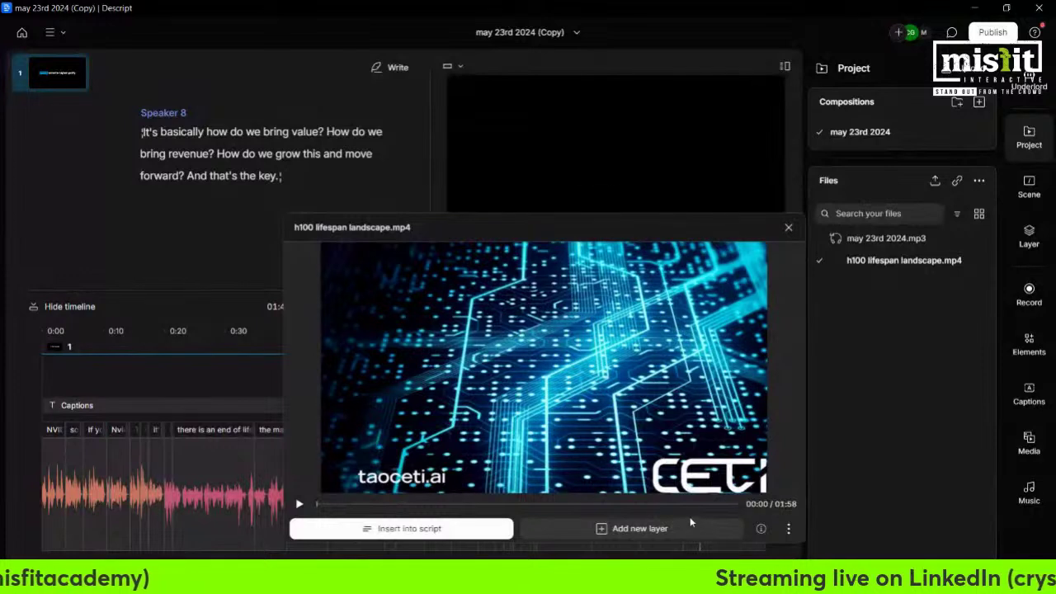
click(680, 527)
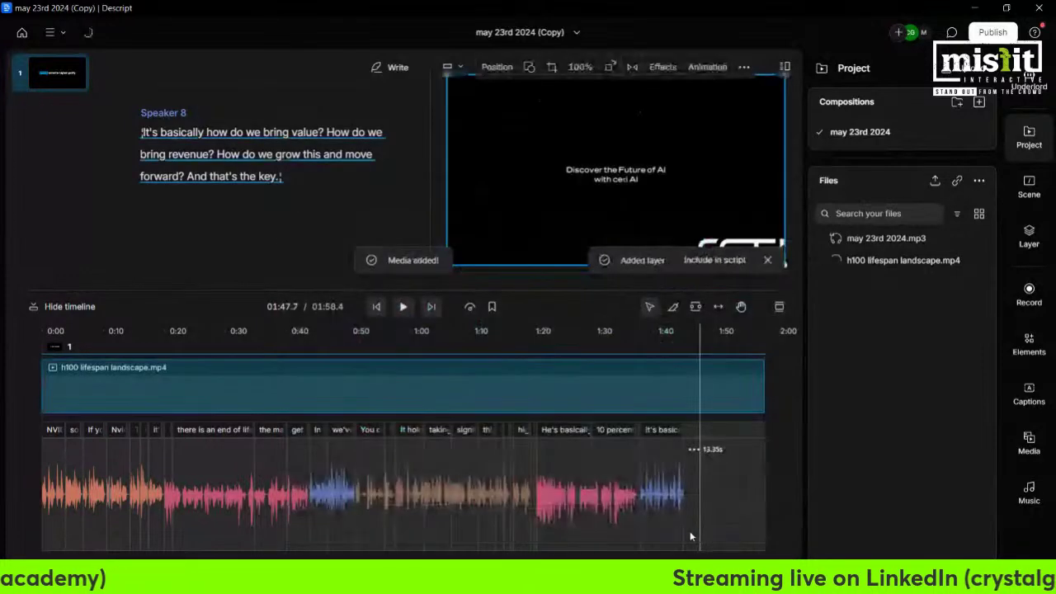
Send the h100 lifespan landscape.mp4 layer behind the captions and play the composition's ending through the outro
right_click(693, 147)
mouse_move(799, 140)
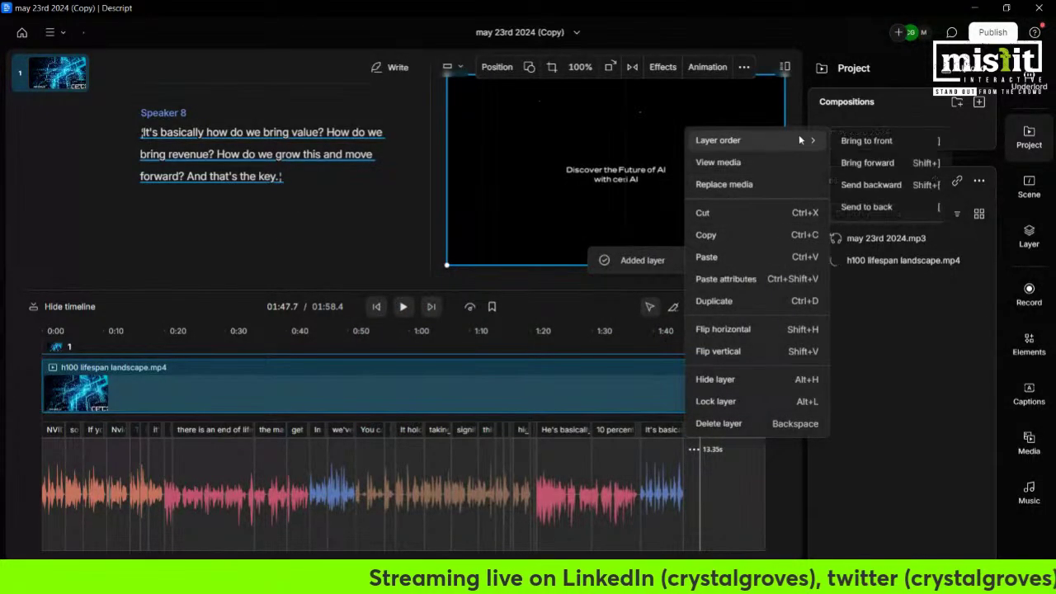
click(731, 436)
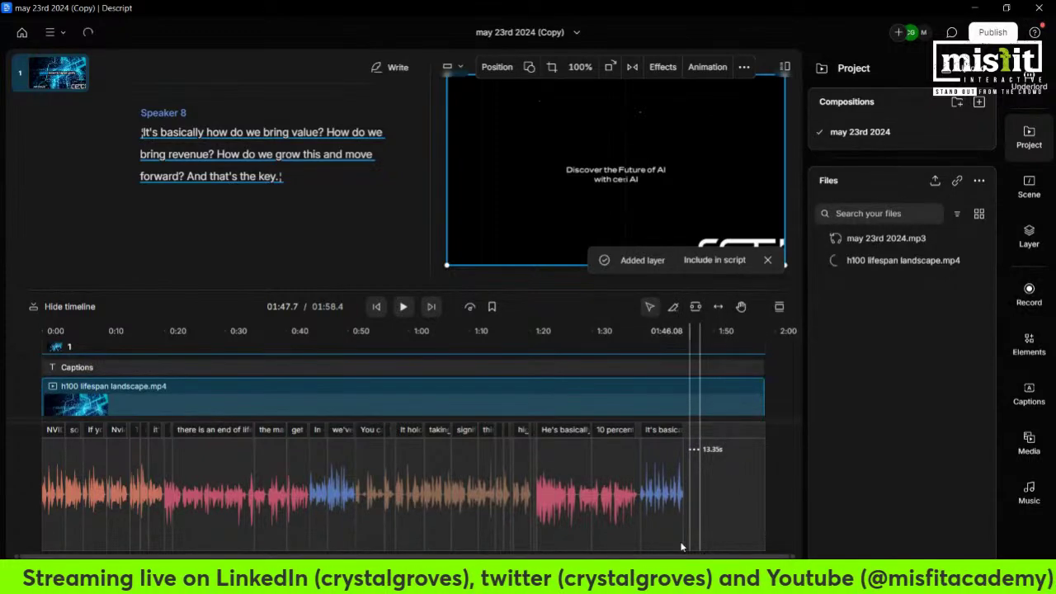
click(641, 331)
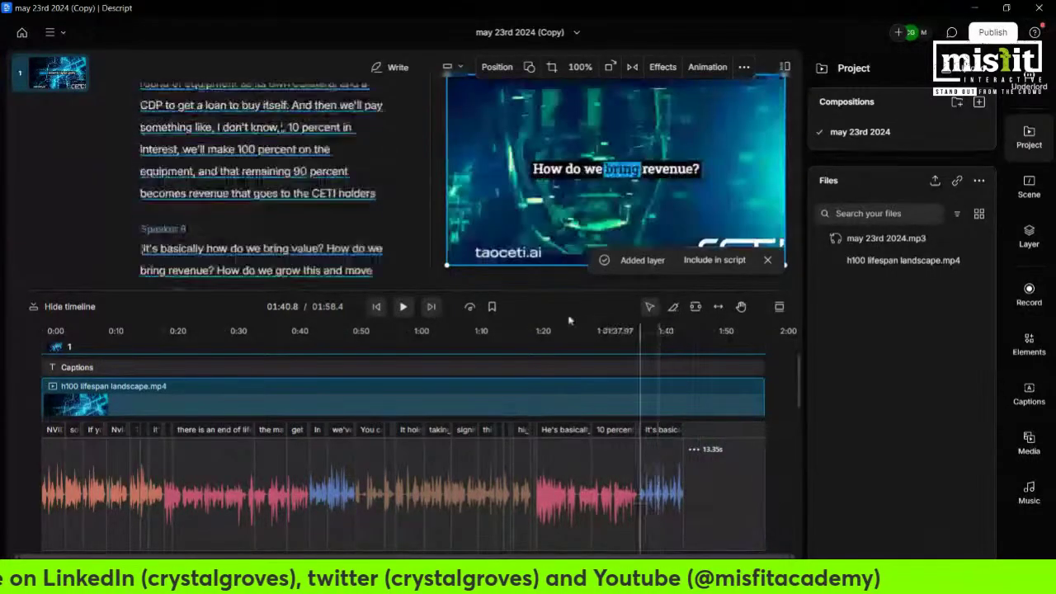
click(404, 307)
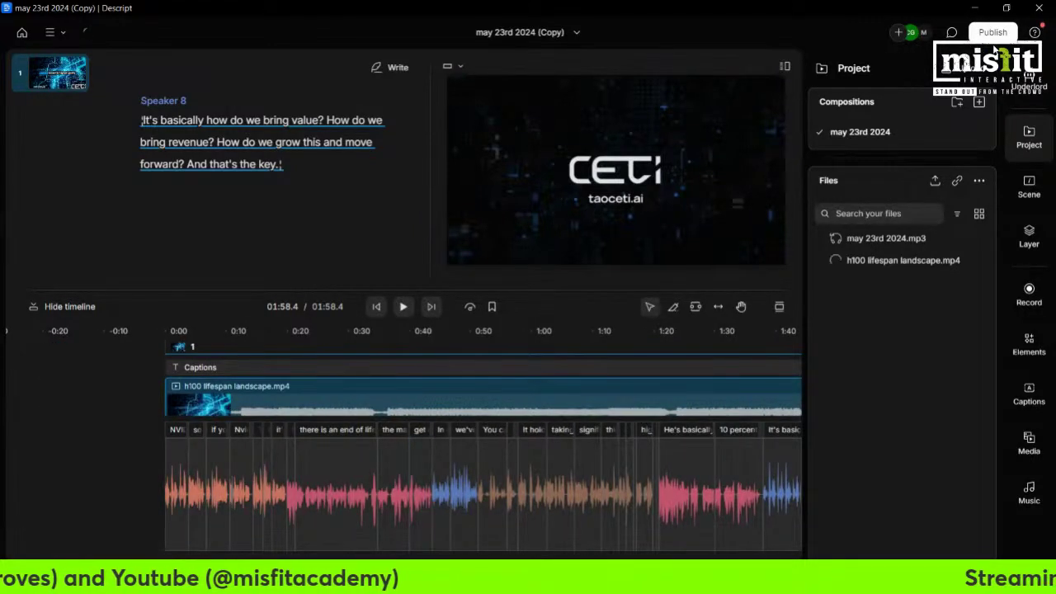
Try Studio Sound on the h100 lifespan landscape.mp4 layer while playing the composition from the start
click(587, 396)
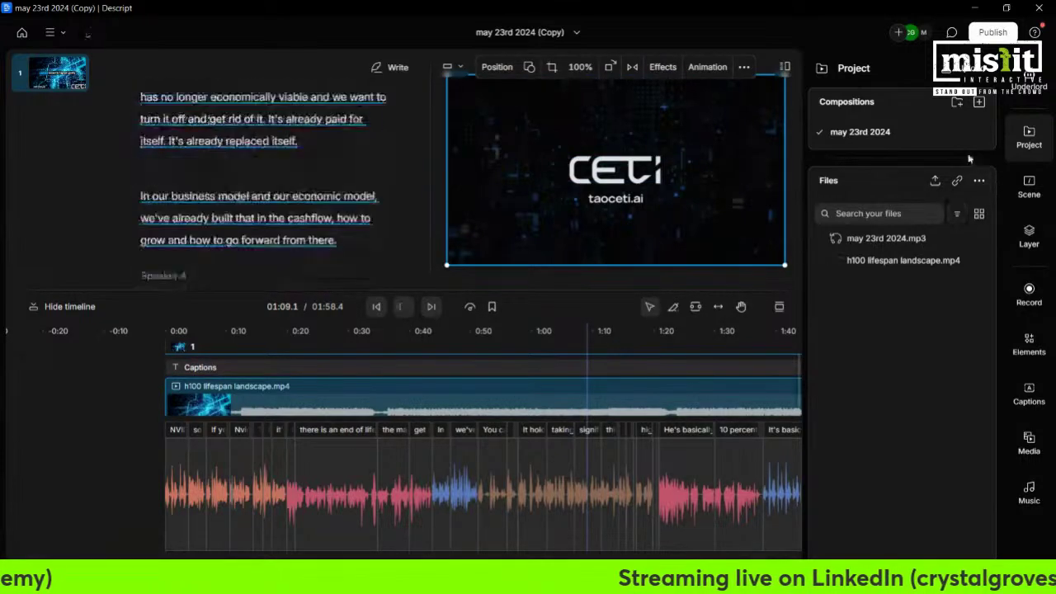
click(1029, 81)
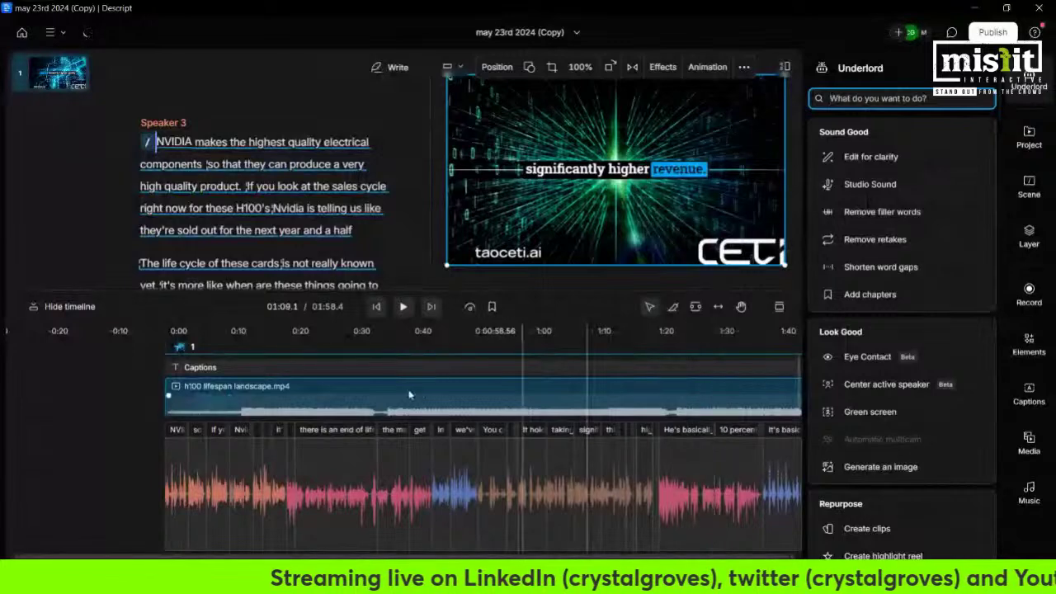
click(170, 334)
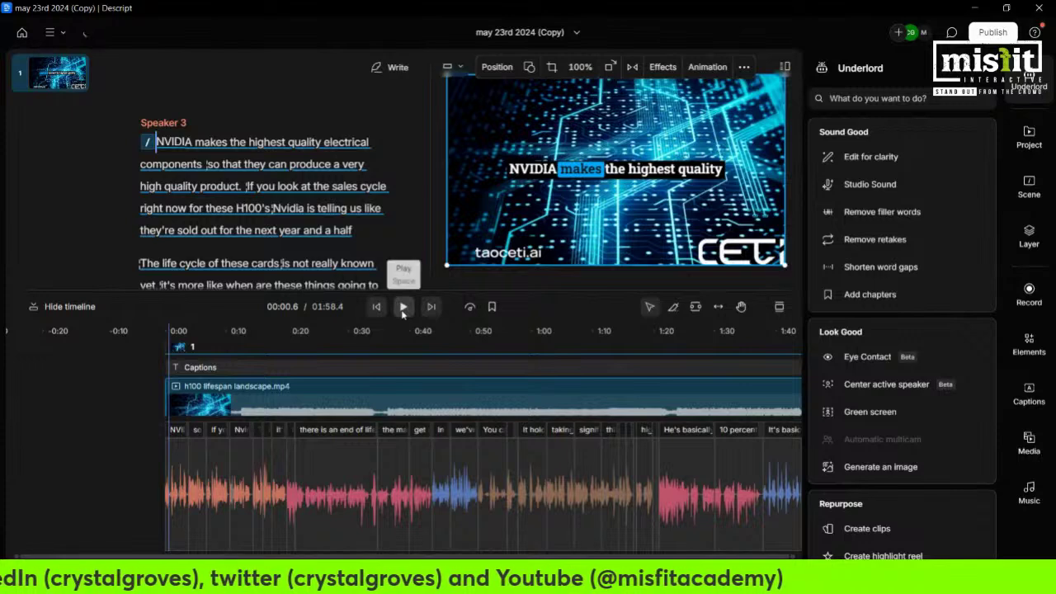
key(space)
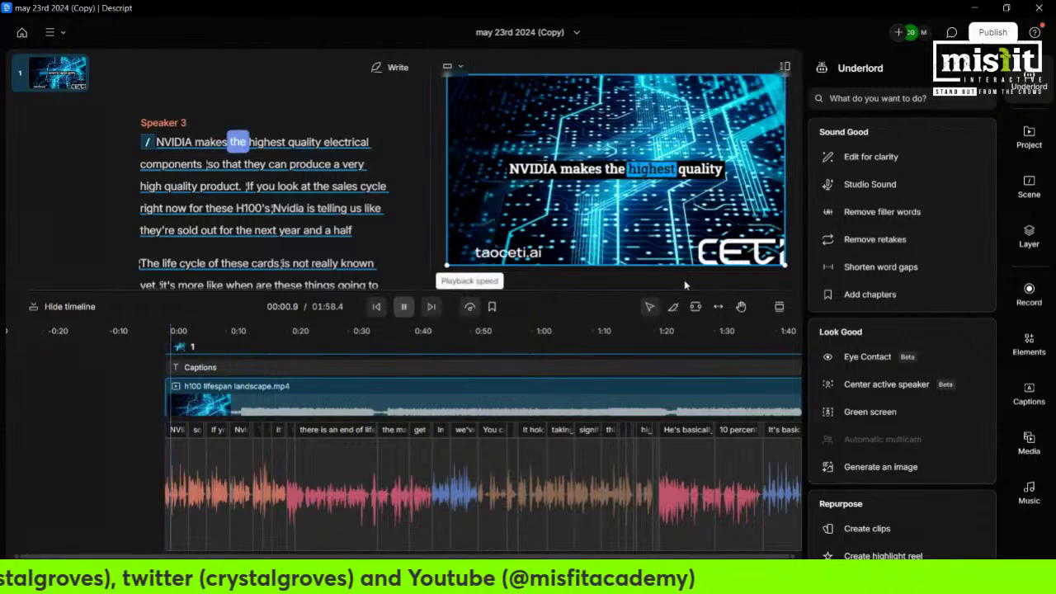
click(876, 184)
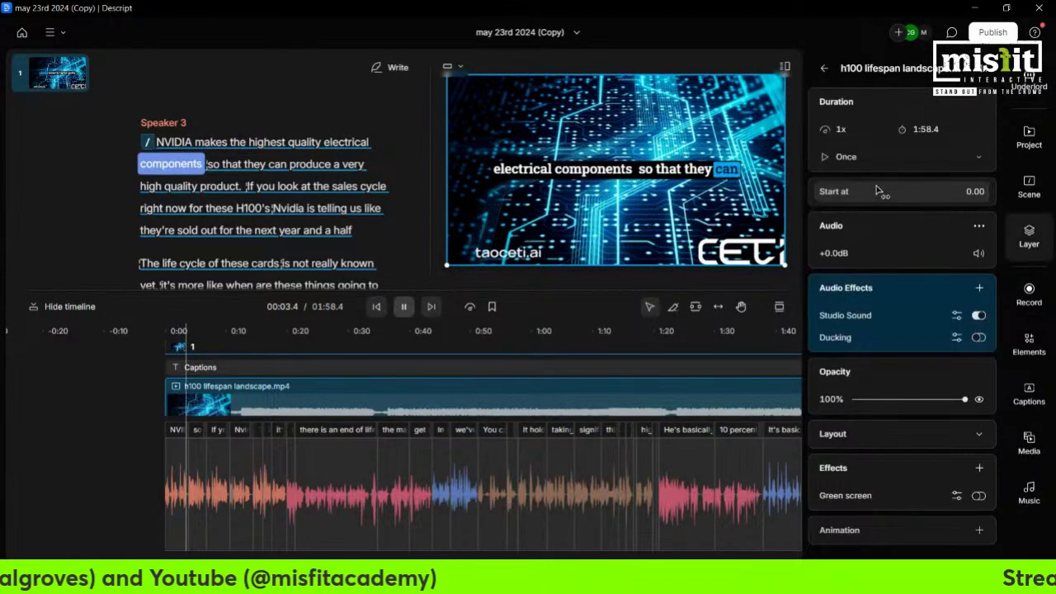
click(980, 317)
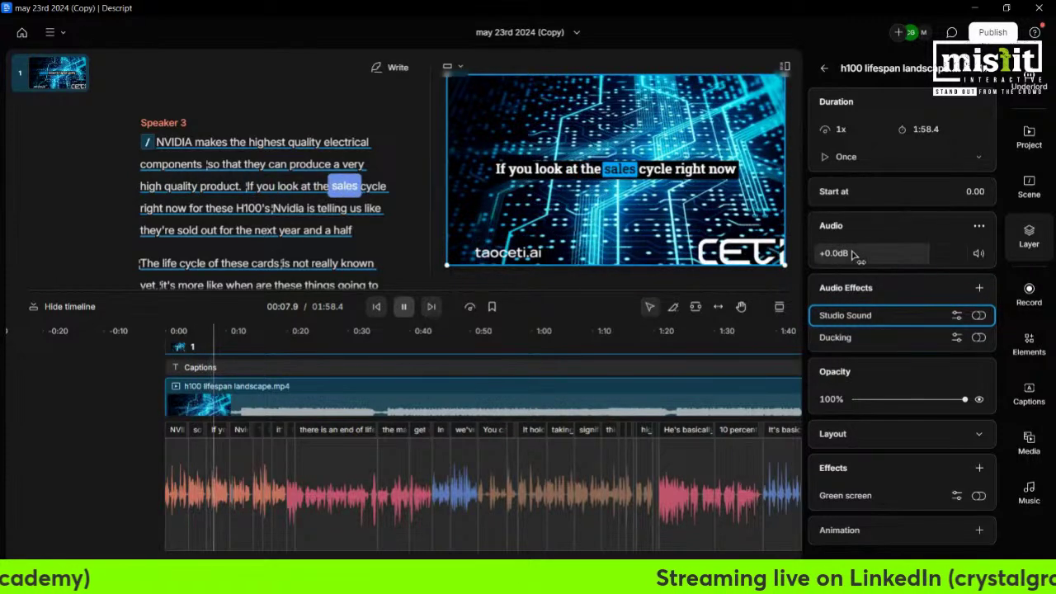
Lower the h100 lifespan landscape.mp4 layer's audio to -16.5 dB during playback, and pause
mouse_move(854, 255)
mouse_down()
mouse_move(752, 261)
mouse_move(850, 255)
mouse_up()
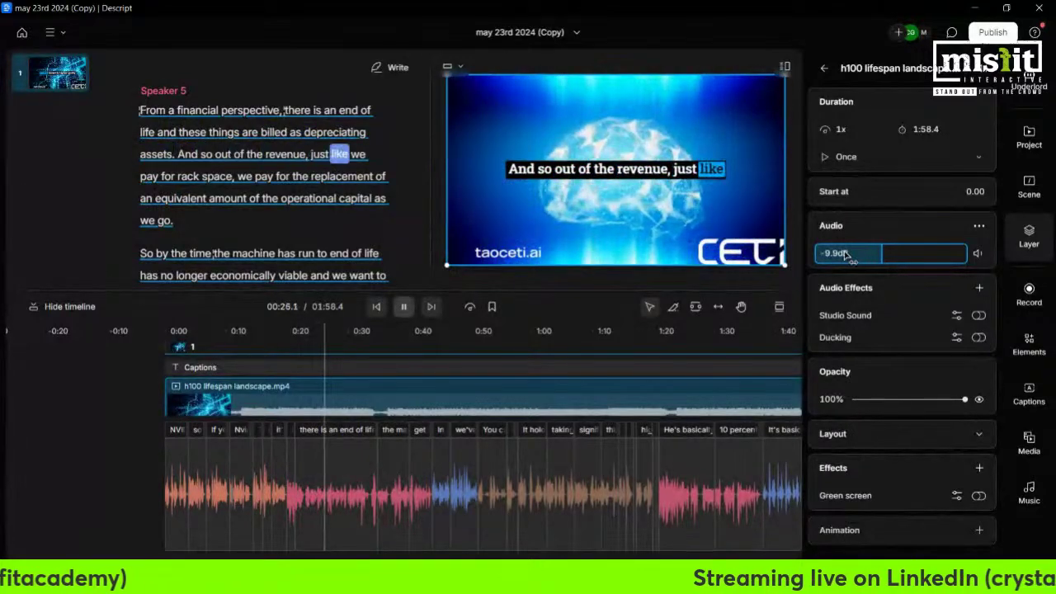
drag(843, 255, 822, 258)
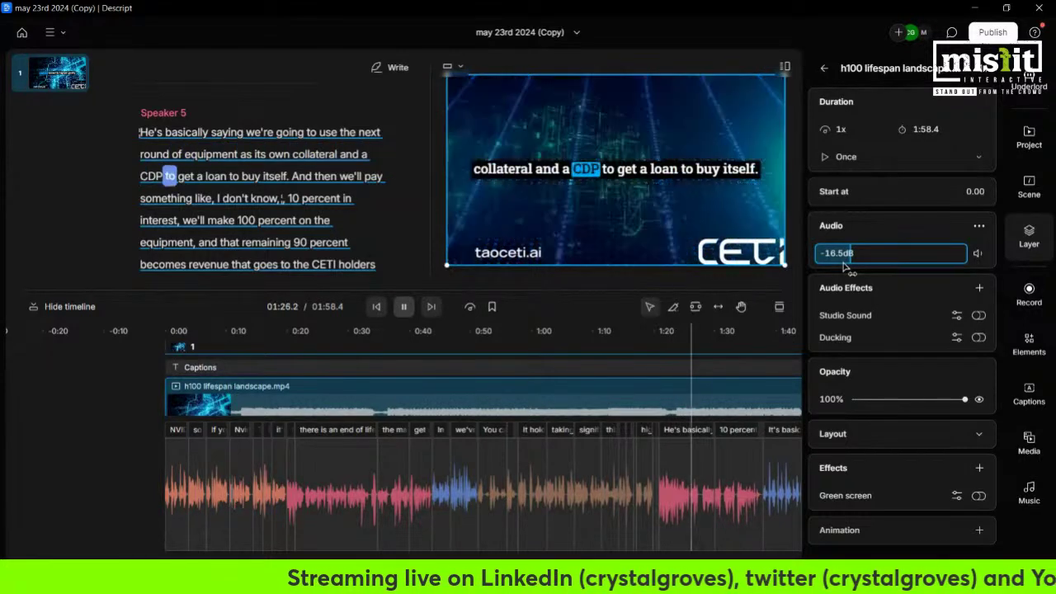
click(403, 307)
Play the composition from around 1:41 through the CETI outro to check the background audio and ending
scroll(316, 216, up, 3)
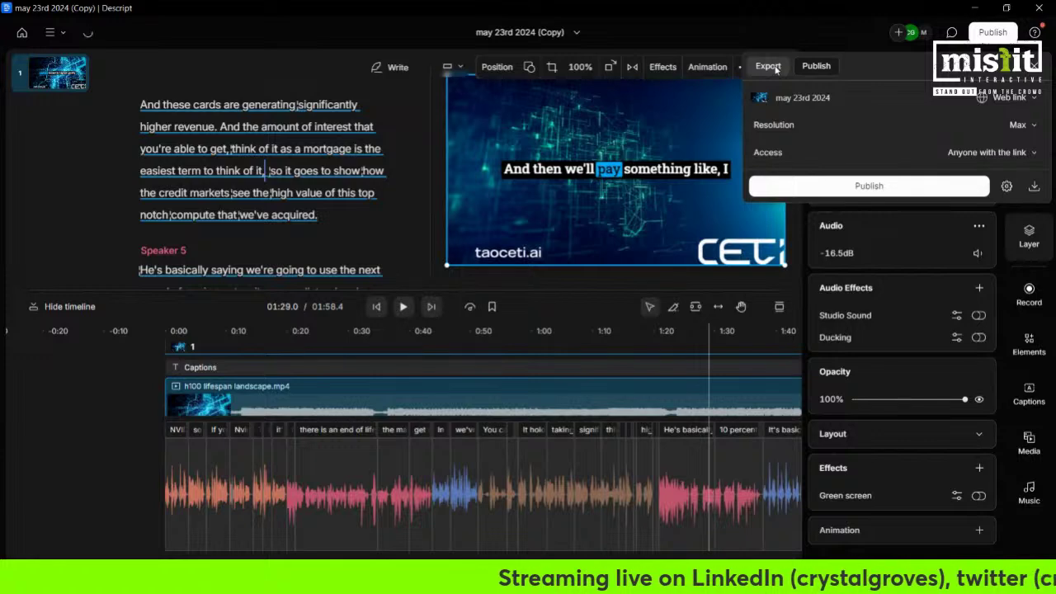
click(685, 487)
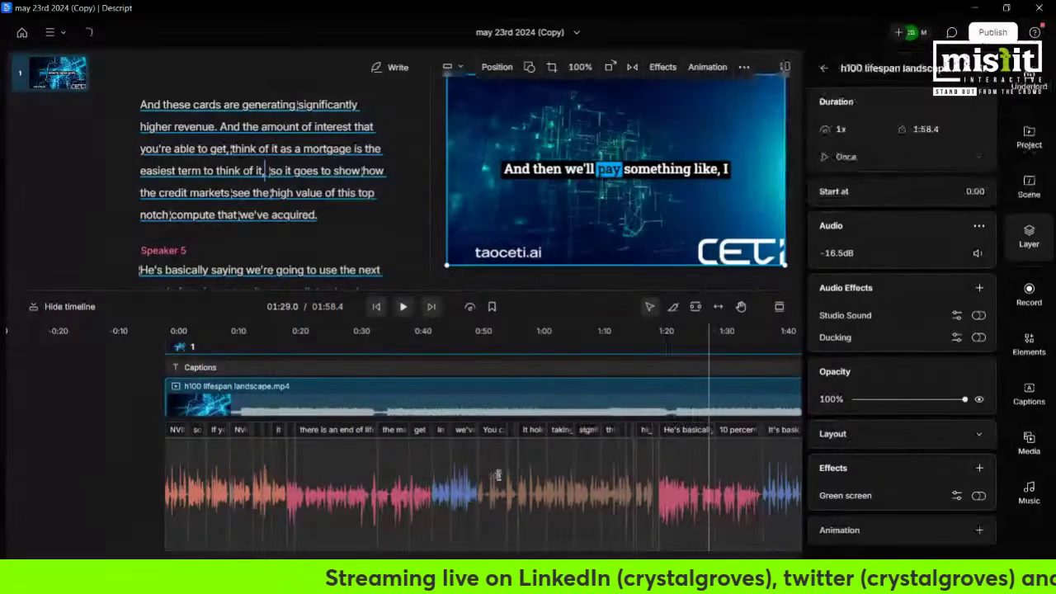
scroll(580, 560, right, 5)
click(671, 365)
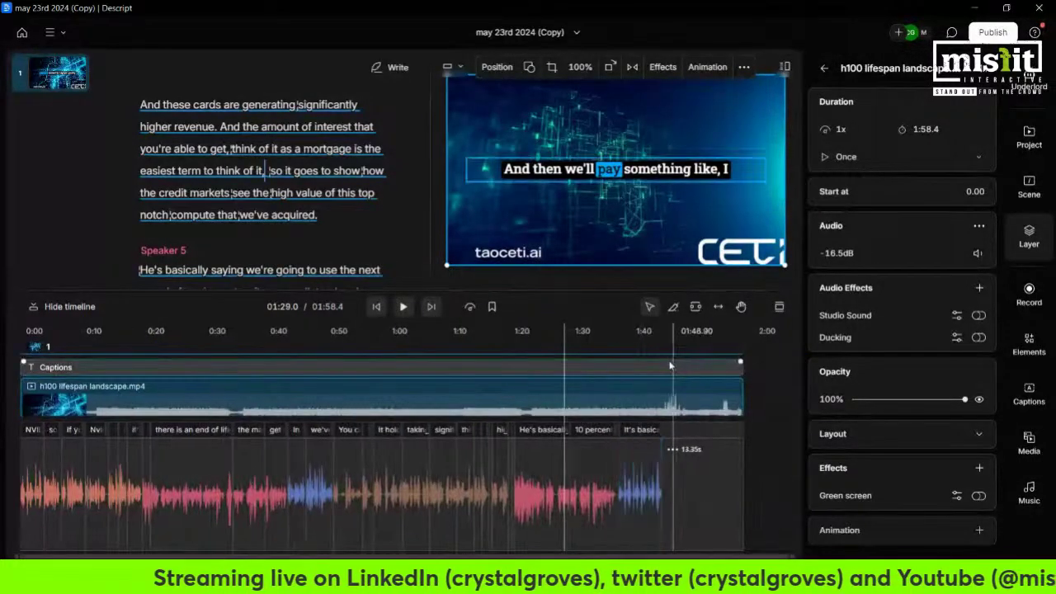
click(641, 371)
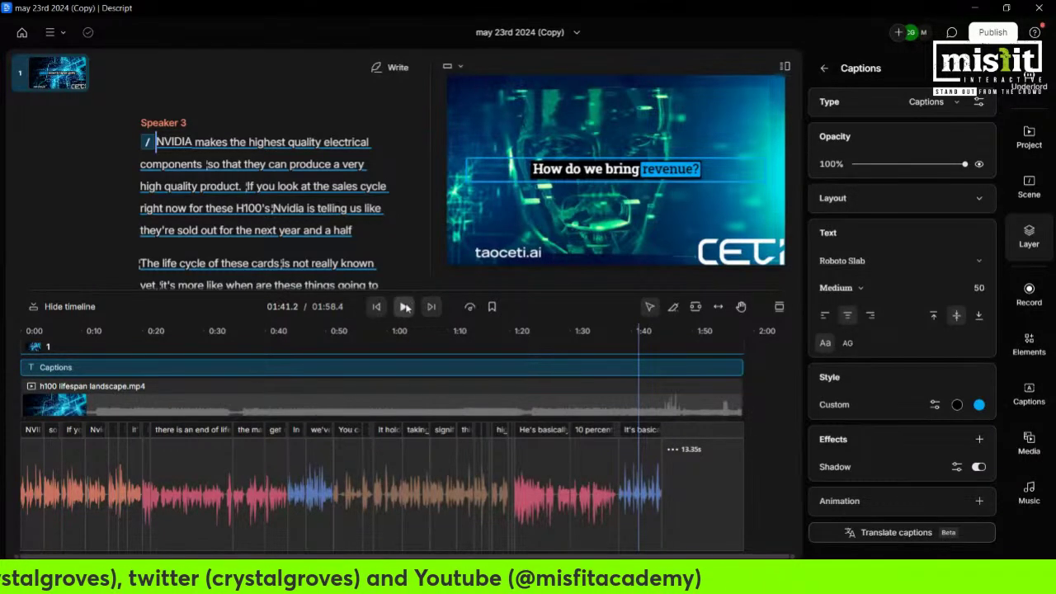
click(403, 307)
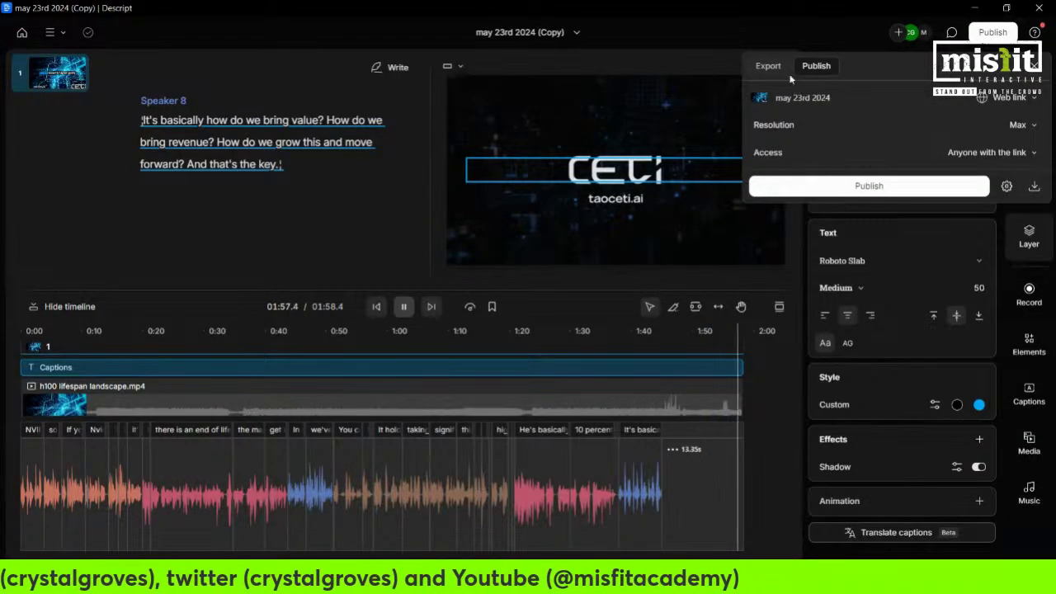
Export the current composition as an MP4 video named "h100 lifespan landscape final" in the CETI Videos folder
click(772, 66)
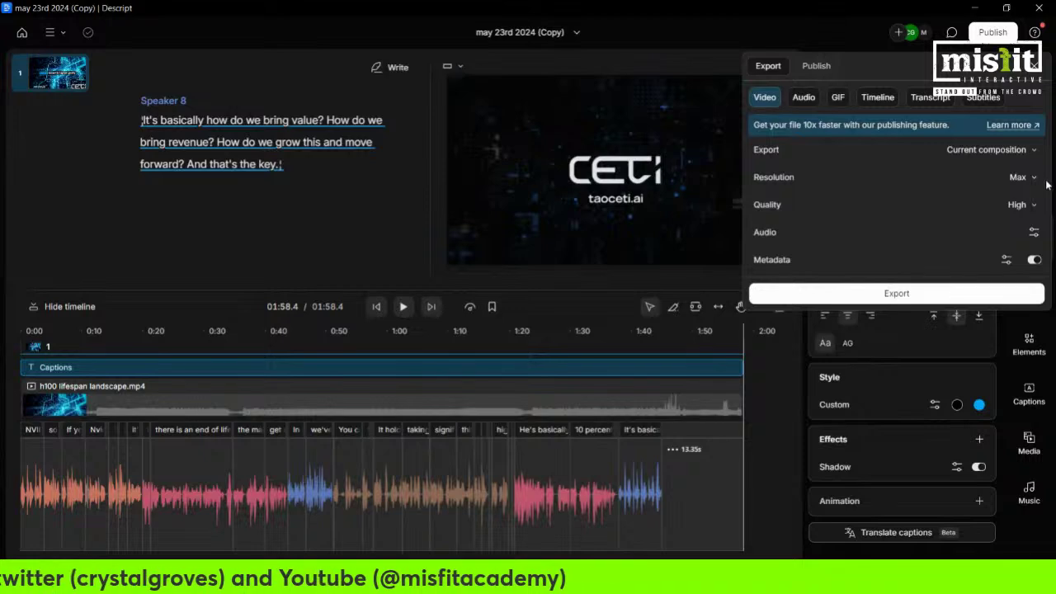
click(888, 293)
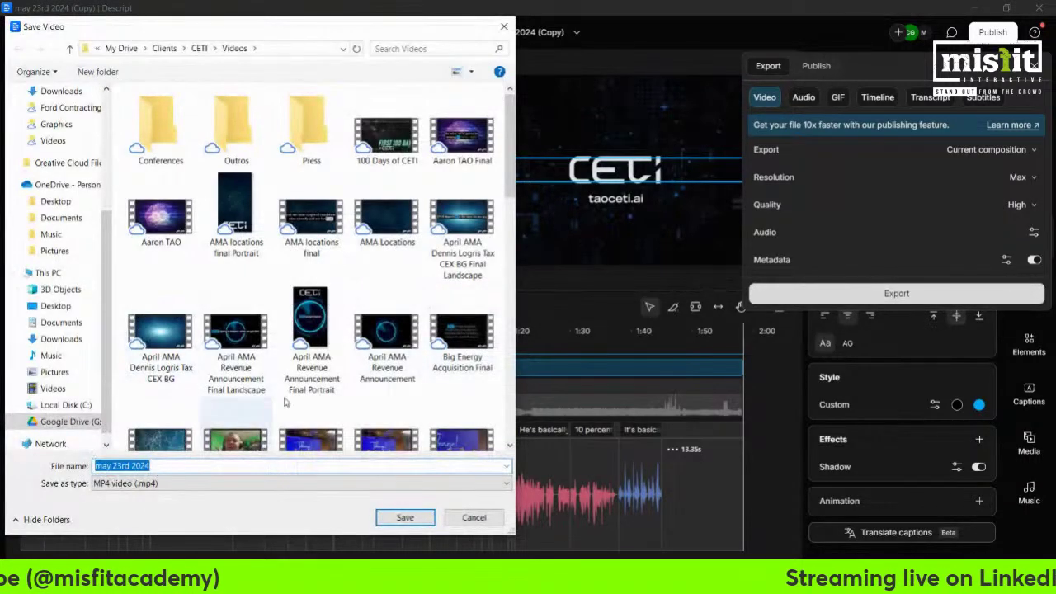
scroll(364, 319, down, 3)
scroll(364, 319, down, 2)
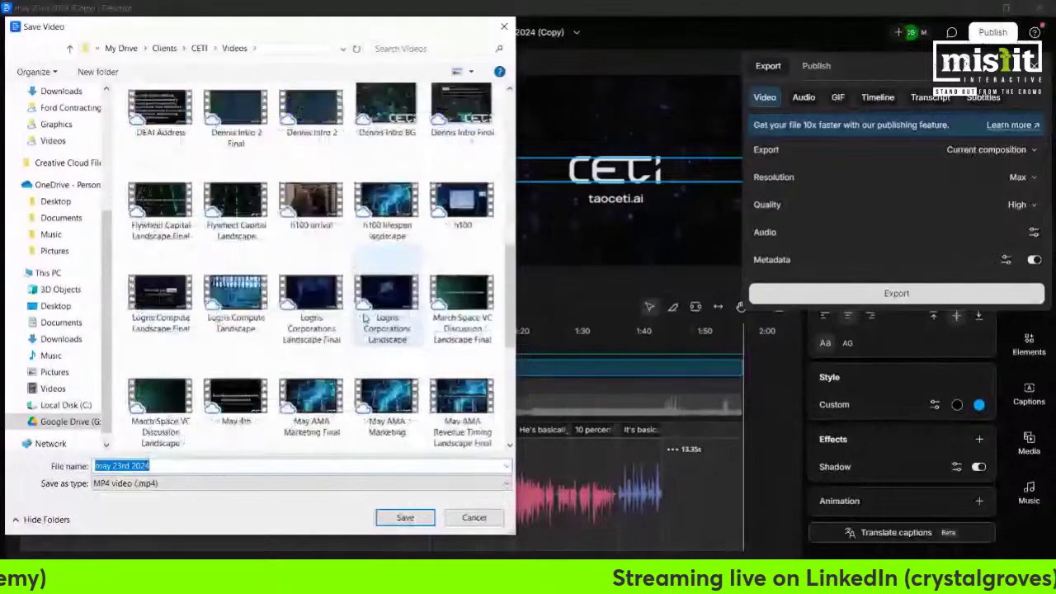
click(386, 206)
click(190, 467)
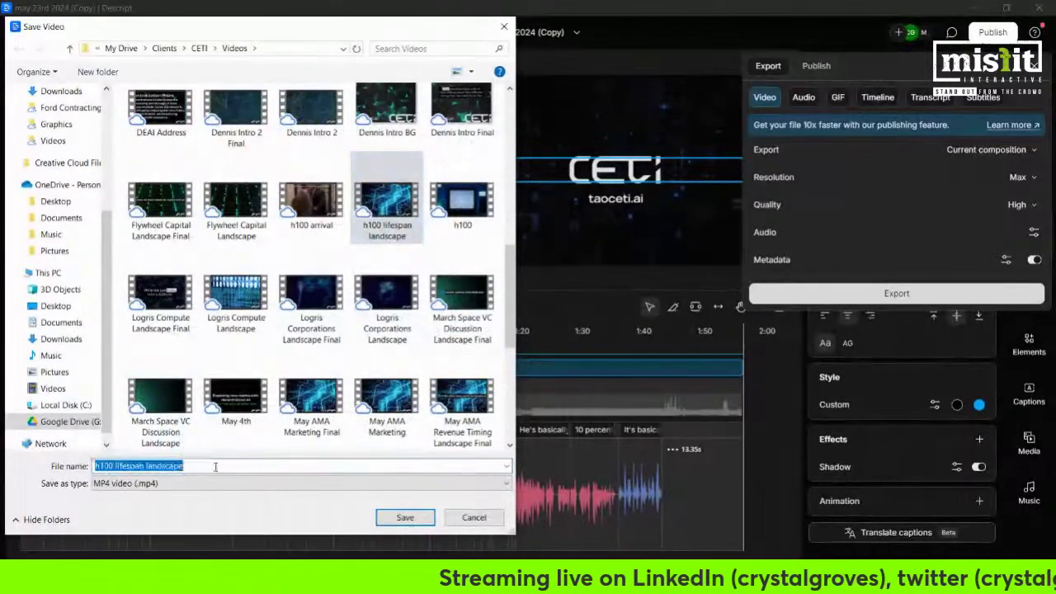
click(198, 468)
text(fina)
text(l)
key(Return)
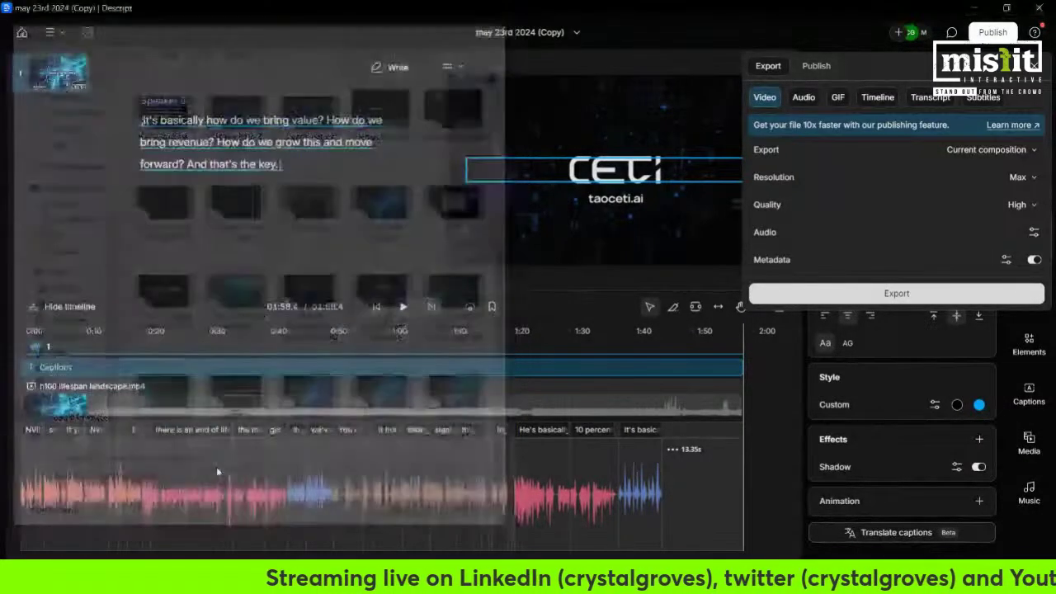